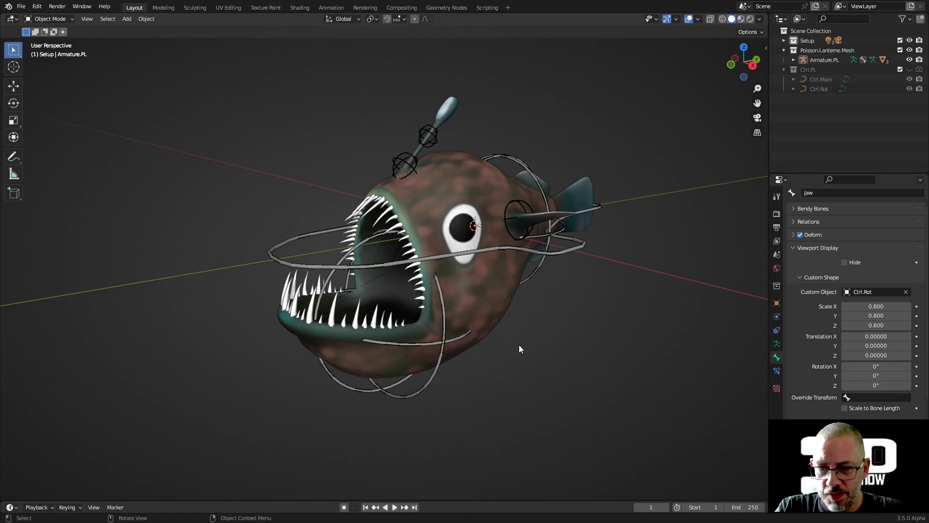
# Enlarge the timeline area and switch the fish's armature, Armature.PL, to Pose Mode
pyautogui.moveTo(432, 500); pyautogui.dragTo(457, 387)
pyautogui.moveTo(591, 240); pyautogui.dragTo(400, 332, button='middle')
pyautogui.click(411, 296)
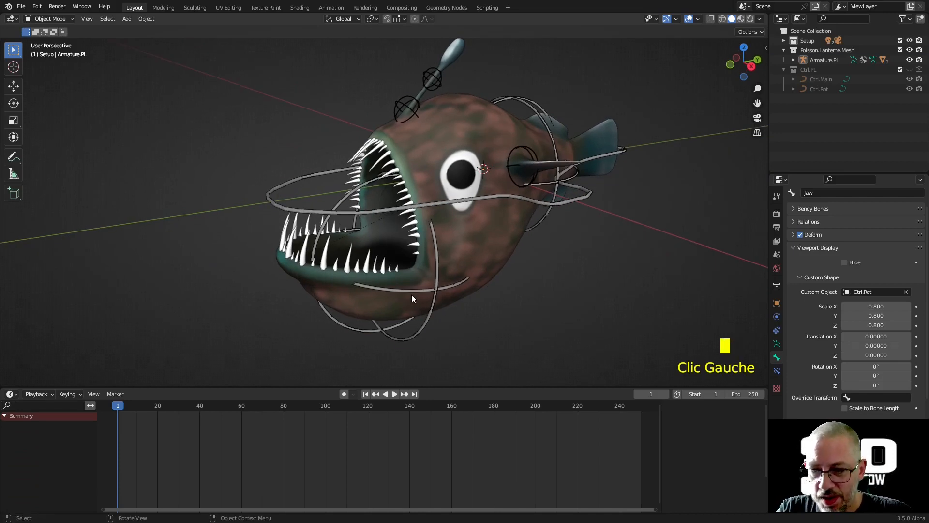
pyautogui.hotkey('ctrl', 'Tab')
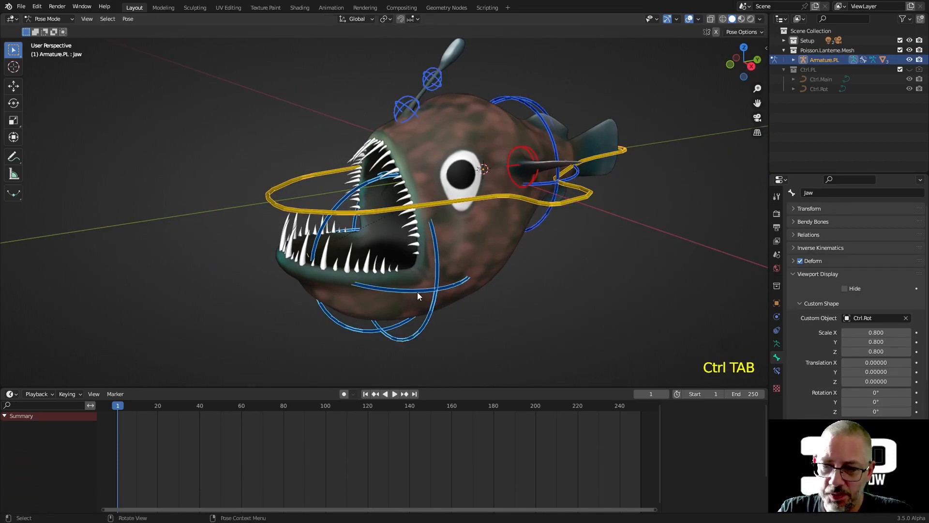
# Rotate the Jaw bone by about -320° in the view plane to raise the lower jaw
pyautogui.click(417, 292)
pyautogui.press('r')
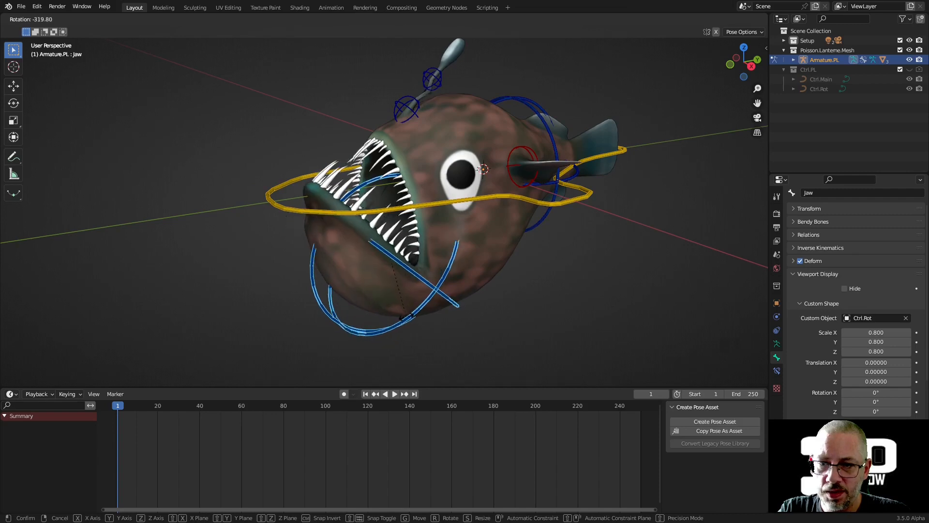
pyautogui.click(416, 307)
pyautogui.moveTo(462, 269); pyautogui.dragTo(425, 261, button='middle')
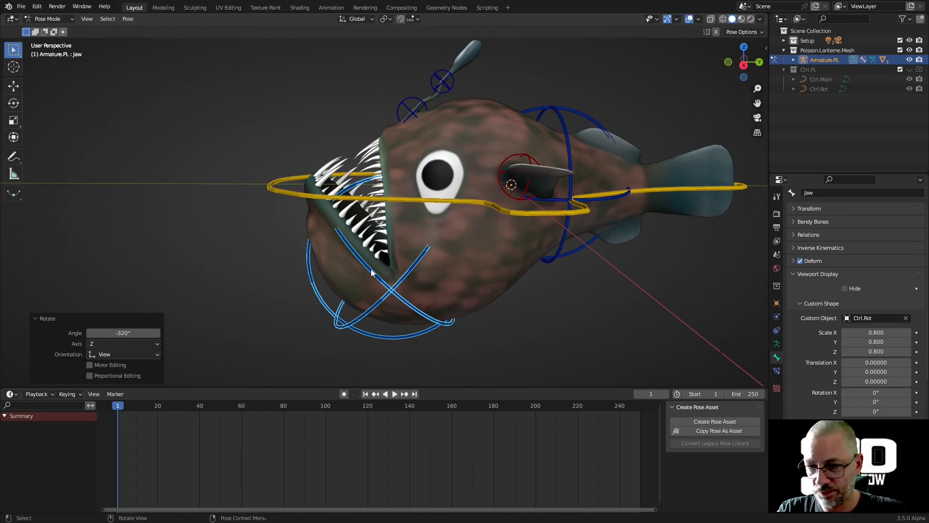
# Leave Pose Mode, put the Poisson.Lanterne mesh in Weight Paint mode and display the weights of the Jaw group
pyautogui.hotkey('ctrl', 'Tab')
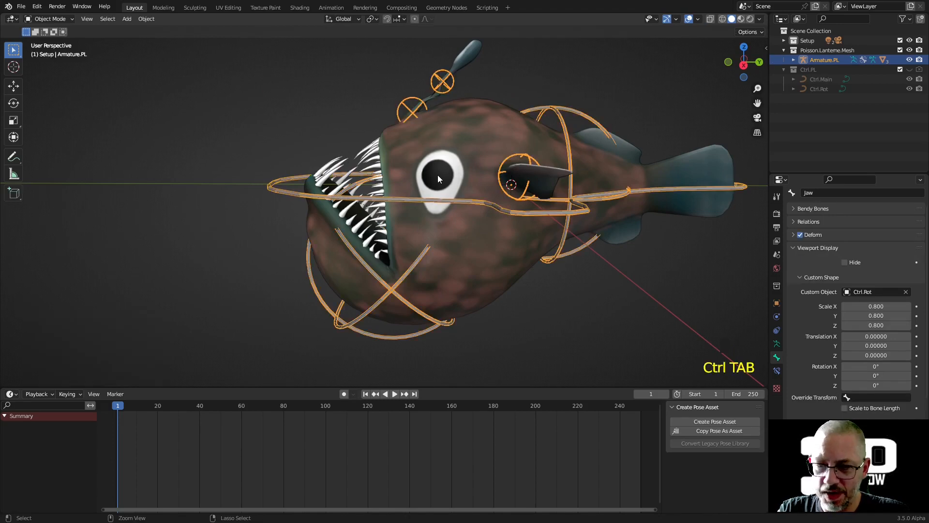
pyautogui.click(443, 134)
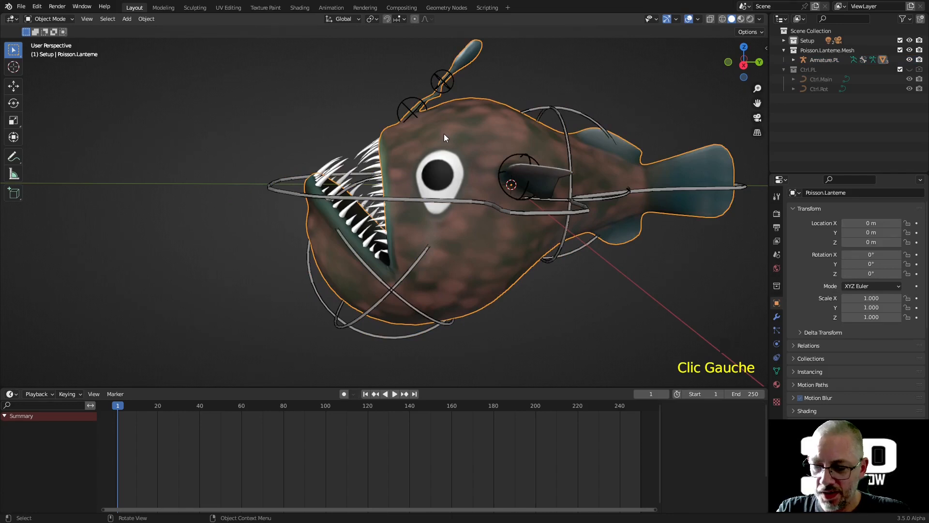
pyautogui.hotkey('ctrl', 'Tab')
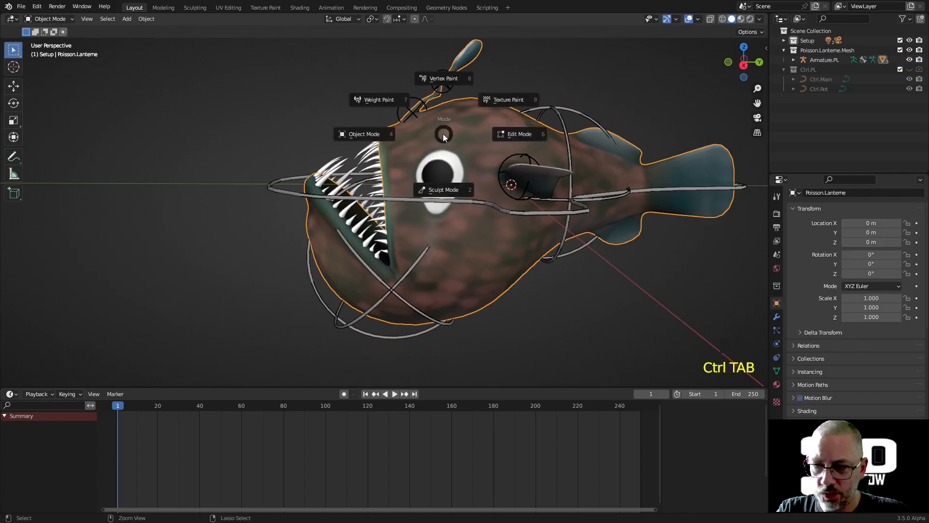
pyautogui.click(390, 102)
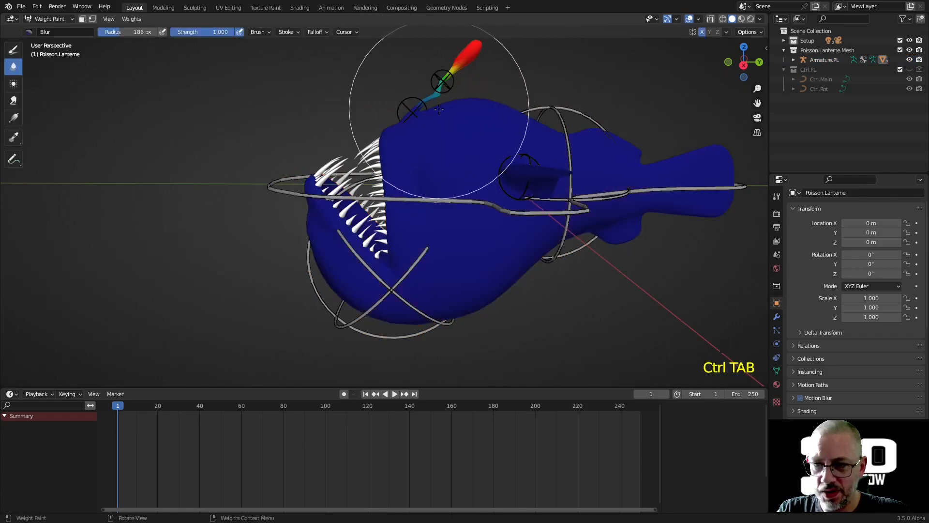
pyautogui.keyDown('shift'); pyautogui.rightClick(387, 284); pyautogui.keyUp('shift')
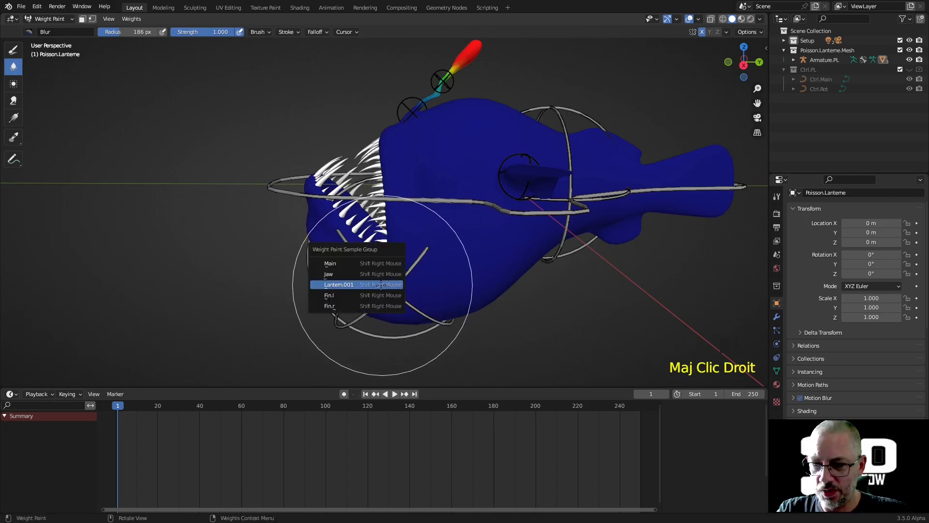
pyautogui.click(370, 274)
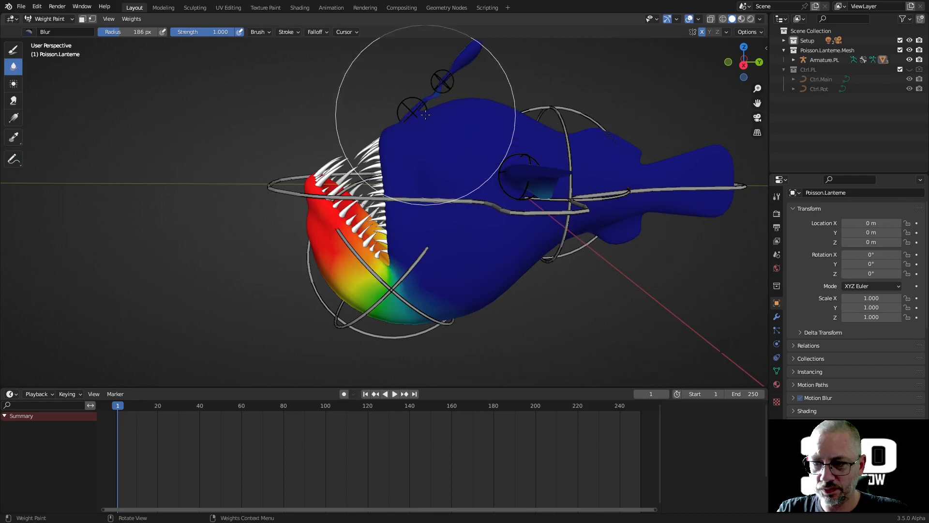
# Erase the stray Jaw weights from the side fin and upper body with the Draw brush at weight 0
pyautogui.click(13, 50)
pyautogui.scroll(2, 456, 84)
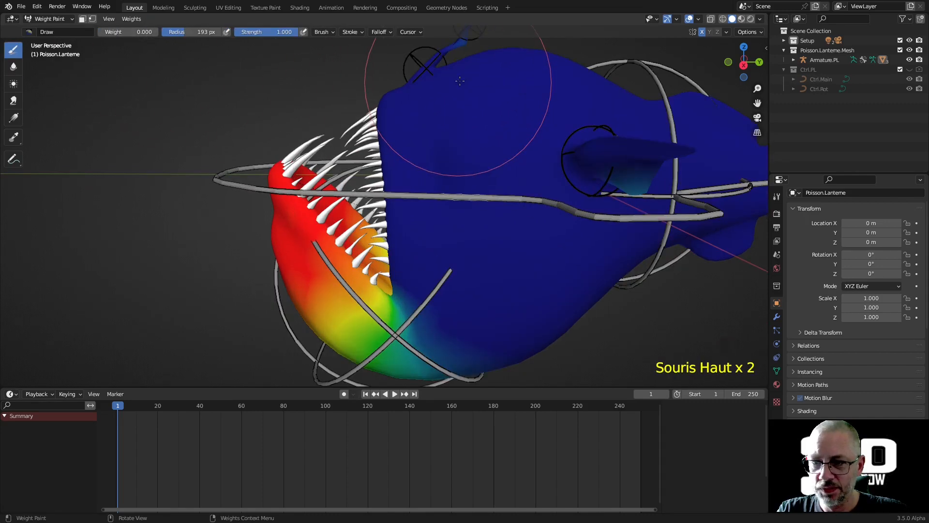
pyautogui.moveTo(457, 83); pyautogui.dragTo(625, 176)
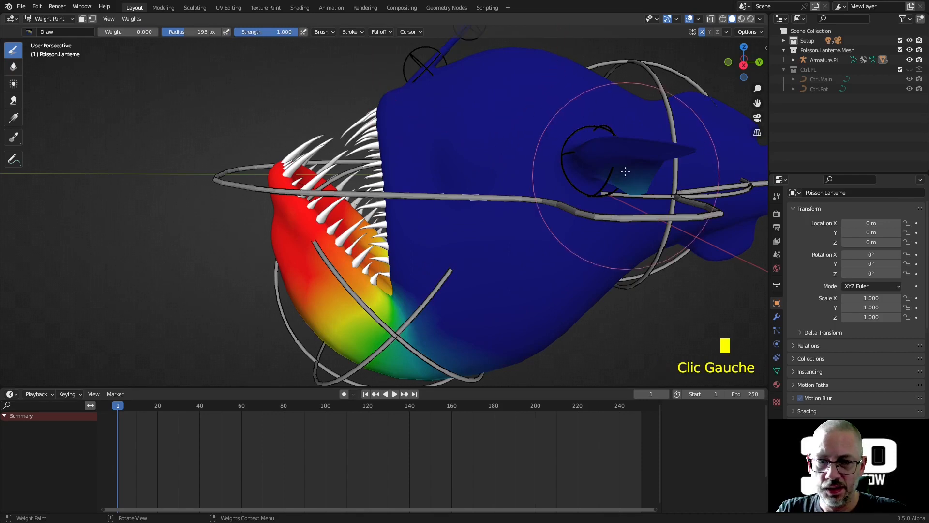
pyautogui.click(625, 175)
pyautogui.click(625, 176)
pyautogui.moveTo(624, 175)
pyautogui.mouseDown(button='middle')
pyautogui.moveTo(593, 156)
pyautogui.moveTo(177, 210)
pyautogui.mouseUp(button='middle')
pyautogui.scroll(-2, 593, 156)
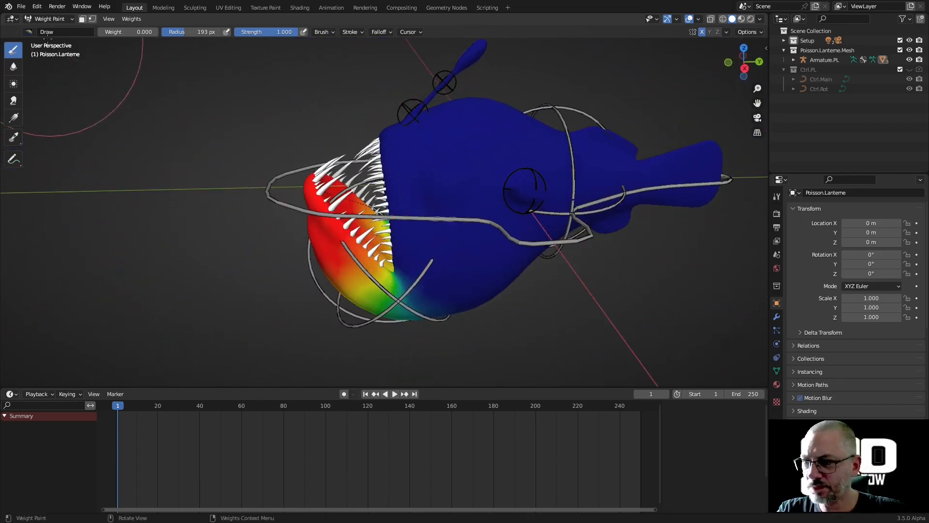
# Return the mesh to Object Mode, select the armature and put it in Pose Mode
pyautogui.click(50, 18)
pyautogui.click(51, 30)
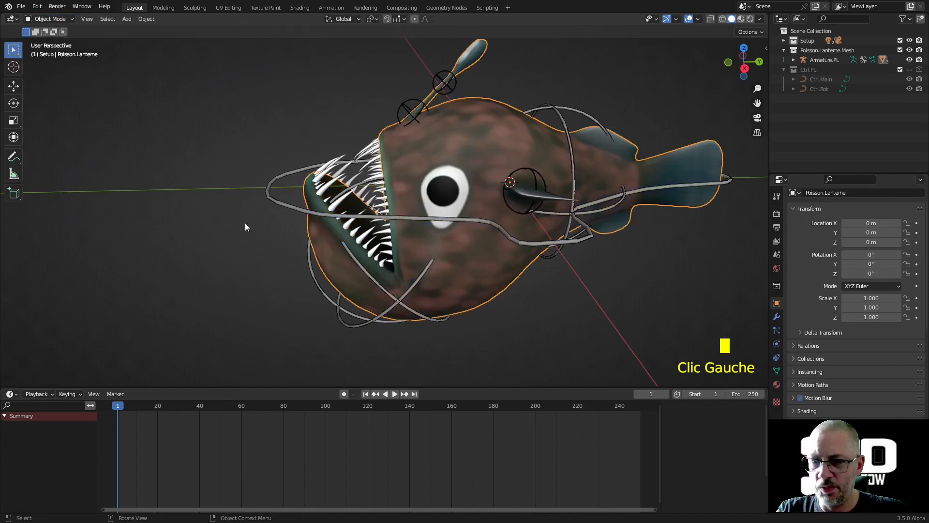
pyautogui.doubleClick(274, 178)
pyautogui.hotkey('ctrl', 'Tab')
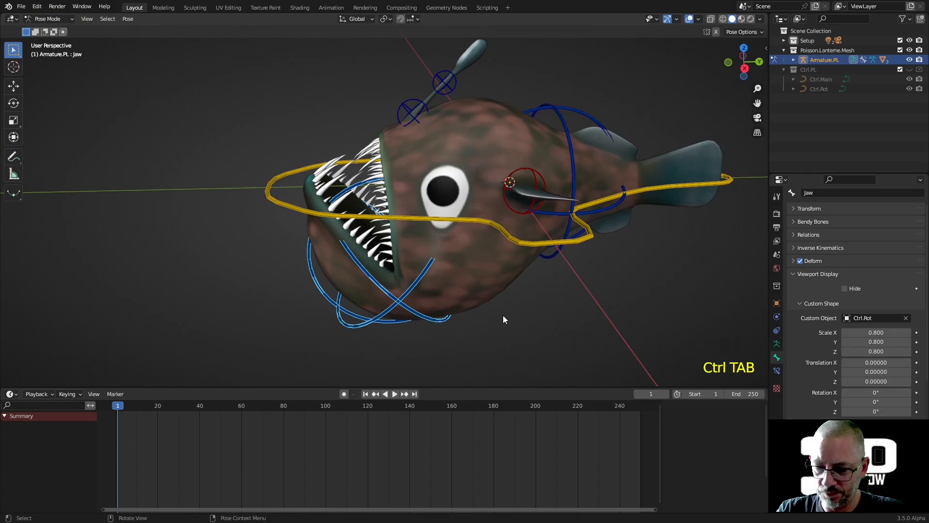
# Rotate the Jaw bone up and down to test the mouth deformation, leaving the mouth open
pyautogui.press('r')
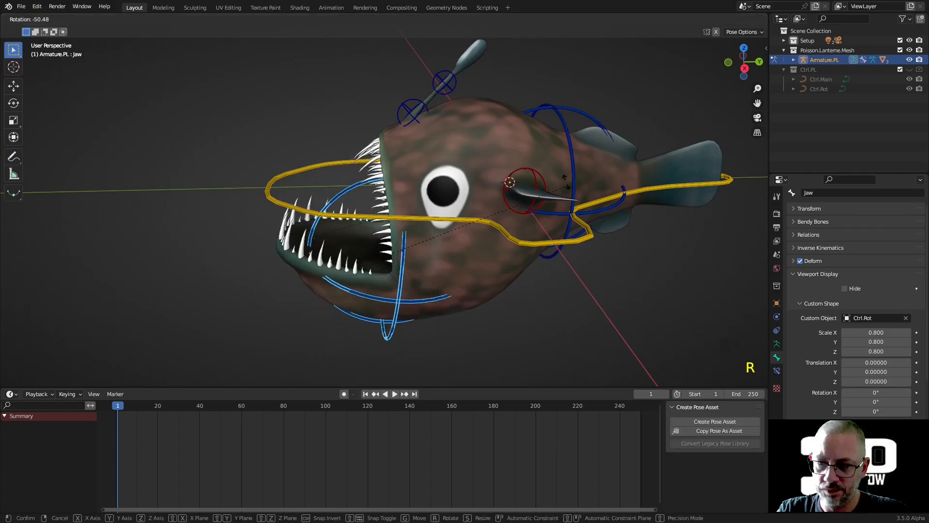
pyautogui.click(501, 322)
pyautogui.scroll(4, 442, 194)
pyautogui.moveTo(447, 175); pyautogui.dragTo(466, 179, button='middle')
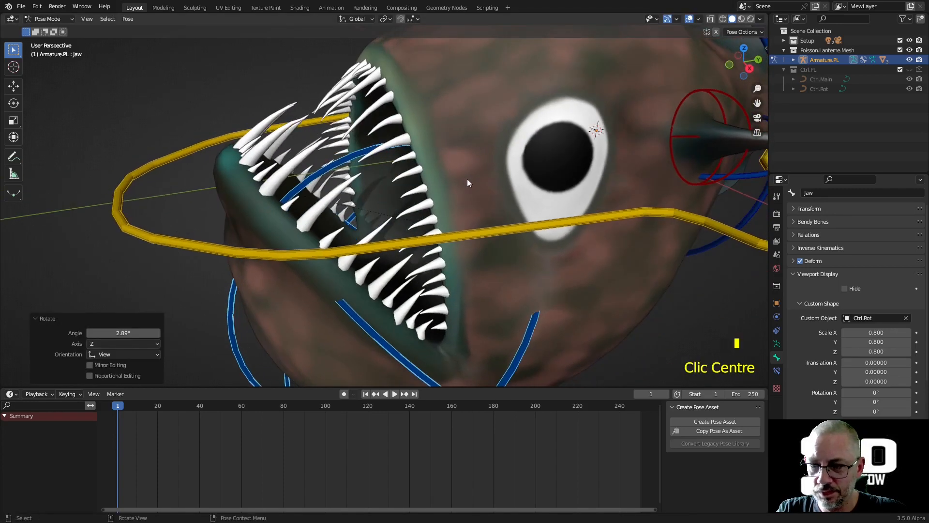
pyautogui.press('r')
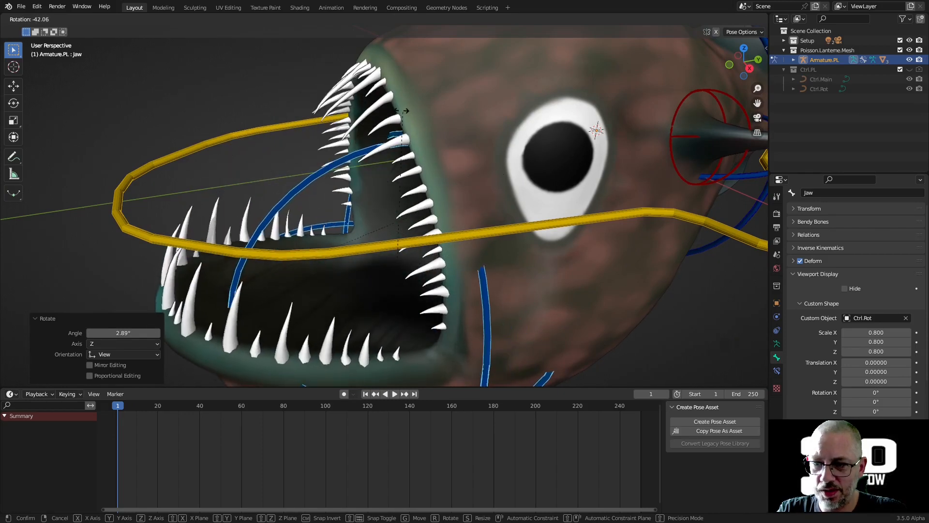
pyautogui.click(241, 172)
# Leave Pose Mode, select the armature together with the Poisson.Lanterne mesh and enter Weight Paint mode
pyautogui.hotkey('ctrl', 'Tab')
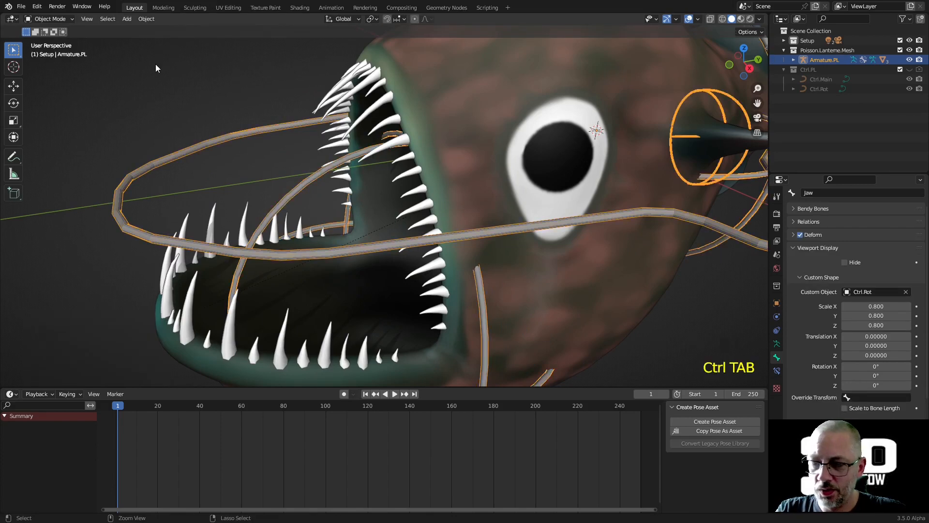
pyautogui.click(506, 73)
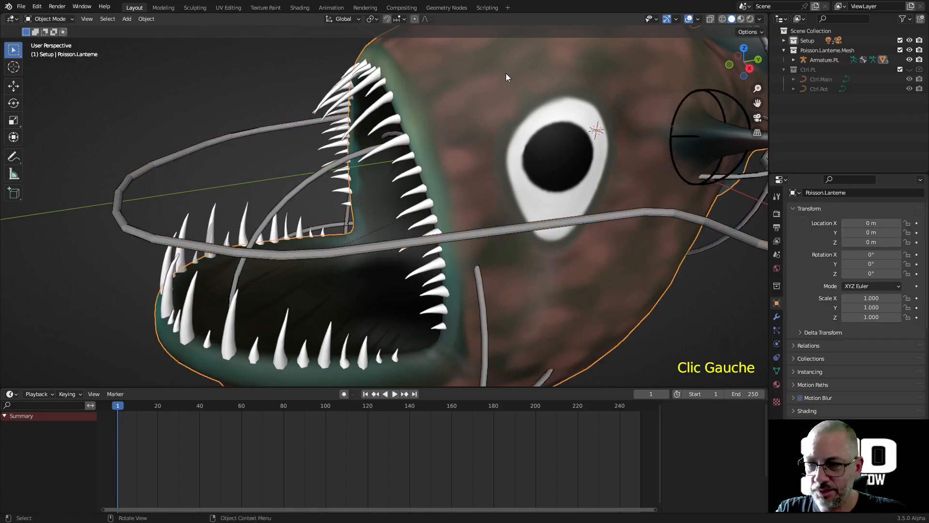
pyautogui.doubleClick(260, 132)
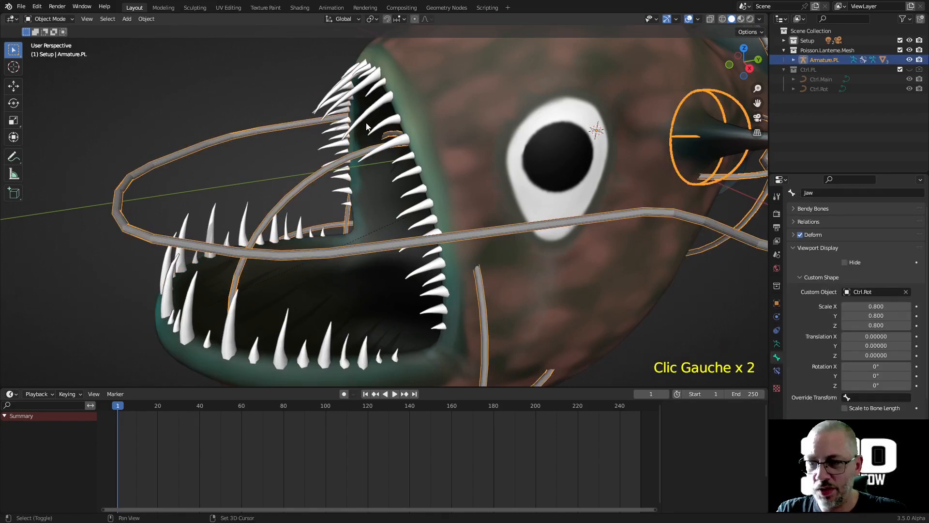
pyautogui.keyDown('shift'); pyautogui.click(432, 77); pyautogui.keyUp('shift')
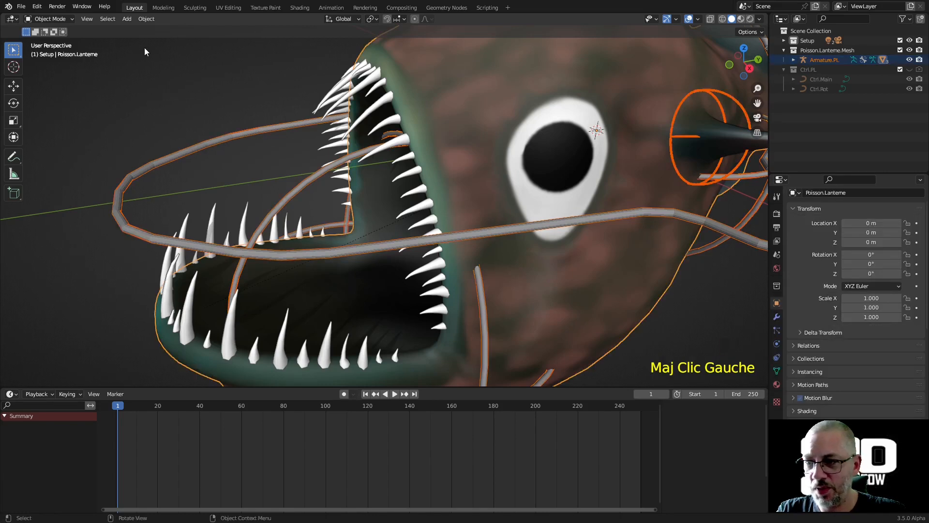
pyautogui.hotkey('ctrl', 'Tab')
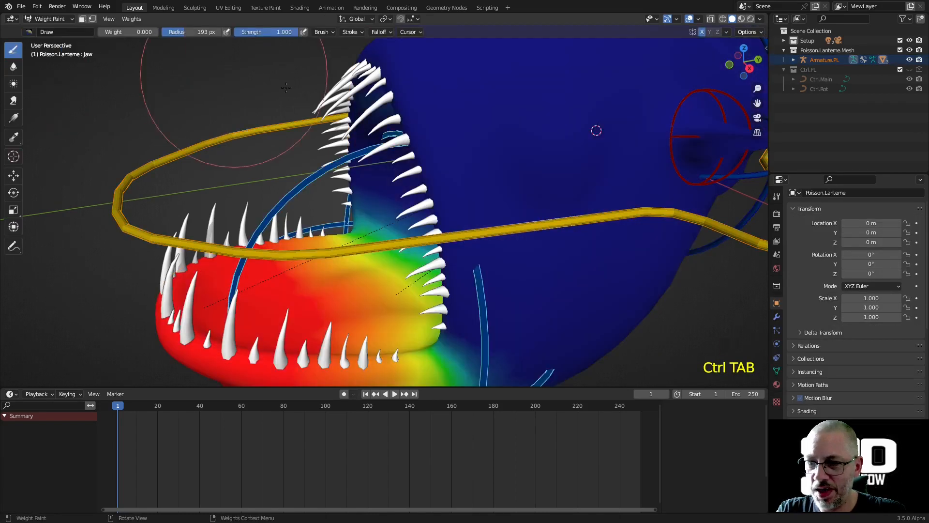
# Erase the Jaw weights along the upper jaw and at the back of the mouth with the Draw brush at weight 0
pyautogui.moveTo(381, 104); pyautogui.dragTo(448, 81, button='middle')
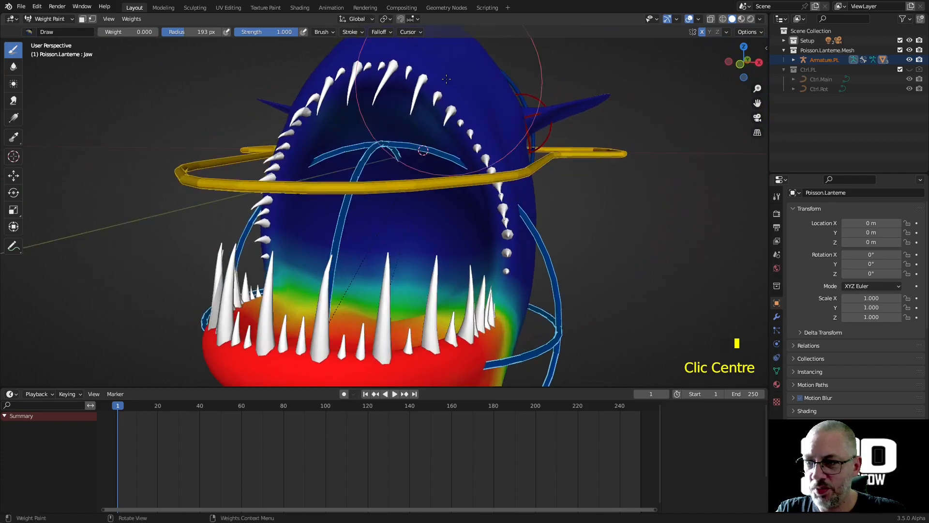
pyautogui.scroll(-1, 398, 87)
pyautogui.click(412, 95)
pyautogui.click(349, 92)
pyautogui.click(417, 97)
pyautogui.click(368, 94)
pyautogui.click(390, 95)
pyautogui.click(407, 97)
pyautogui.click(421, 99)
pyautogui.click(428, 99)
pyautogui.click(412, 97)
pyautogui.click(400, 97)
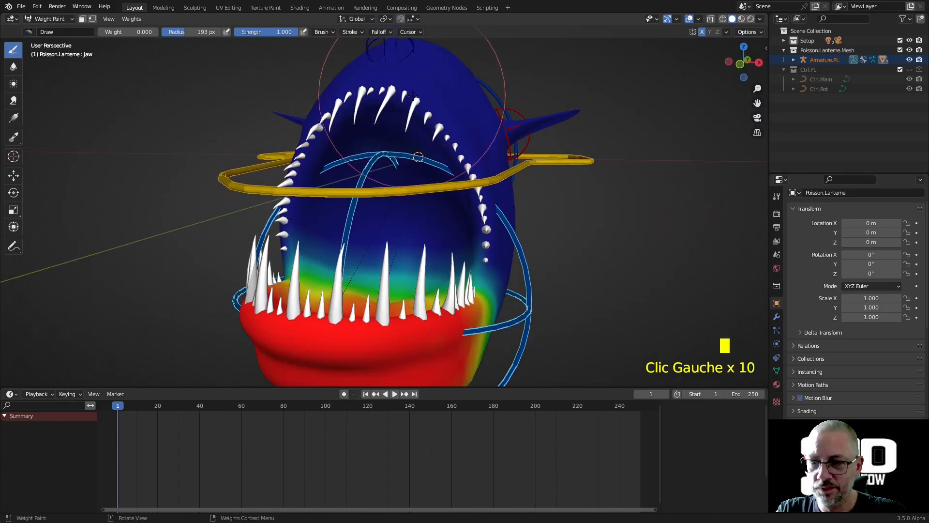
pyautogui.moveTo(400, 97); pyautogui.dragTo(420, 135, button='middle')
pyautogui.scroll(2, 420, 136)
pyautogui.click(387, 227)
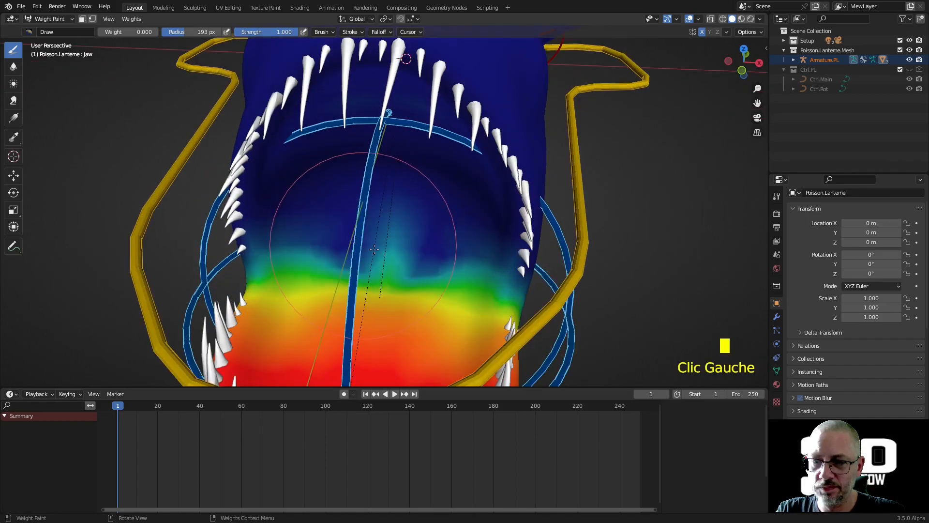
# Smooth the Jaw weight transition inside the mouth with the Blur brush at strength 1
pyautogui.click(13, 67)
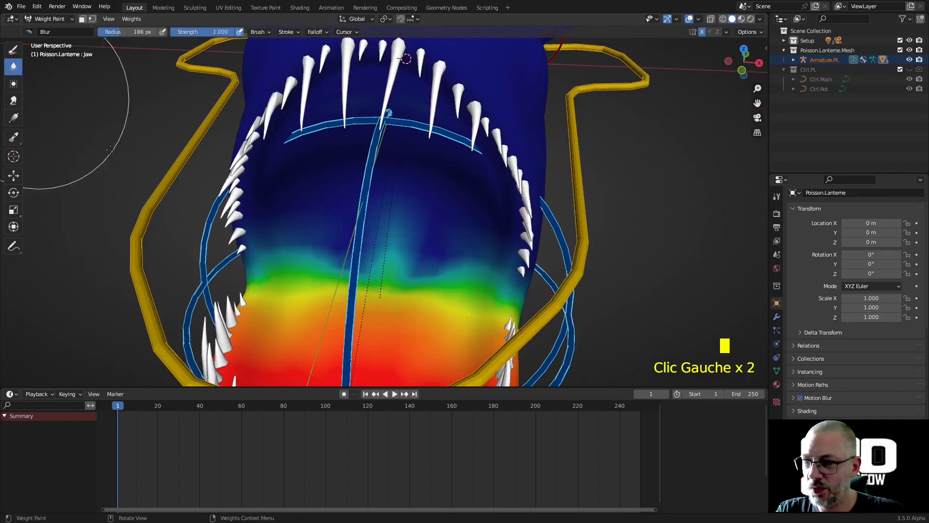
pyautogui.click(426, 252)
pyautogui.click(416, 254)
pyautogui.click(329, 242)
pyautogui.click(336, 265)
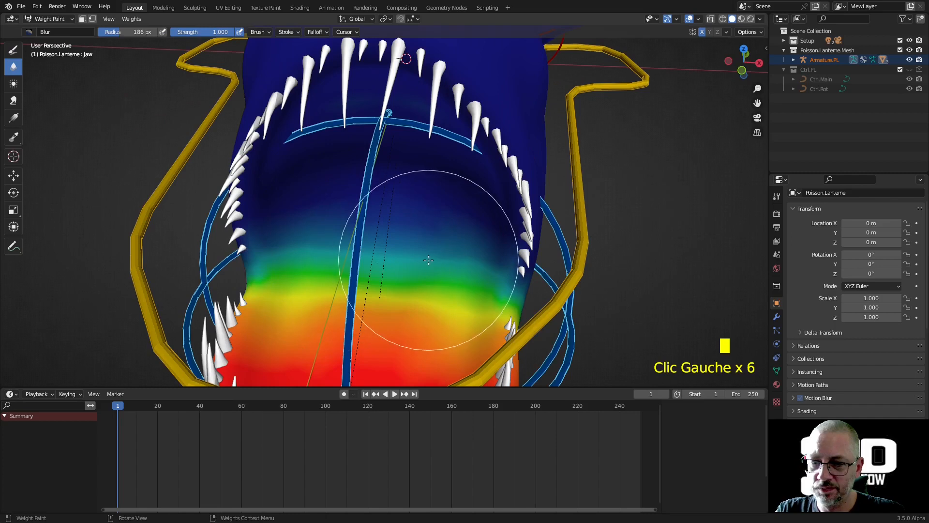
pyautogui.click(368, 303)
pyautogui.click(373, 307)
pyautogui.click(365, 325)
pyautogui.scroll(-2, 365, 325)
pyautogui.moveTo(365, 325)
pyautogui.mouseDown(button='middle')
pyautogui.moveTo(383, 245)
pyautogui.moveTo(434, 172)
pyautogui.moveTo(409, 157)
pyautogui.mouseUp(button='middle')
pyautogui.click(380, 248)
pyautogui.click(381, 248)
pyautogui.click(381, 247)
# Paint weight 0 with the Draw brush on the cheek behind the corner of the mouth
pyautogui.scroll(2, 409, 158)
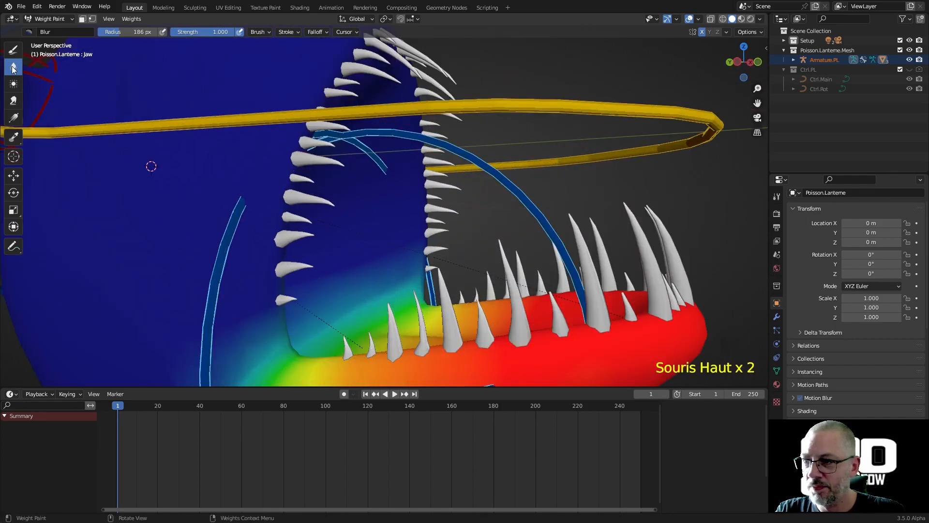
pyautogui.click(13, 49)
pyautogui.click(210, 290)
pyautogui.click(210, 291)
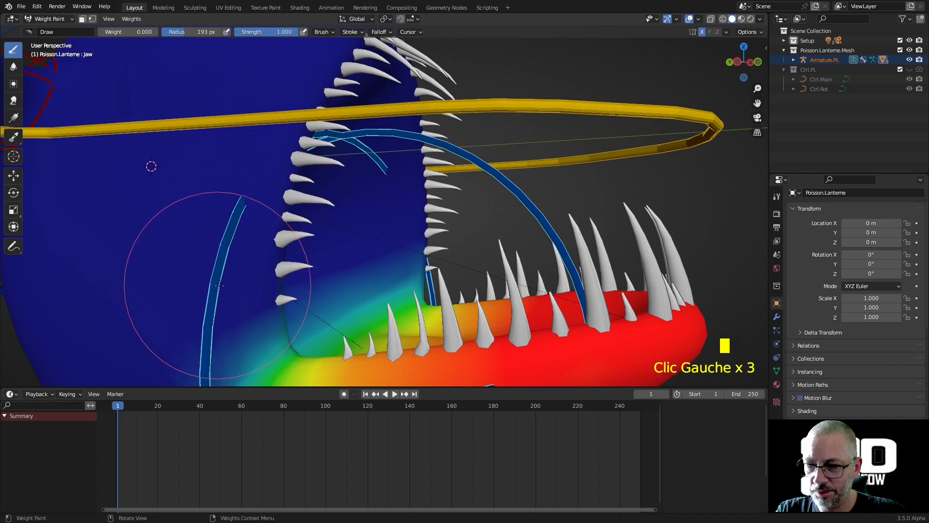
pyautogui.click(247, 303)
pyautogui.click(259, 301)
pyautogui.click(272, 297)
pyautogui.click(267, 302)
# Erase the Jaw weights on the belly behind the jaw, then blur the transition along its underside
pyautogui.scroll(-1, 267, 290)
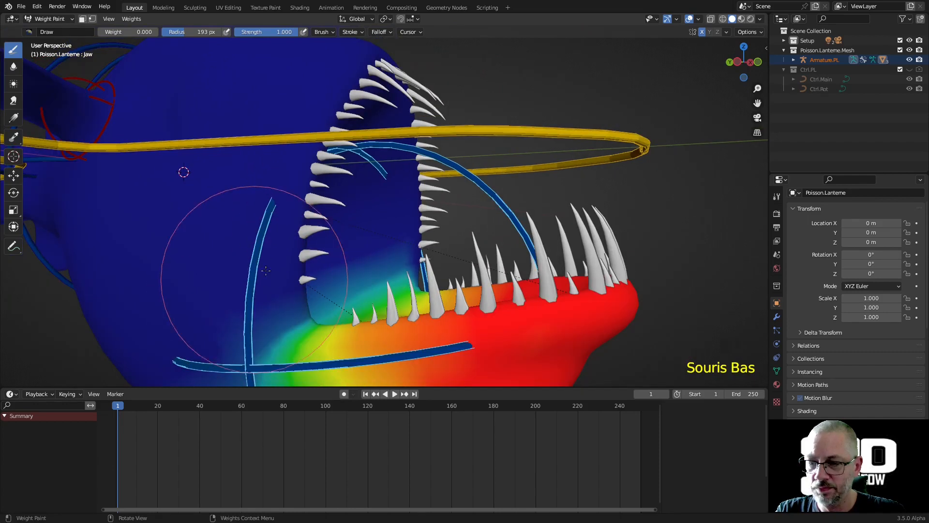
pyautogui.scroll(-1, 267, 281)
pyautogui.moveTo(280, 271)
pyautogui.mouseDown(button='middle')
pyautogui.moveTo(339, 236)
pyautogui.moveTo(336, 249)
pyautogui.moveTo(452, 56)
pyautogui.mouseUp(button='middle')
pyautogui.scroll(-1, 458, 60)
pyautogui.moveTo(496, 87); pyautogui.dragTo(472, 149, button='middle')
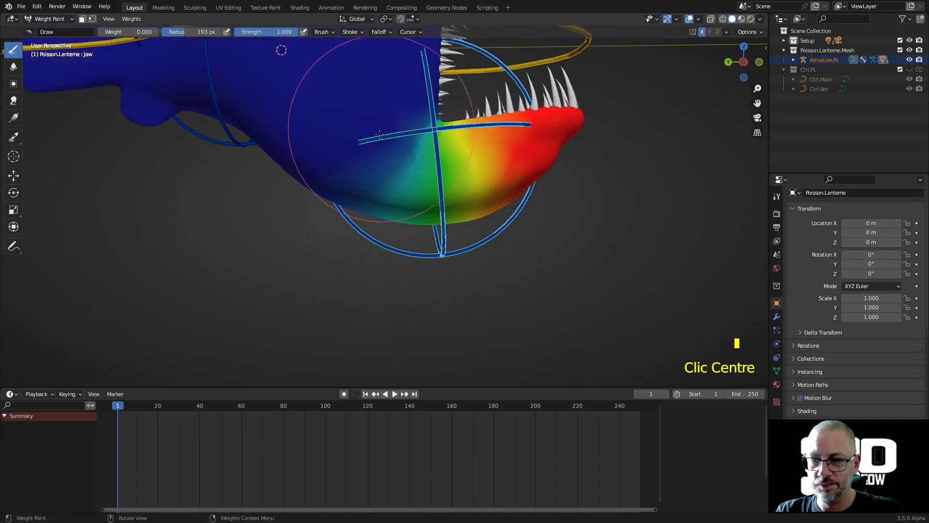
pyautogui.click(325, 146)
pyautogui.click(321, 214)
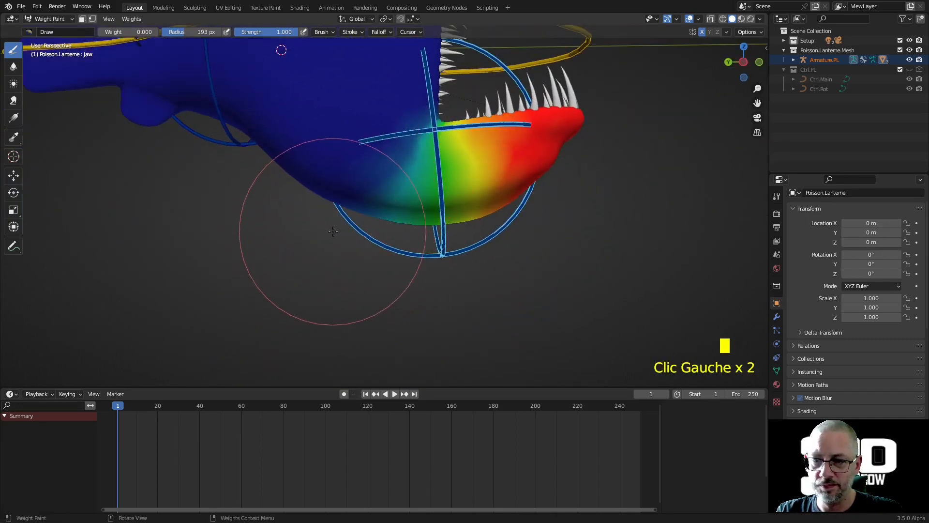
pyautogui.click(13, 68)
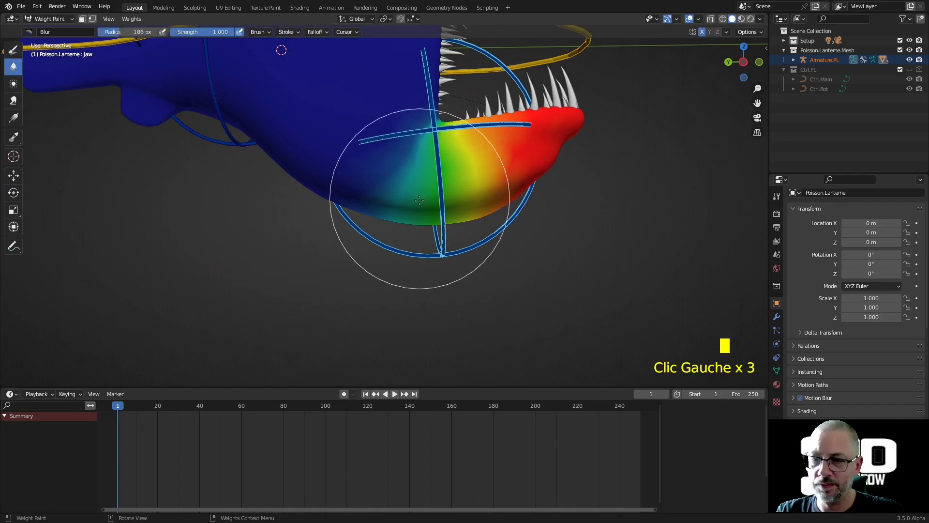
pyautogui.click(409, 214)
# Select the Jaw bone, test the mouth deformation by rotating it, and cancel the rotation
pyautogui.moveTo(438, 271); pyautogui.dragTo(348, 260, button='middle')
pyautogui.scroll(-2, 446, 310)
pyautogui.keyDown('ctrl'); pyautogui.click(449, 301); pyautogui.keyUp('ctrl')
pyautogui.moveTo(449, 301); pyautogui.dragTo(481, 307, button='middle')
pyautogui.press('r')
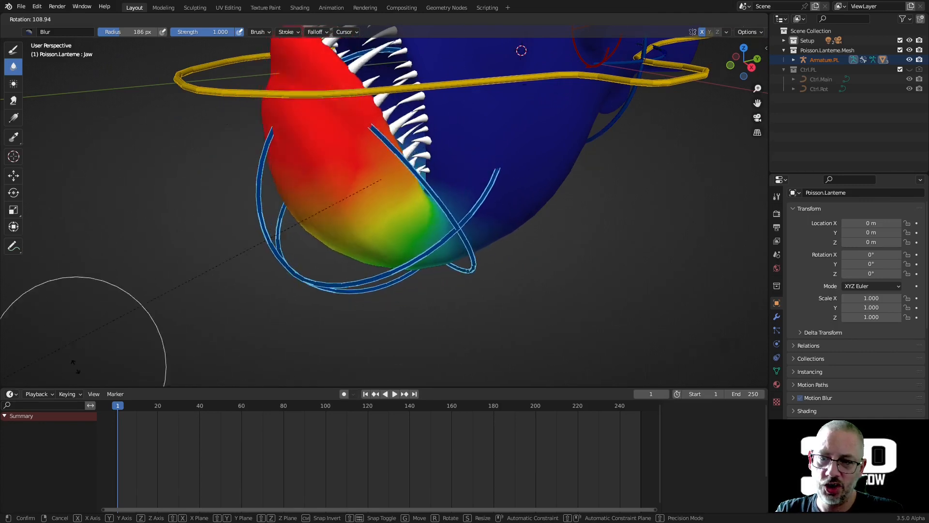
pyautogui.rightClick(621, 104)
pyautogui.scroll(-2, 608, 141)
pyautogui.moveTo(608, 140); pyautogui.dragTo(592, 225, button='middle')
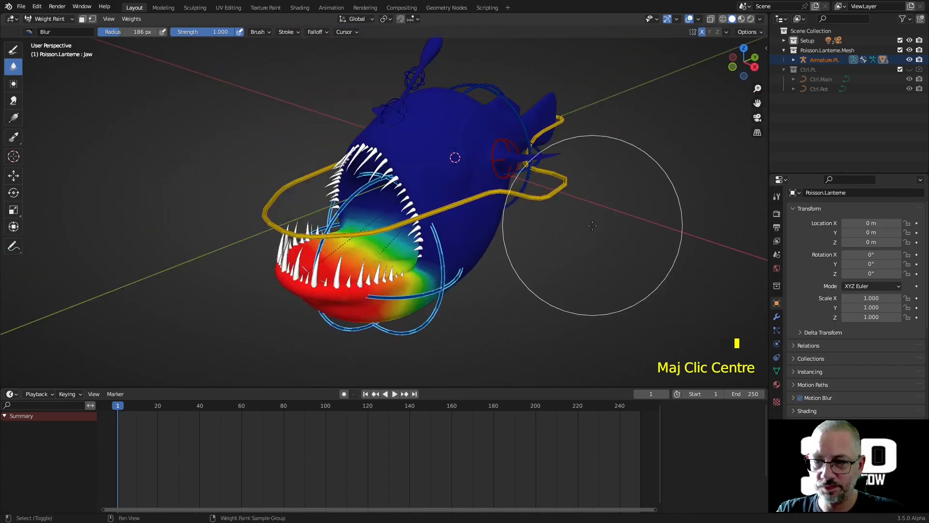
# Return the fish mesh to Object Mode, then select the armature and put it in Pose Mode
pyautogui.click(59, 21)
pyautogui.click(62, 31)
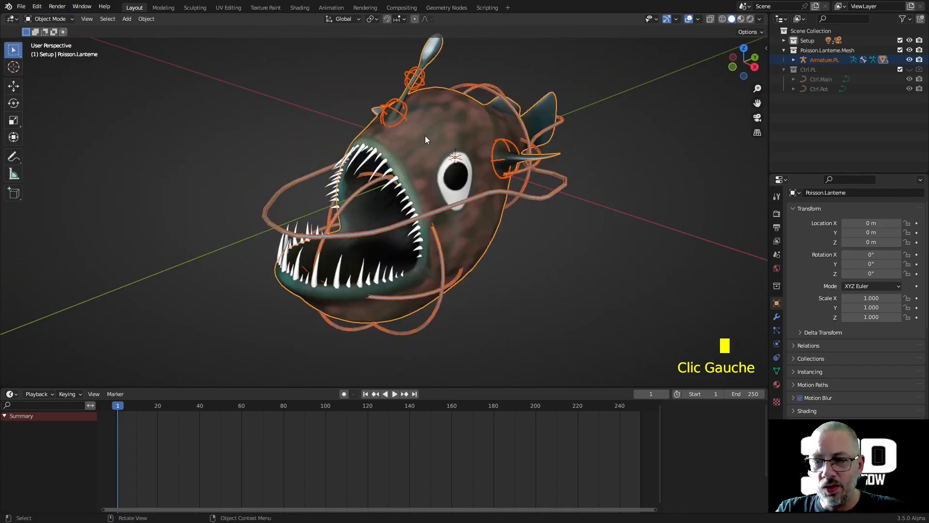
pyautogui.doubleClick(300, 183)
pyautogui.hotkey('ctrl', 'Tab')
pyautogui.moveTo(318, 190); pyautogui.dragTo(576, 173, button='middle')
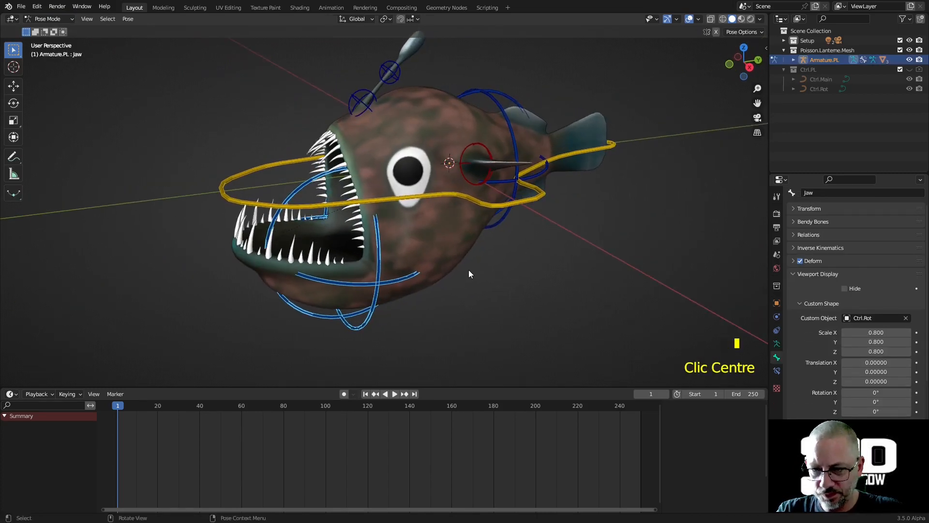
pyautogui.moveTo(462, 275); pyautogui.dragTo(558, 227, button='middle')
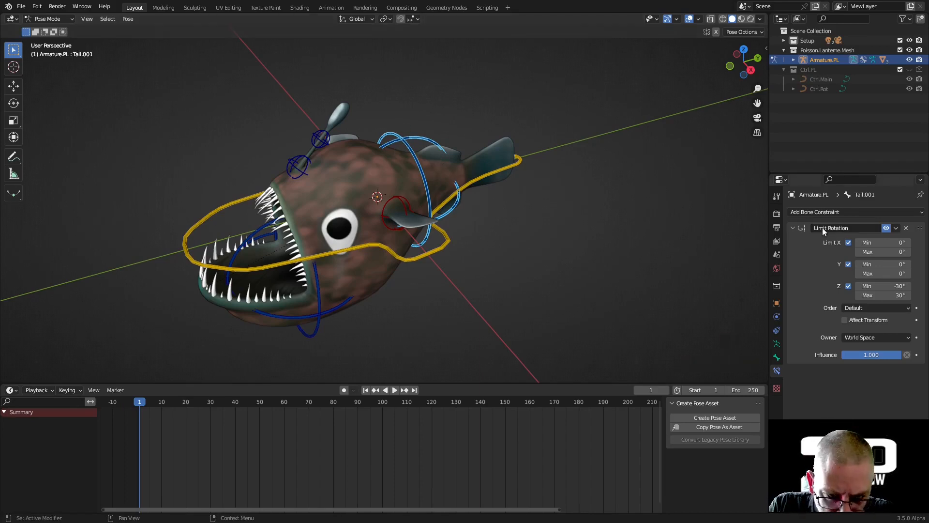
# Set the Tail.001 bone's Limit Rotation constraint to owner Local Space and order XYZ Euler
pyautogui.click(873, 338)
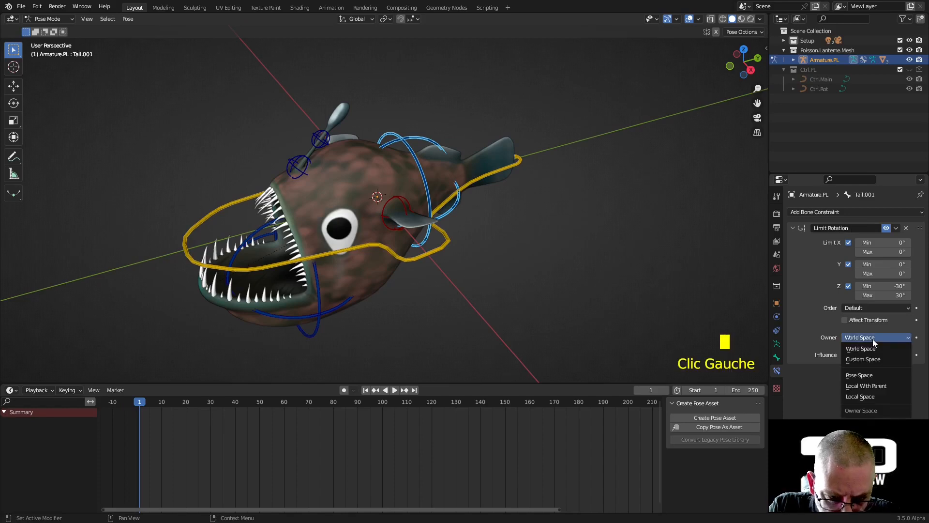
pyautogui.click(879, 395)
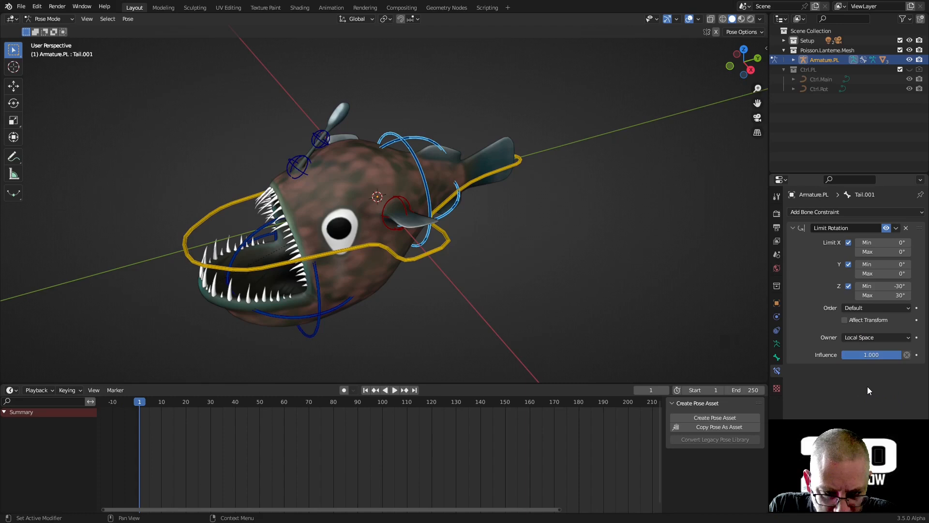
pyautogui.press('n')
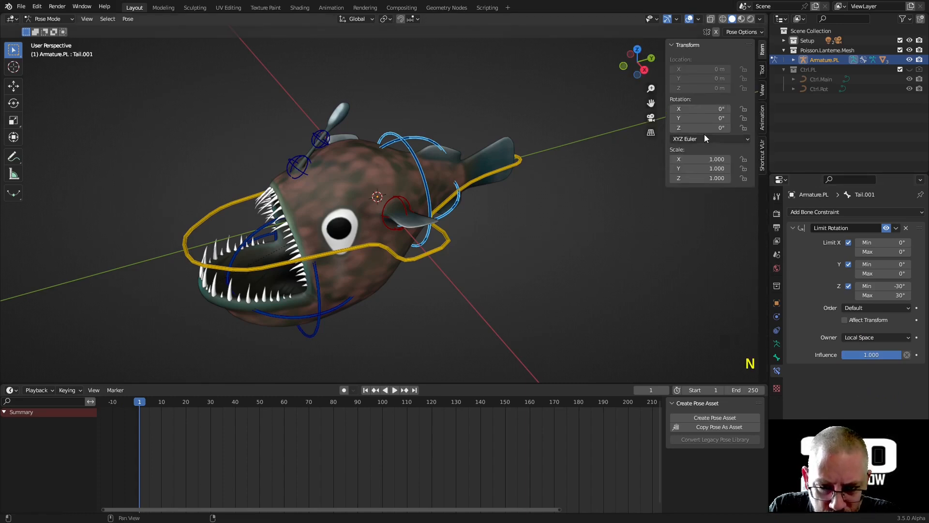
pyautogui.click(762, 57)
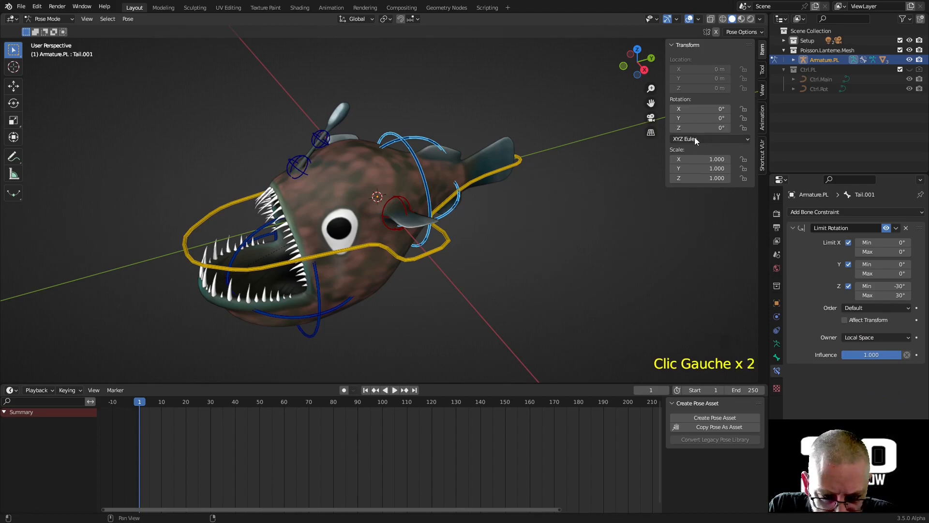
pyautogui.click(870, 305)
pyautogui.click(868, 328)
# Rotate the Tail.001 bone 62° about global Z and insert a Rotation keyframe at frame 1
pyautogui.press('r')
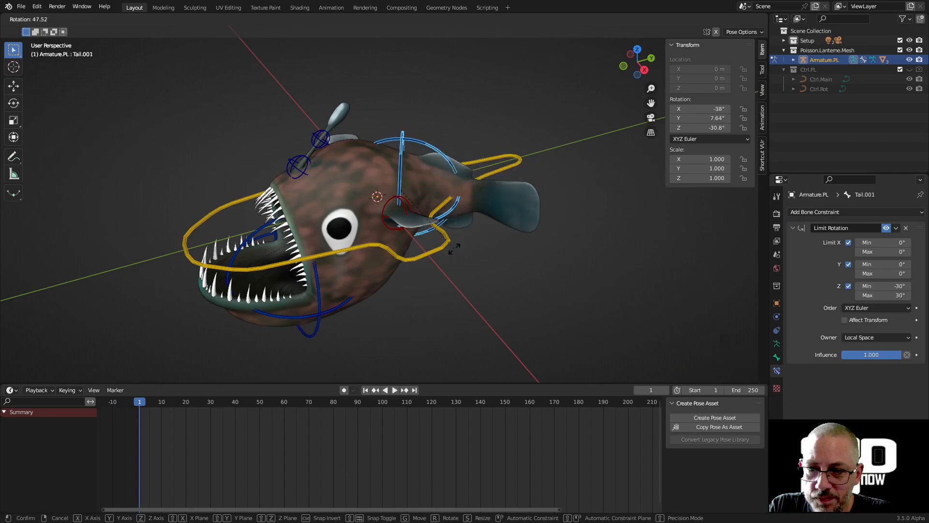
pyautogui.press('Escape')
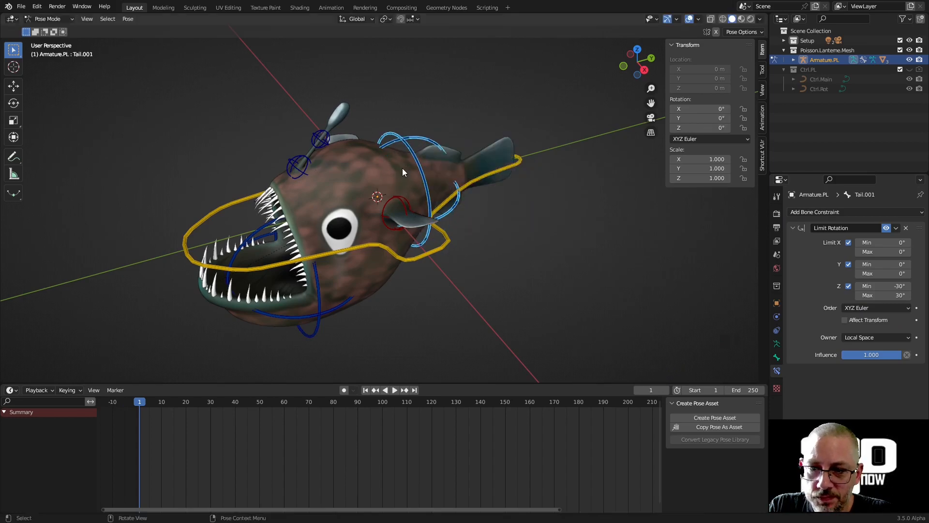
pyautogui.moveTo(487, 193); pyautogui.dragTo(496, 218, button='middle')
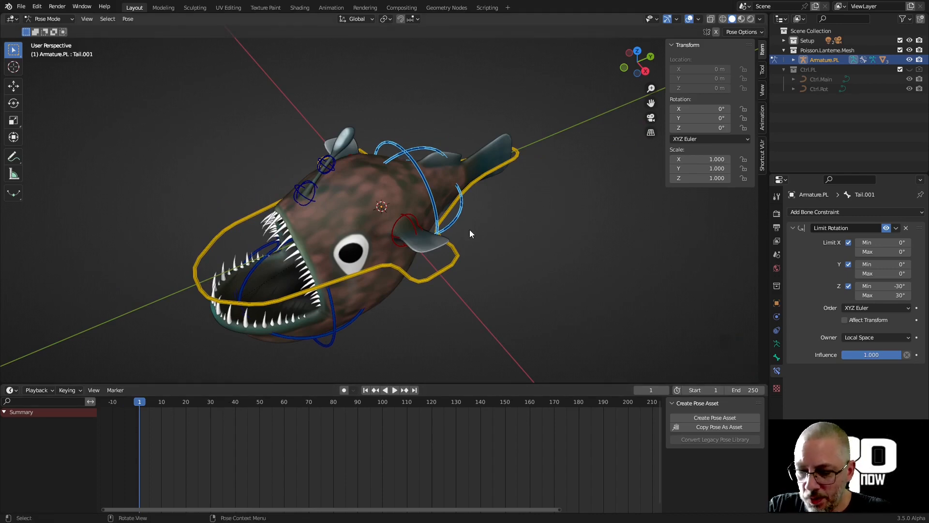
pyautogui.press('r')
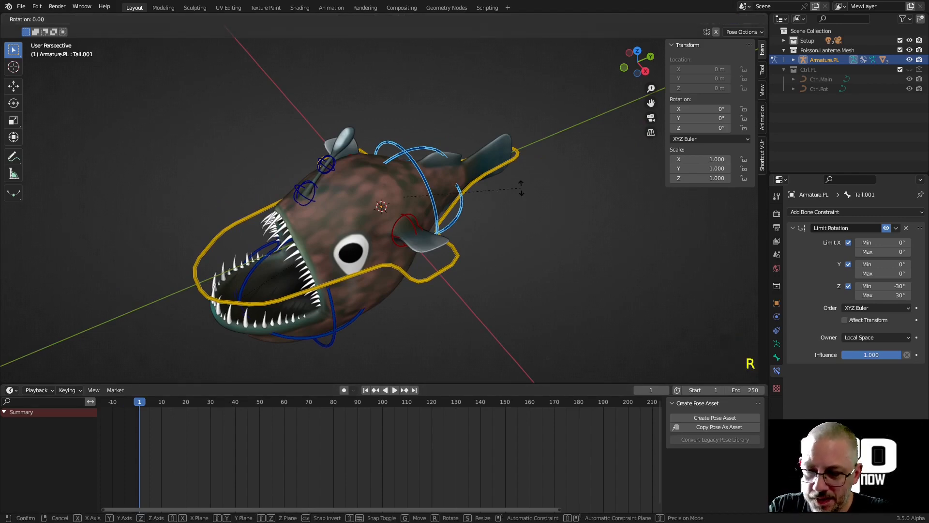
pyautogui.press('z')
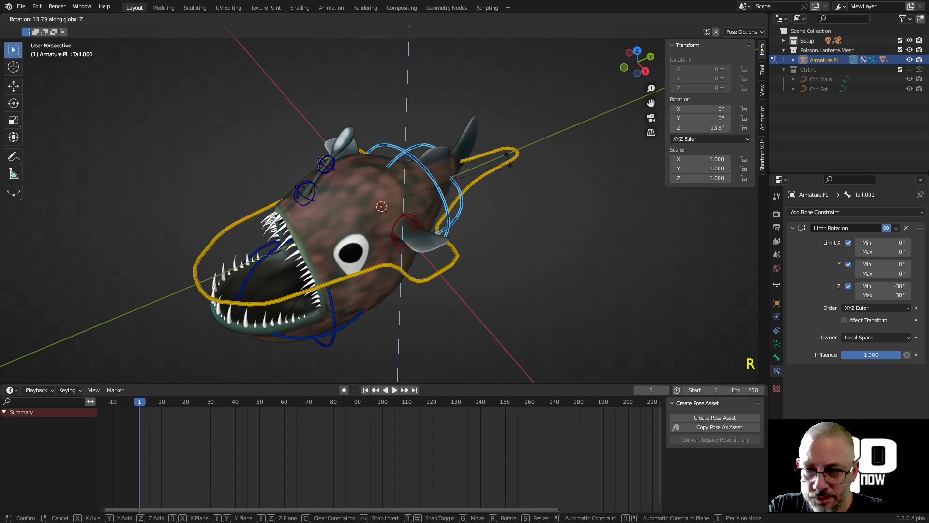
pyautogui.click(438, 127)
pyautogui.moveTo(491, 161); pyautogui.dragTo(475, 176, button='middle')
pyautogui.press('i')
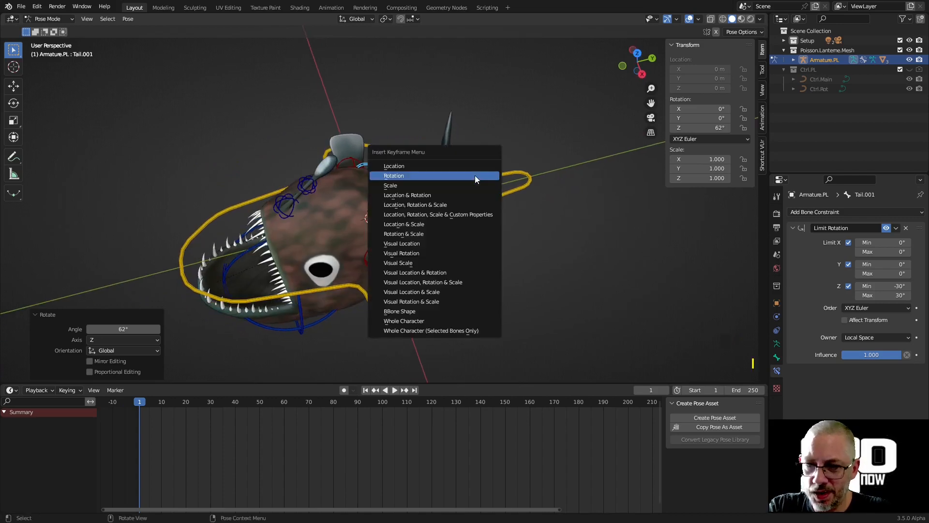
pyautogui.click(475, 177)
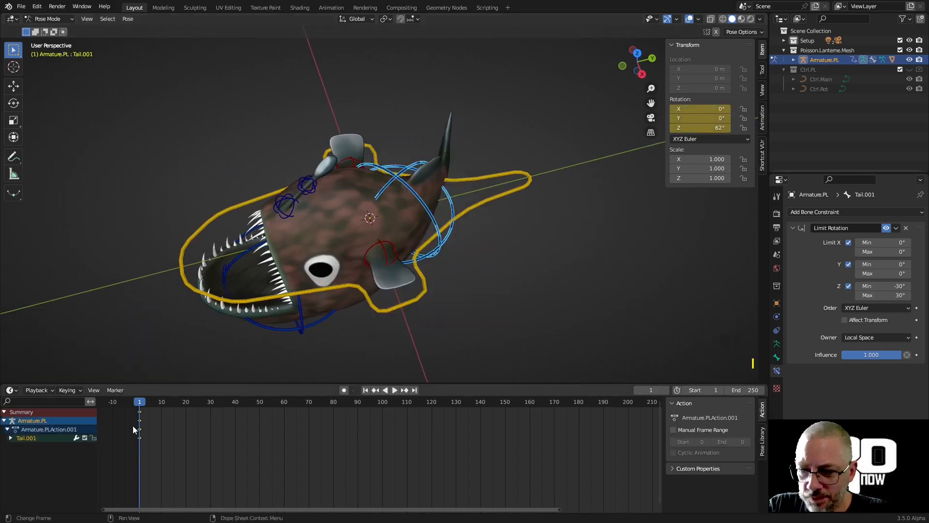
# At frame 20, rotate the Tail.001 bone about -109° around global Z and insert a Rotation keyframe
pyautogui.moveTo(140, 407); pyautogui.dragTo(184, 420)
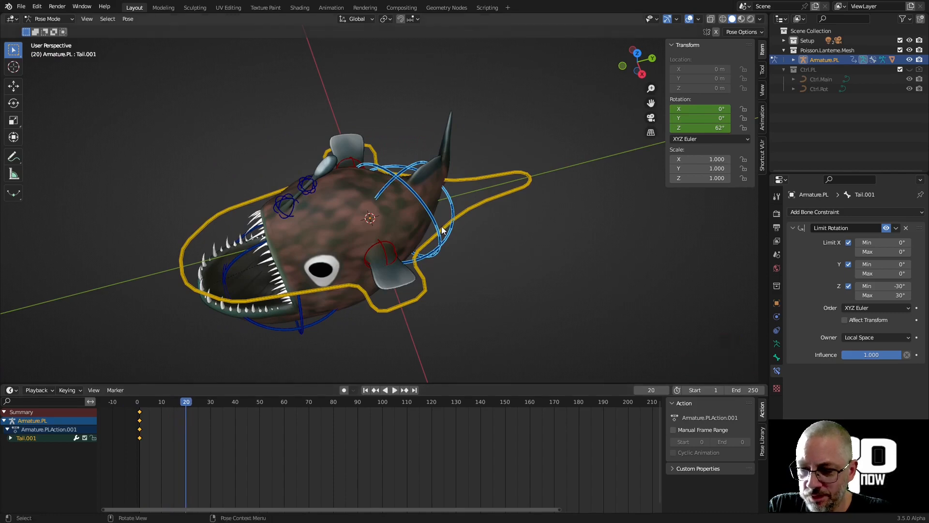
pyautogui.press('r')
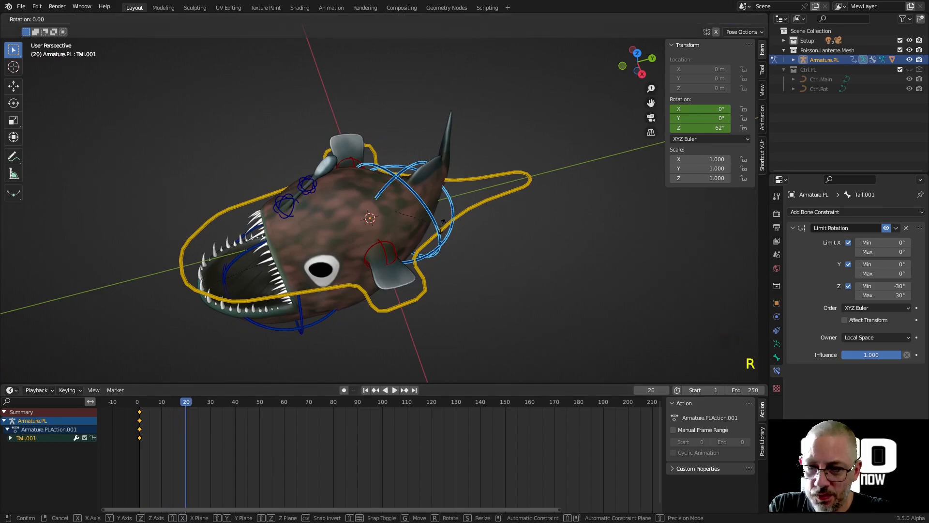
pyautogui.press('z')
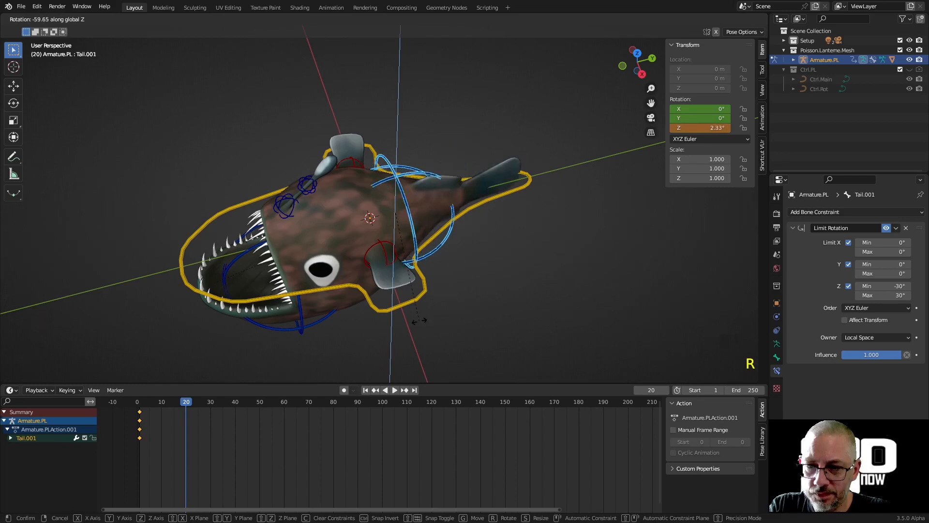
pyautogui.click(297, 356)
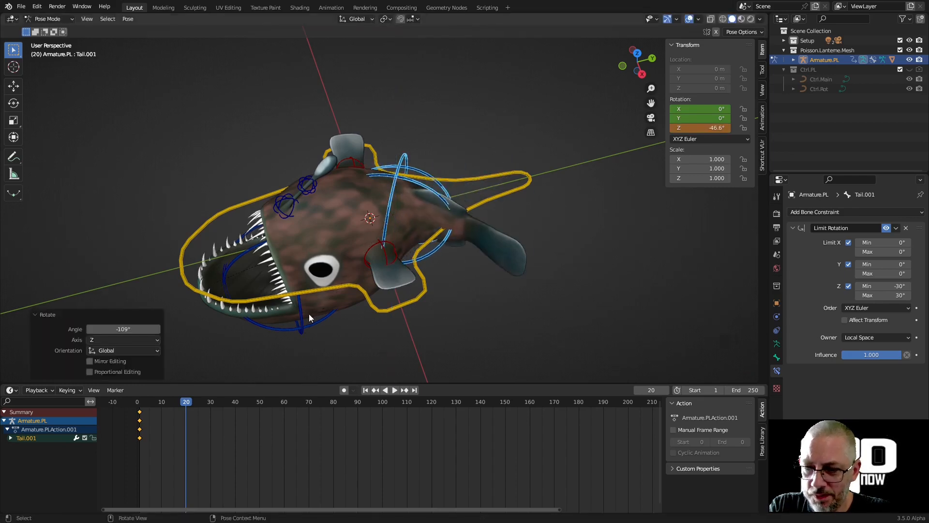
pyautogui.press('i')
pyautogui.click(320, 289)
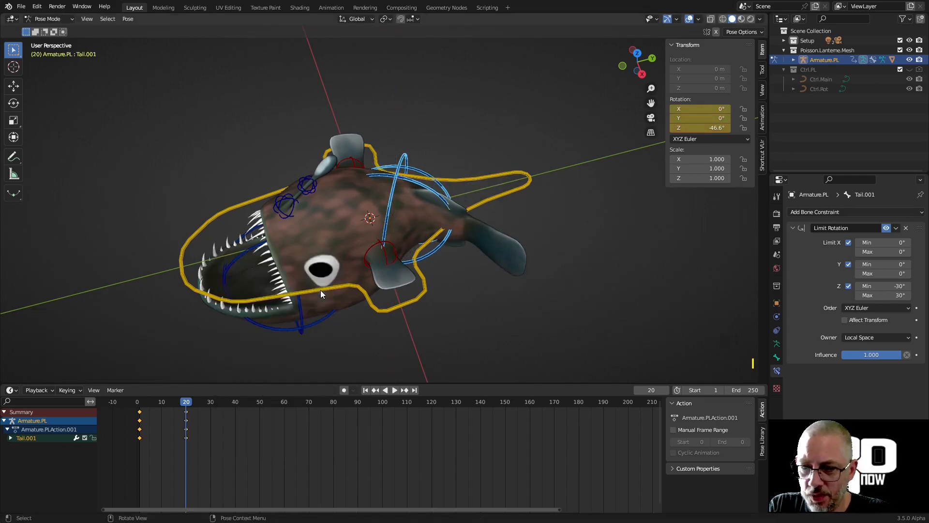
# Duplicate the tail bone's frame 1 keyframes to frame 40
pyautogui.moveTo(155, 454); pyautogui.dragTo(130, 408)
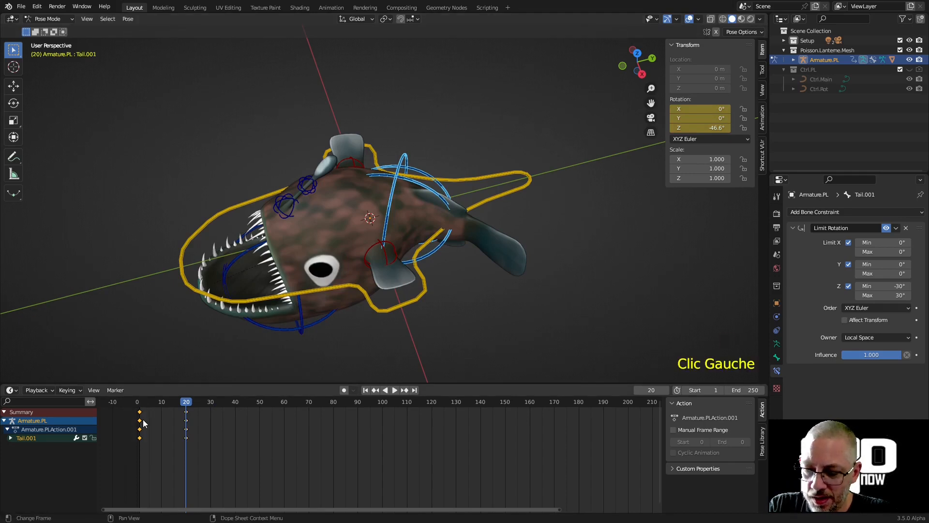
pyautogui.hotkey('shift', 'd')
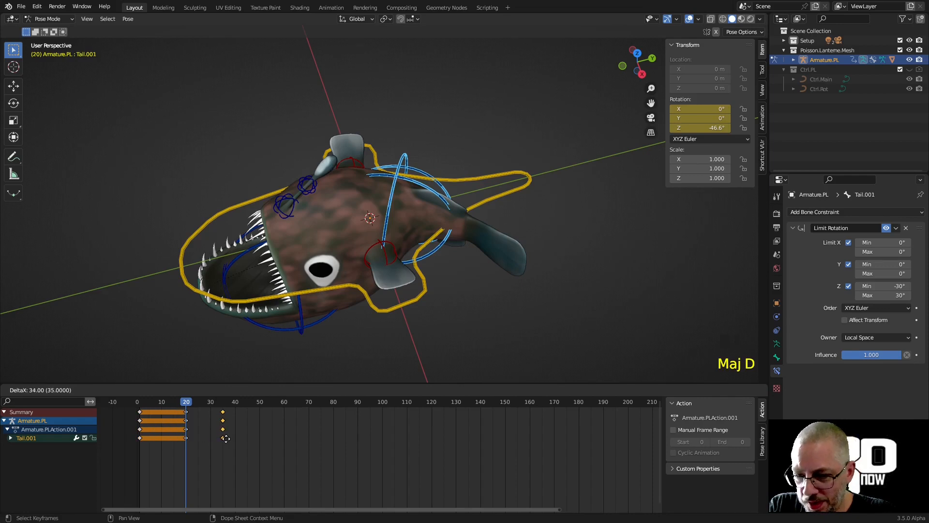
pyautogui.click(238, 438)
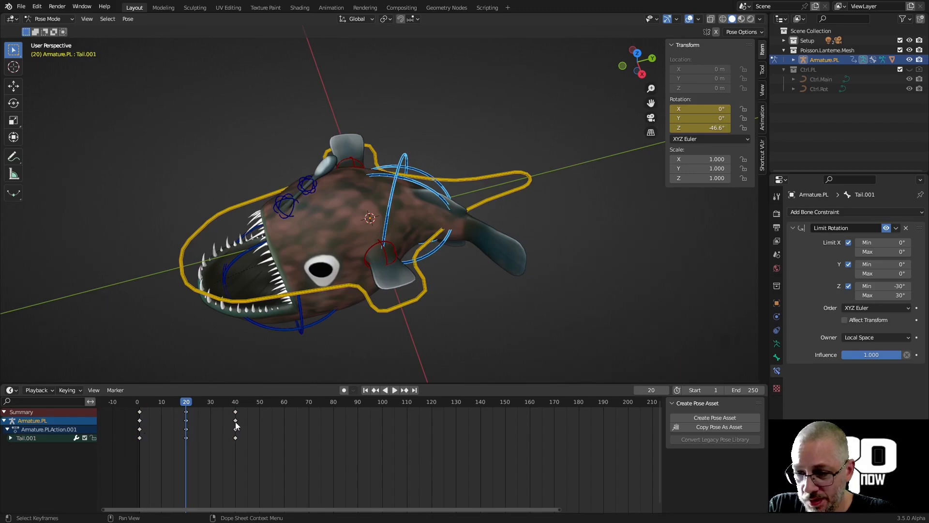
pyautogui.keyDown('shift'); pyautogui.moveTo(251, 436); pyautogui.dragTo(263, 438, button='middle'); pyautogui.keyUp('shift')
pyautogui.scroll(4, 243, 434)
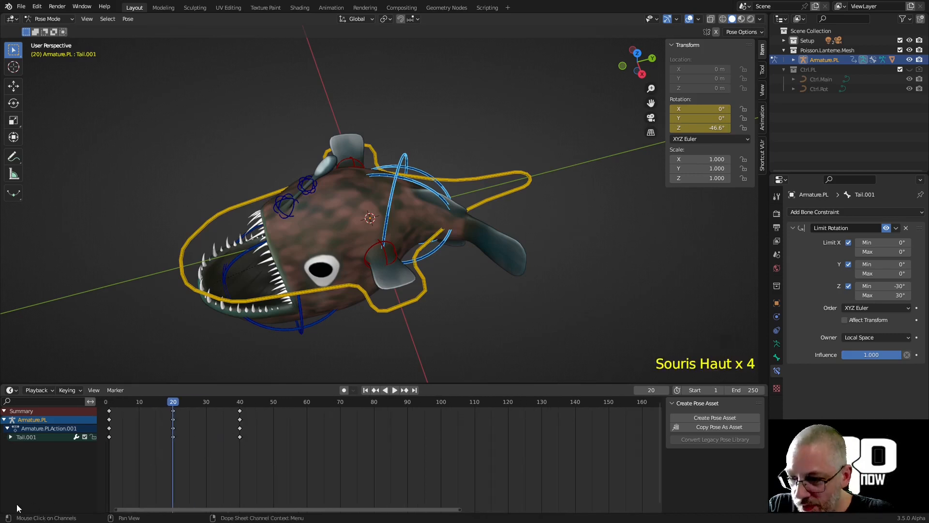
# Split the timeline area horizontally and switch the lower part to the Graph Editor
pyautogui.moveTo(3, 509); pyautogui.dragTo(3, 397)
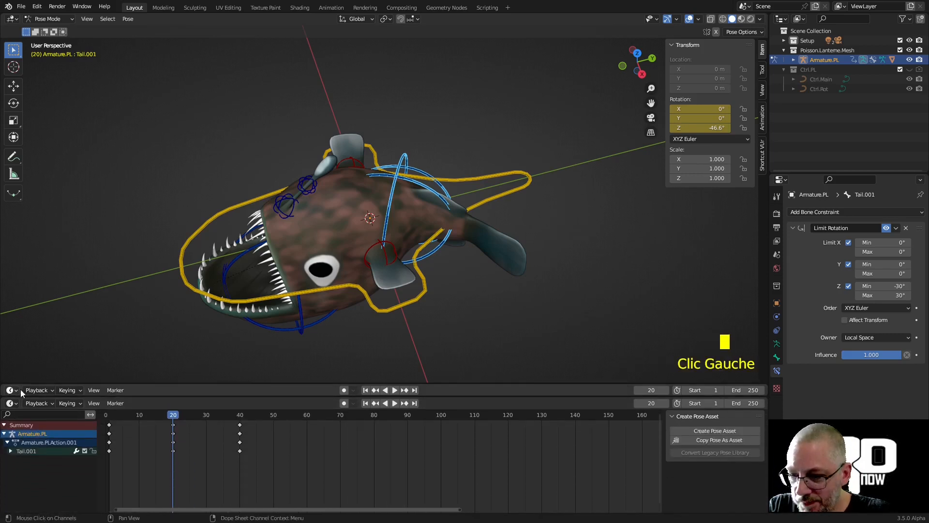
pyautogui.click(15, 405)
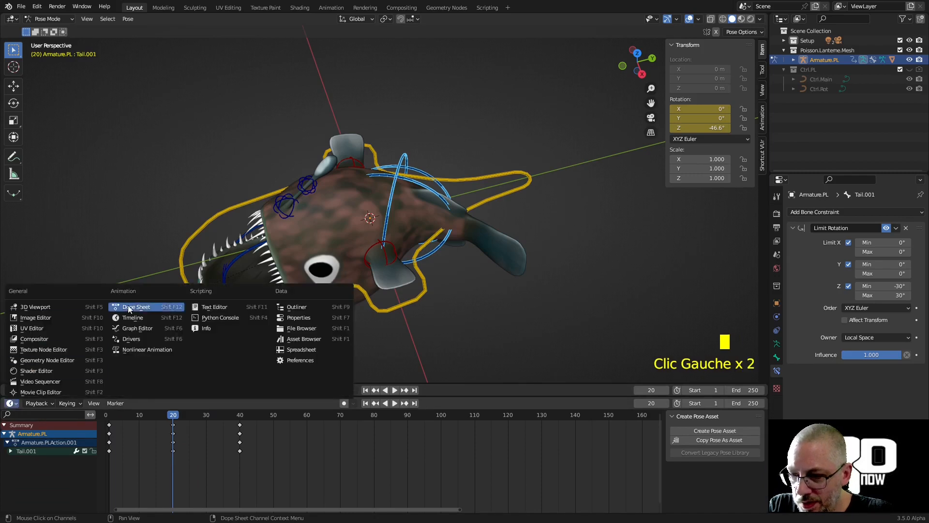
pyautogui.click(146, 323)
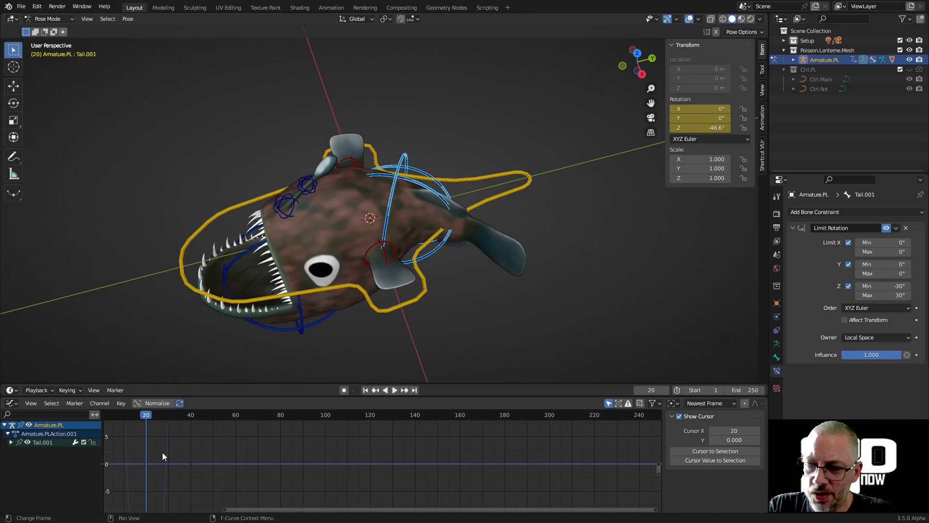
pyautogui.moveTo(172, 434); pyautogui.dragTo(190, 434, button='middle')
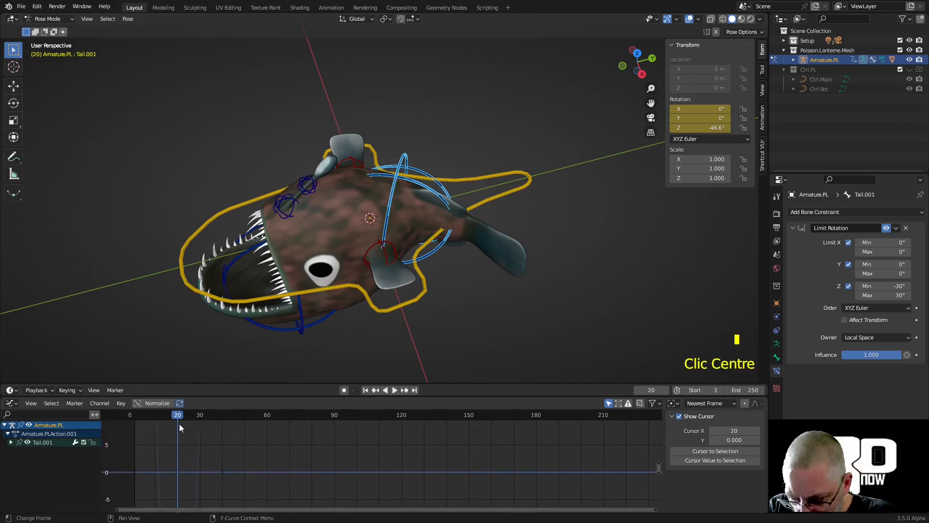
# Enable Normalize in the Graph Editor and frame the tail's rotation curves
pyautogui.click(155, 402)
pyautogui.scroll(2, 185, 467)
pyautogui.keyDown('shift'); pyautogui.moveTo(184, 467); pyautogui.dragTo(259, 455, button='middle'); pyautogui.keyUp('shift')
pyautogui.scroll(3, 175, 463)
pyautogui.scroll(-1, 168, 465)
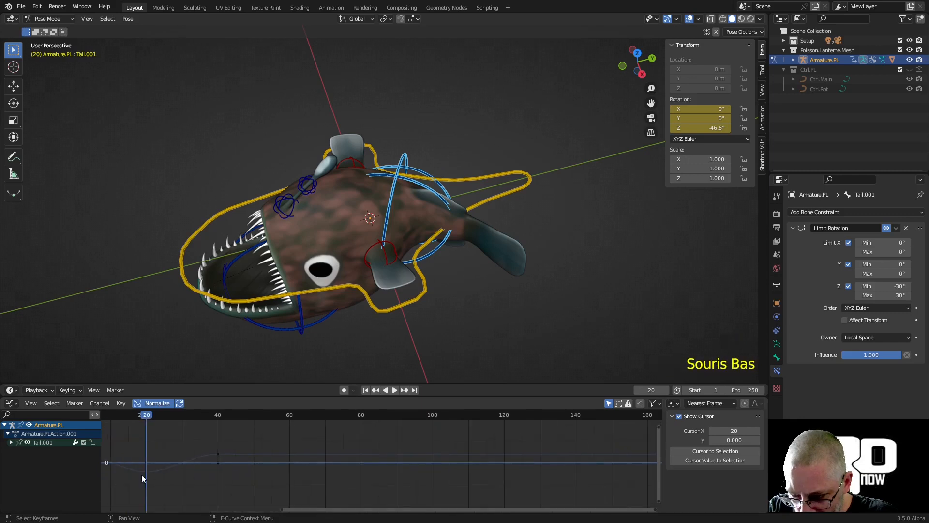
pyautogui.keyDown('shift'); pyautogui.moveTo(187, 452); pyautogui.dragTo(235, 455, button='middle'); pyautogui.keyUp('shift')
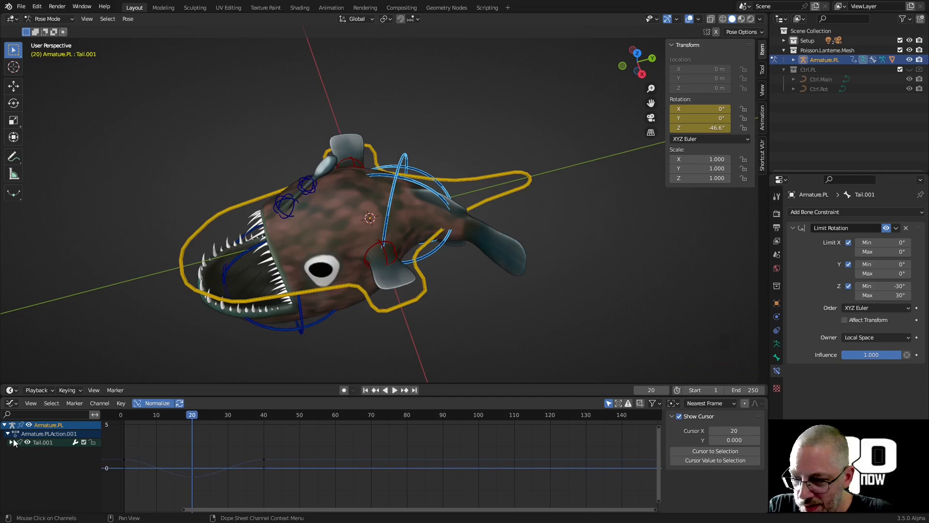
# Expand the Tail.001 channel group and select its Z Euler Rotation curve
pyautogui.click(33, 442)
pyautogui.click(11, 442)
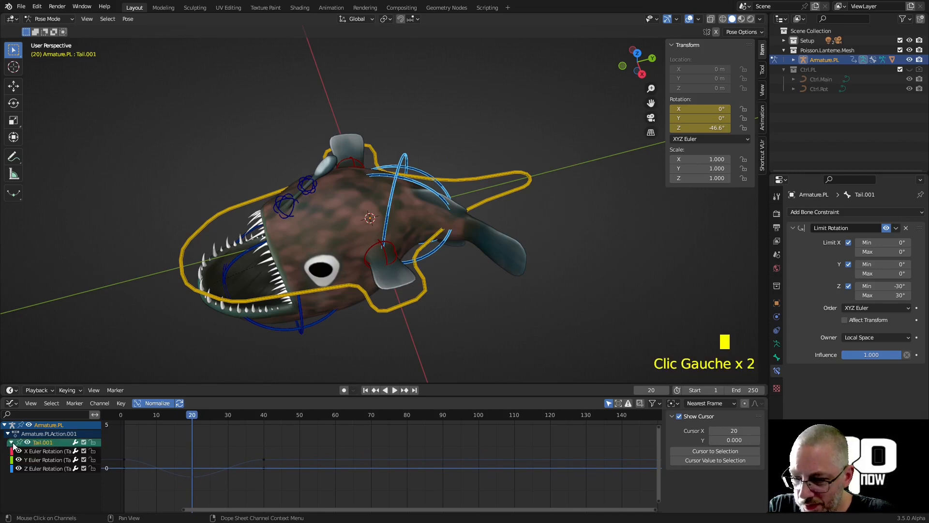
pyautogui.click(48, 468)
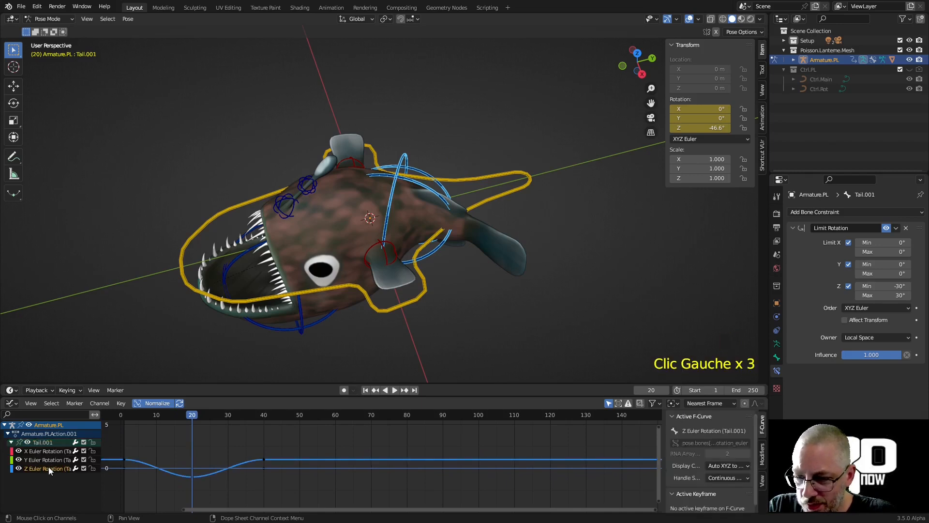
pyautogui.moveTo(250, 453)
pyautogui.keyDown('ctrl'); pyautogui.mouseDown(button='middle')
pyautogui.moveTo(256, 441)
pyautogui.moveTo(271, 455)
pyautogui.moveTo(246, 443)
pyautogui.mouseUp(button='middle'); pyautogui.keyUp('ctrl')
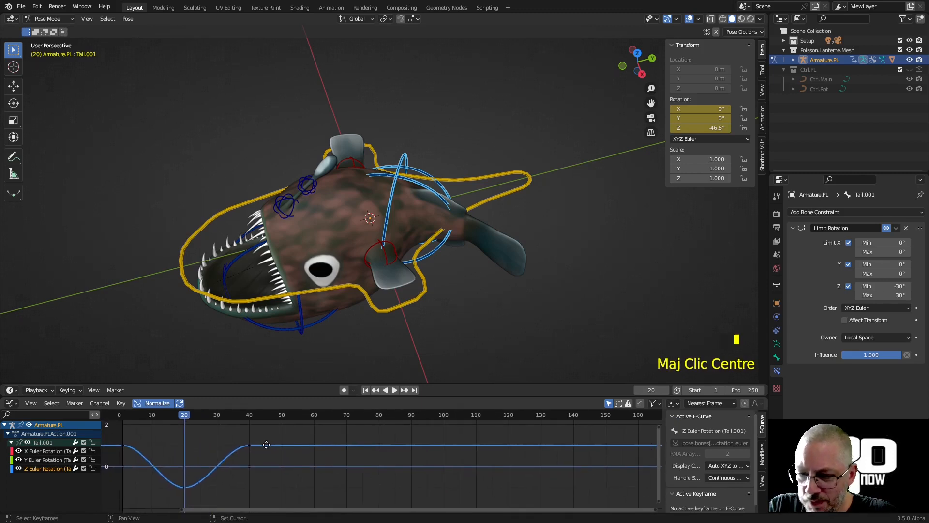
# Show the Z Euler Rotation curve's modifiers, then hide the Graph Editor's sidebar
pyautogui.click(762, 452)
pyautogui.press('n')
pyautogui.press('n')
pyautogui.press('n')
pyautogui.press('n')
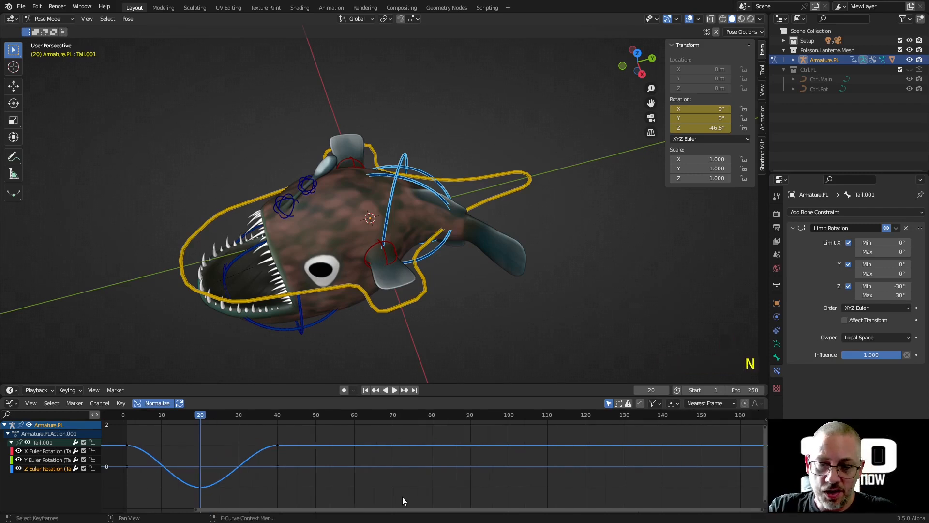
# Add a Cycles modifier to the tail's Z Euler Rotation curve and play back the looping swing
pyautogui.press('n')
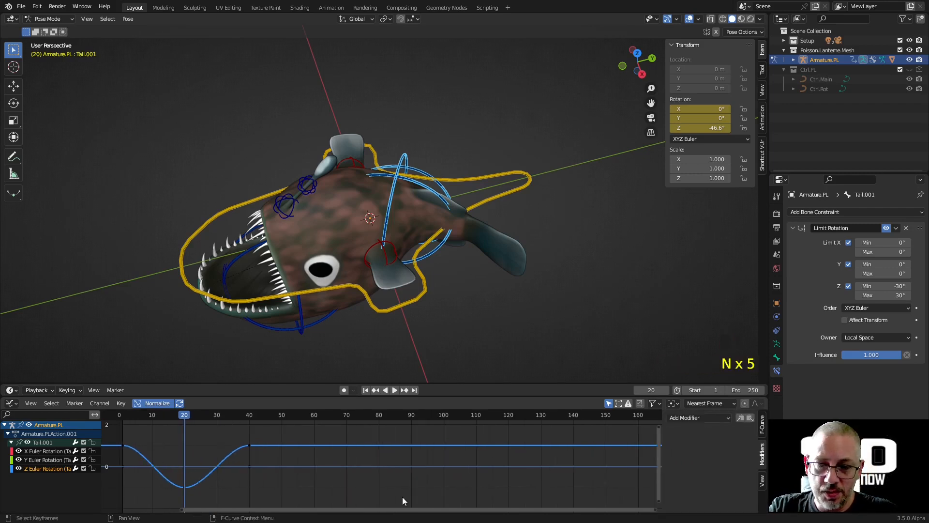
pyautogui.click(694, 417)
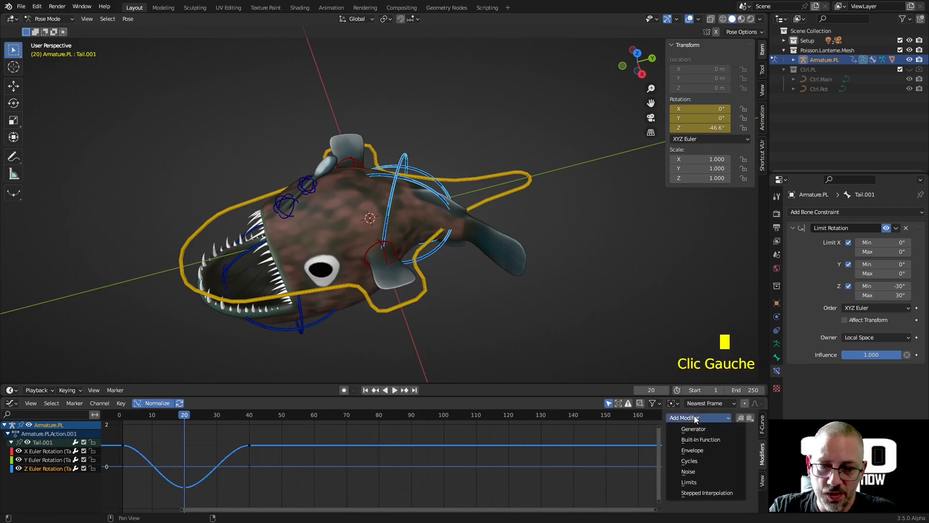
pyautogui.click(702, 460)
pyautogui.press('space')
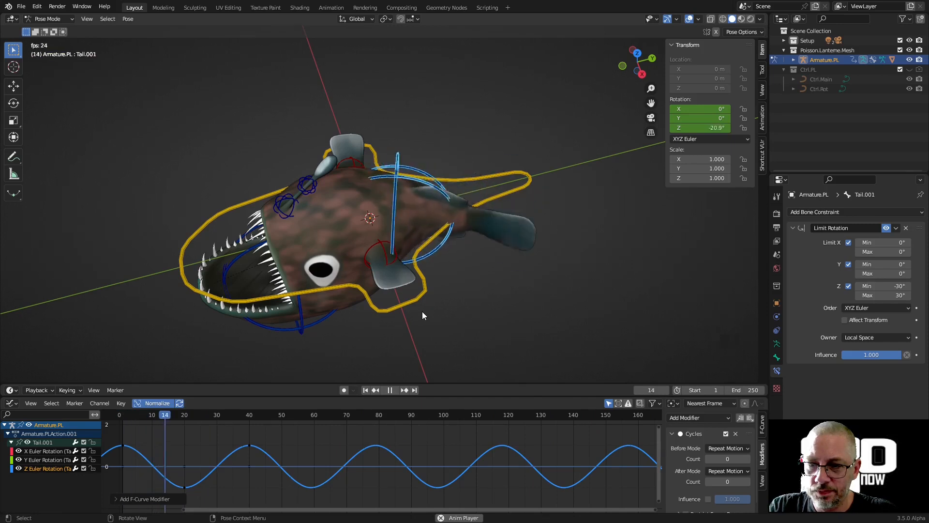
pyautogui.press('space')
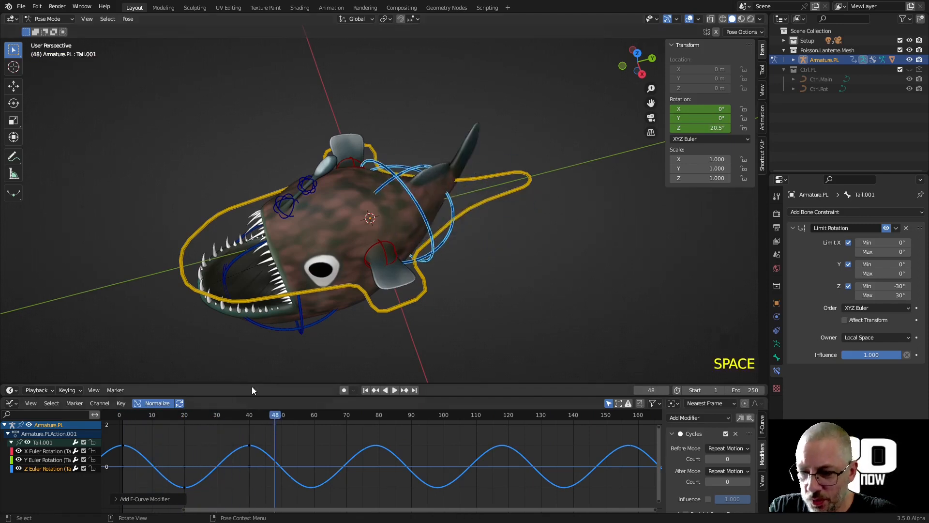
# Scale all the tail's rotation keys along Y to reduce the swing to a peak of about 30°, and play it back
pyautogui.press('a')
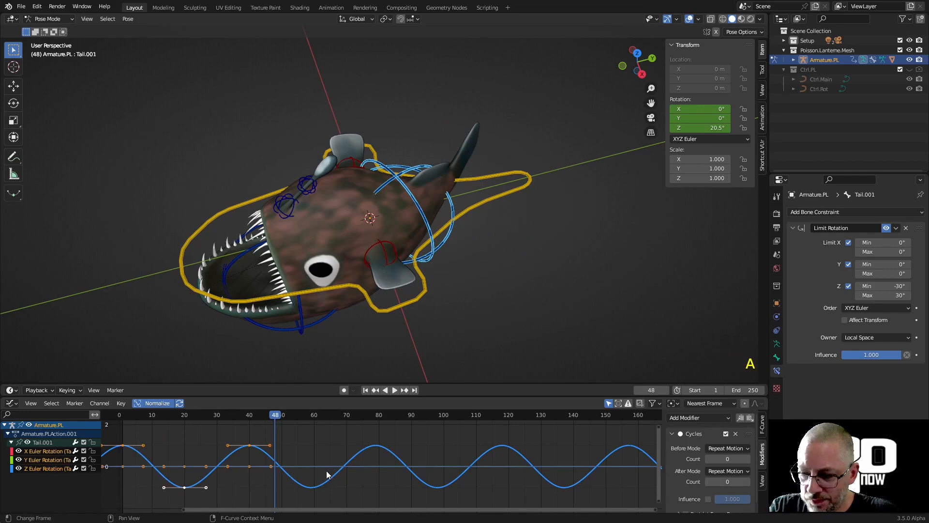
pyautogui.press('s')
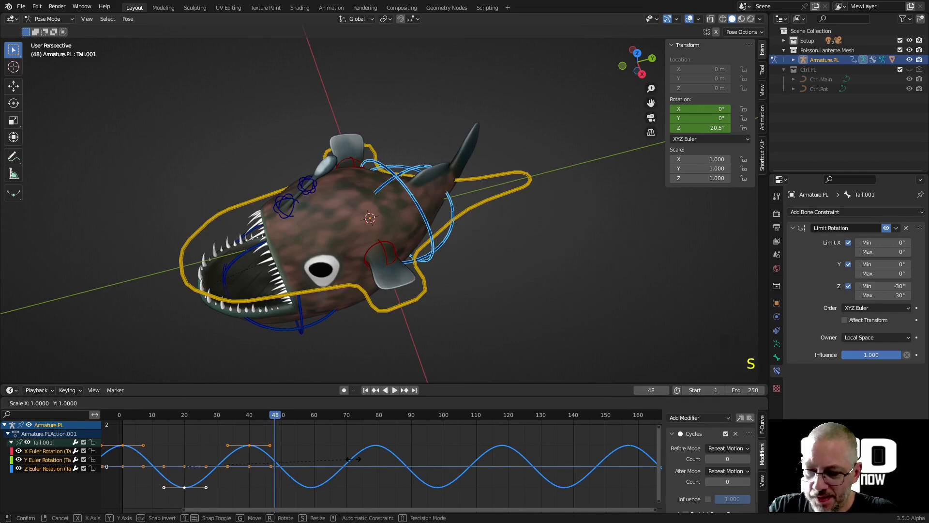
pyautogui.press('y')
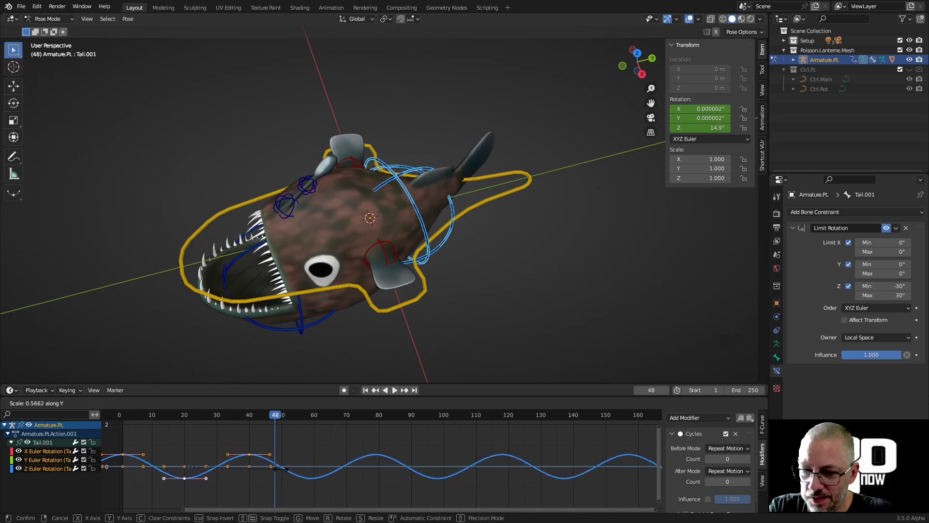
pyautogui.click(253, 481)
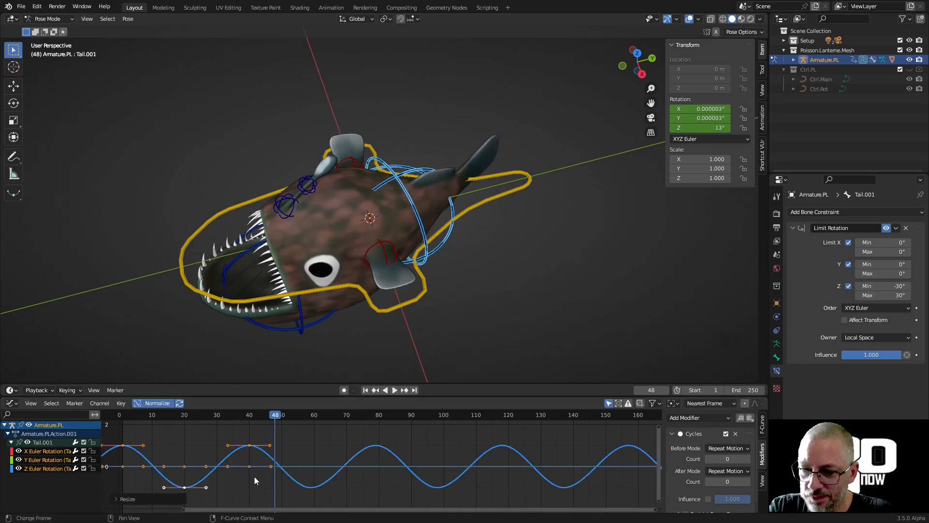
pyautogui.press('space')
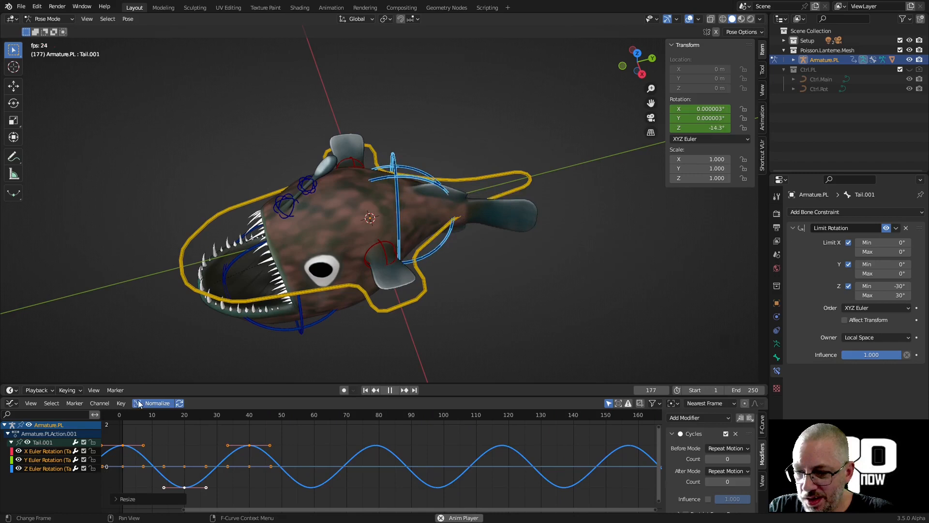
# Enlarge the timeline, return to frame 1, scale the tail's keyframes so the cycle ends at frame 30, and play back the faster swing
pyautogui.moveTo(153, 383); pyautogui.dragTo(109, 372)
pyautogui.doubleClick(124, 371)
pyautogui.click(108, 375)
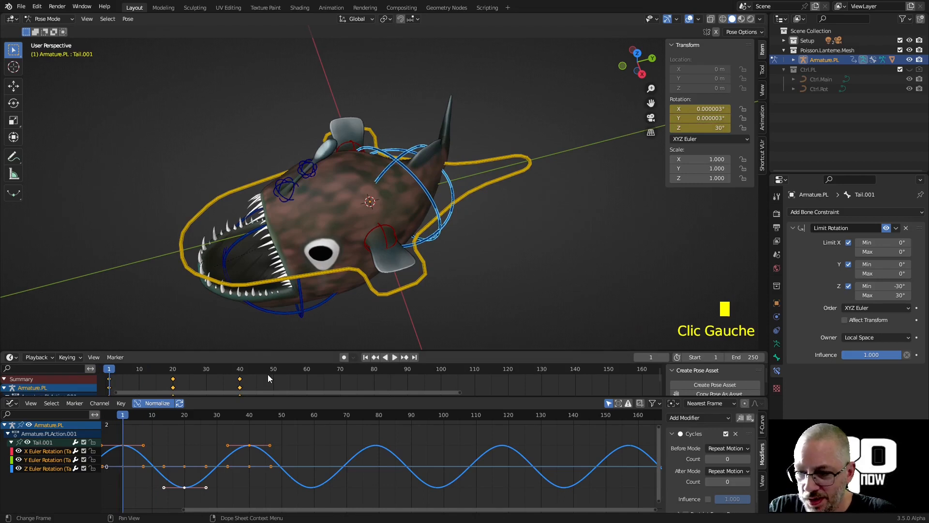
pyautogui.press('s')
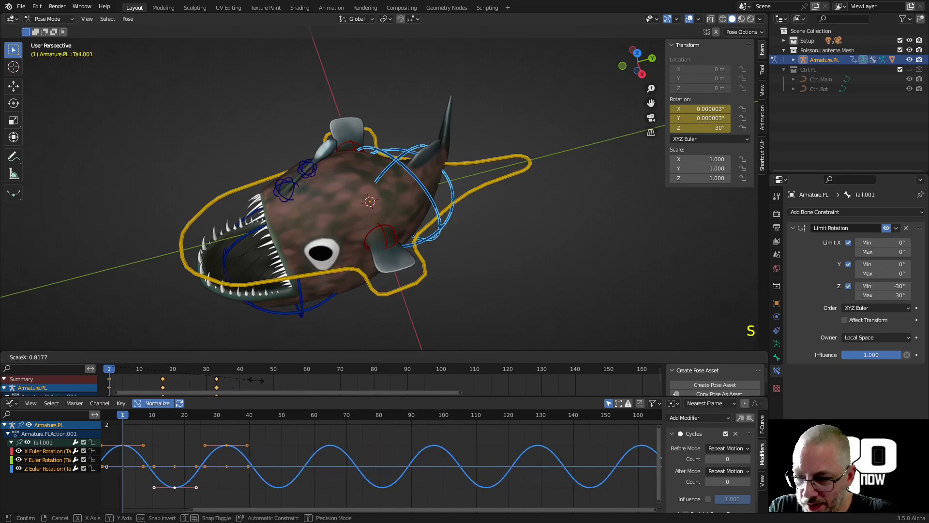
pyautogui.click(243, 383)
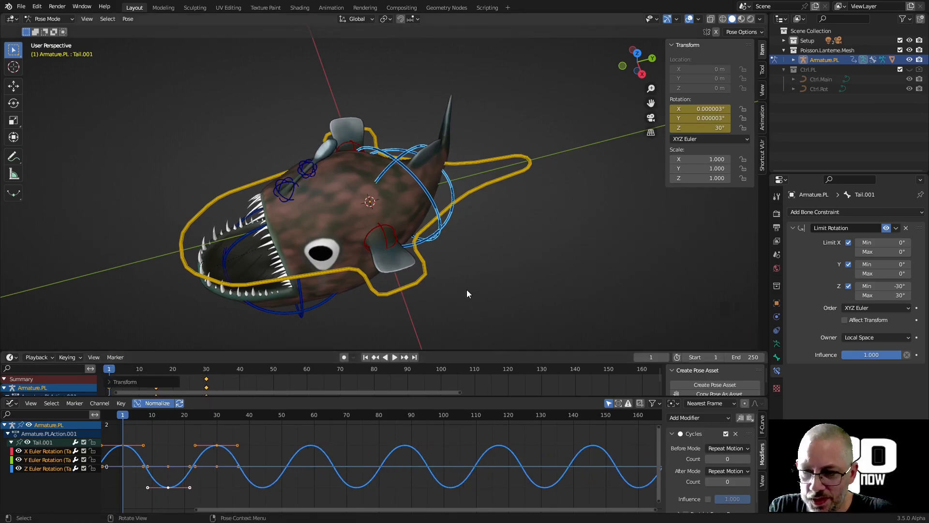
pyautogui.press('space')
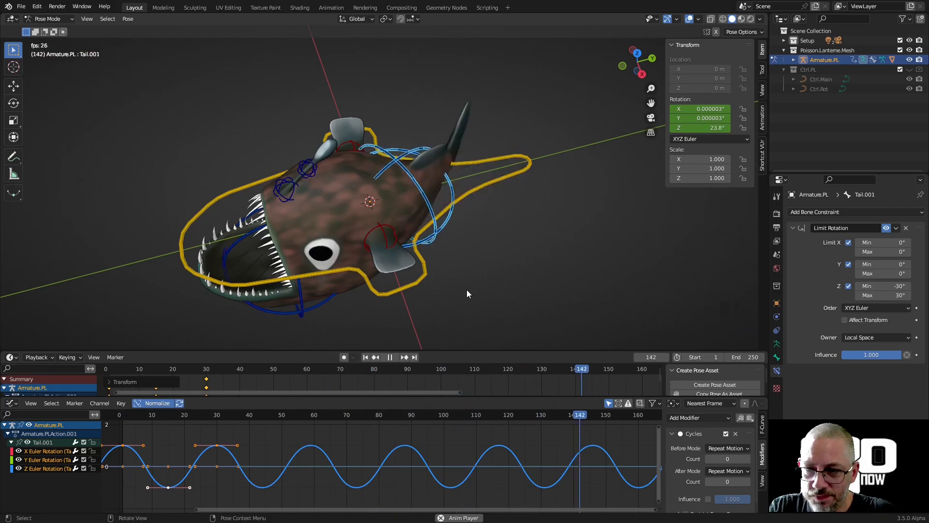
pyautogui.press('space')
# Select the Jaw bone, insert a Rotation keyframe at frame 170 and keep its rotation mode at XYZ Euler
pyautogui.moveTo(492, 277); pyautogui.dragTo(526, 234, button='middle')
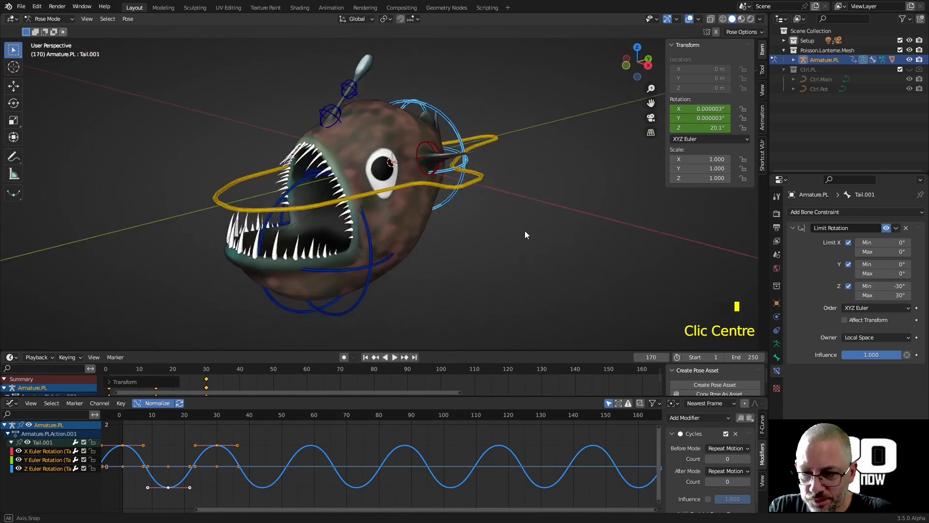
pyautogui.click(348, 313)
pyautogui.moveTo(348, 310); pyautogui.dragTo(409, 298, button='middle')
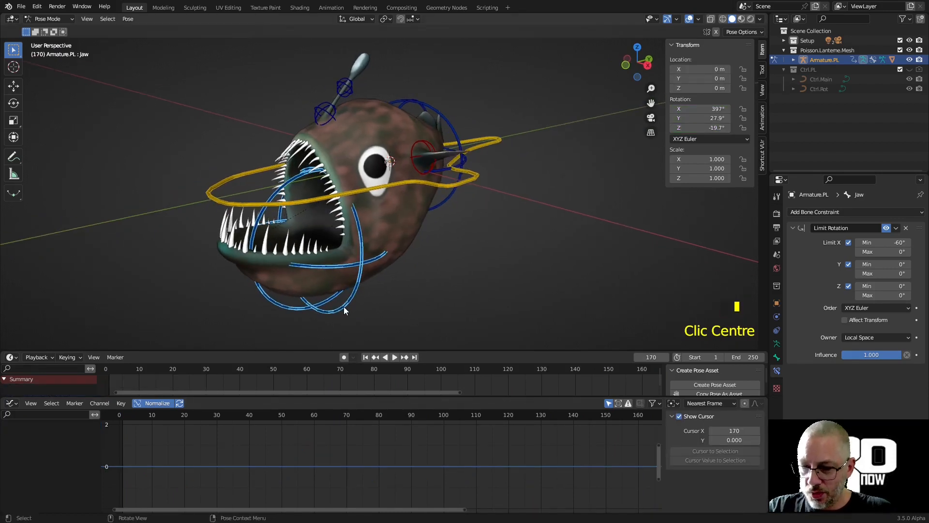
pyautogui.press('i')
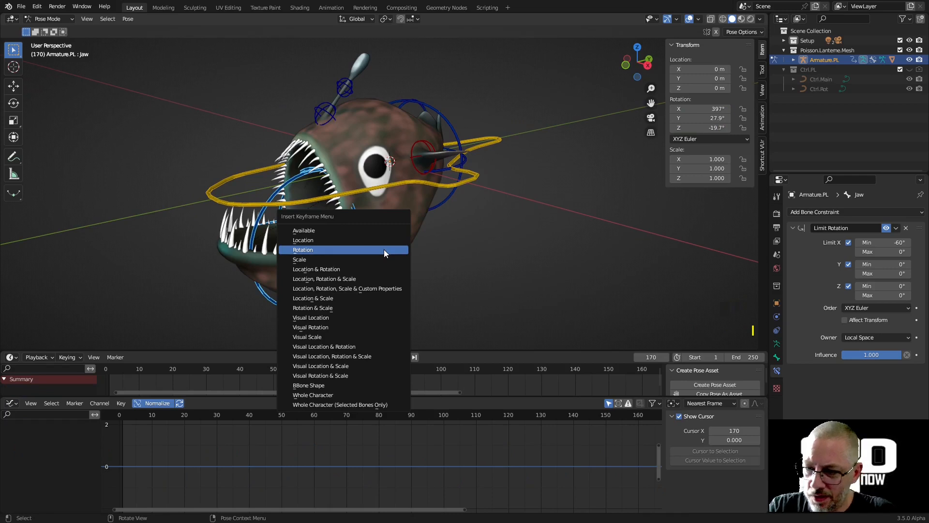
pyautogui.click(384, 248)
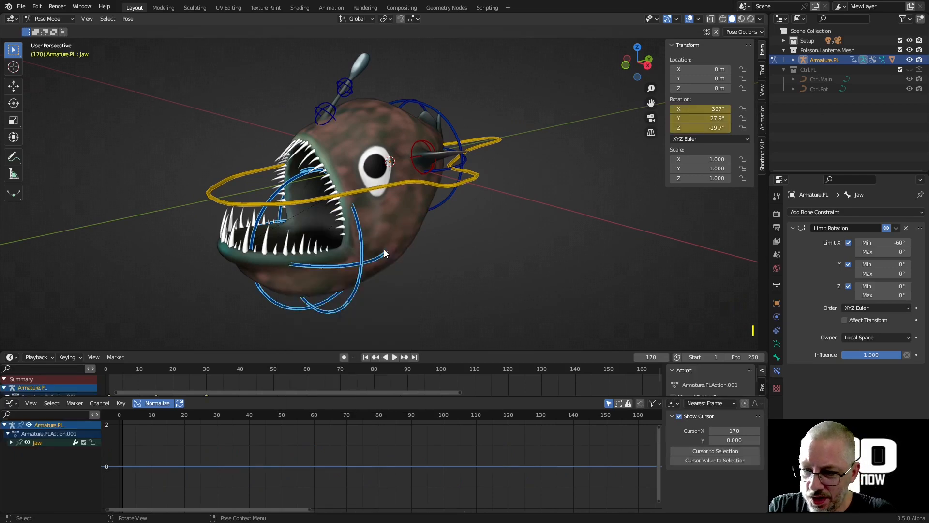
pyautogui.click(705, 138)
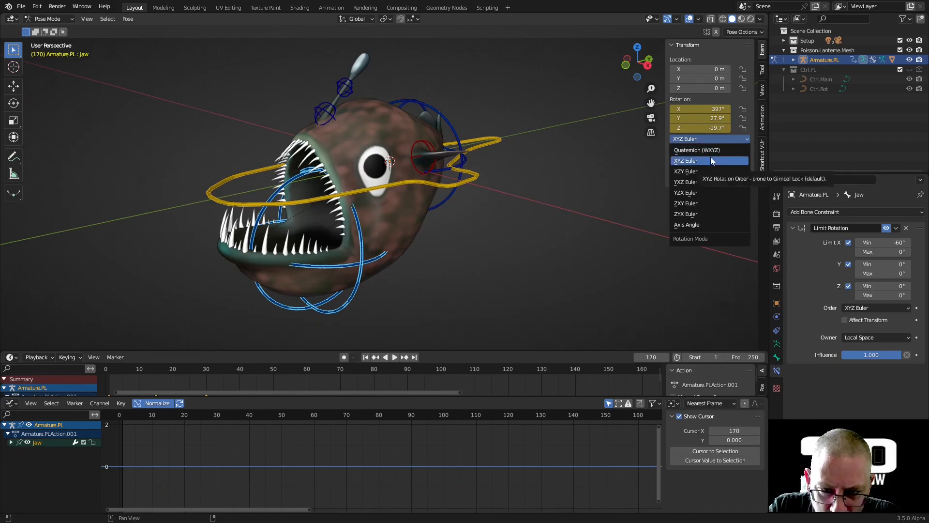
pyautogui.click(711, 159)
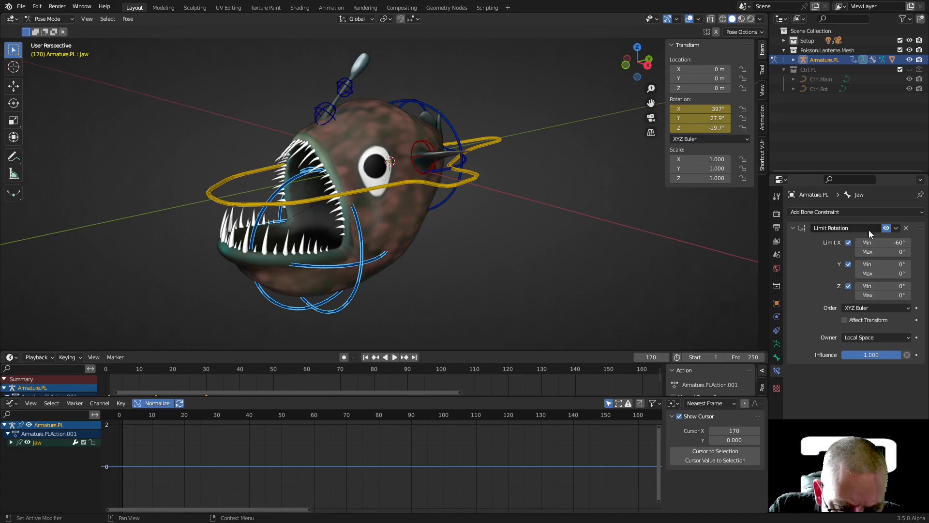
# Re-insert the Jaw's Rotation keyframe at frame 170
pyautogui.moveTo(458, 242); pyautogui.dragTo(330, 290, button='middle')
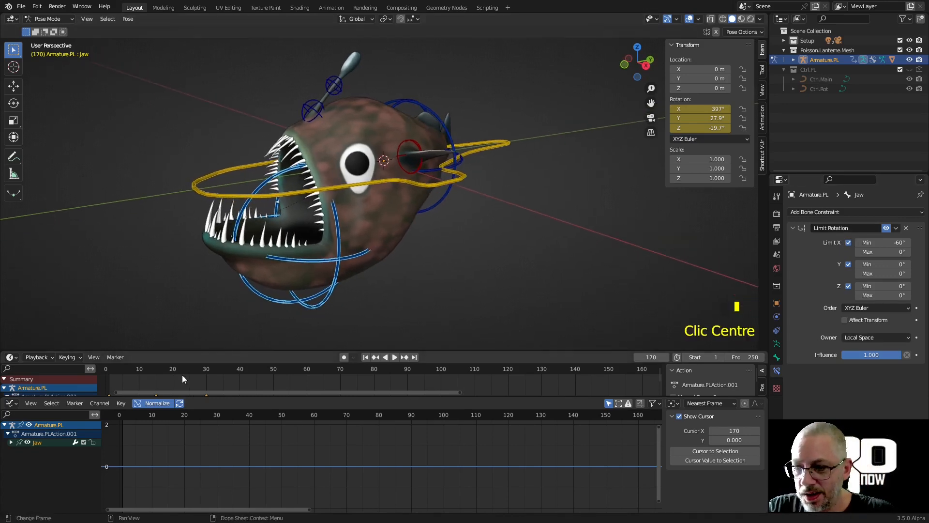
pyautogui.moveTo(190, 449); pyautogui.dragTo(190, 466, button='middle')
pyautogui.moveTo(182, 385); pyautogui.dragTo(191, 384, button='middle')
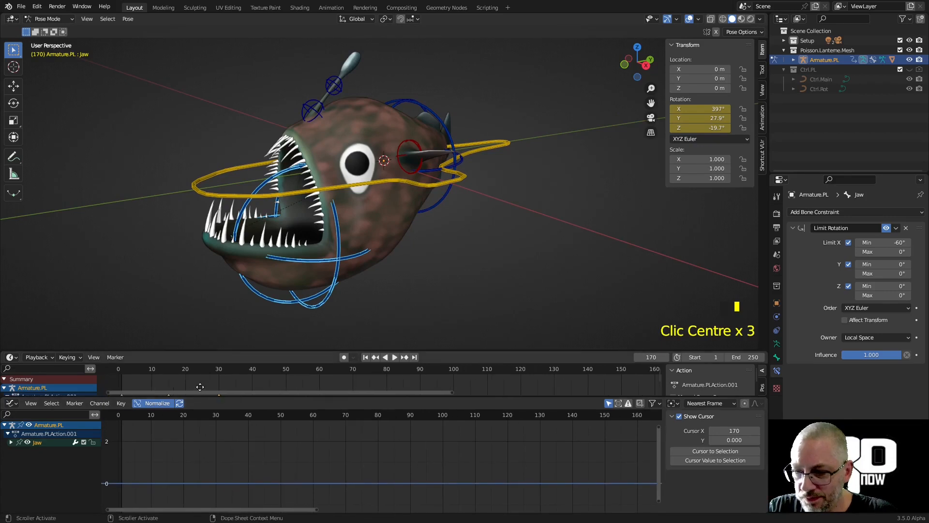
pyautogui.press('i')
pyautogui.click(320, 254)
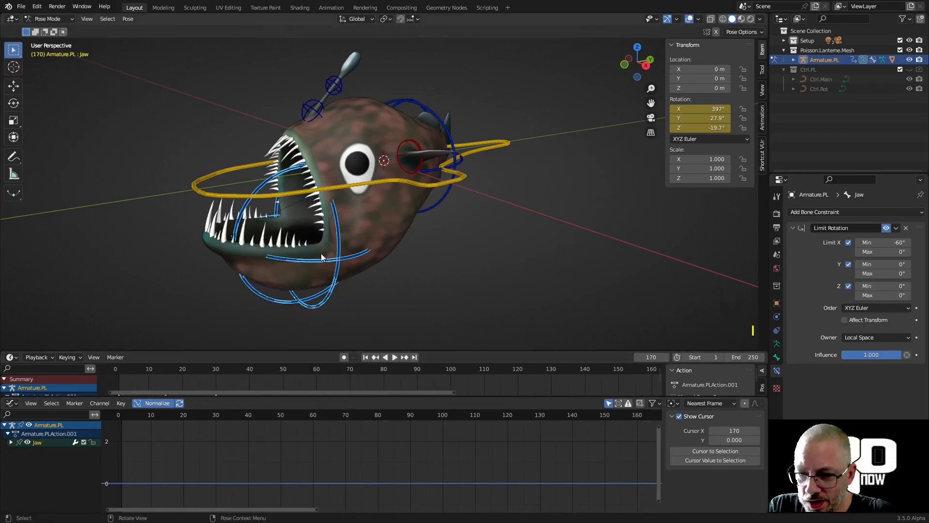
# Enlarge the timeline further and expand the Jaw channel group to show its Euler Rotation channels
pyautogui.moveTo(203, 350); pyautogui.dragTo(201, 326)
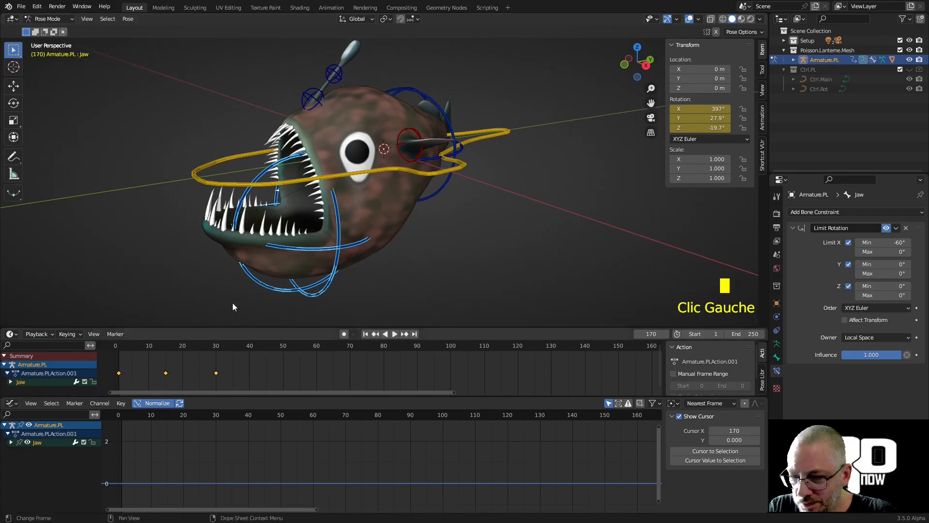
pyautogui.moveTo(151, 424); pyautogui.dragTo(149, 439, button='middle')
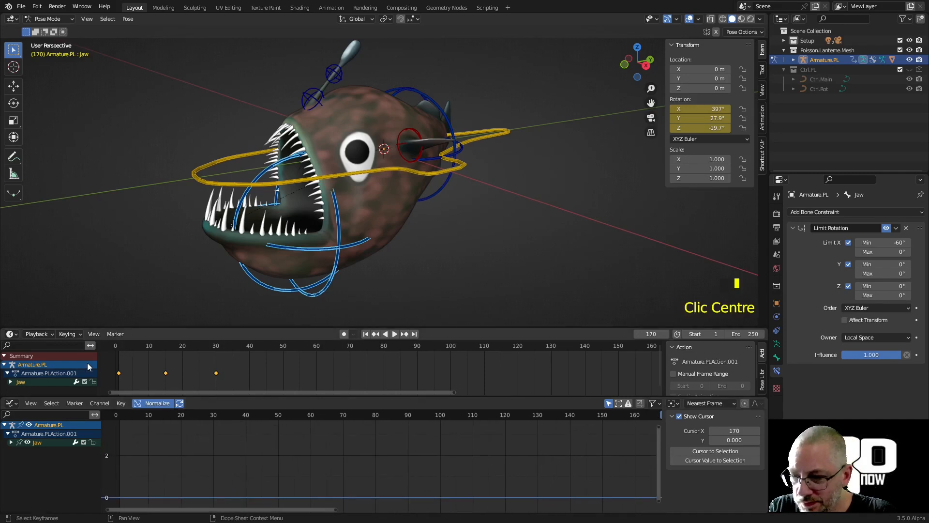
pyautogui.click(20, 382)
pyautogui.scroll(-2, 50, 357)
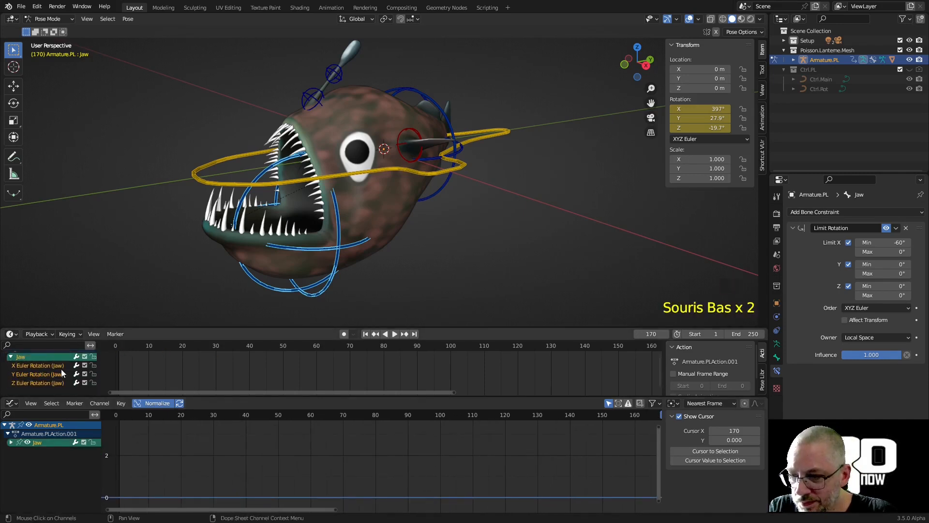
pyautogui.scroll(2, 61, 368)
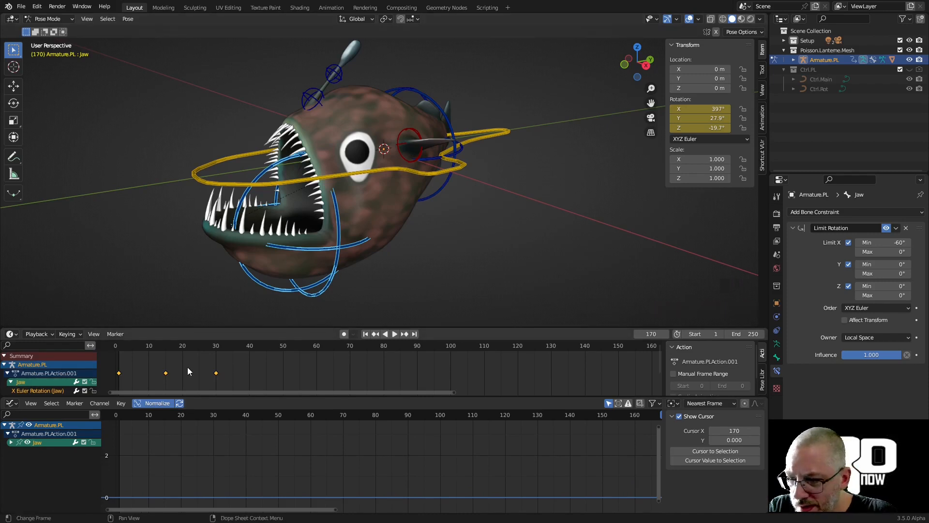
# At frame 30, rotate the Jaw bone by about -249° to close the mouth and insert a Rotation keyframe
pyautogui.moveTo(139, 354); pyautogui.dragTo(216, 358)
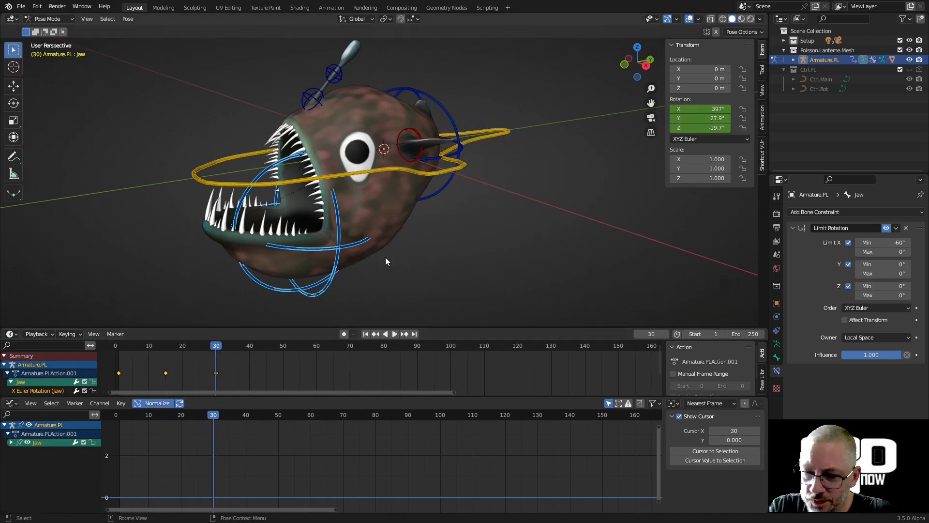
pyautogui.press('r')
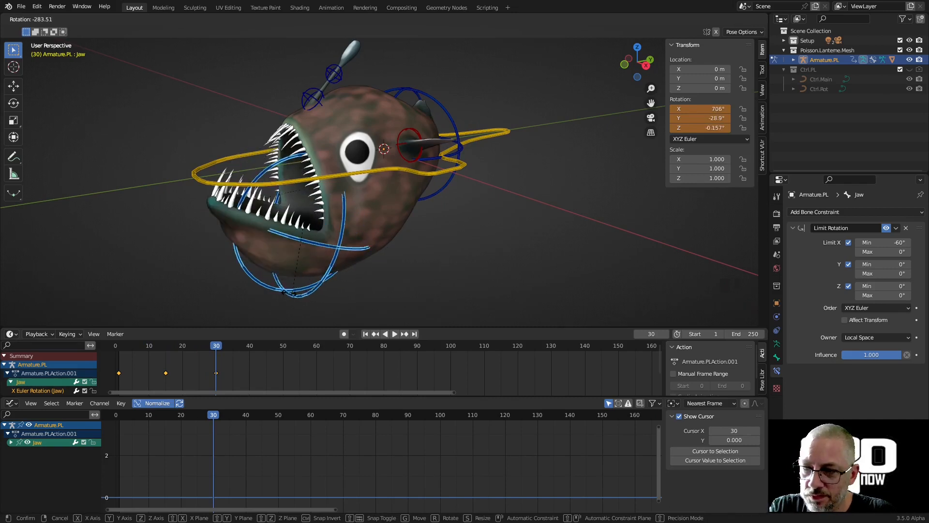
pyautogui.click(228, 304)
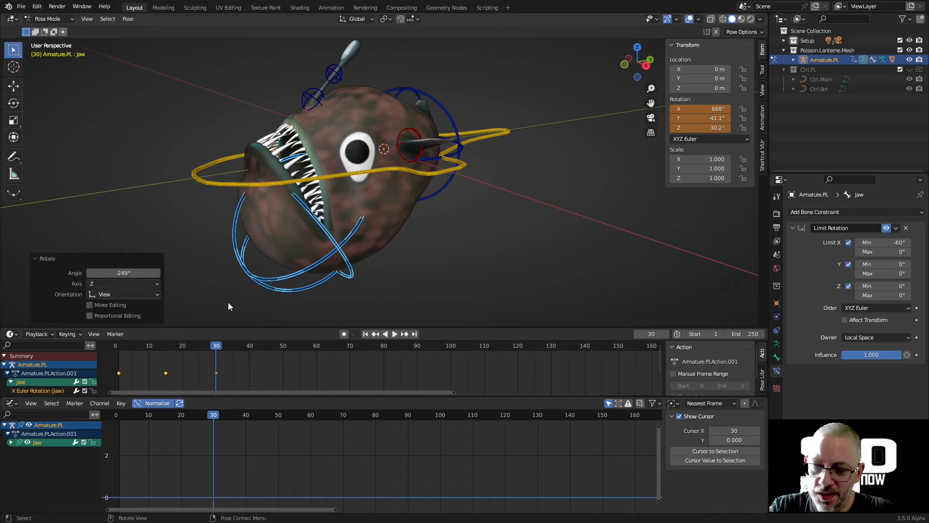
pyautogui.press('i')
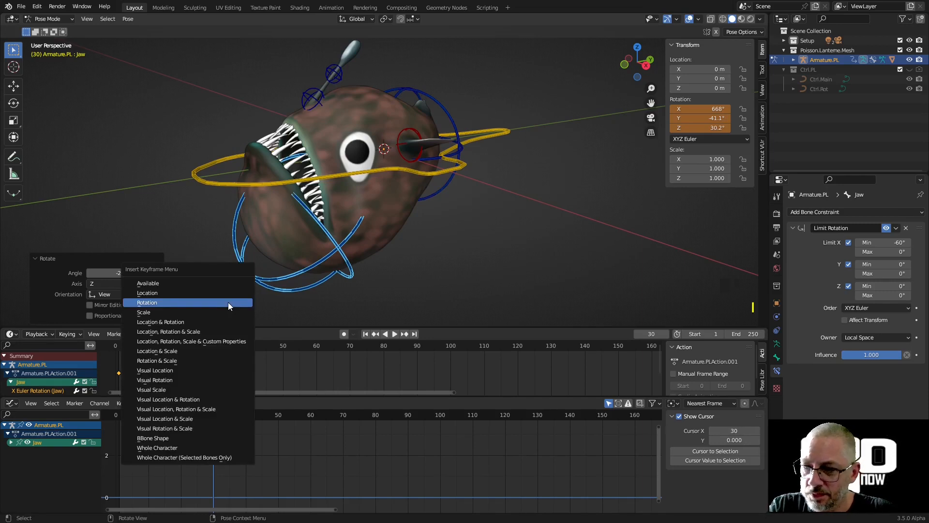
pyautogui.click(228, 302)
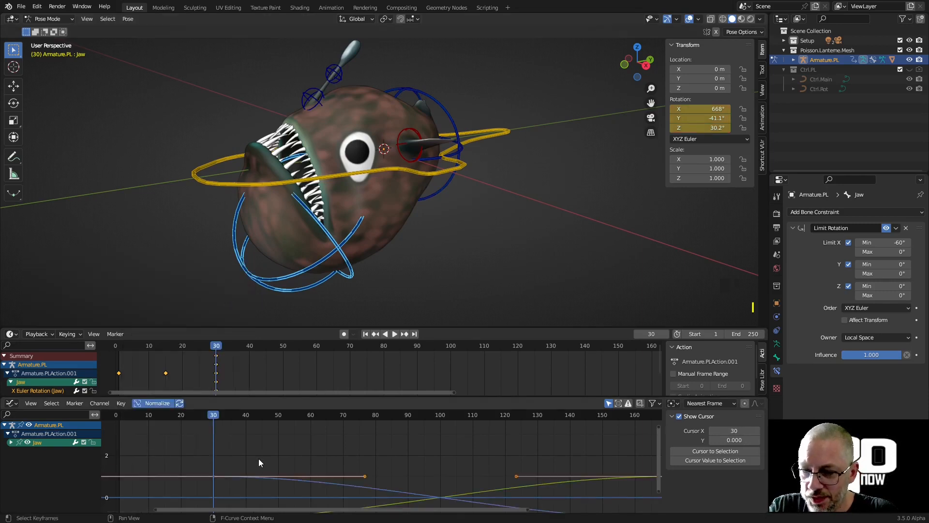
# Turn off Normalize in the Graph Editor and bring the Jaw's rotation curves into view
pyautogui.scroll(-13, 258, 458)
pyautogui.moveTo(263, 459); pyautogui.dragTo(212, 446, button='middle')
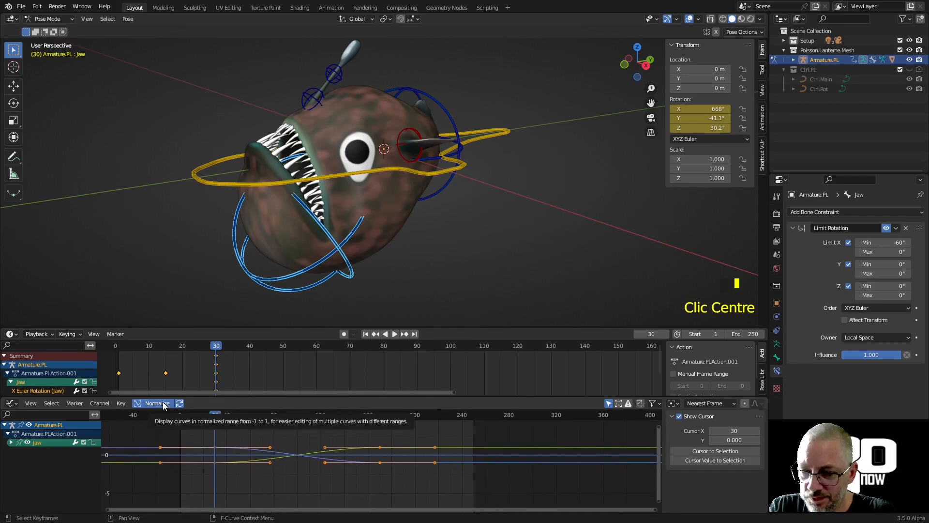
pyautogui.click(162, 404)
pyautogui.keyDown('ctrl'); pyautogui.moveTo(239, 459); pyautogui.dragTo(246, 501, button='middle'); pyautogui.keyUp('ctrl')
# At frame 1, clear the Jaw bone's rotation and insert a Rotation keyframe
pyautogui.moveTo(158, 416); pyautogui.dragTo(143, 470)
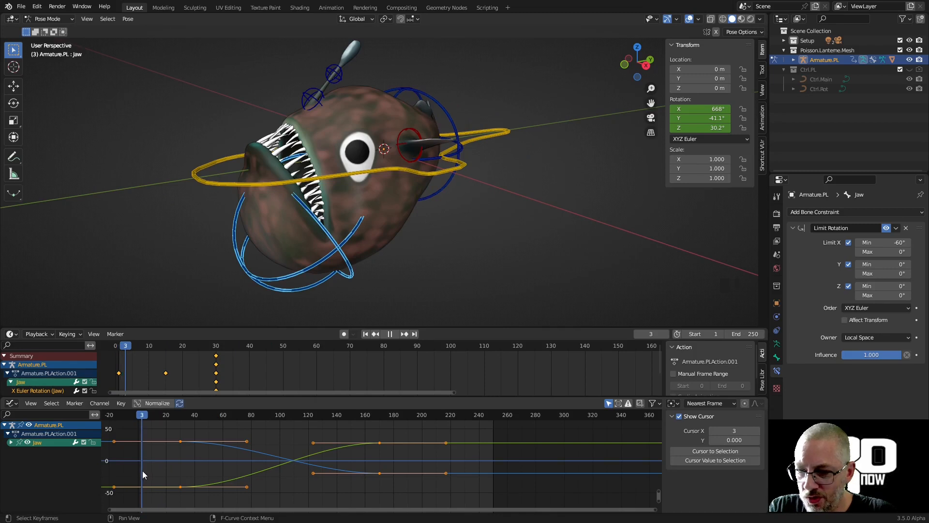
pyautogui.click(365, 334)
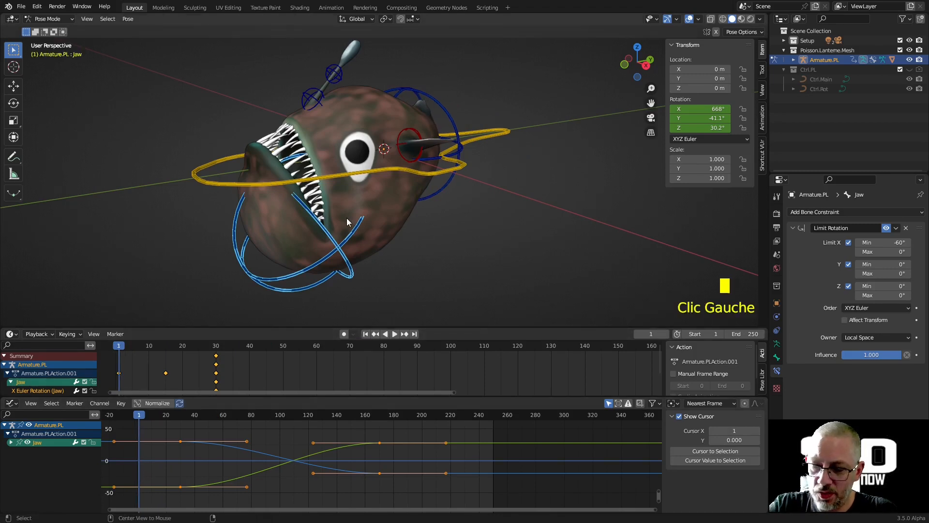
pyautogui.hotkey('alt', 'r')
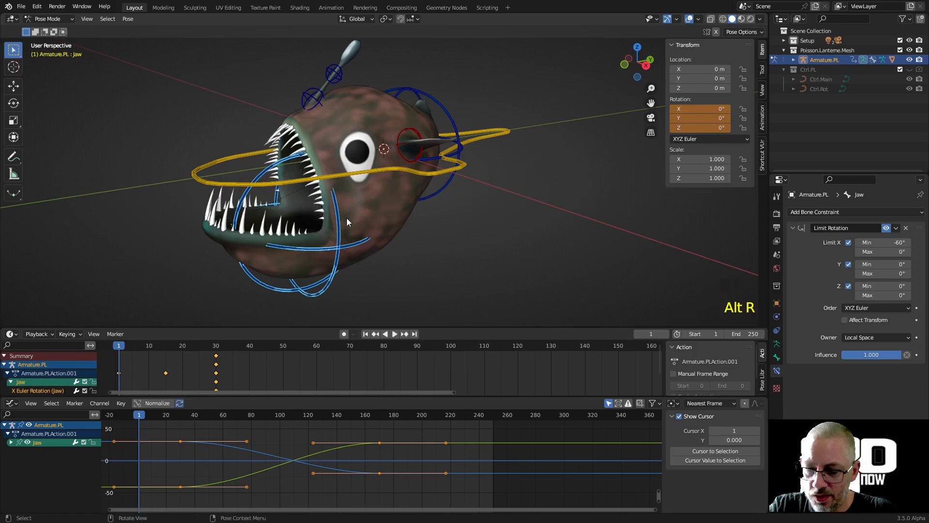
pyautogui.press('i')
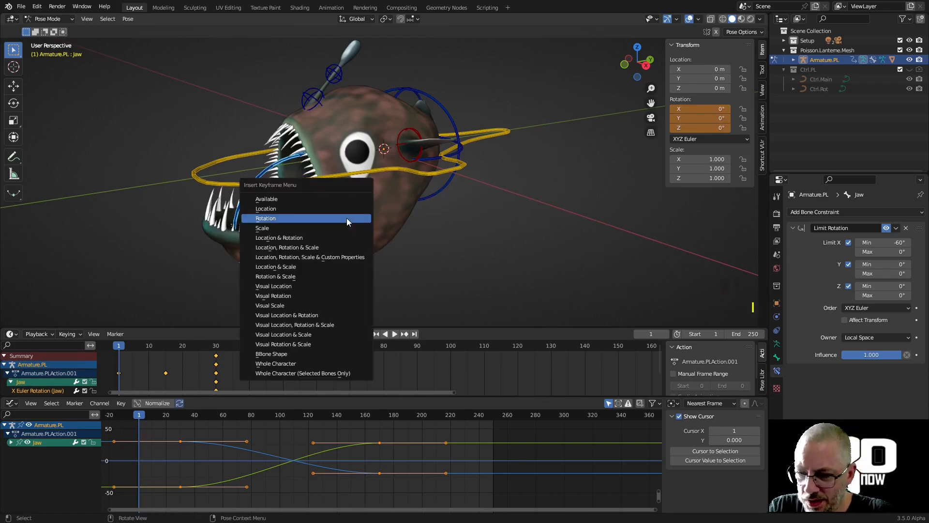
pyautogui.click(346, 218)
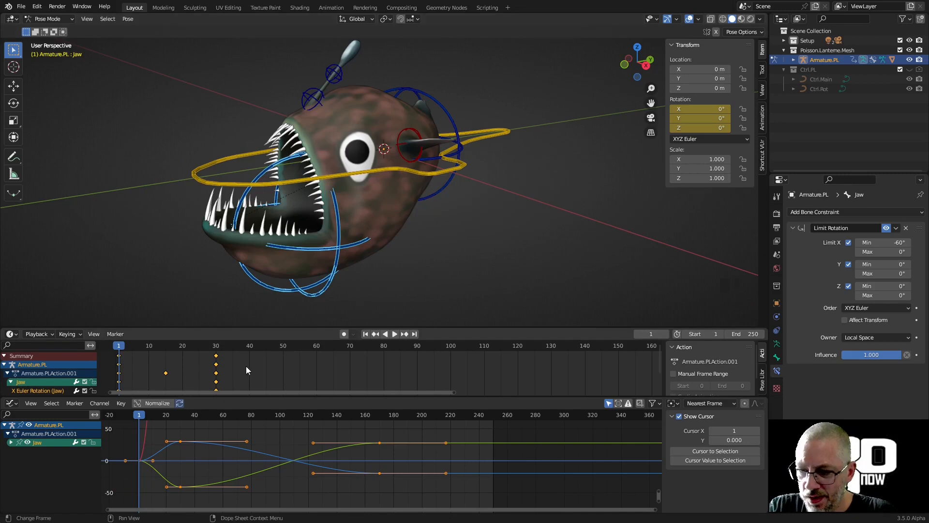
# Delete the Jaw's Y and Z rotation keyframes at frame 30 and scrub back to frame 9 to check the pose
pyautogui.moveTo(144, 418); pyautogui.dragTo(193, 495)
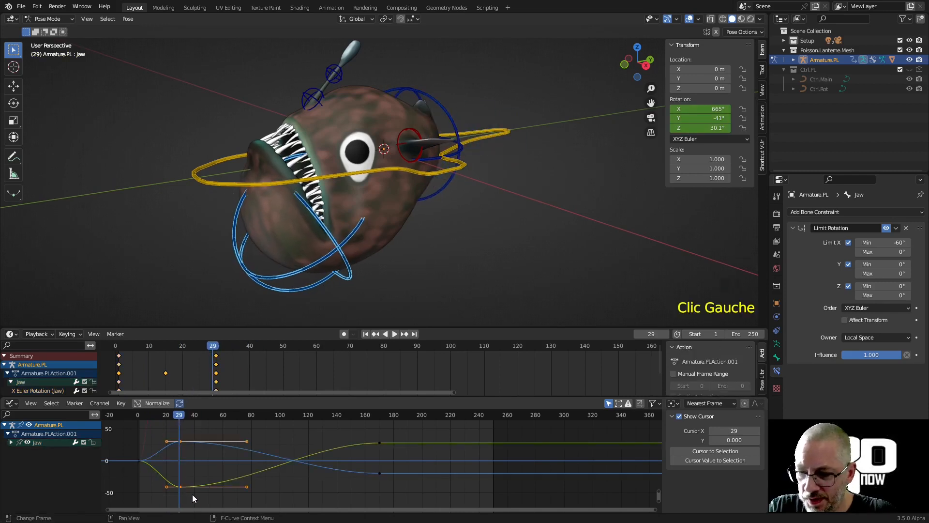
pyautogui.press('x')
pyautogui.click(188, 489)
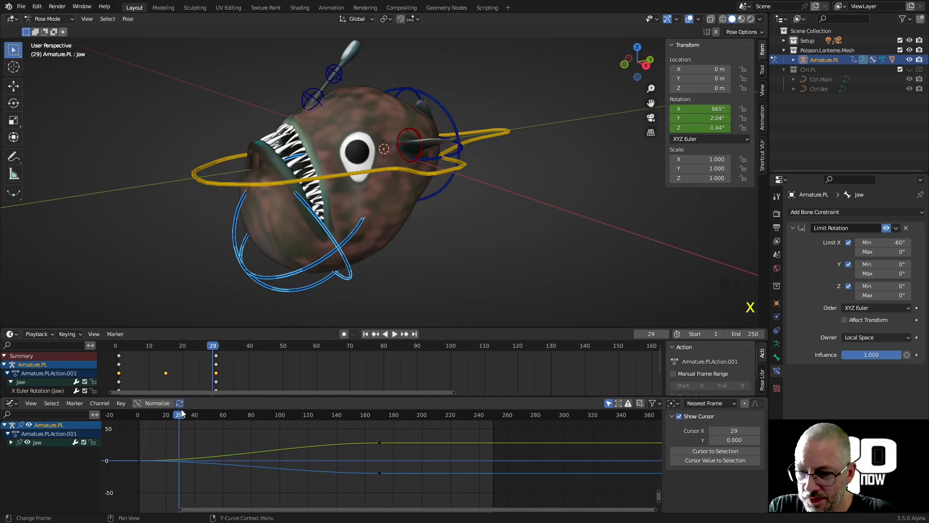
pyautogui.moveTo(180, 414); pyautogui.dragTo(150, 444)
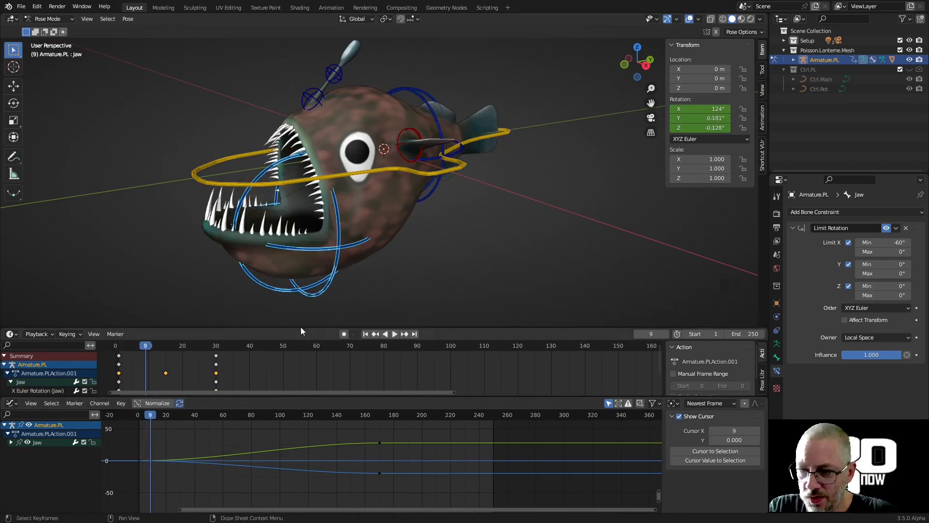
pyautogui.click(325, 291)
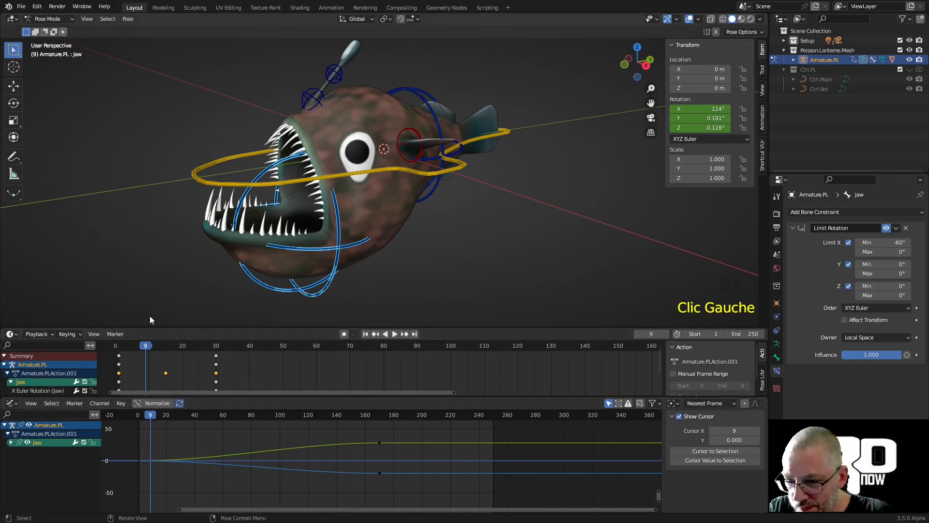
# Enlarge the timeline to show the Jaw's Euler Rotation channels and delete all of the Jaw's keyframes
pyautogui.moveTo(152, 327); pyautogui.dragTo(152, 258)
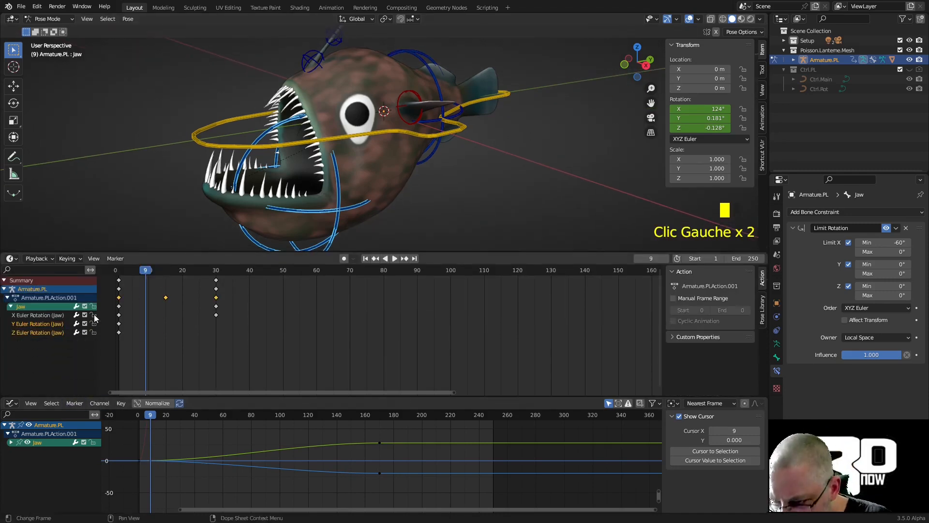
pyautogui.click(50, 327)
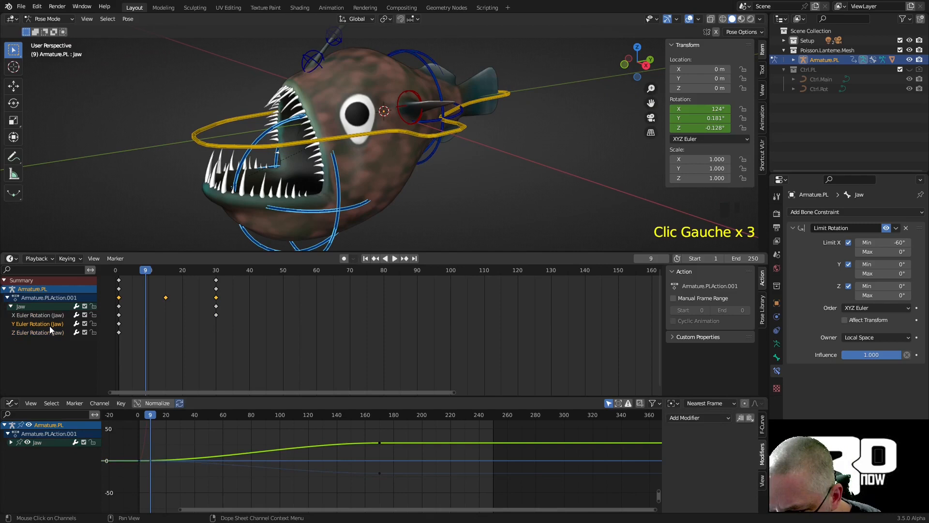
pyautogui.click(45, 335)
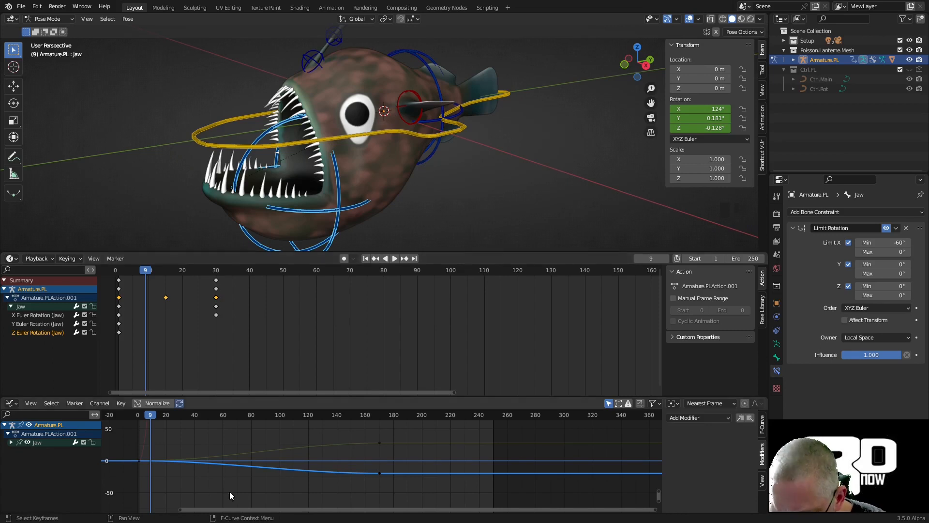
pyautogui.press('a')
pyautogui.press('x')
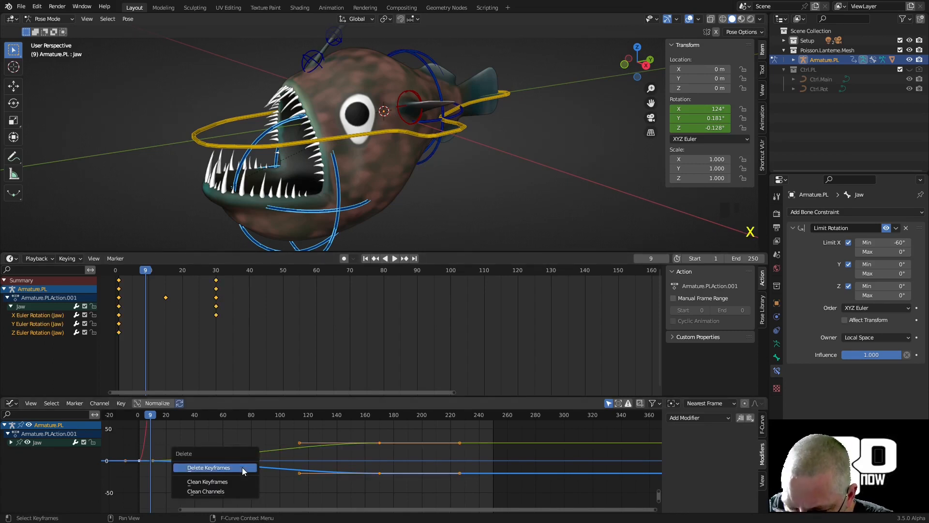
pyautogui.click(242, 467)
# At frame 1, insert a Rotation keyframe on the Jaw bone in its open pose
pyautogui.moveTo(150, 414)
pyautogui.mouseDown()
pyautogui.moveTo(290, 417)
pyautogui.moveTo(178, 417)
pyautogui.moveTo(139, 428)
pyautogui.mouseUp()
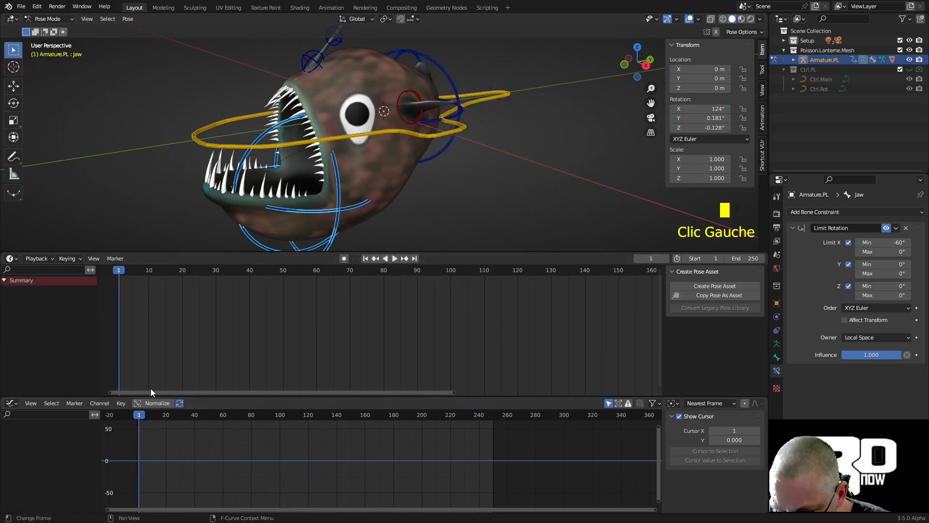
pyautogui.click(326, 213)
pyautogui.press('i')
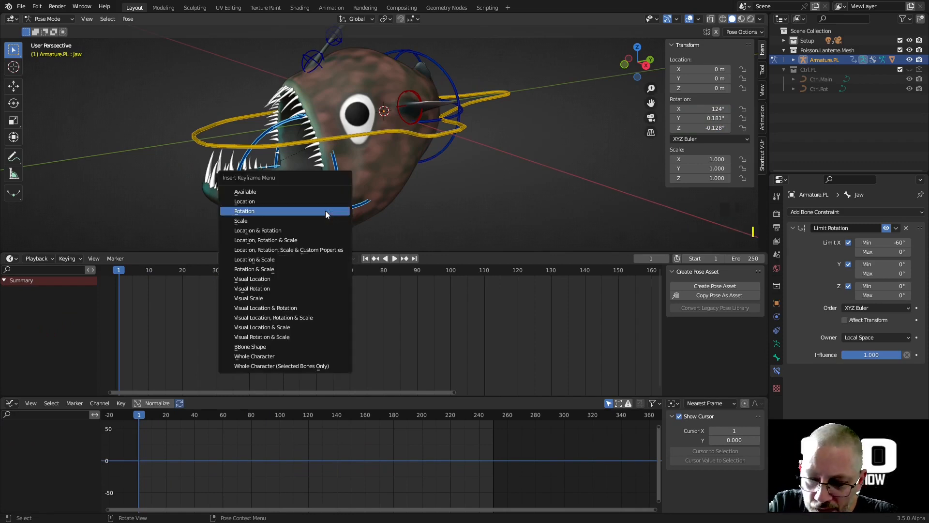
pyautogui.click(325, 212)
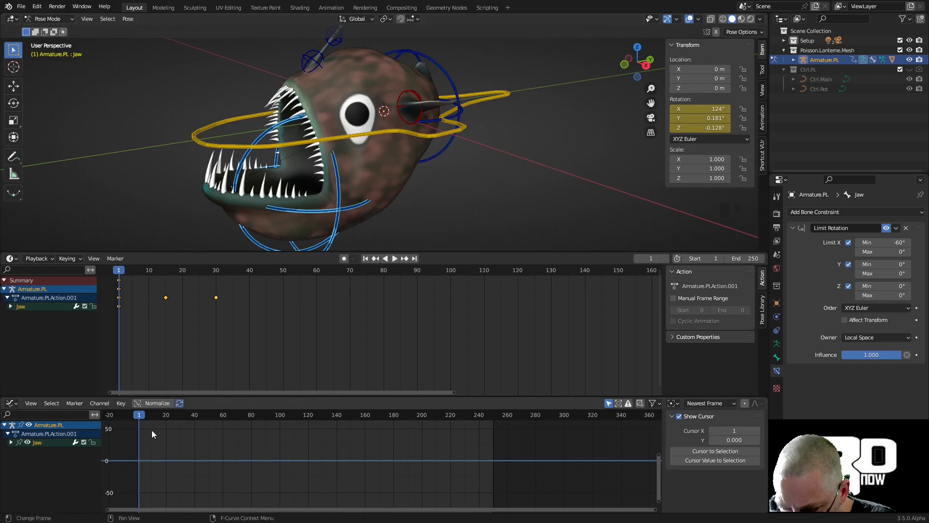
# At frame 60, rotate the Jaw bone by about -188° around the global X axis and insert a Rotation keyframe
pyautogui.moveTo(141, 414); pyautogui.dragTo(223, 443)
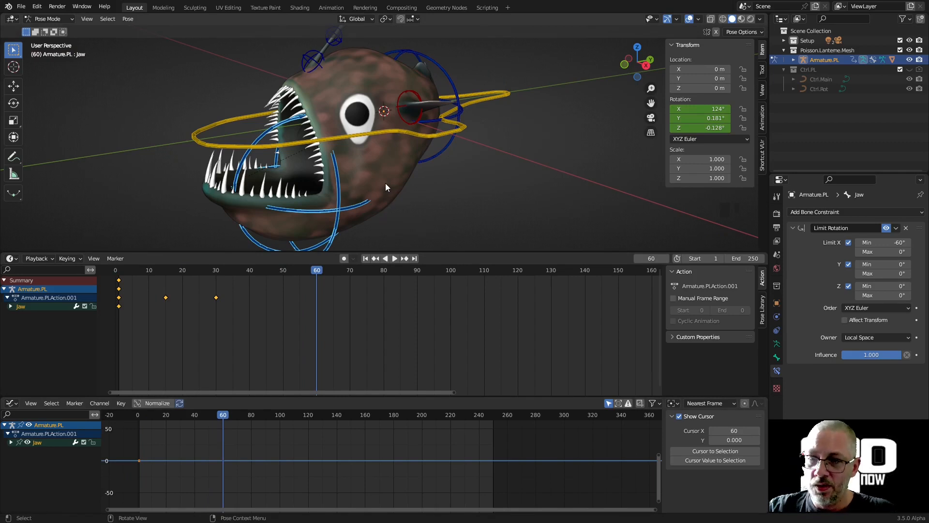
pyautogui.press('r')
pyautogui.press('x')
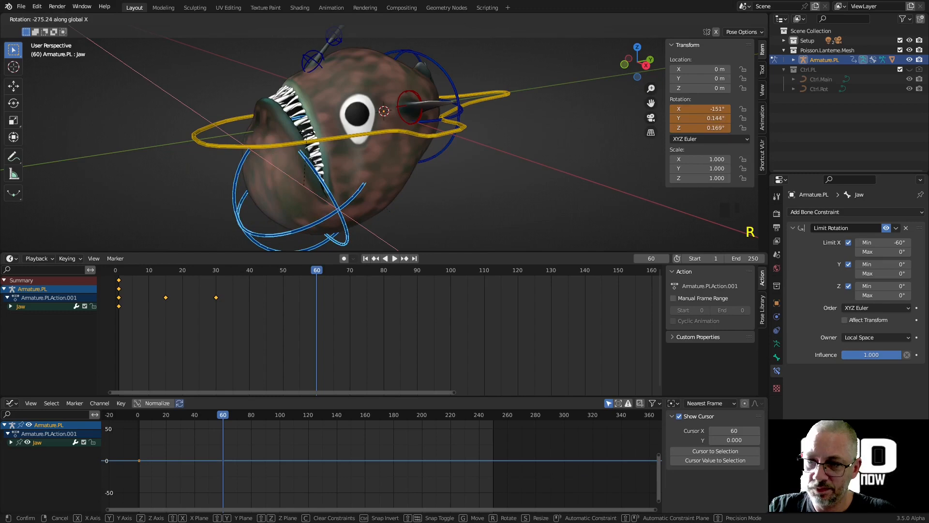
pyautogui.click(260, 184)
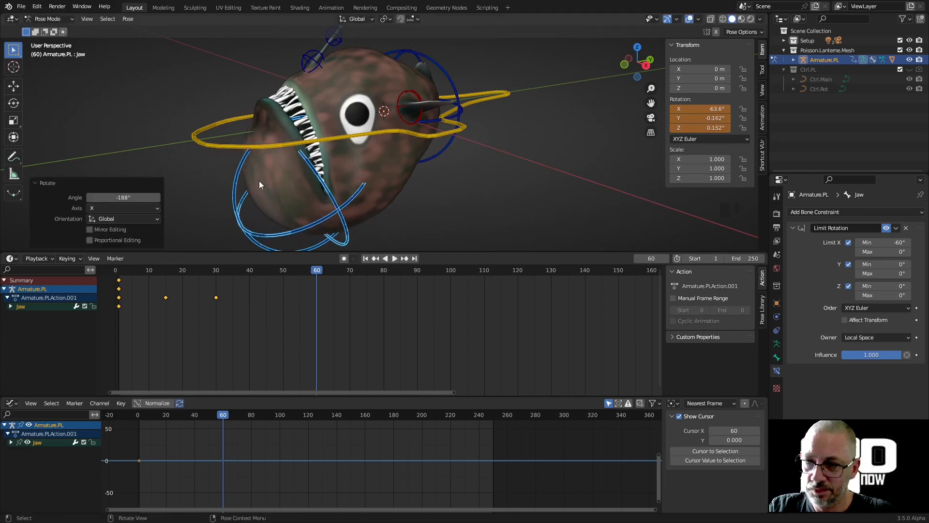
pyautogui.press('i')
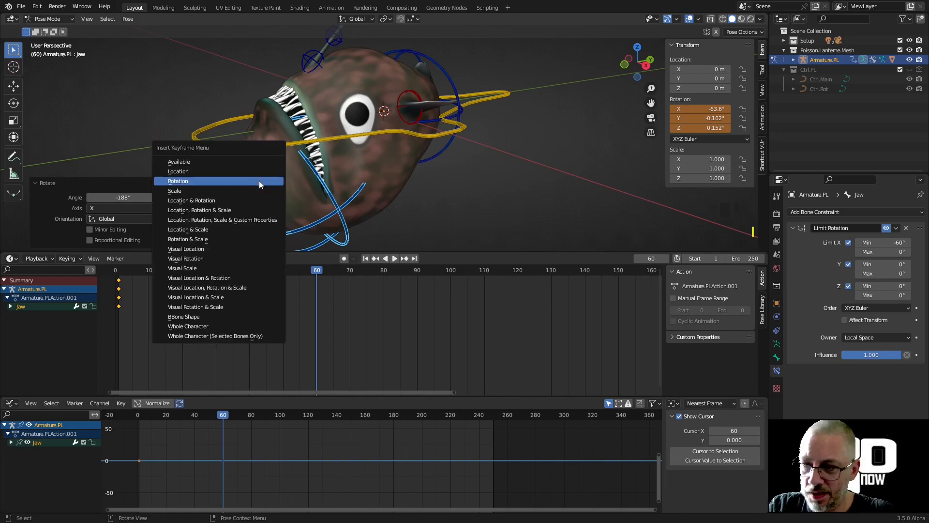
pyautogui.click(259, 180)
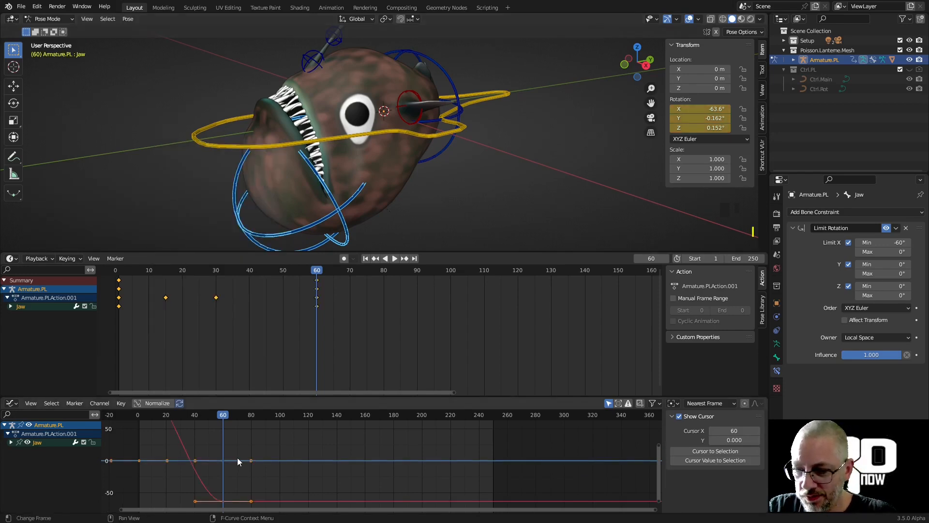
# Duplicate the Jaw's X rotation keyframe from frame 1 to frame 121 in the Graph Editor
pyautogui.scroll(-5, 238, 457)
pyautogui.moveTo(251, 440)
pyautogui.keyDown('ctrl'); pyautogui.mouseDown(button='middle')
pyautogui.moveTo(266, 455)
pyautogui.moveTo(224, 443)
pyautogui.moveTo(272, 460)
pyautogui.moveTo(282, 448)
pyautogui.moveTo(257, 448)
pyautogui.mouseUp(button='middle'); pyautogui.keyUp('ctrl')
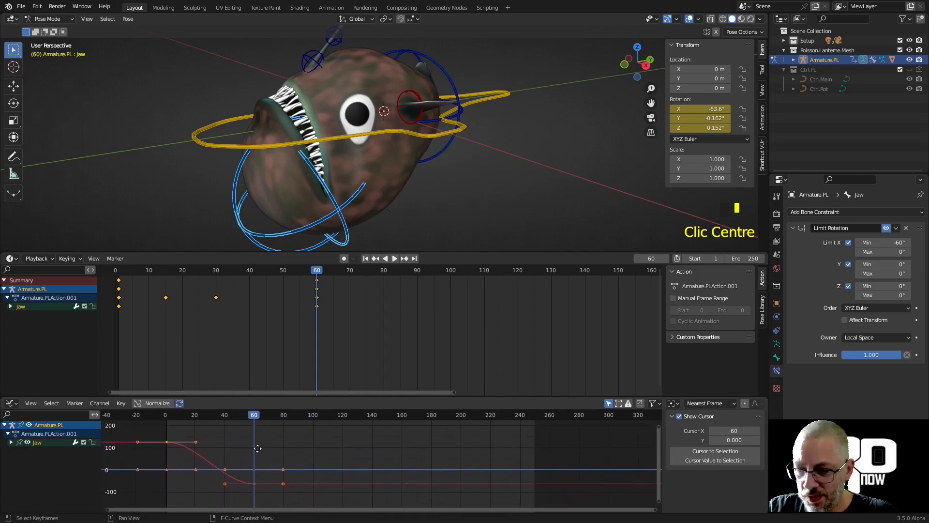
pyautogui.click(168, 442)
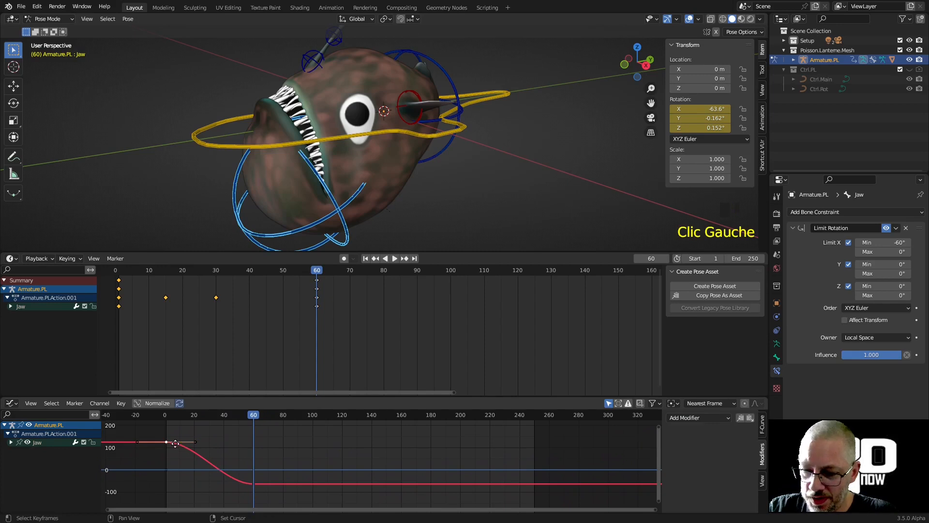
pyautogui.hotkey('shift', 'd')
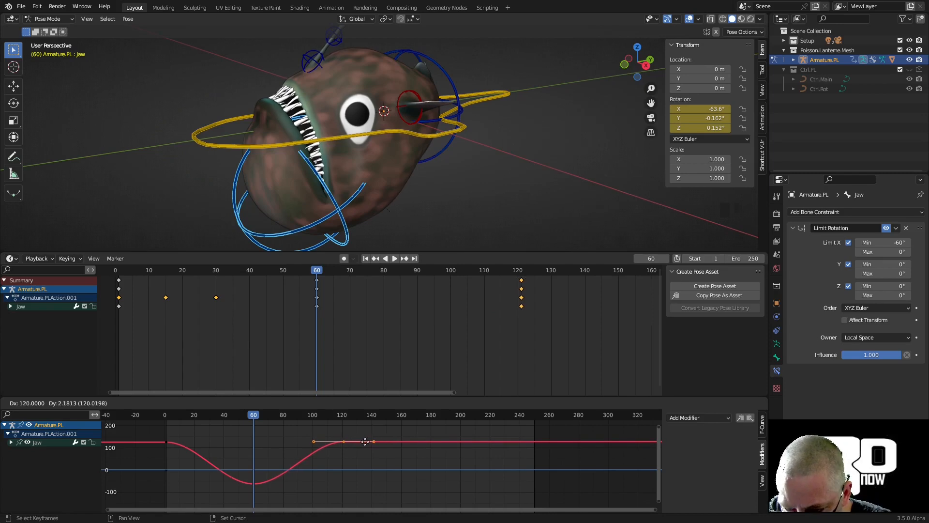
pyautogui.click(362, 442)
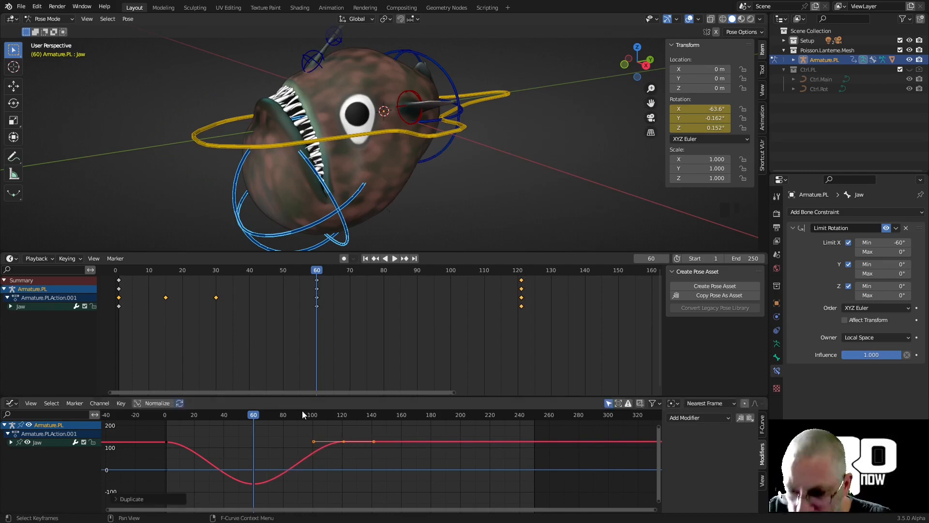
# Play the animation from the start to check the jaw closing and reopening
pyautogui.click(167, 414)
pyautogui.press('space')
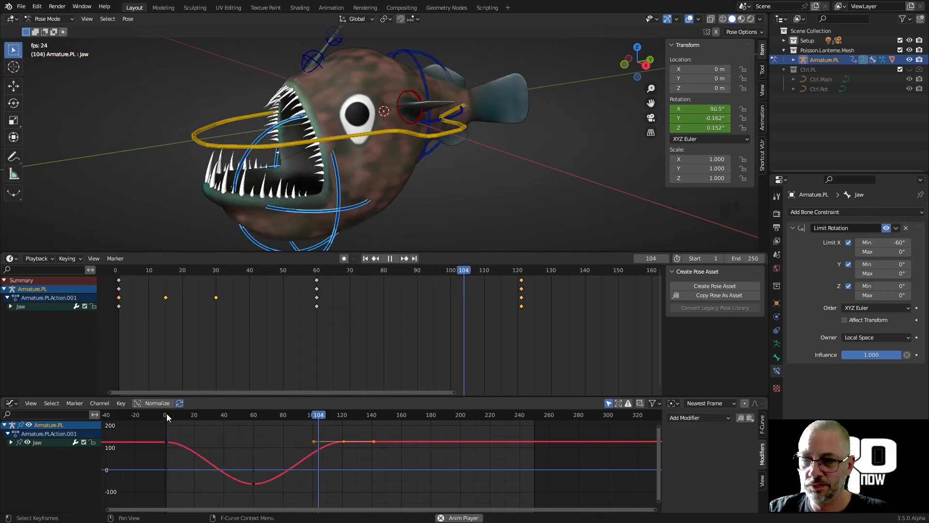
pyautogui.press('space')
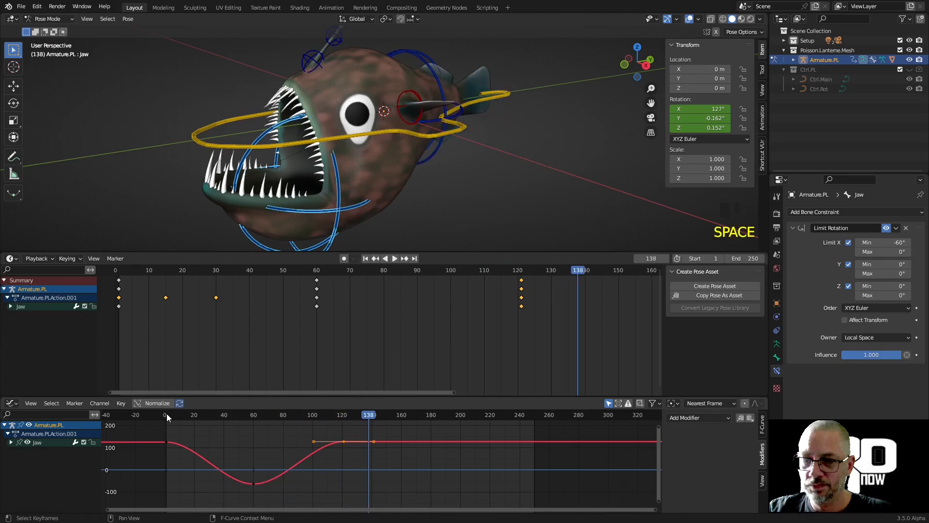
# Try raising the Jaw's X rotation keyframe at frame 60 to about 35°, preview the motion, and undo the move
pyautogui.click(253, 486)
pyautogui.press('g')
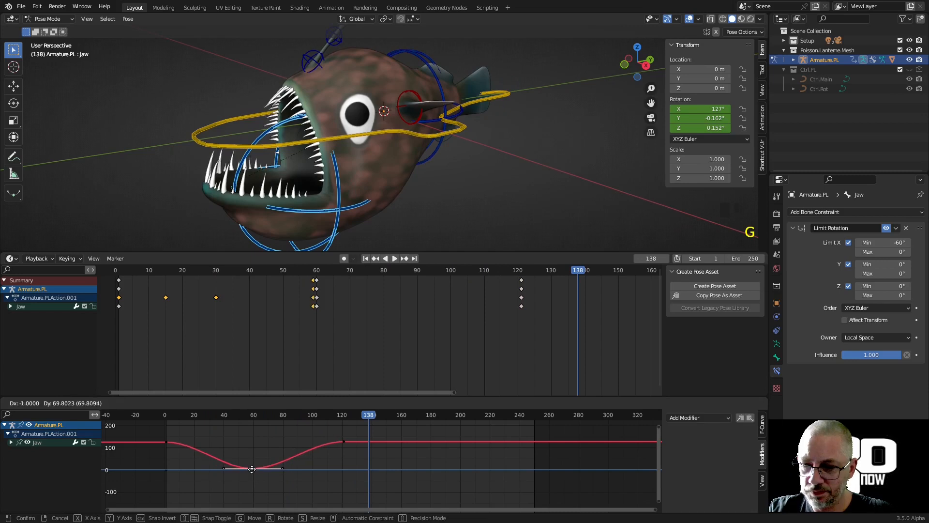
pyautogui.click(255, 464)
pyautogui.click(249, 414)
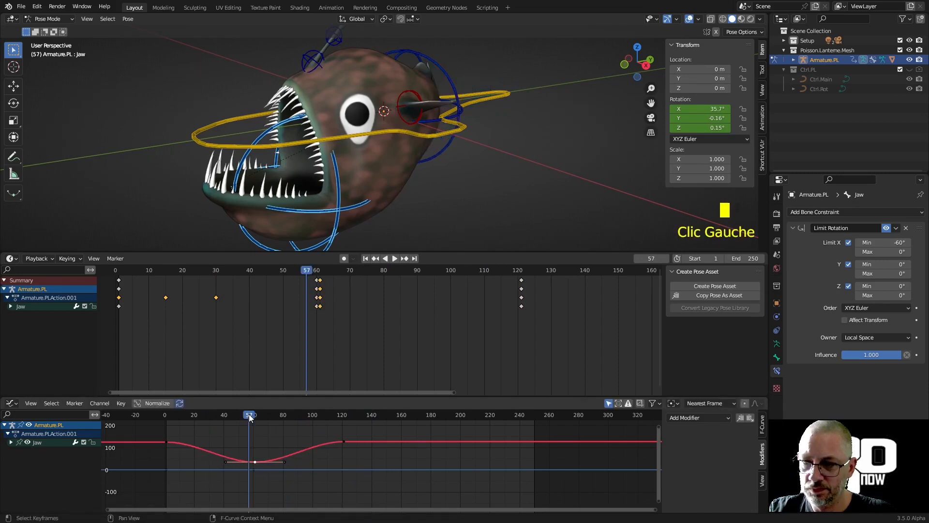
pyautogui.press('space')
pyautogui.click(175, 412)
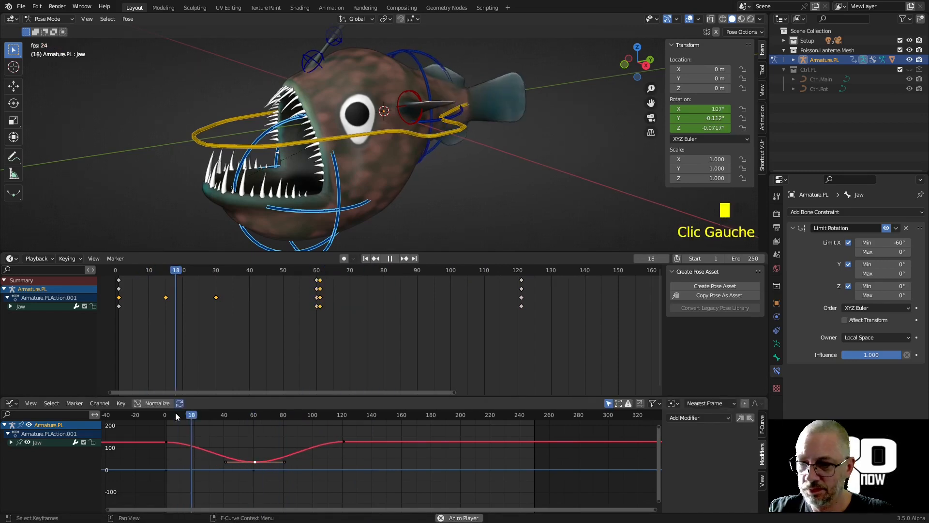
pyautogui.press('space')
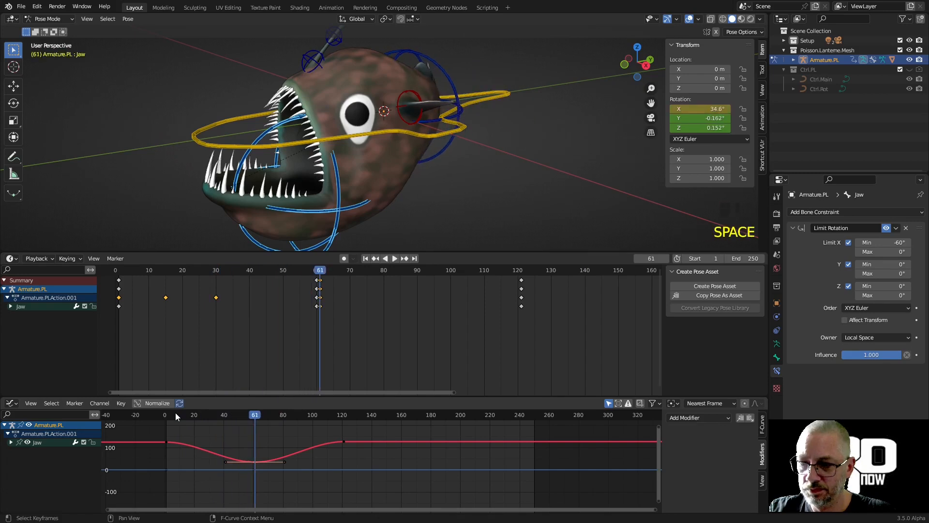
pyautogui.hotkey('ctrl', 'z')
pyautogui.hotkey('ctrl', 'z')
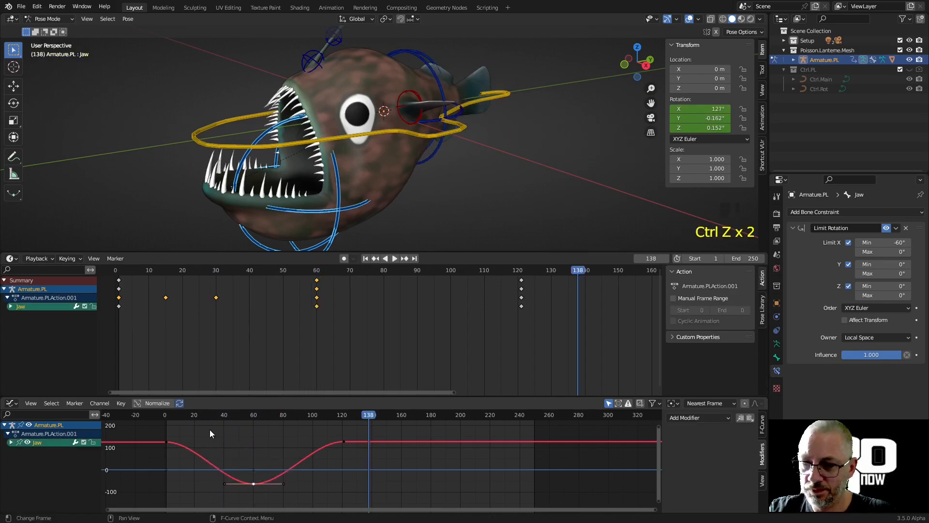
# Lower the Jaw's X rotation keyframe at frame 1 by about 100° in the Graph Editor
pyautogui.moveTo(187, 412); pyautogui.dragTo(175, 431)
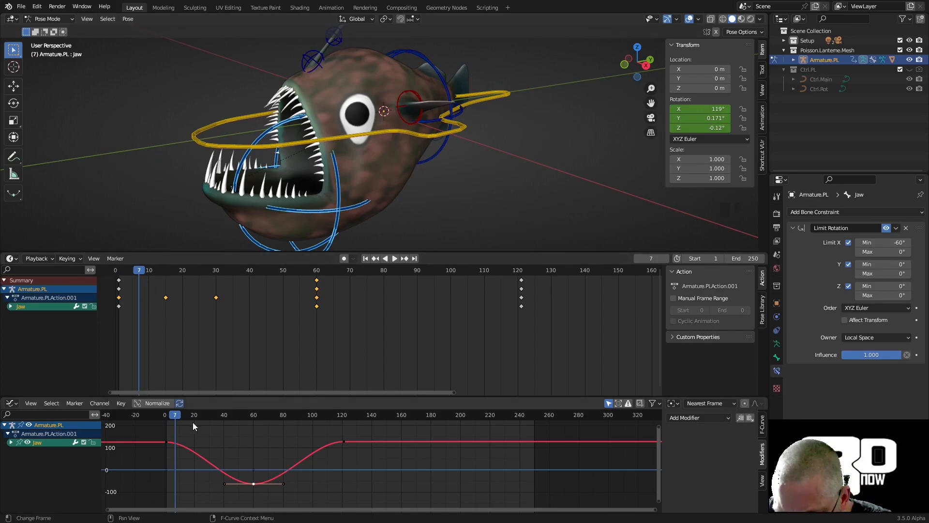
pyautogui.click(167, 443)
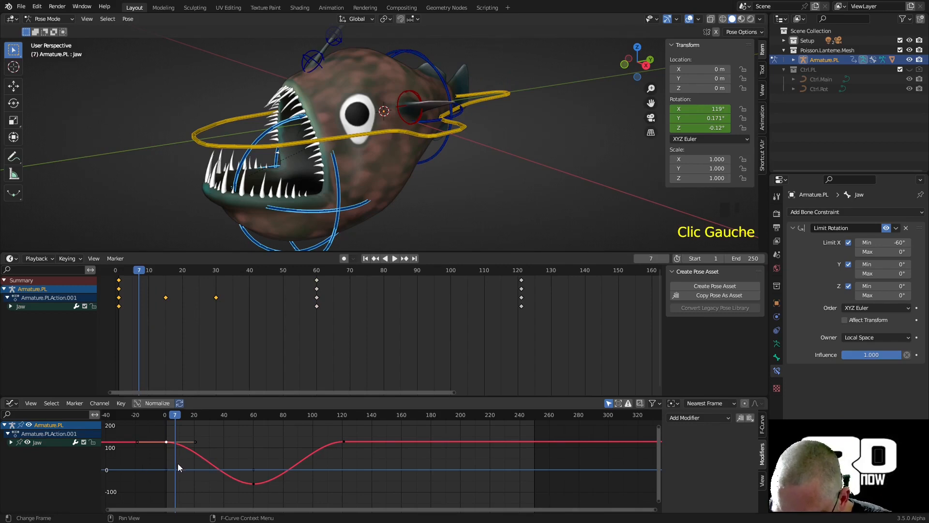
pyautogui.press('g')
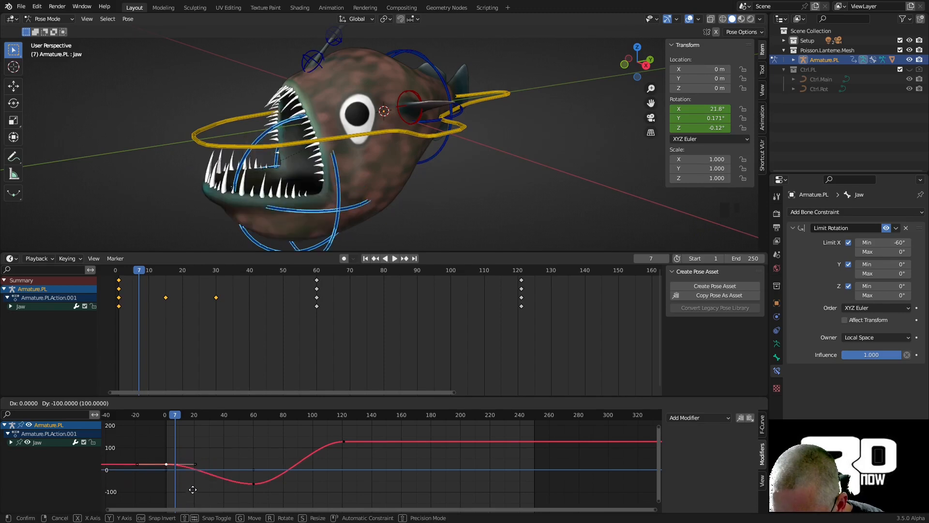
pyautogui.click(197, 487)
# Lower the Jaw's X rotation keyframe at frame 121 to about 27°, level with the keyframe at frame 1
pyautogui.click(344, 443)
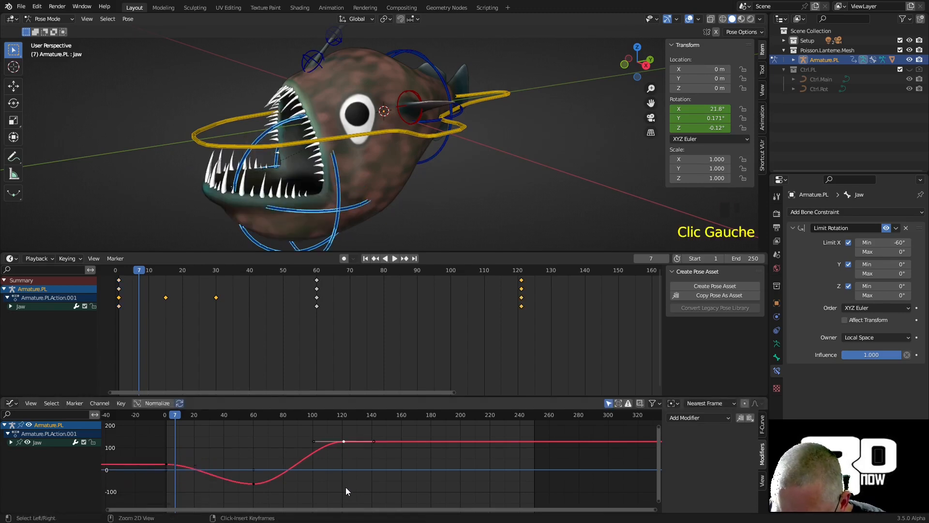
pyautogui.keyDown('shift'); pyautogui.moveTo(347, 467); pyautogui.dragTo(396, 445, button='middle'); pyautogui.keyUp('shift')
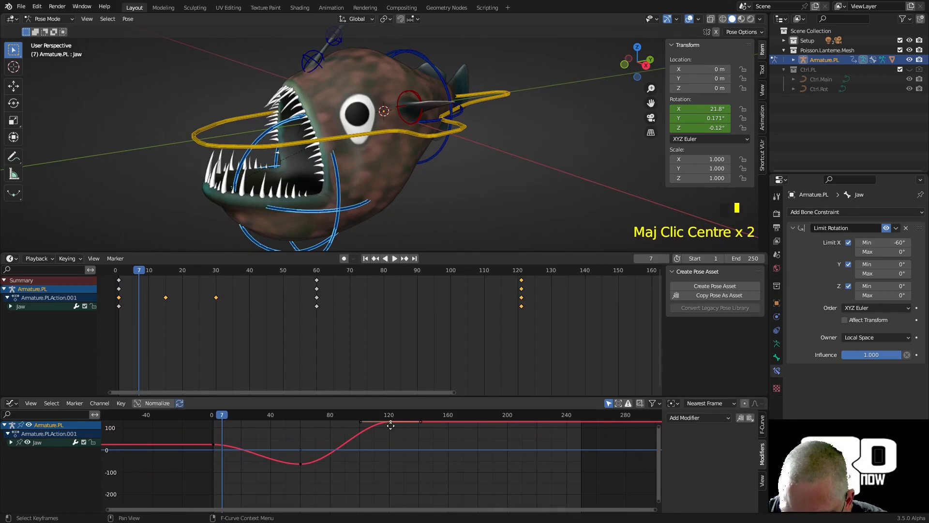
pyautogui.press('g')
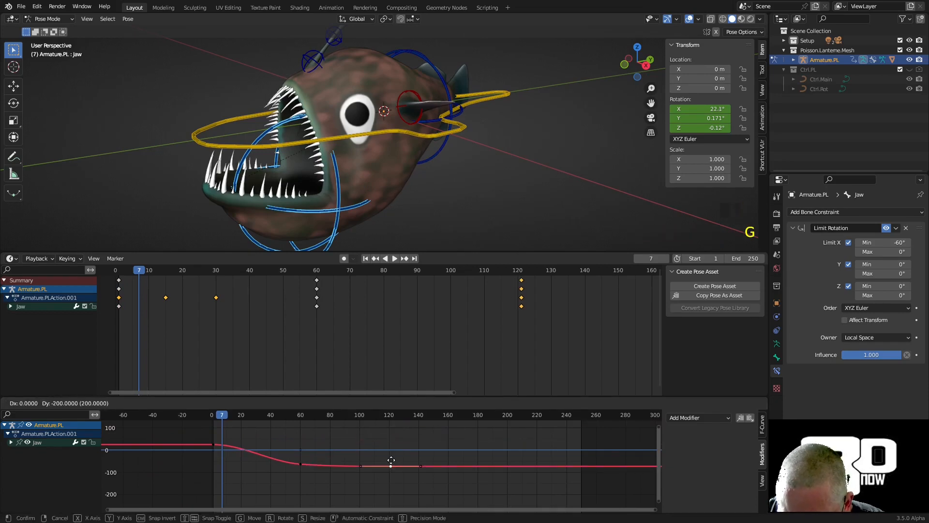
pyautogui.press('Return')
# Scrub to frame 71 and move the Jaw's X rotation keyframe from frame 121 to frame 81, keeping its value
pyautogui.moveTo(227, 420); pyautogui.dragTo(317, 442)
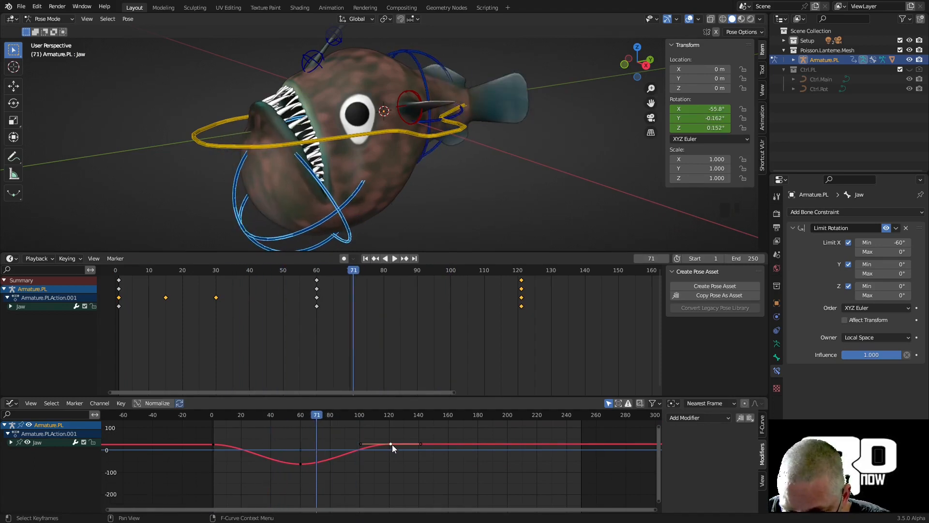
pyautogui.click(392, 444)
pyautogui.press('g')
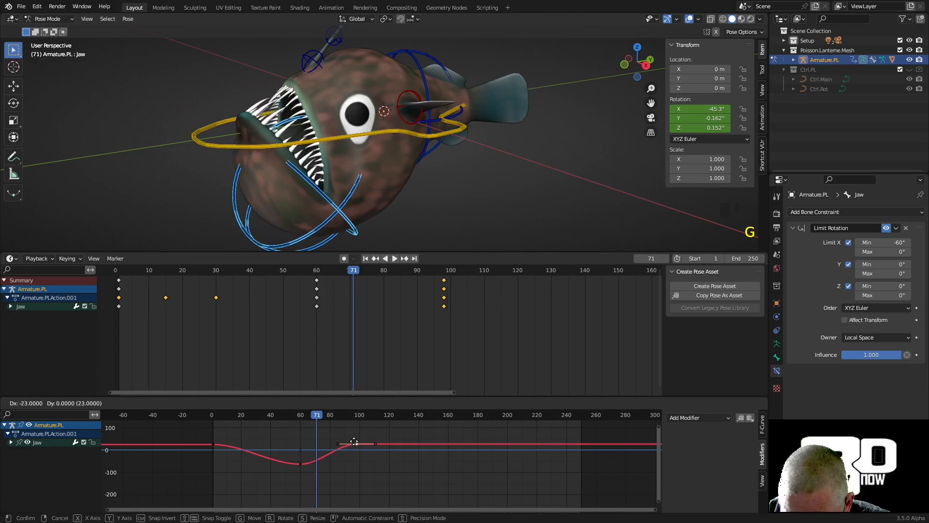
pyautogui.click(335, 442)
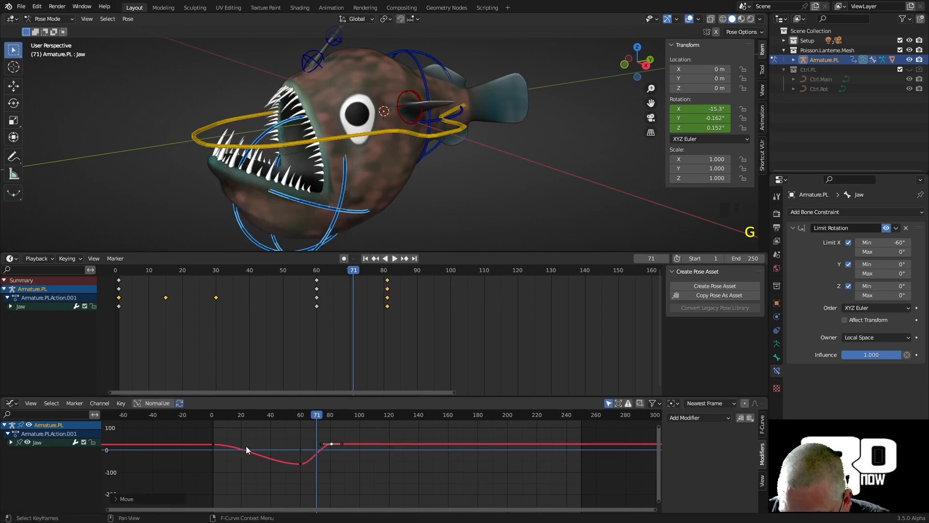
# At frame 39, clear the Jaw bone's rotation, insert a Rotation keyframe, and play the animation to check it
pyautogui.moveTo(313, 415); pyautogui.dragTo(269, 438)
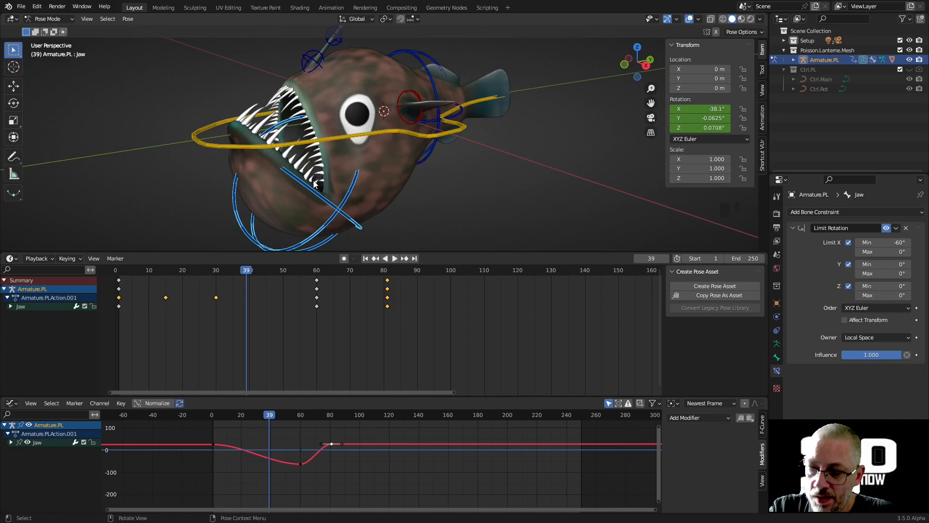
pyautogui.hotkey('alt', 'r')
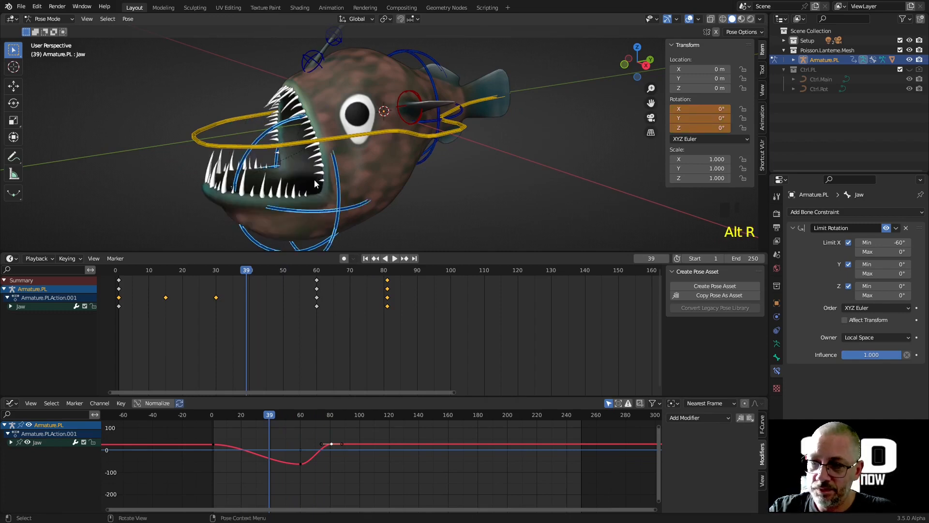
pyautogui.press('i')
pyautogui.click(315, 180)
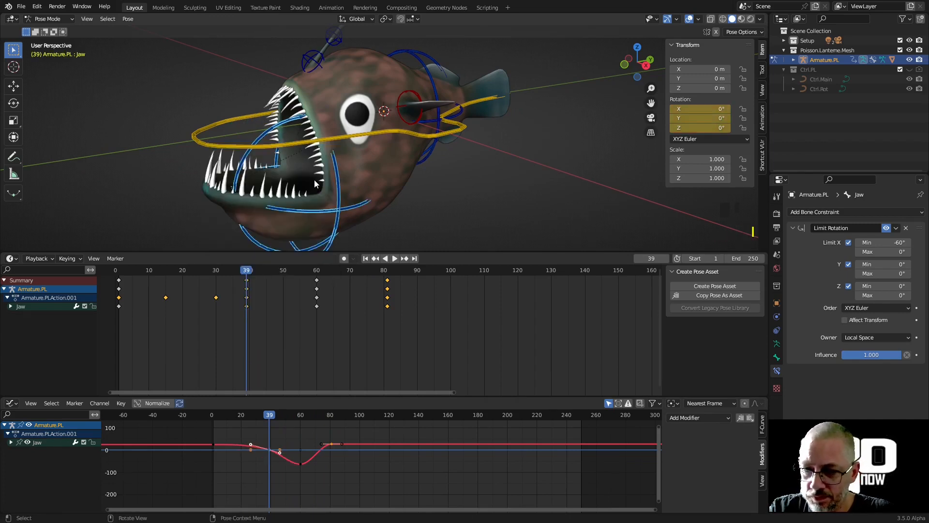
pyautogui.press('space')
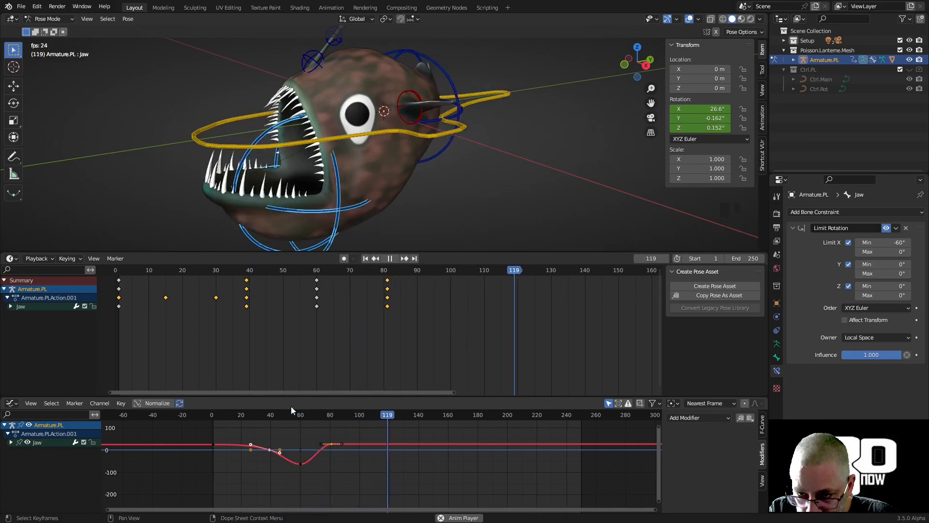
pyautogui.press('space')
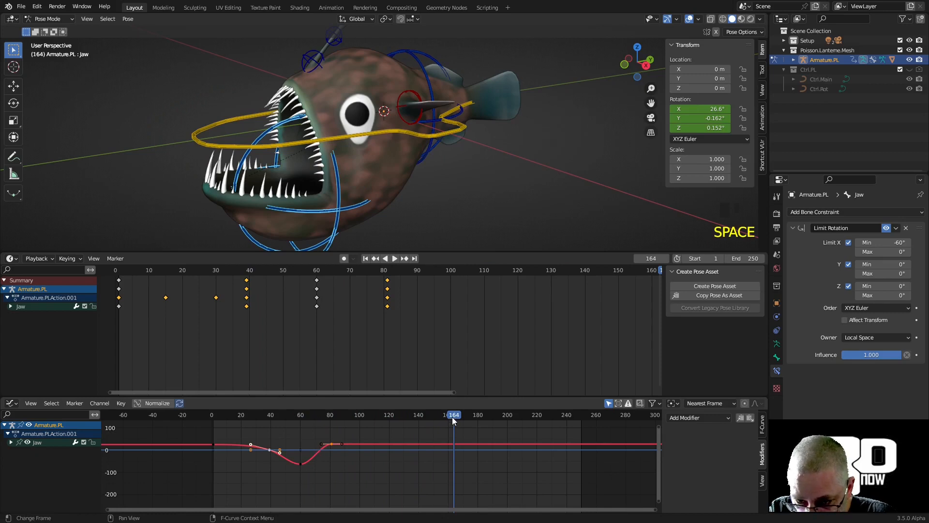
# Insert a Rotation keyframe for the open Jaw at frame 129
pyautogui.moveTo(452, 417); pyautogui.dragTo(402, 425)
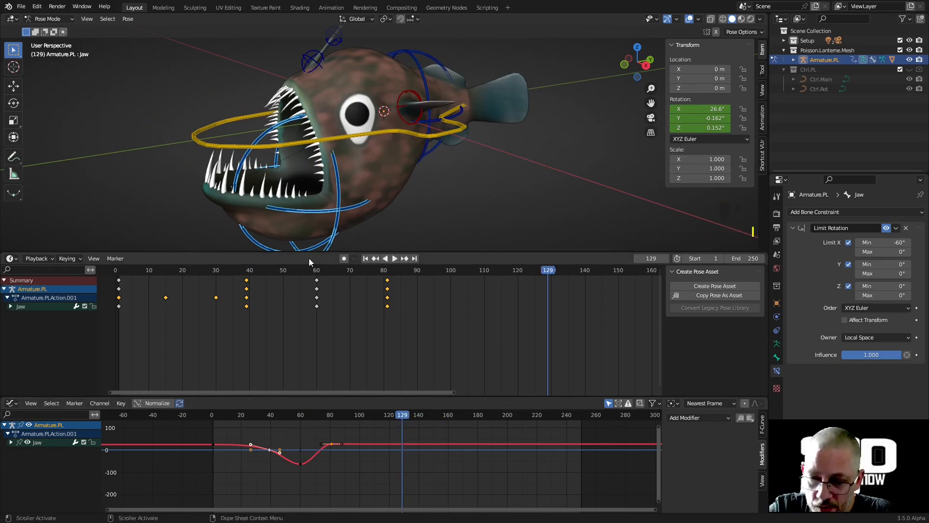
pyautogui.press('i')
pyautogui.press('i')
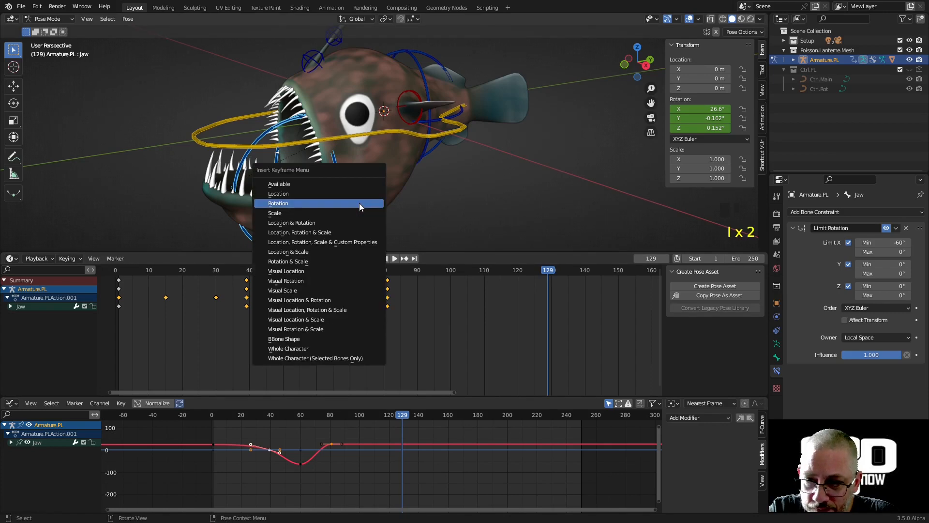
pyautogui.click(359, 203)
pyautogui.moveTo(405, 415); pyautogui.dragTo(429, 420)
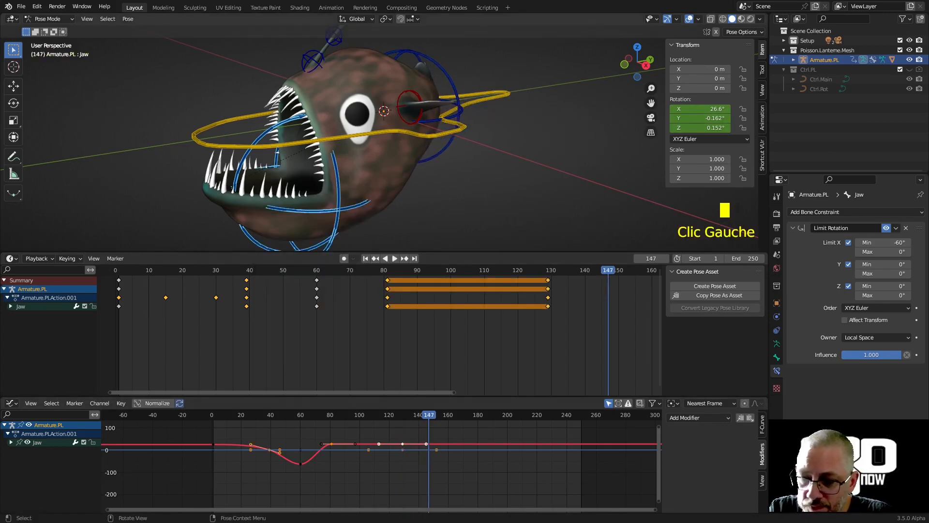
pyautogui.press('r')
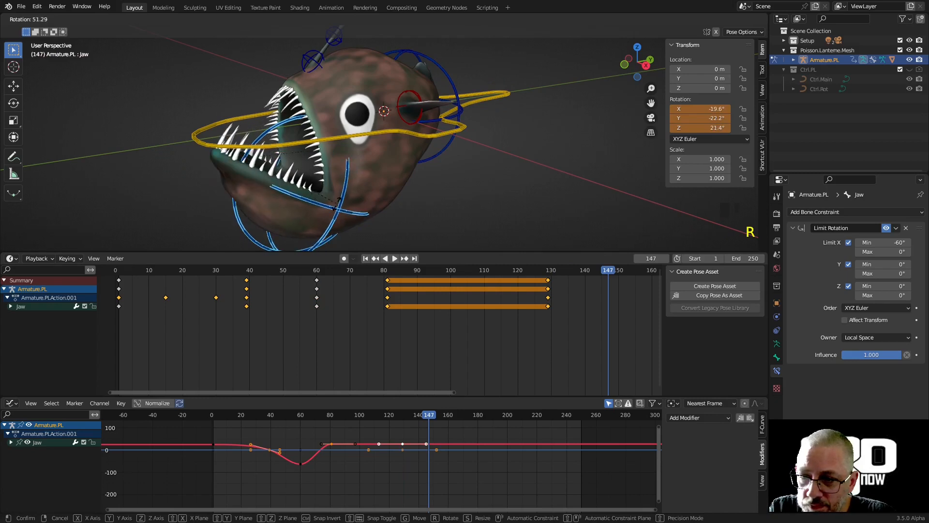
pyautogui.press('Return')
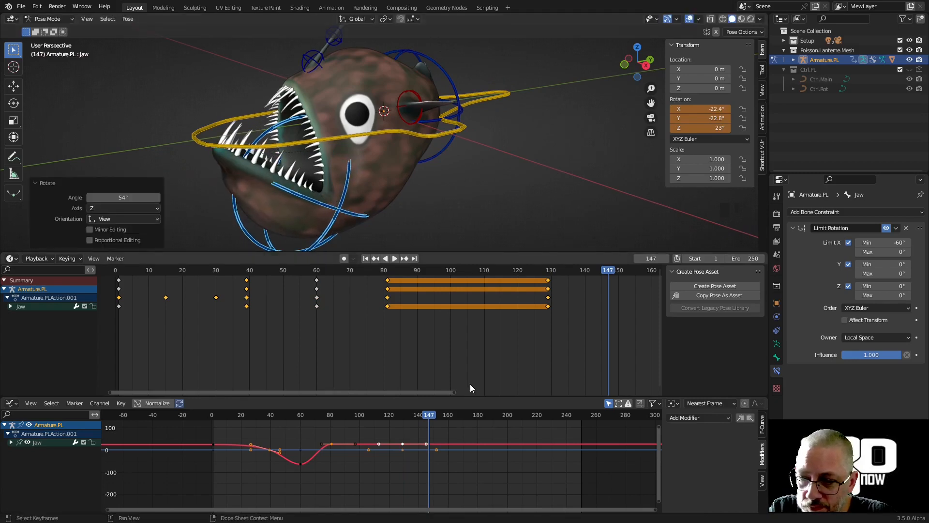
pyautogui.moveTo(431, 419); pyautogui.dragTo(389, 418)
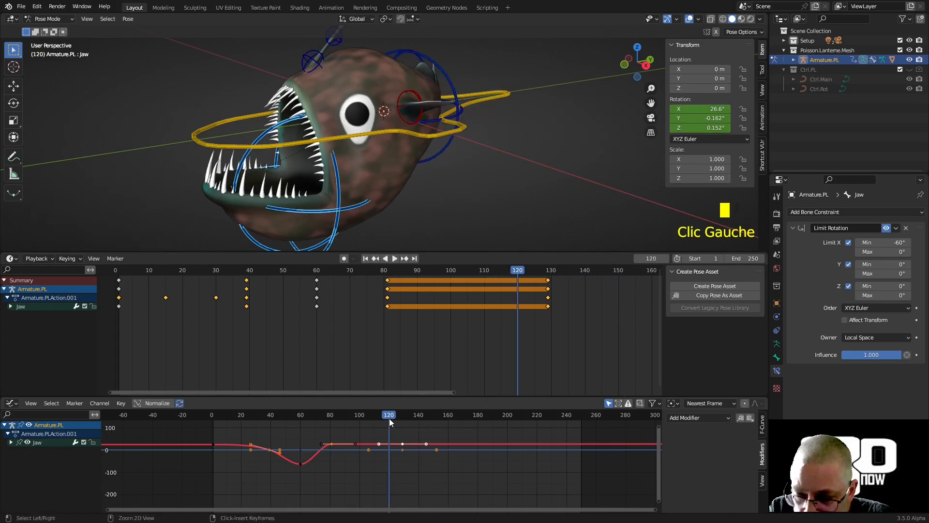
# At frame 151, rotate the Jaw bone by about -55.7° around the global X axis and insert a Rotation keyframe
pyautogui.click(435, 422)
pyautogui.press('Escape')
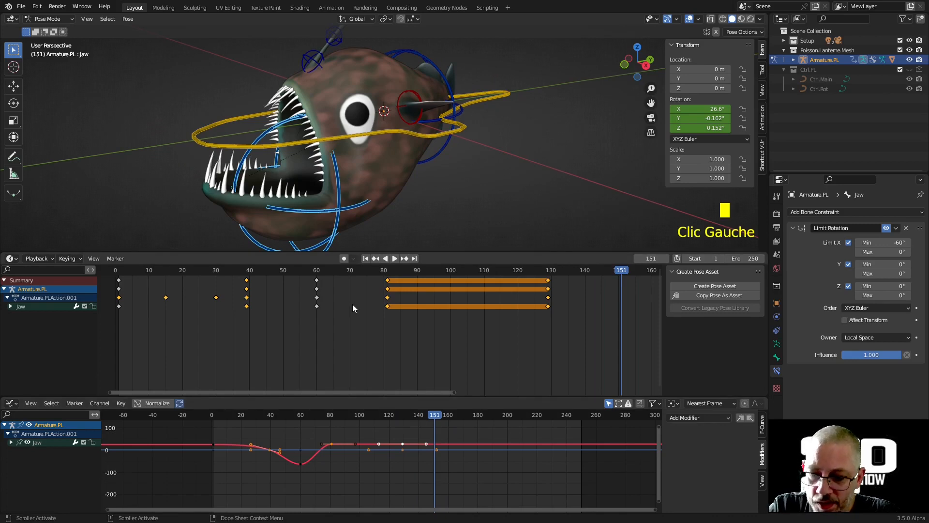
pyautogui.press('r')
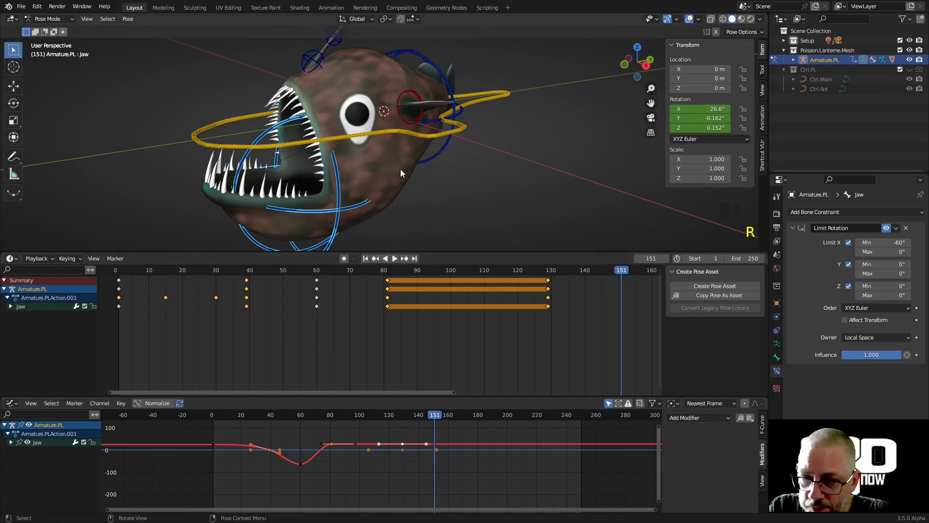
pyautogui.press('r')
pyautogui.press('x')
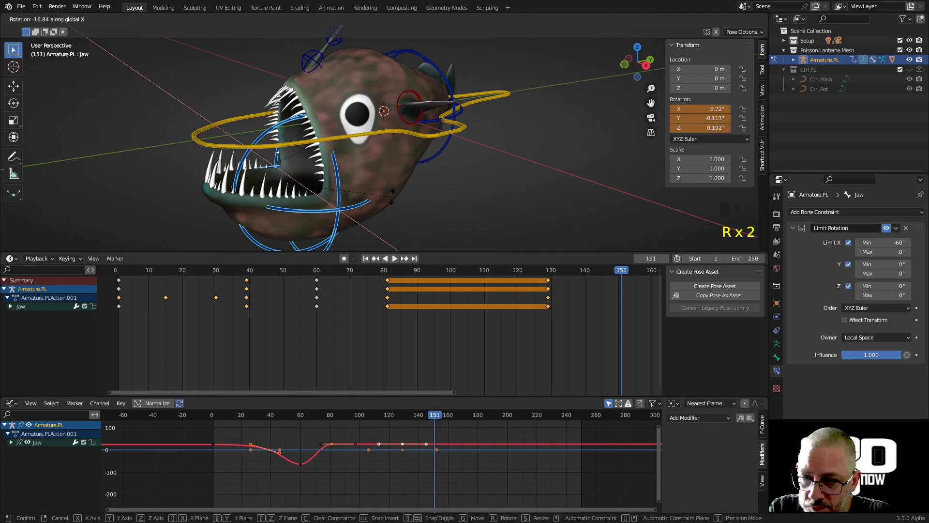
pyautogui.click(350, 234)
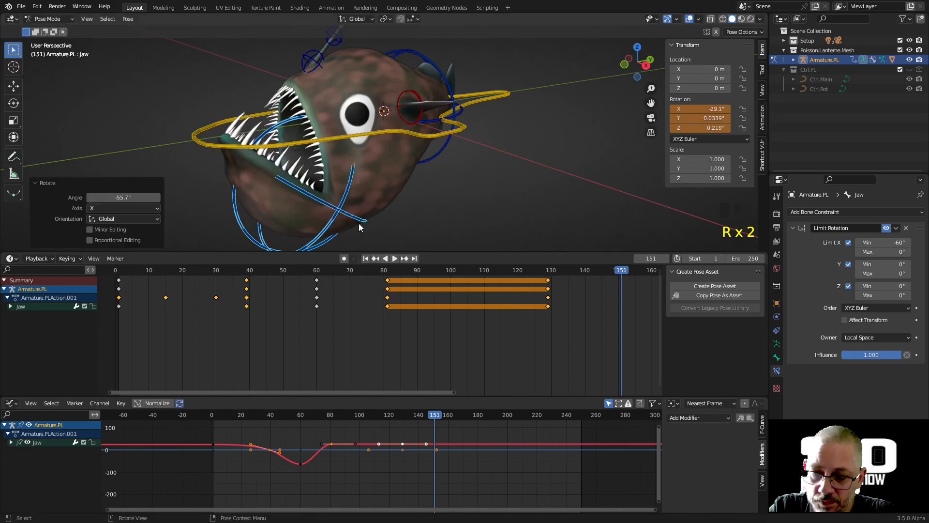
pyautogui.press('i')
pyautogui.click(358, 223)
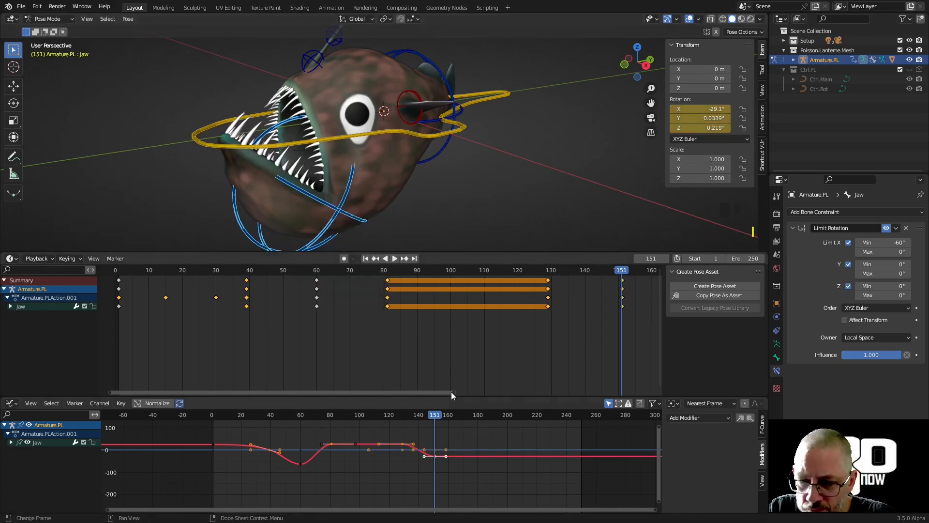
# Duplicate the Jaw's X rotation keyframe from frame 129 to about frame 174 and play the animation to check both bites
pyautogui.click(402, 445)
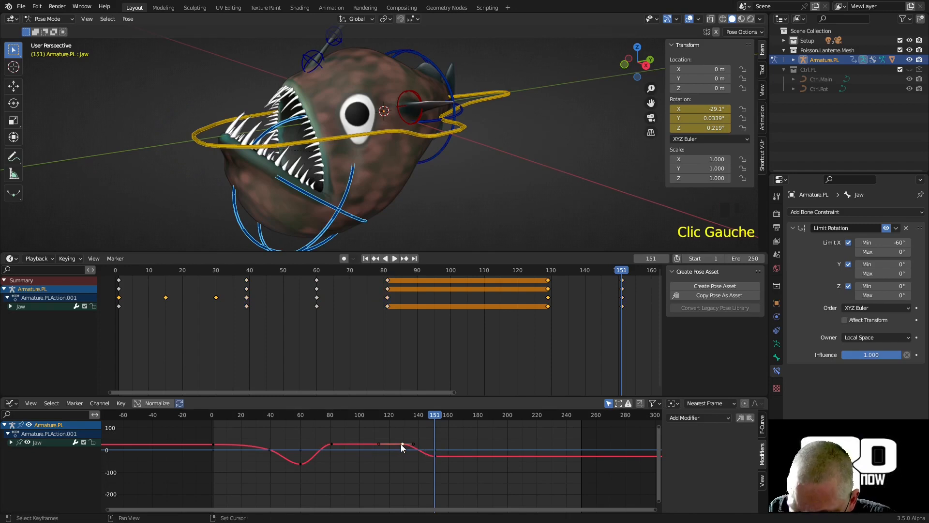
pyautogui.hotkey('shift', 'd')
pyautogui.press('x')
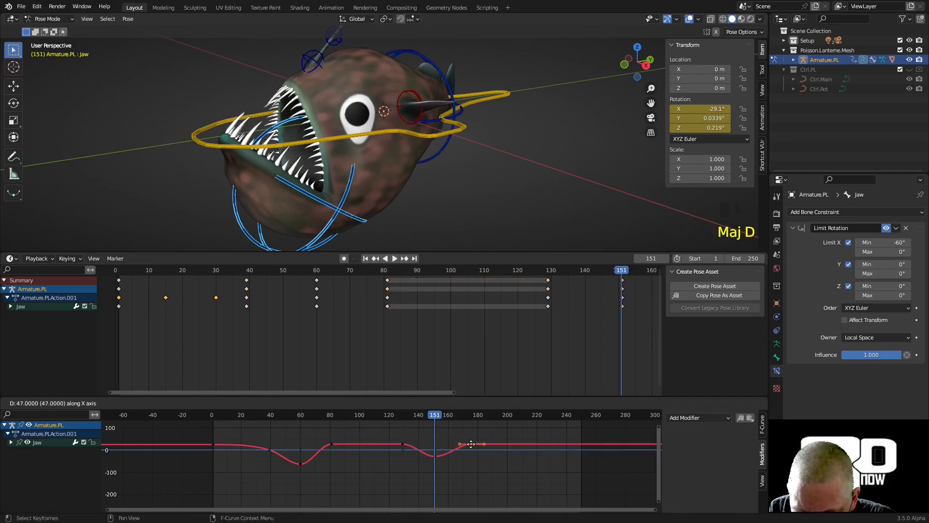
pyautogui.click(467, 446)
pyautogui.press('space')
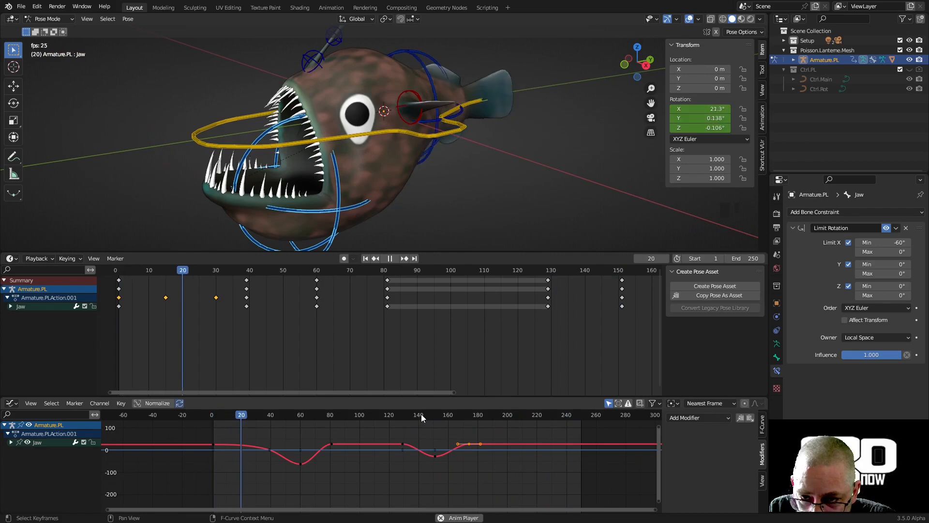
pyautogui.press('space')
# Select the Tail.001 bone, go to the peak of its looping curve at frame 233, and set the animation's end frame to 233
pyautogui.click(419, 56)
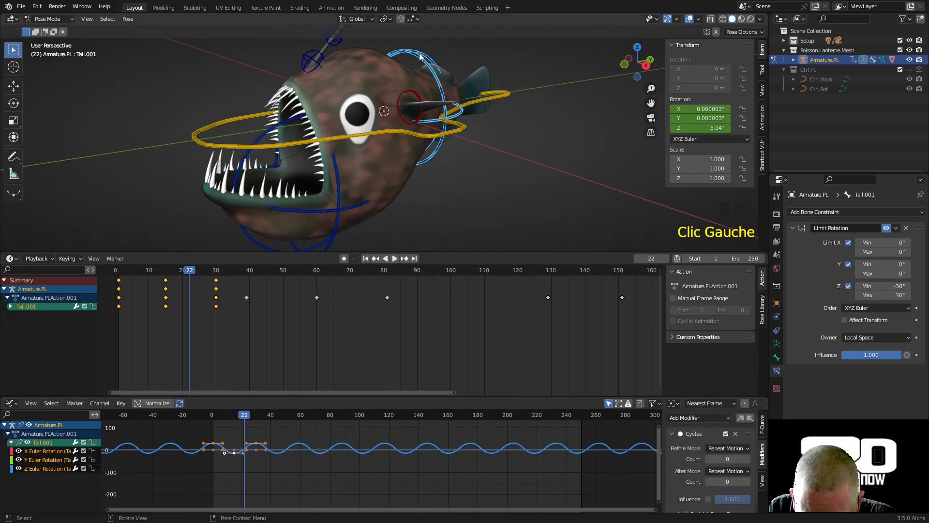
pyautogui.keyDown('shift'); pyautogui.moveTo(563, 481); pyautogui.dragTo(512, 486, button='middle'); pyautogui.keyUp('shift')
pyautogui.scroll(7, 524, 457)
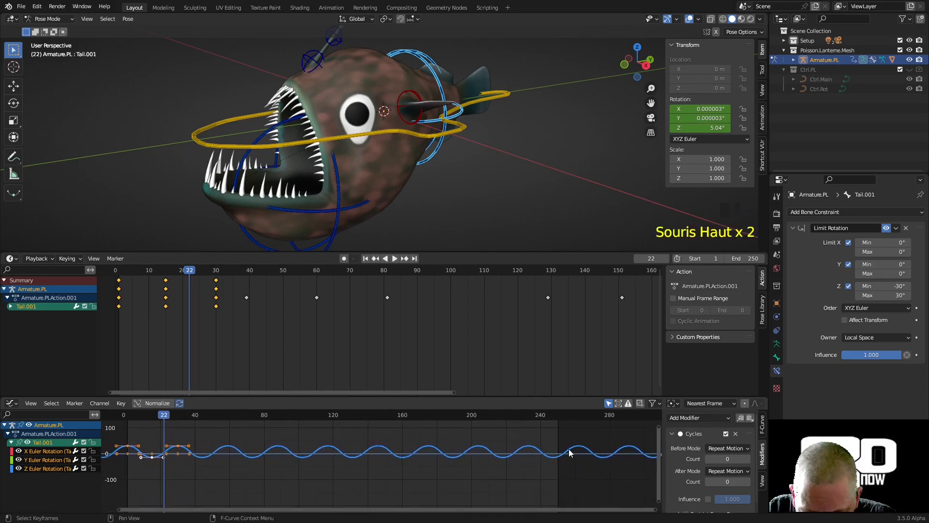
pyautogui.keyDown('shift'); pyautogui.moveTo(568, 448); pyautogui.dragTo(434, 483, button='middle'); pyautogui.keyUp('shift')
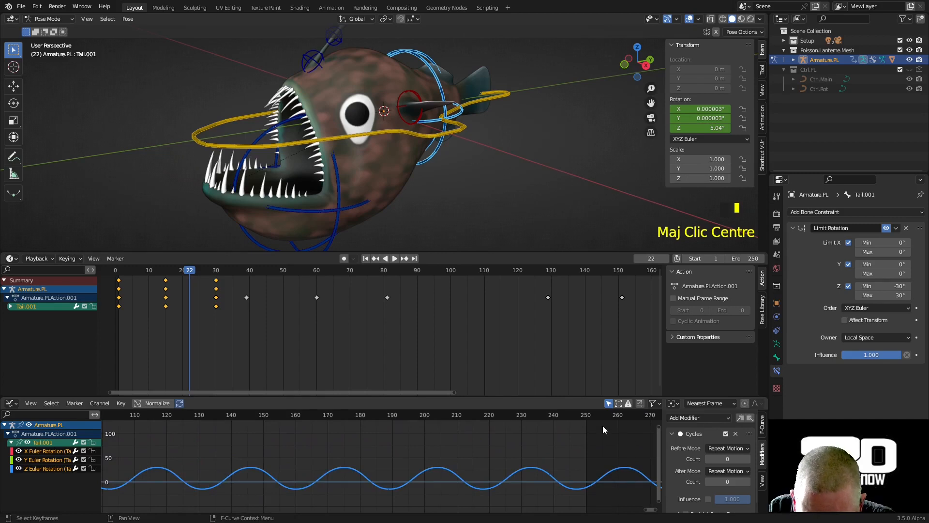
pyautogui.moveTo(541, 415); pyautogui.dragTo(530, 418)
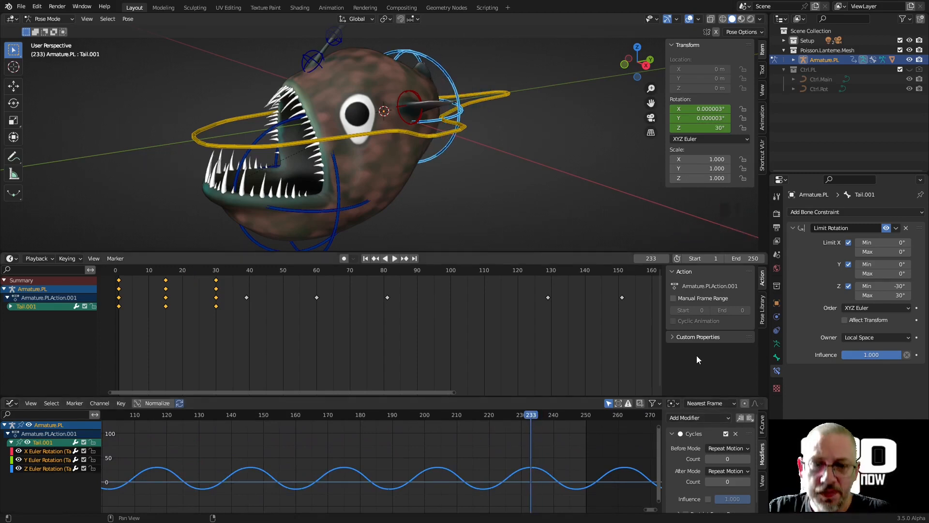
pyautogui.click(747, 258)
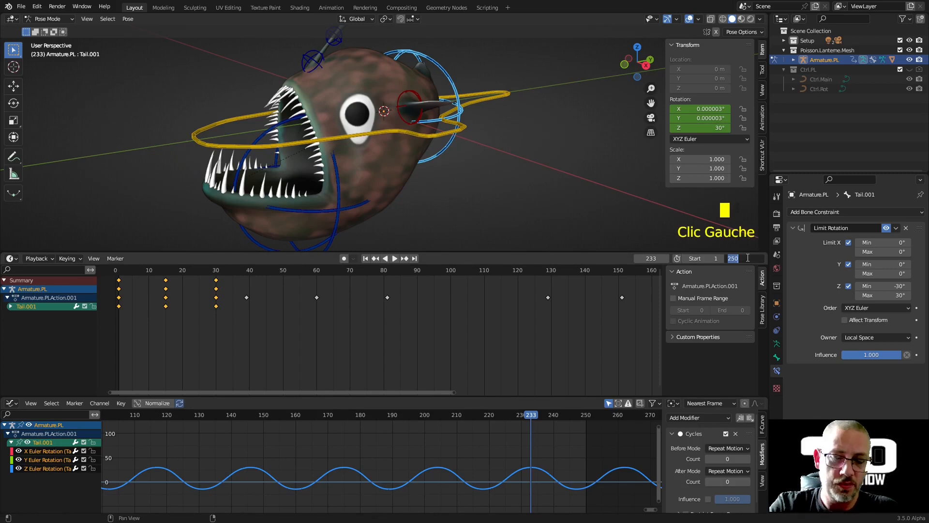
pyautogui.press('Return')
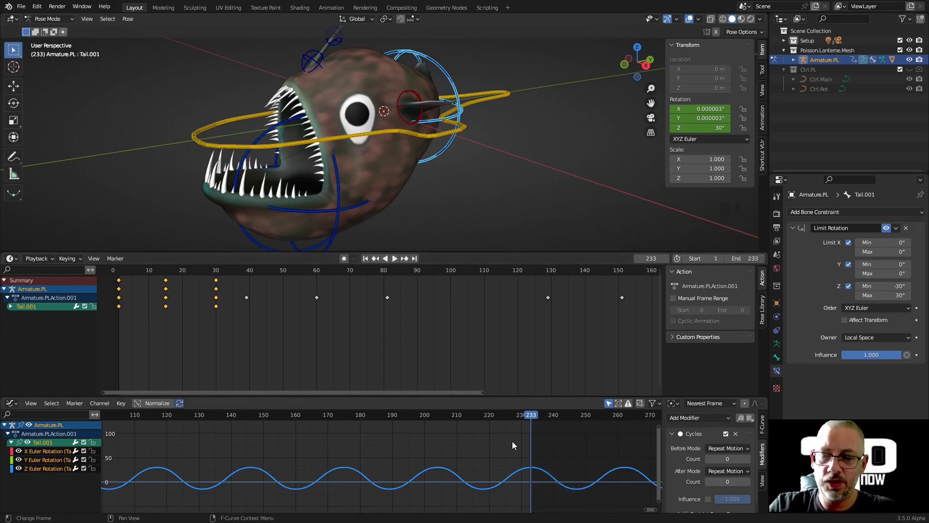
pyautogui.keyDown('shift'); pyautogui.moveTo(491, 169); pyautogui.dragTo(521, 217, button='middle'); pyautogui.keyUp('shift')
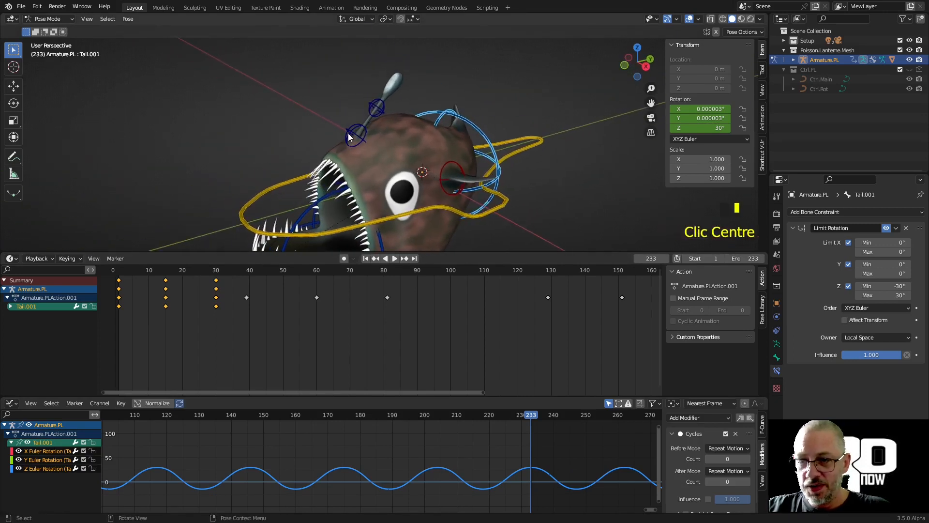
# Select the Lantern.001 bone and insert a Rotation keyframe for it at frame 1
pyautogui.click(348, 135)
pyautogui.moveTo(413, 178); pyautogui.dragTo(372, 142, button='middle')
pyautogui.moveTo(261, 446); pyautogui.dragTo(320, 447, button='middle')
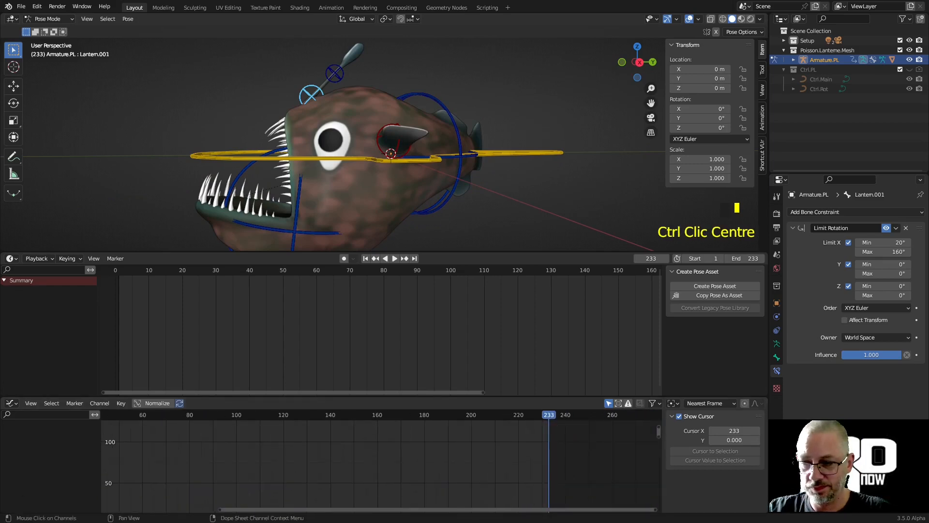
pyautogui.moveTo(162, 268); pyautogui.dragTo(120, 279)
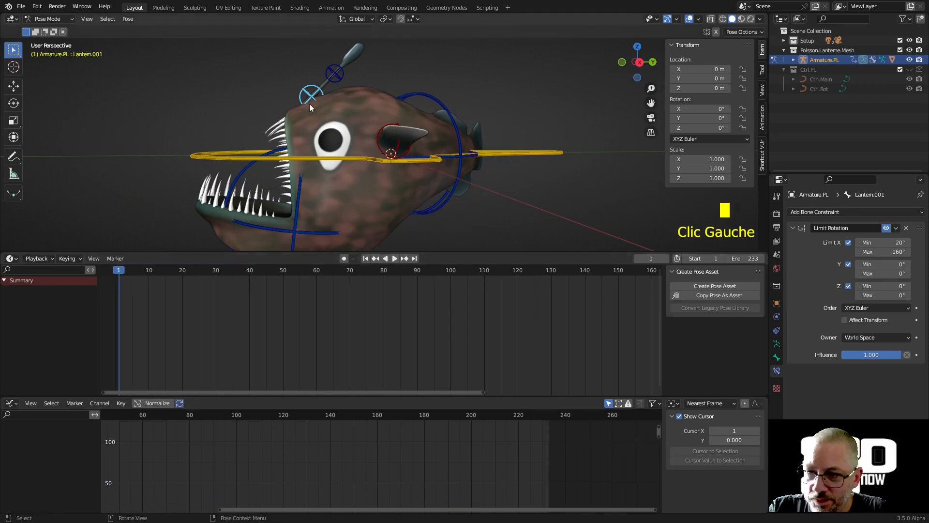
pyautogui.press('i')
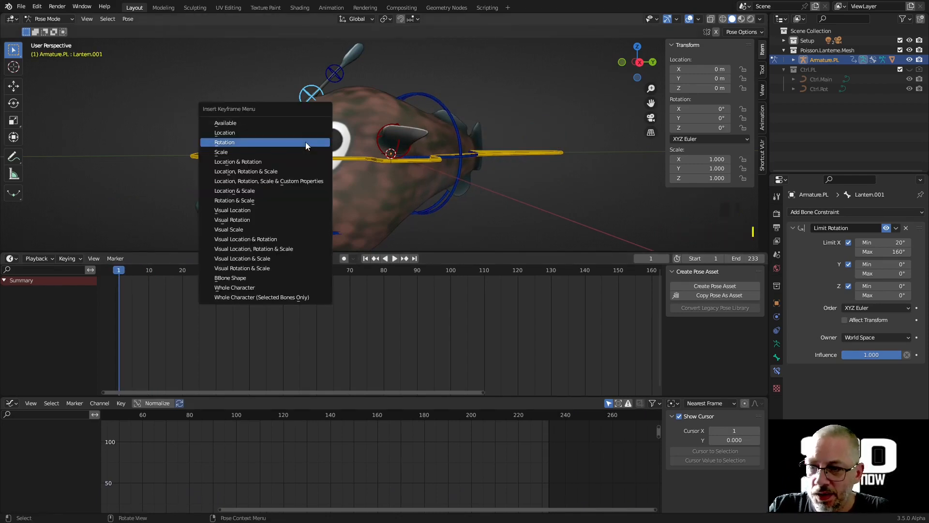
pyautogui.click(306, 142)
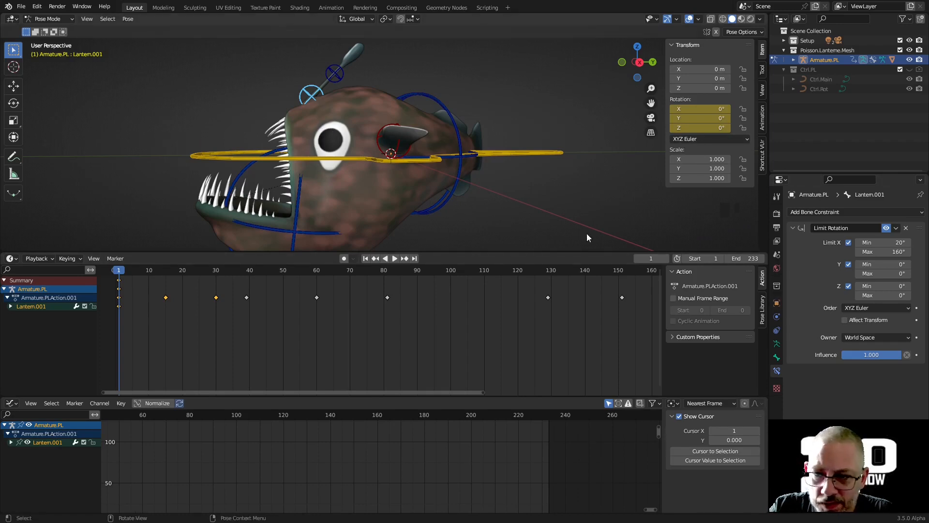
# Set the owner of Lantern.001's Limit Rotation constraint to Local Space and clear the bone's rotation
pyautogui.click(859, 338)
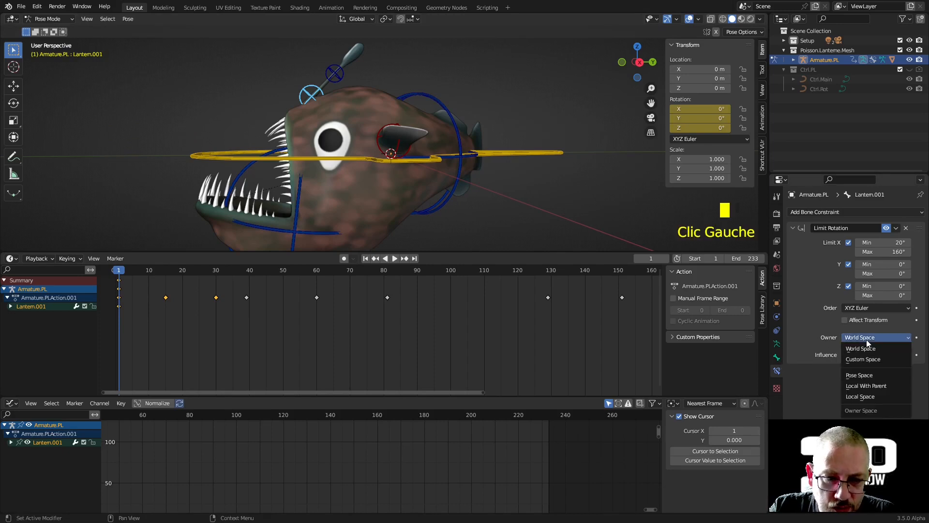
pyautogui.click(875, 398)
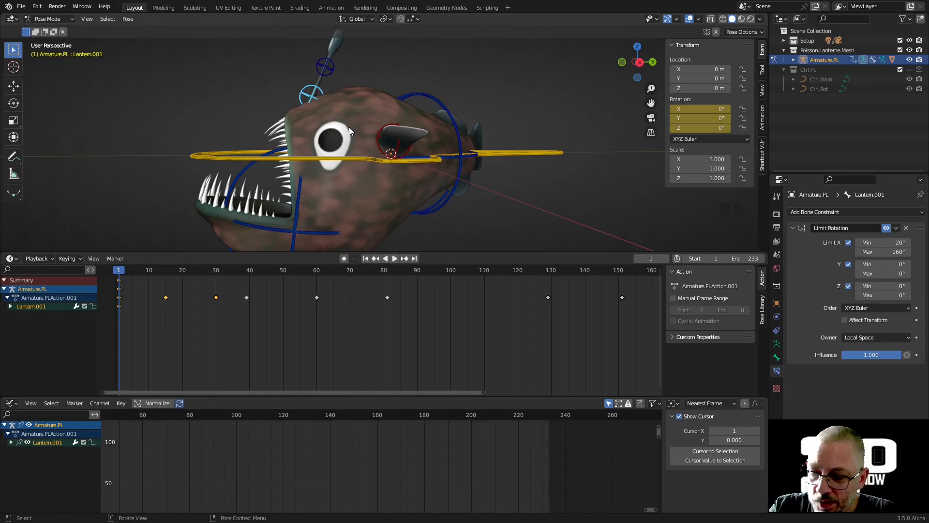
pyautogui.hotkey('alt', 'r')
pyautogui.click(315, 89)
pyautogui.hotkey('alt', 'r')
# Try rotating the Lantern.001 bone forward and backward to test its rotation limits
pyautogui.press('r')
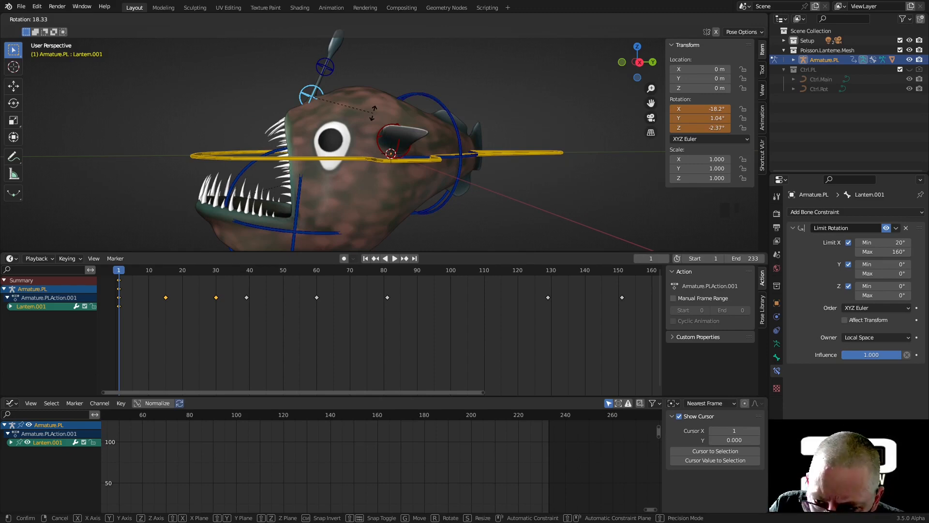
pyautogui.press('Escape')
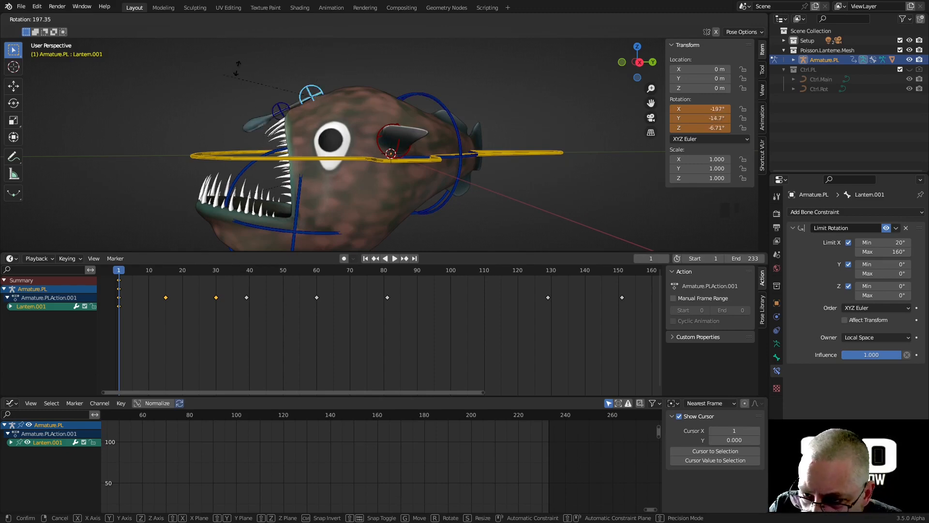
pyautogui.press('r')
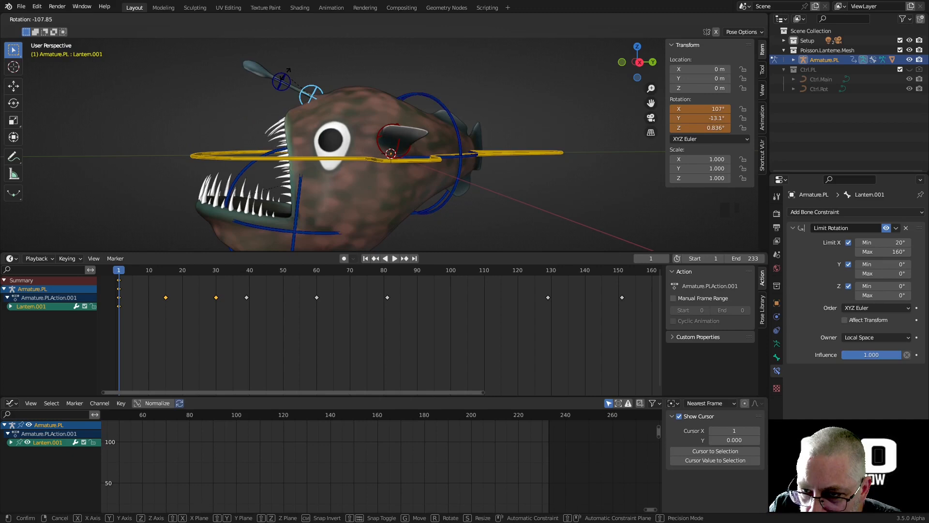
pyautogui.click(282, 68)
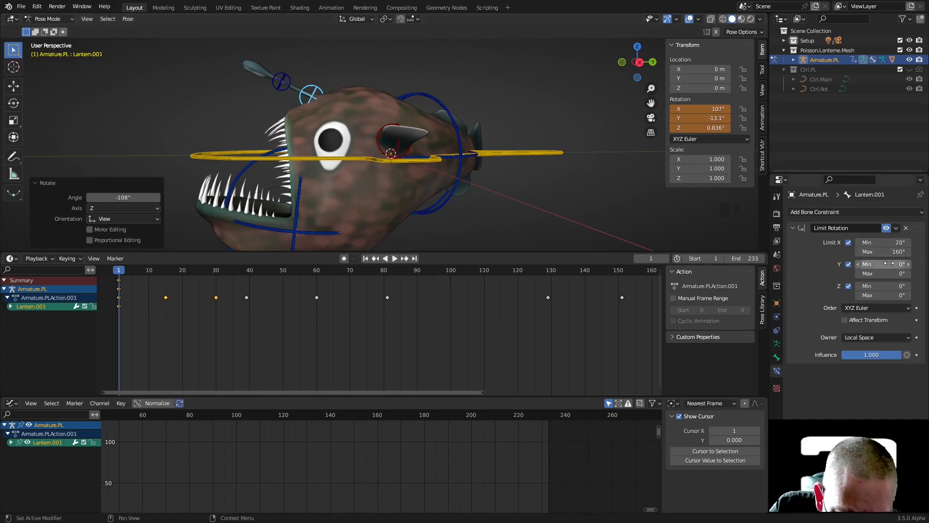
pyautogui.press('r')
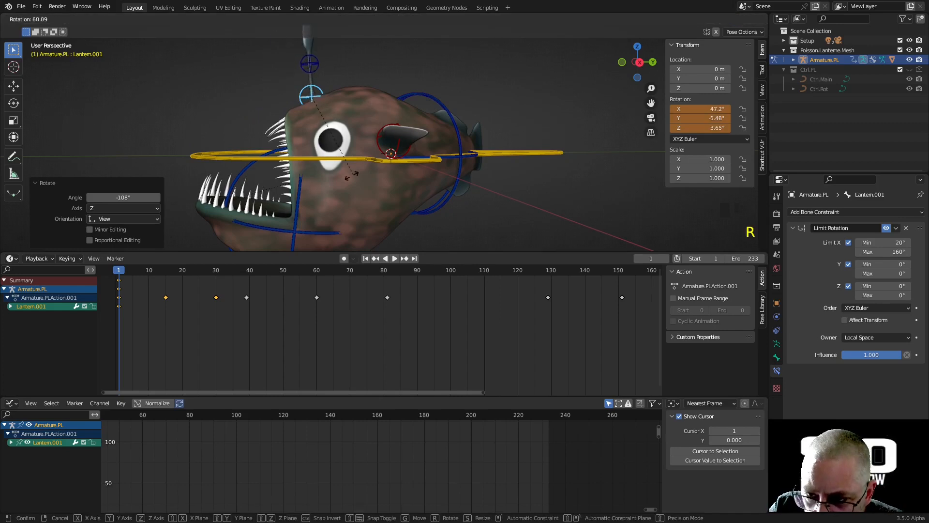
pyautogui.click(313, 191)
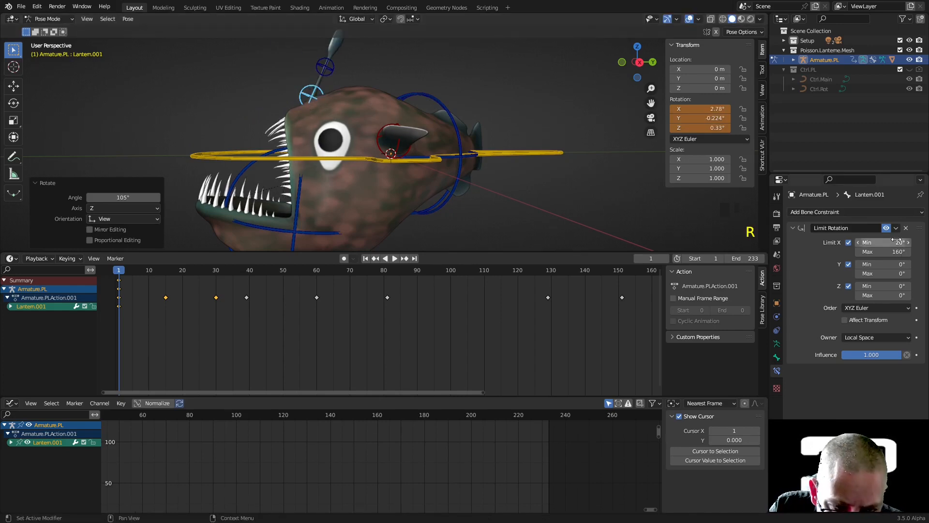
# Set the minimum X of Lantern.001's Limit Rotation constraint to -20°, testing the bone's backward swing along the way
pyautogui.moveTo(897, 242); pyautogui.dragTo(867, 242)
pyautogui.press('r')
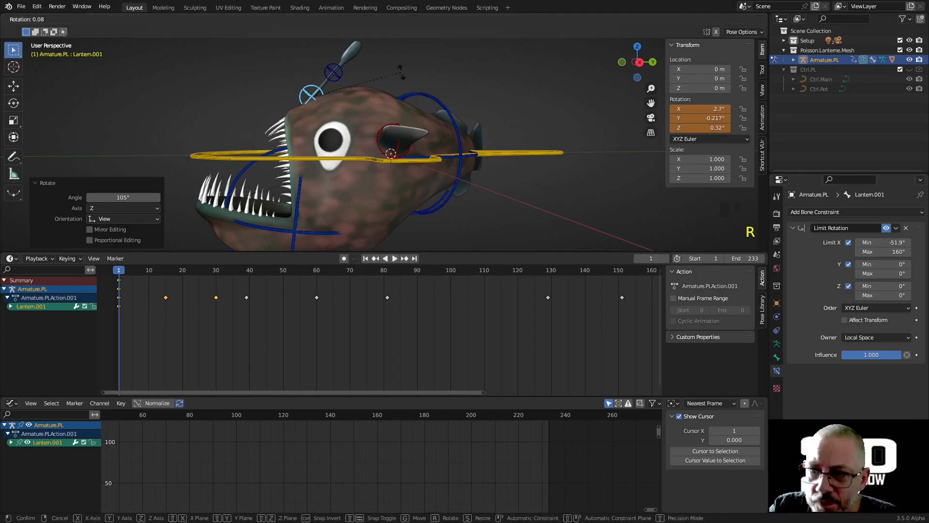
pyautogui.click(430, 125)
pyautogui.click(898, 243)
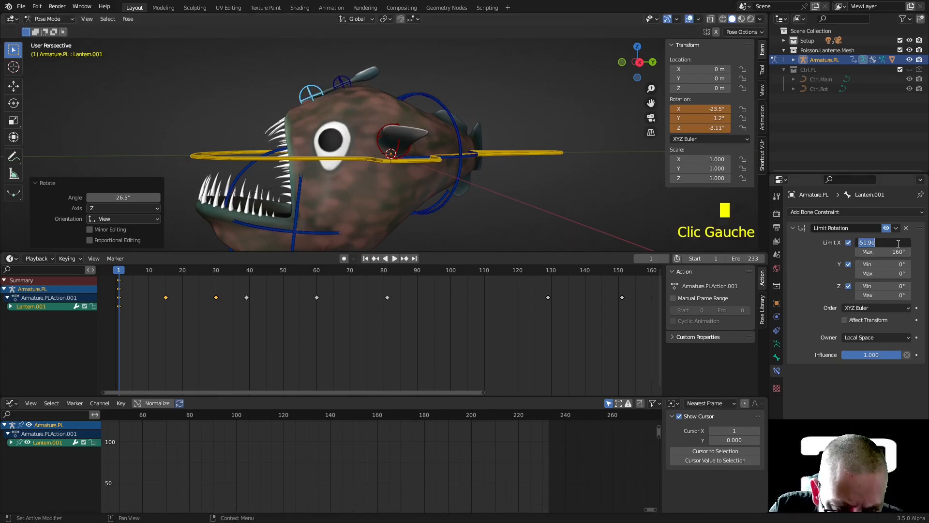
pyautogui.write('-20')
pyautogui.press('Return')
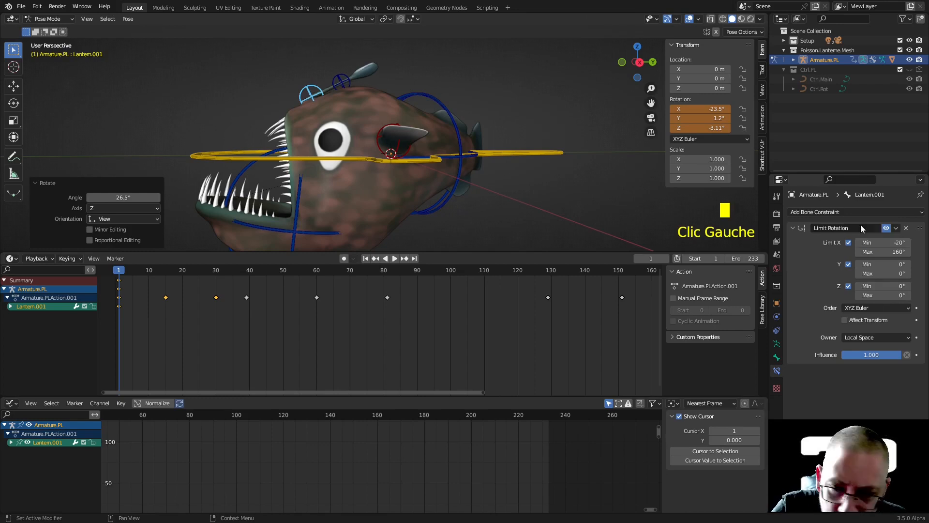
# Swing the Lantern.001 bone to check the new limit and clear its rotation
pyautogui.press('r')
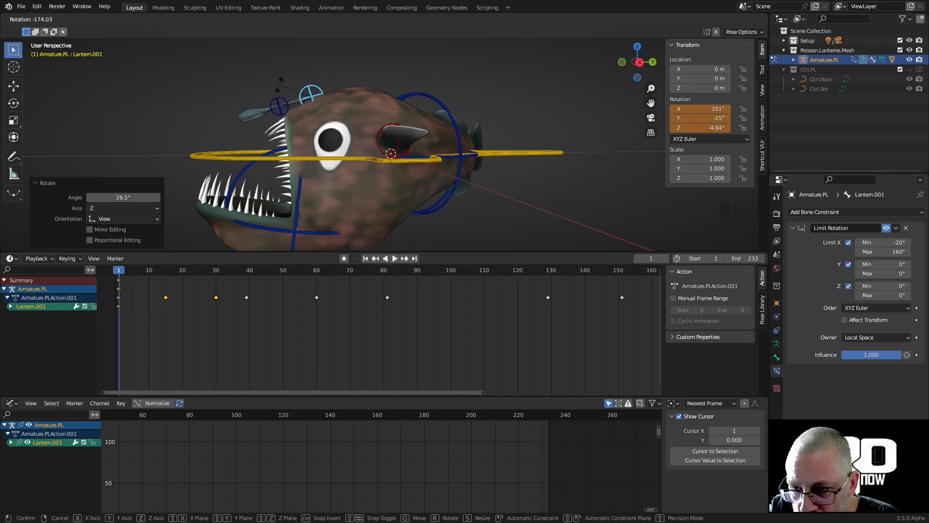
pyautogui.click(313, 140)
pyautogui.hotkey('alt', 'r')
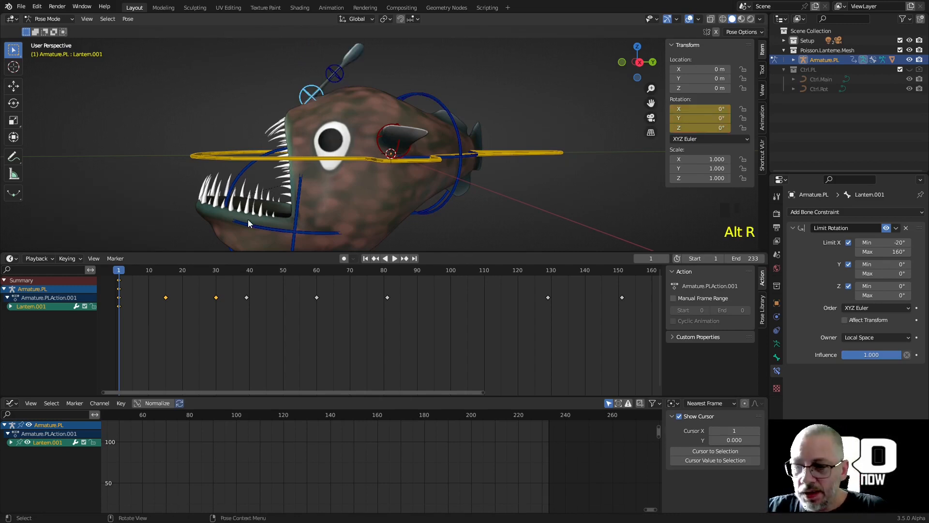
# Expand Lantern.001's rotation channels in the Dope Sheet and insert the bone's Rotation keyframe at frame 1 again
pyautogui.moveTo(167, 328); pyautogui.dragTo(186, 329, button='middle')
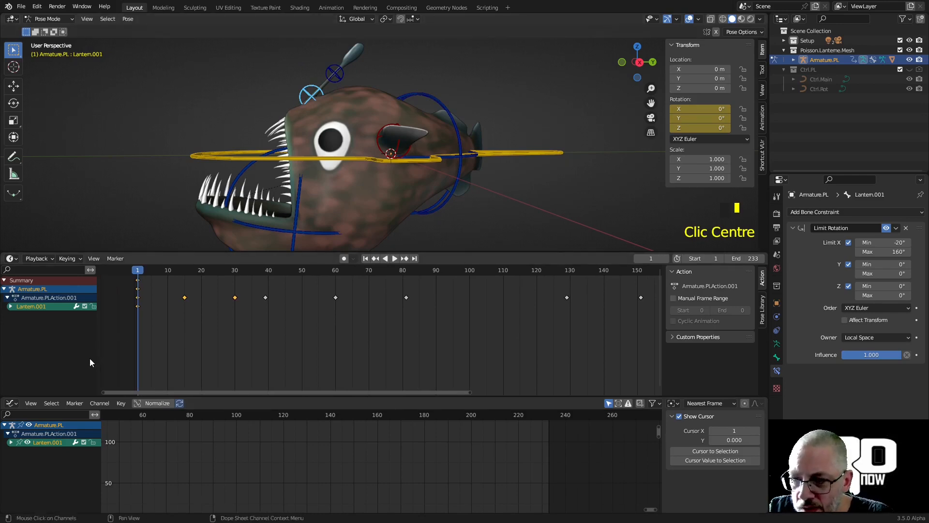
pyautogui.click(9, 307)
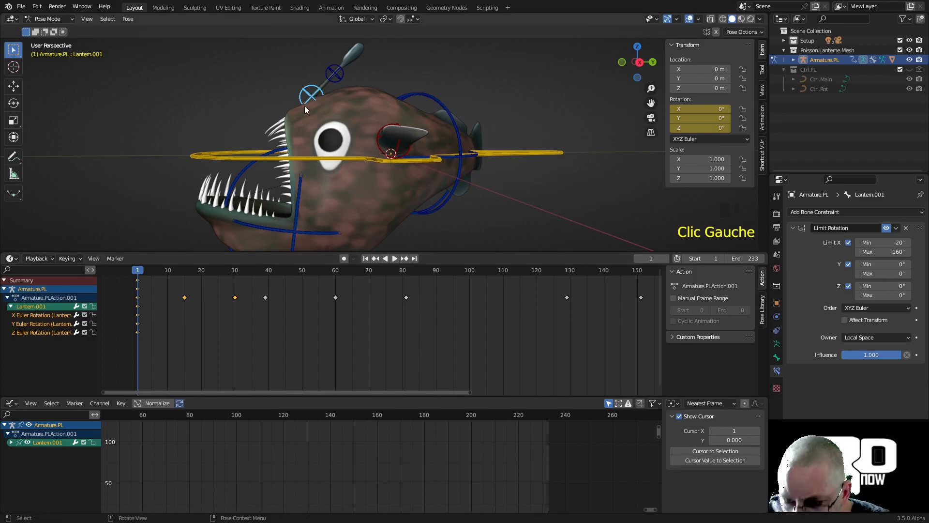
pyautogui.click(310, 94)
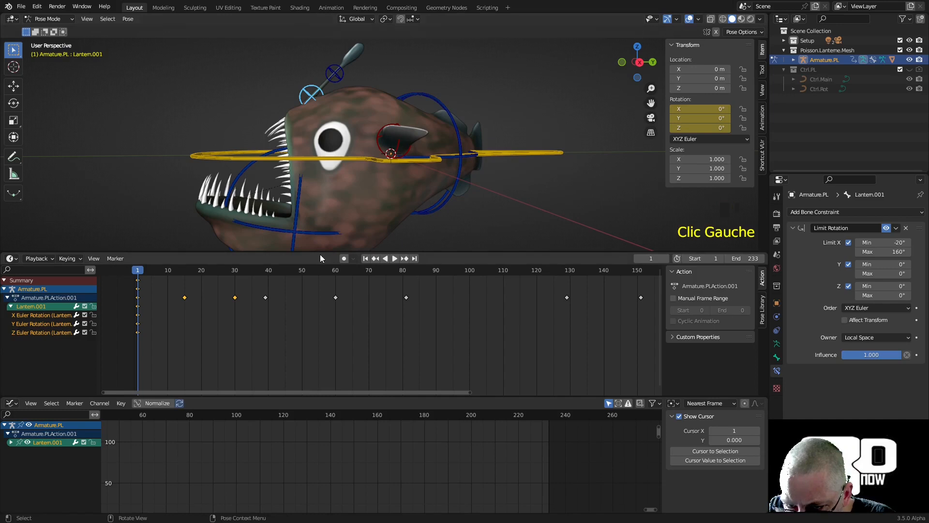
pyautogui.press('i')
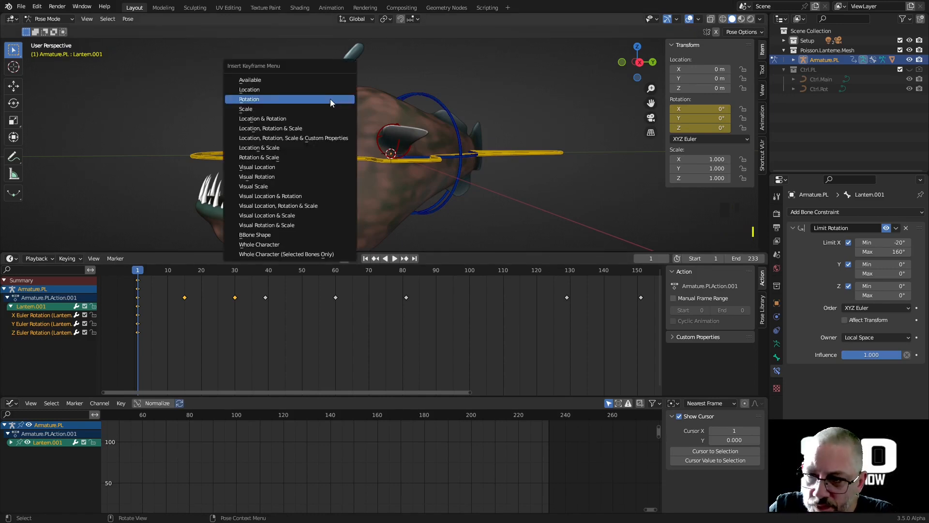
pyautogui.click(330, 99)
pyautogui.moveTo(206, 447); pyautogui.dragTo(277, 477, button='middle')
pyautogui.keyDown('shift'); pyautogui.moveTo(366, 434); pyautogui.dragTo(383, 461, button='middle'); pyautogui.keyUp('shift')
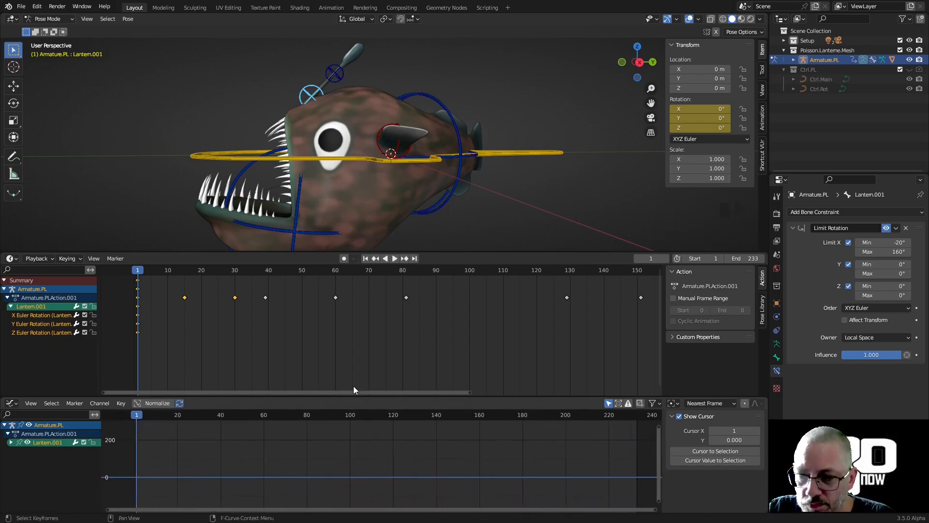
pyautogui.press('i')
pyautogui.click(268, 118)
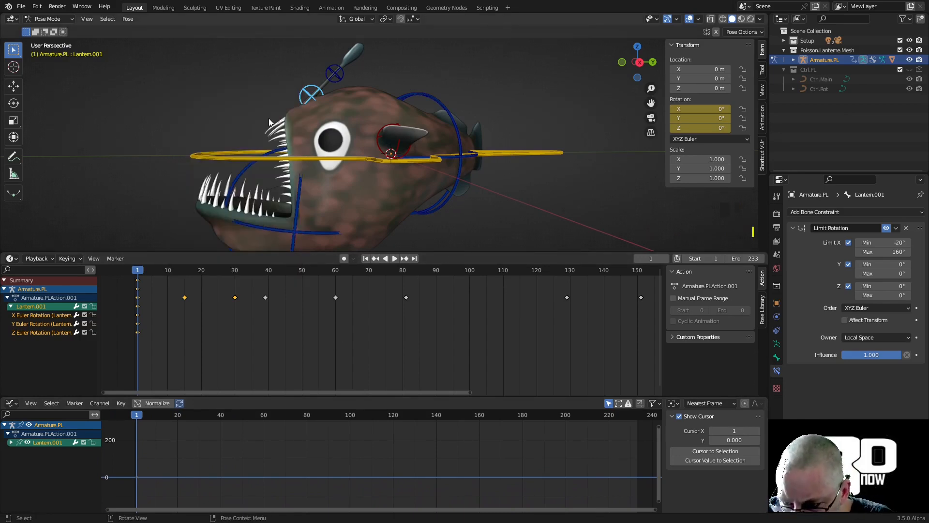
# Insert a Rotation keyframe for the unrotated Lantern.001 bone at frame 30
pyautogui.moveTo(138, 272); pyautogui.dragTo(235, 291)
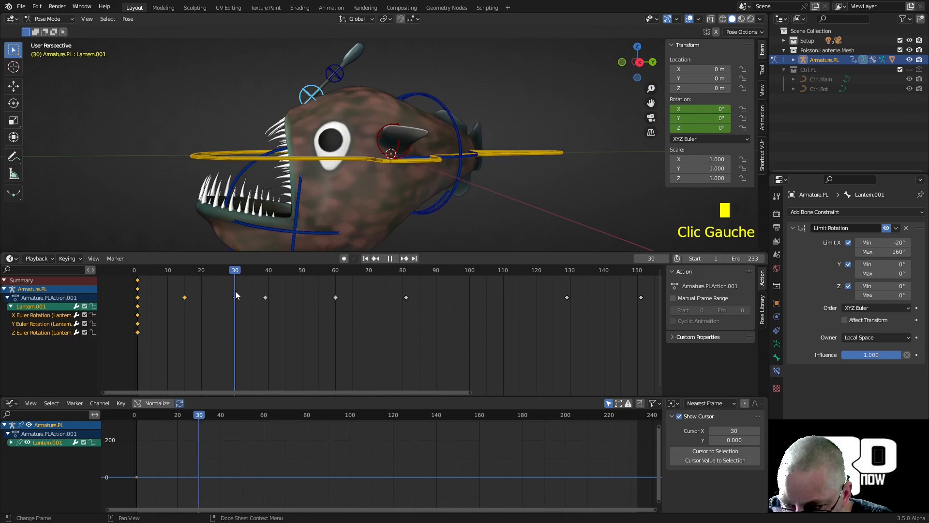
pyautogui.press('i')
pyautogui.click(387, 97)
# At frame 40, rotate Lantern.001 forward by about -63.1° in the view and insert a Rotation keyframe
pyautogui.moveTo(235, 275); pyautogui.dragTo(269, 277)
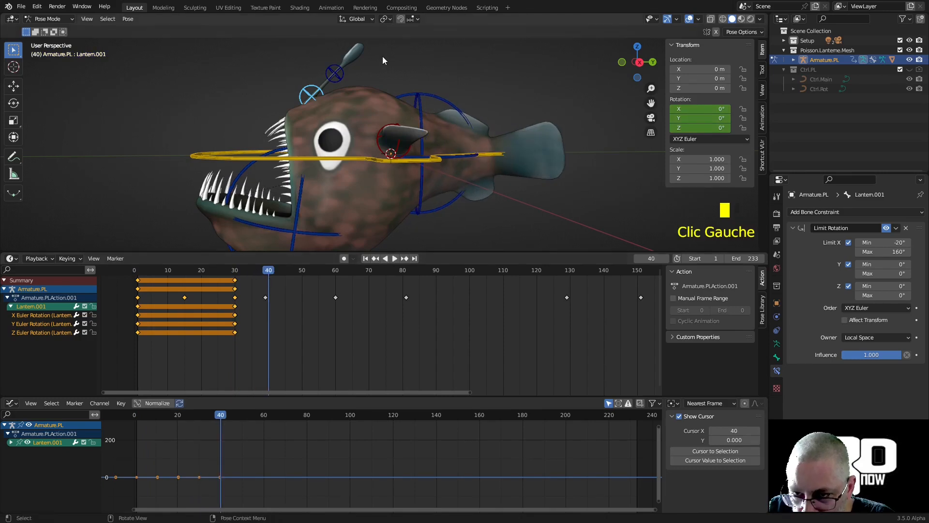
pyautogui.press('r')
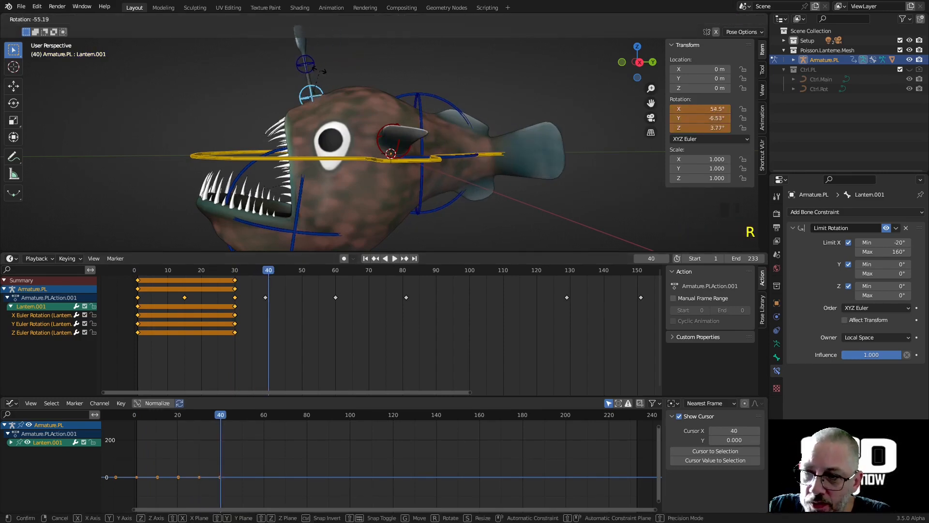
pyautogui.click(316, 72)
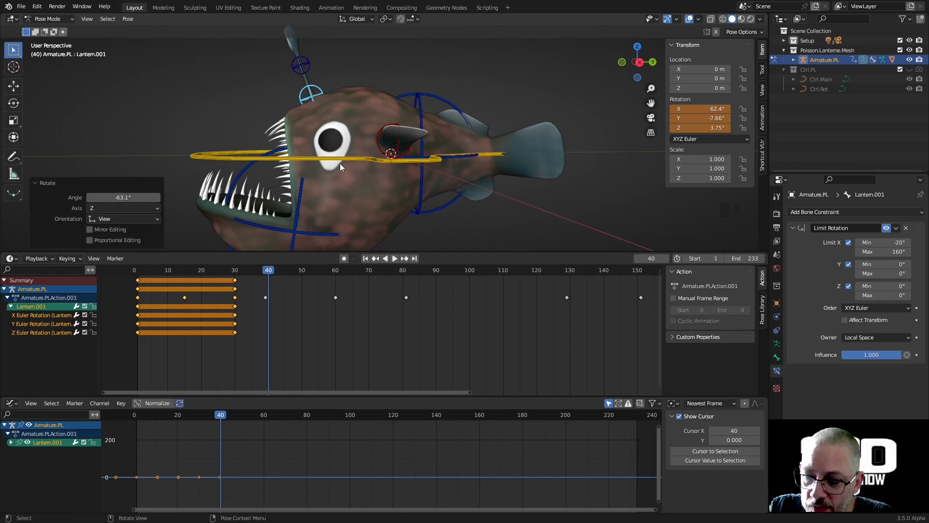
pyautogui.press('i')
pyautogui.click(374, 125)
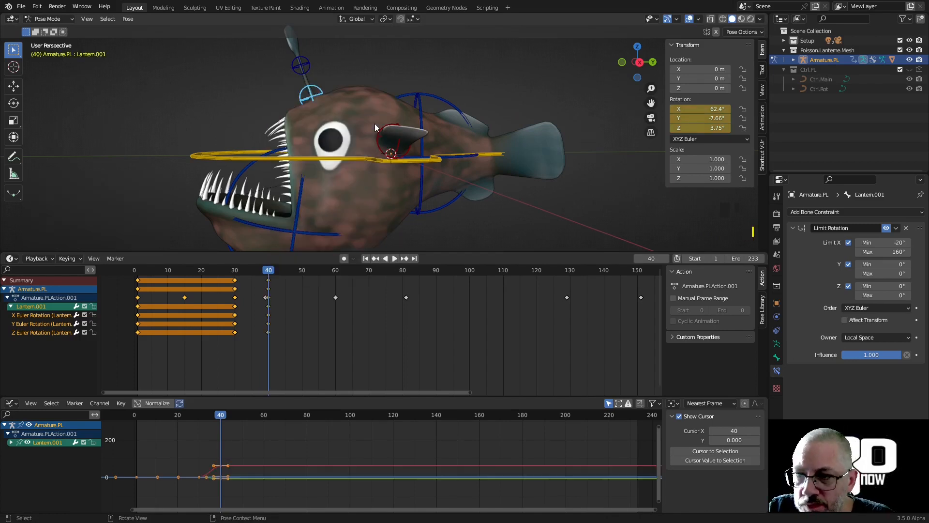
# At frame 49, rotate Lantern.001 back by about 26.7° in the view and insert a Rotation keyframe
pyautogui.moveTo(283, 271); pyautogui.dragTo(298, 278)
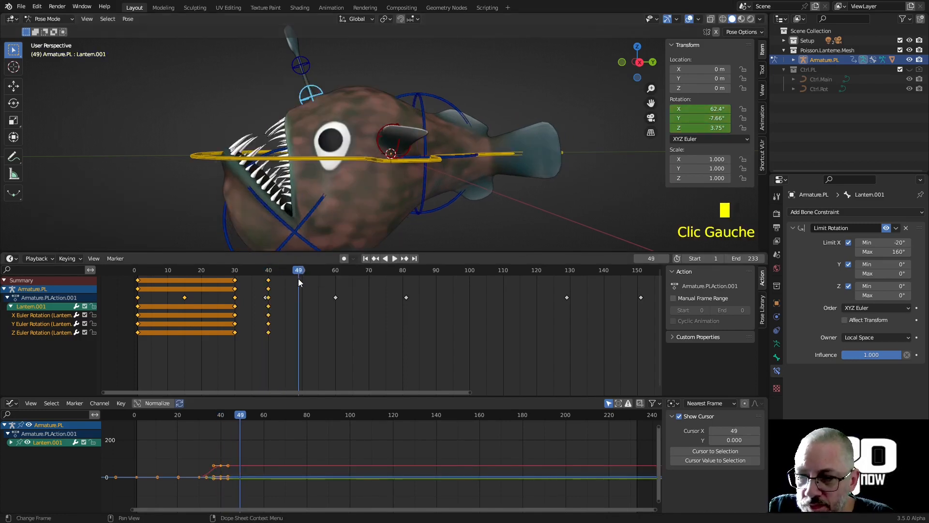
pyautogui.press('r')
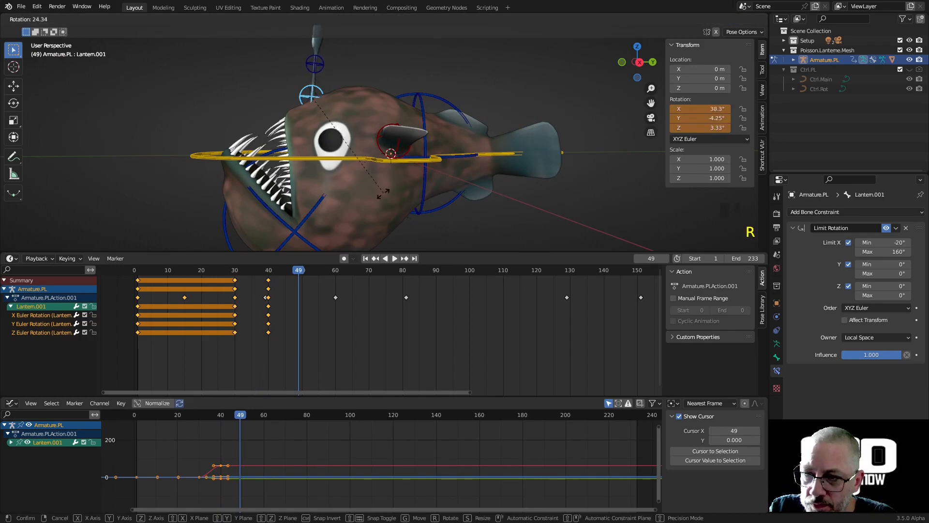
pyautogui.click(379, 211)
pyautogui.press('i')
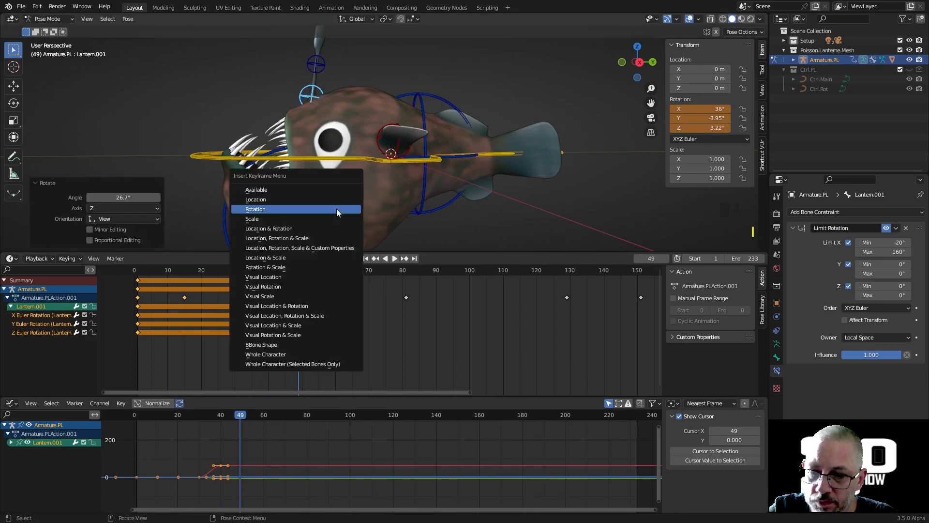
pyautogui.click(336, 208)
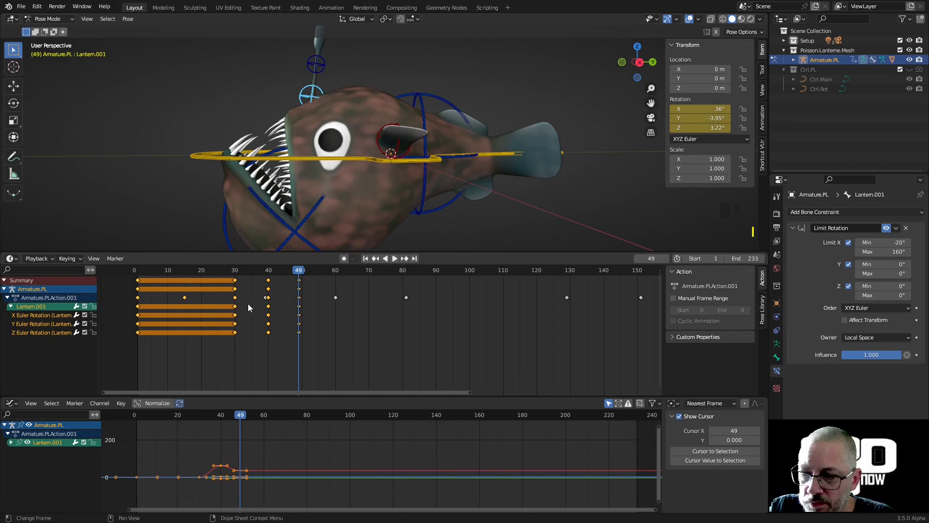
# Duplicate Lantern.001's rotation keyframes from frame 30 to frame 60
pyautogui.click(236, 332)
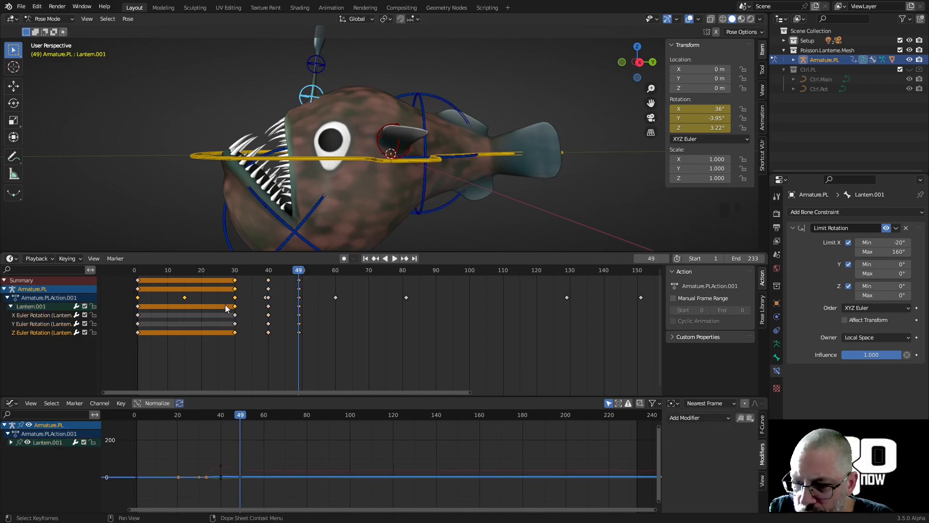
pyautogui.click(235, 308)
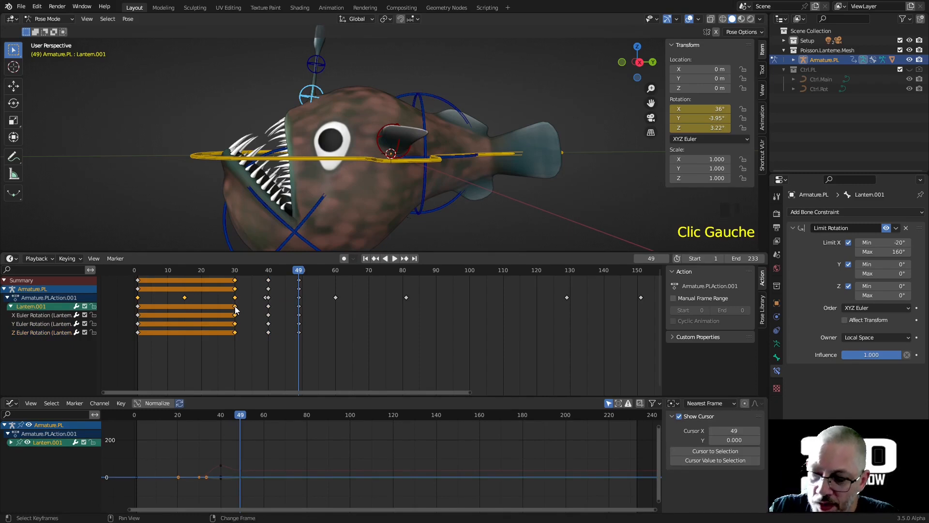
pyautogui.hotkey('shift', 'd')
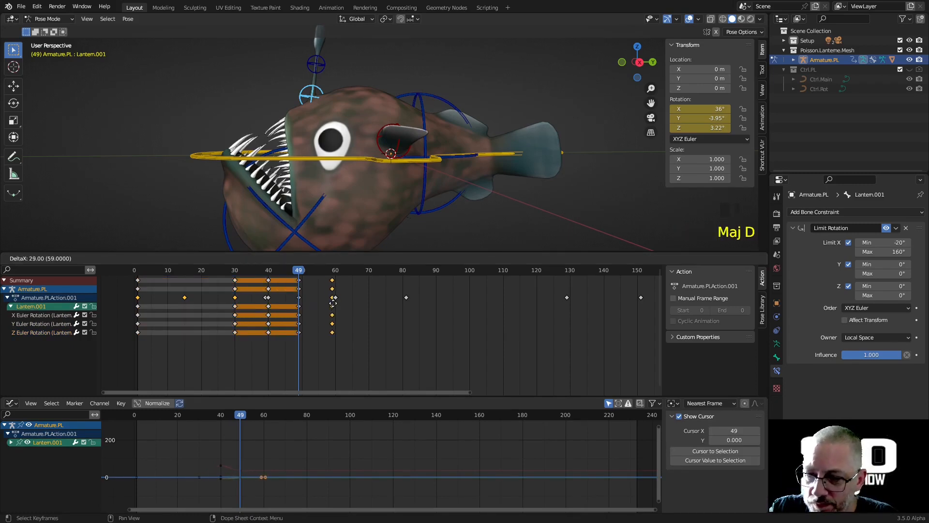
pyautogui.click(335, 304)
# Play the animation from frame 1, then scrub to frame 45 to check the lantern's swing
pyautogui.moveTo(171, 269); pyautogui.dragTo(137, 272)
pyautogui.press('space')
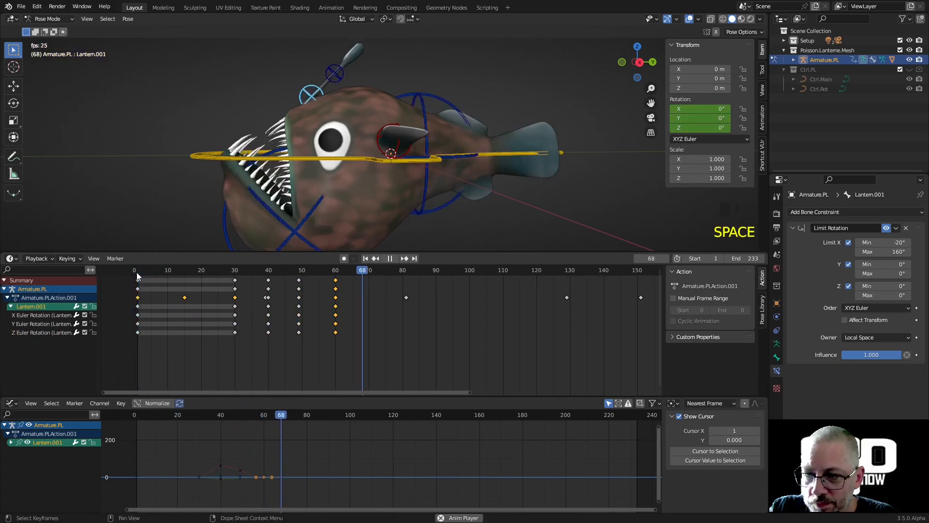
pyautogui.press('space')
pyautogui.moveTo(261, 271); pyautogui.dragTo(285, 290)
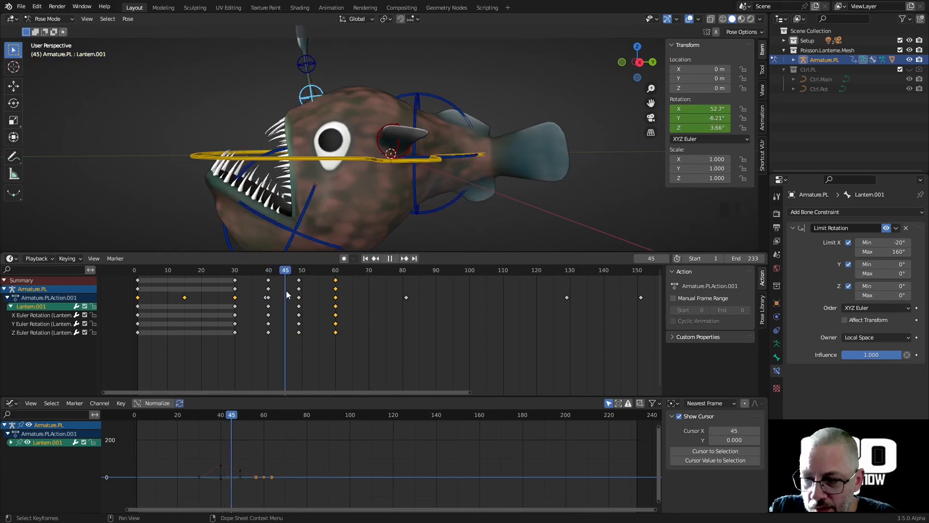
# Delete Lantern.001's rotation keyframes at frame 49
pyautogui.click(45, 307)
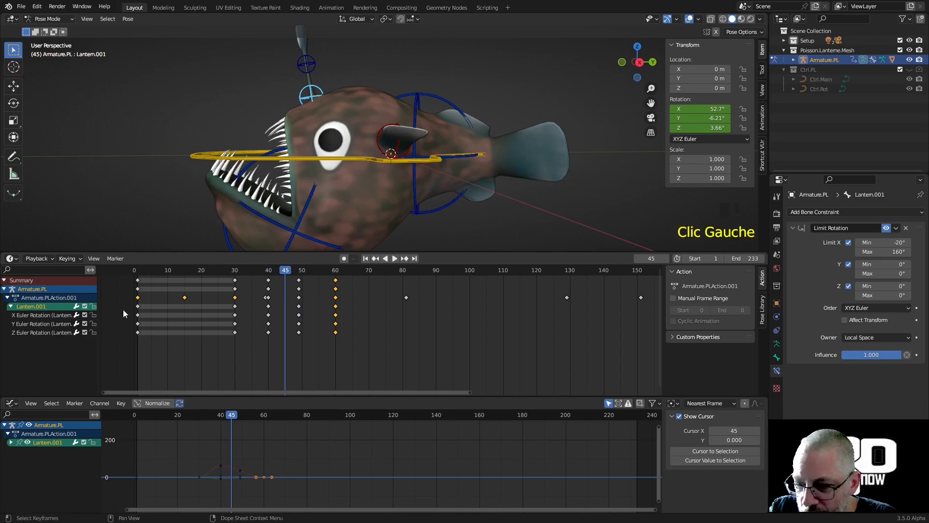
pyautogui.click(41, 312)
pyautogui.click(39, 308)
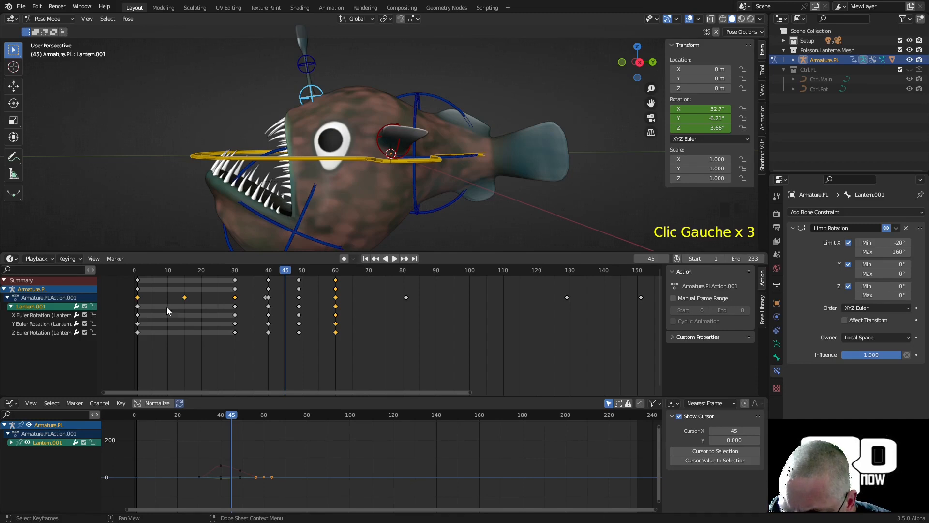
pyautogui.click(299, 307)
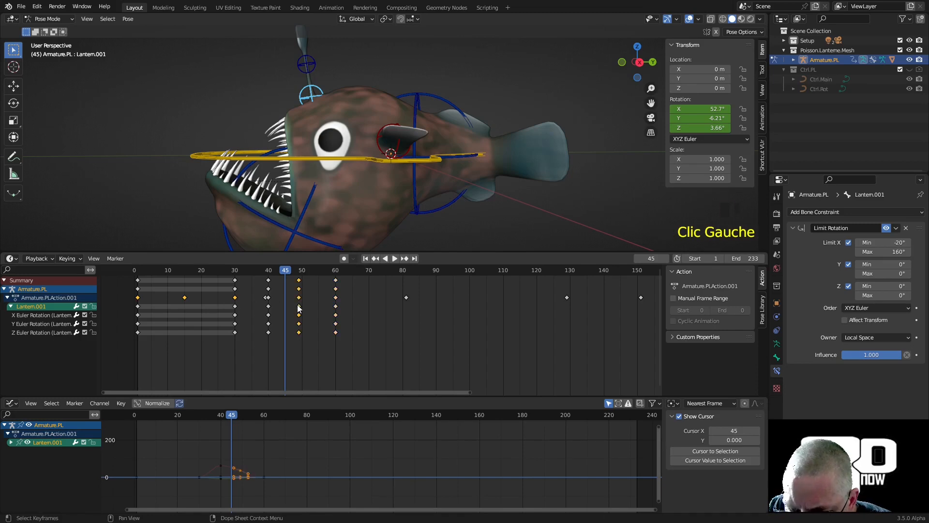
pyautogui.press('x')
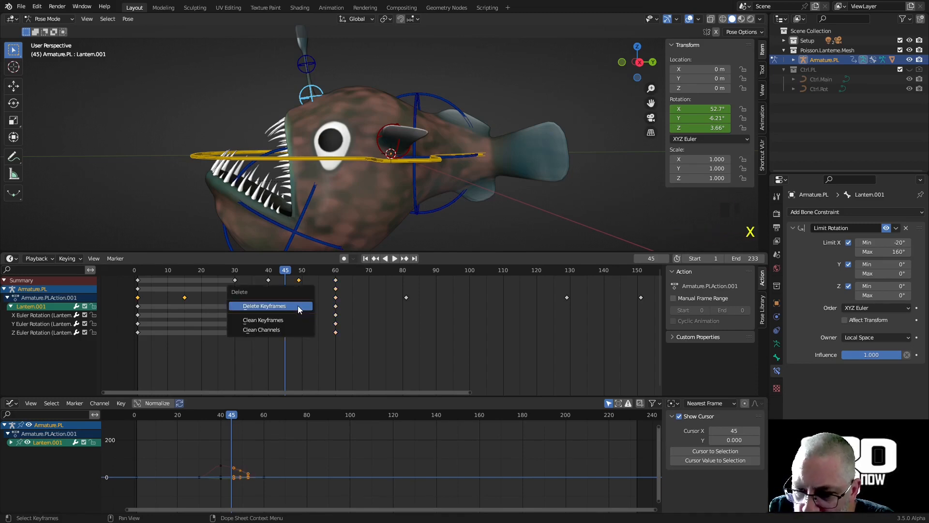
pyautogui.click(297, 306)
# Duplicate Lantern.001's rotation keyframes from frame 40 to frame 56 and play back the animation
pyautogui.click(268, 307)
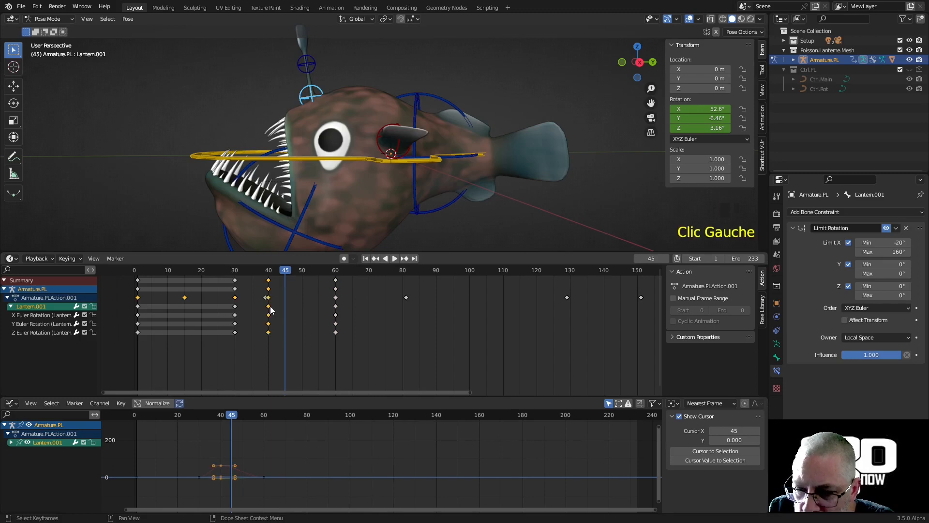
pyautogui.hotkey('shift', 'd')
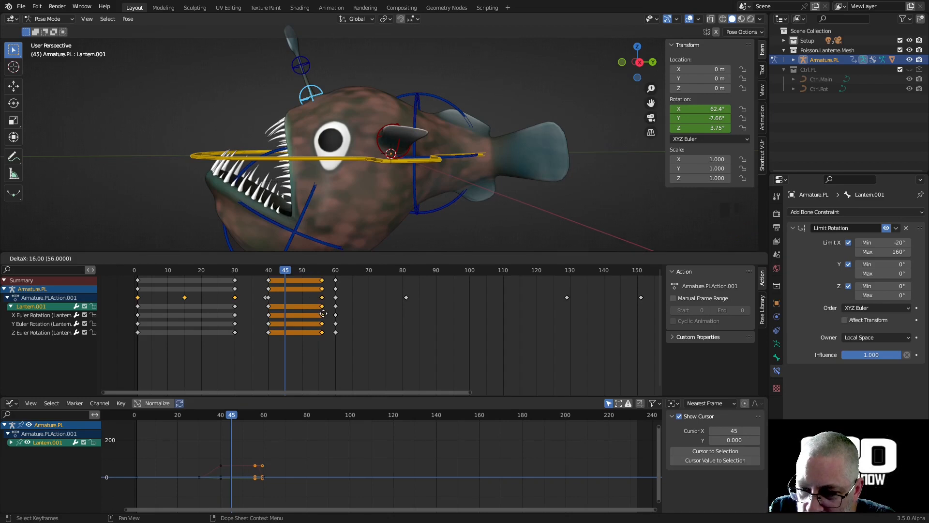
pyautogui.click(325, 313)
pyautogui.click(177, 269)
pyautogui.press('space')
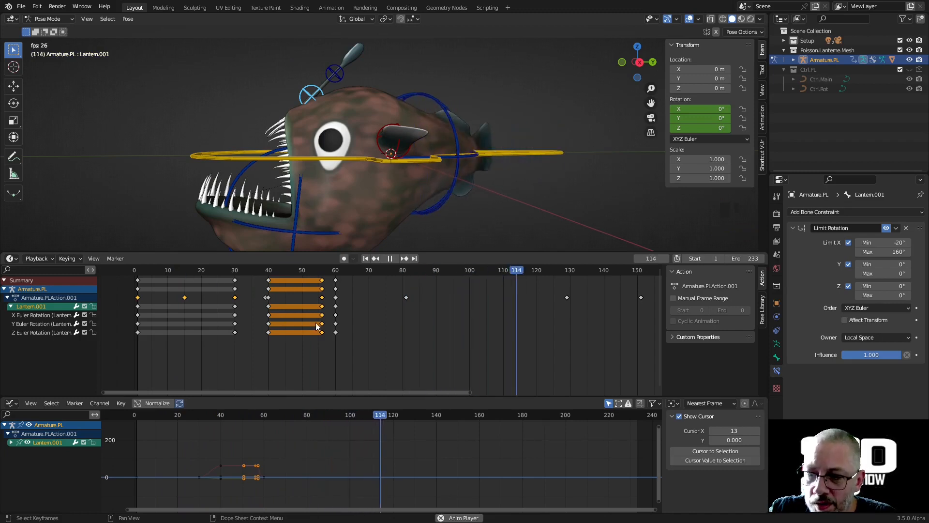
# Move Lantern.001's rotation keyframes from frame 60 to frame 81 and stop the playback
pyautogui.click(339, 335)
pyautogui.doubleClick(335, 331)
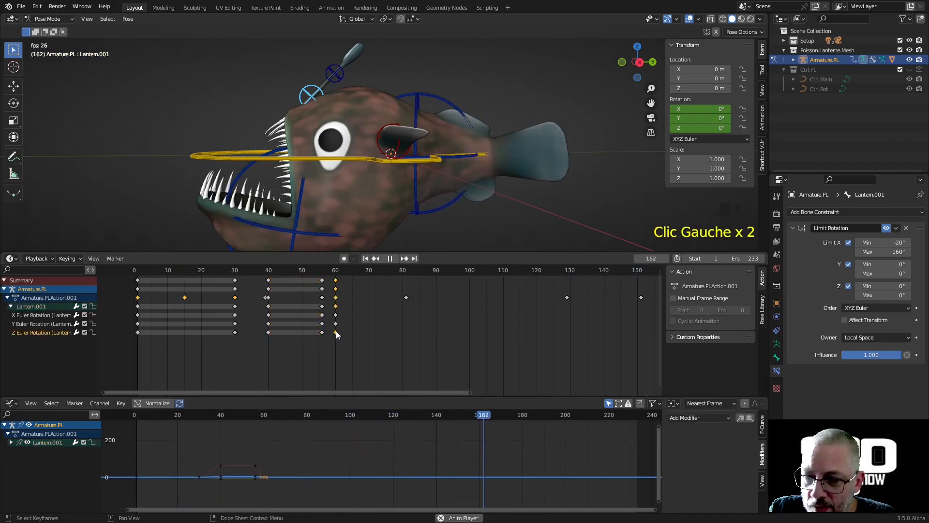
pyautogui.click(335, 307)
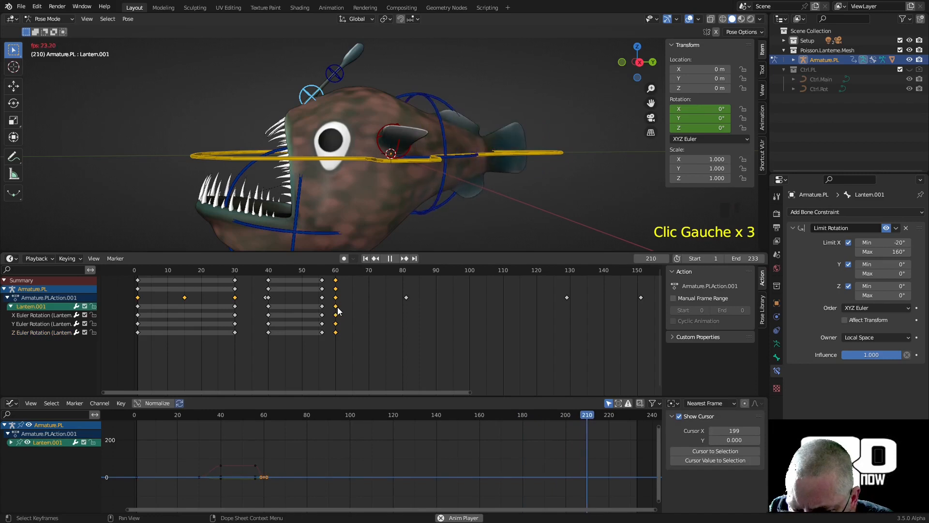
pyautogui.press('g')
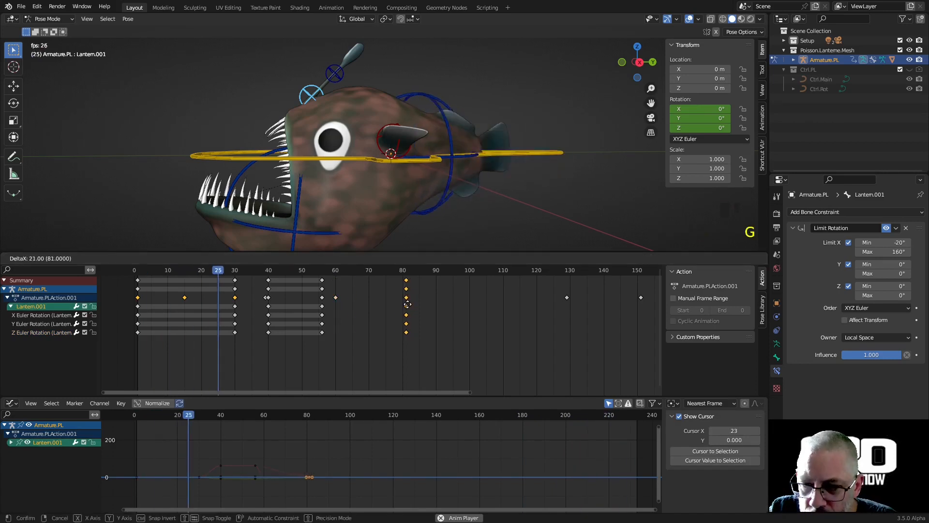
pyautogui.click(406, 306)
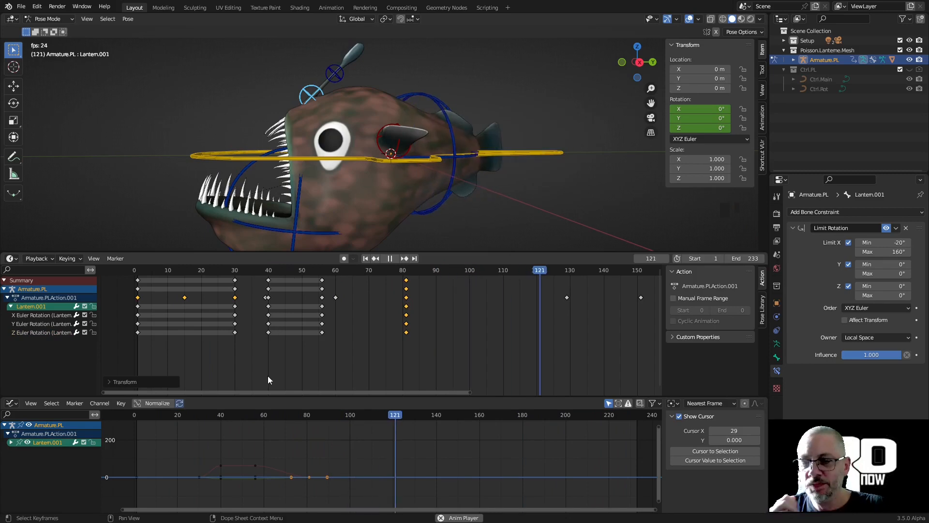
pyautogui.press('space')
# Select the Lantern.002 bone and return to frame 1
pyautogui.click(337, 76)
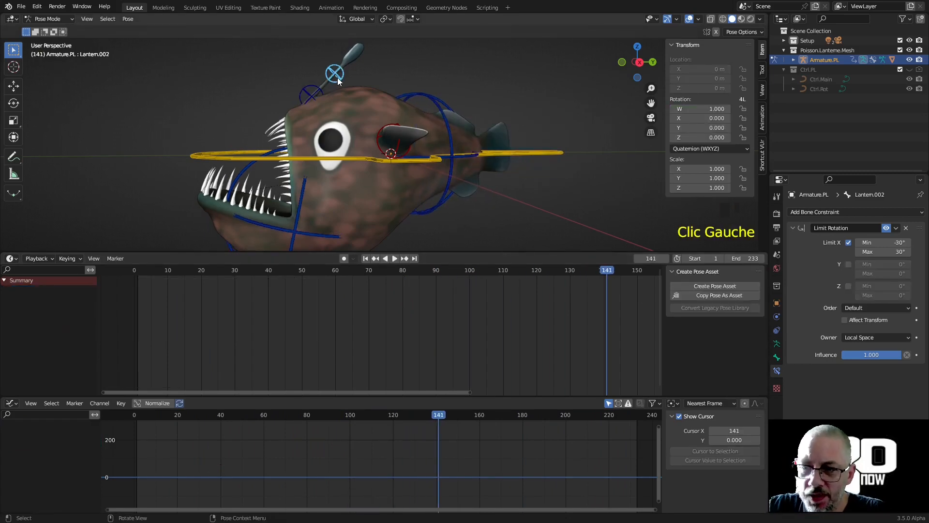
pyautogui.click(365, 258)
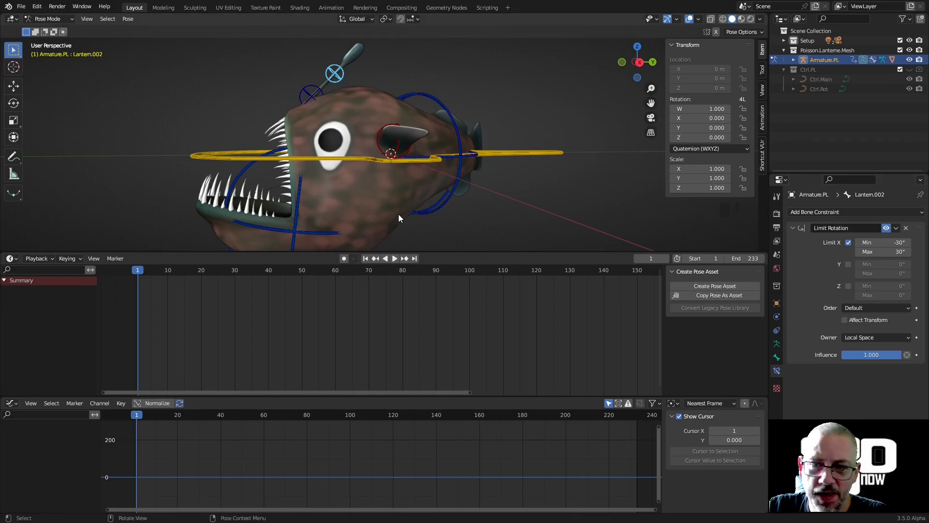
# Key the rotation of the Lantern.002 bone at frame 1, and again at frame 15 with the bone rotated about -18.6°
pyautogui.press('i')
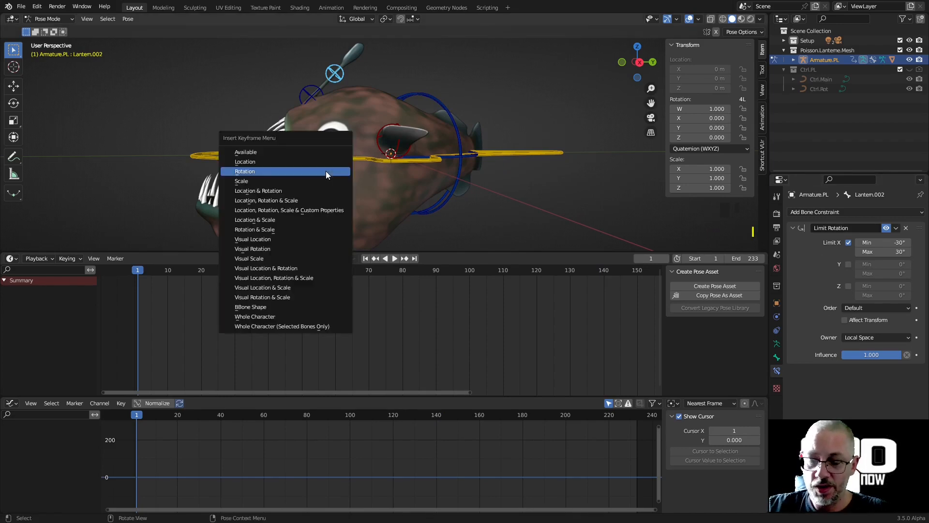
pyautogui.click(326, 171)
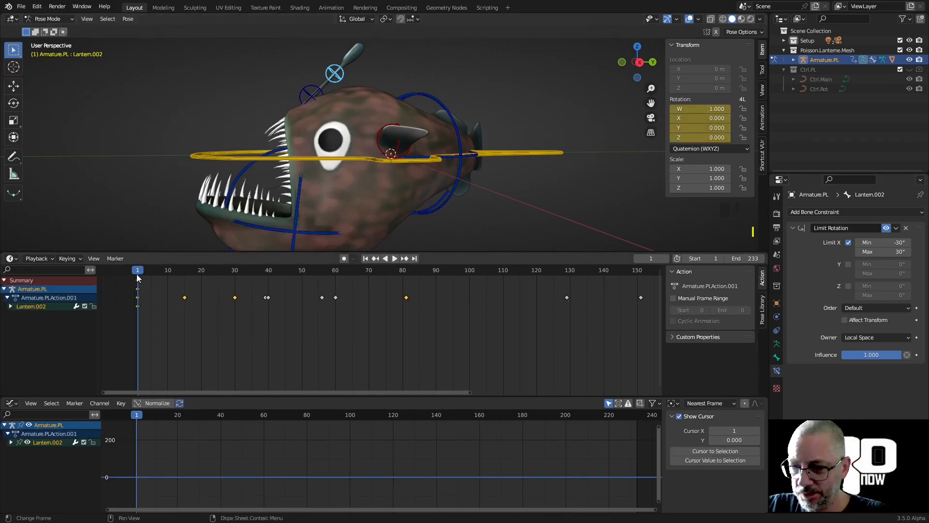
pyautogui.press('space')
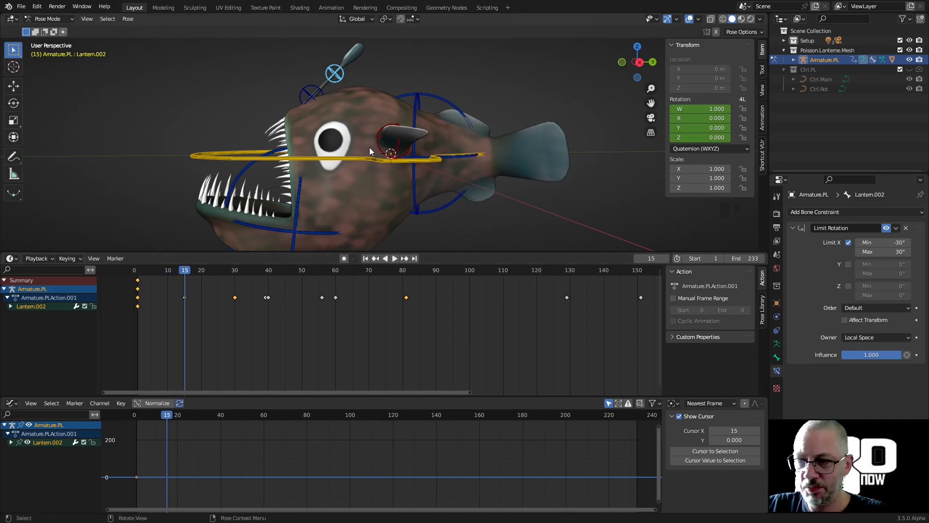
pyautogui.press('r')
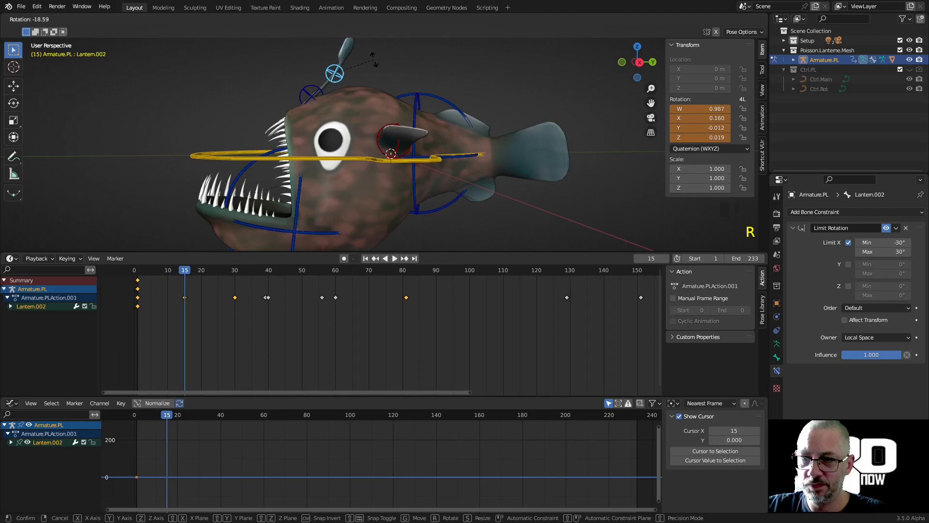
pyautogui.click(374, 60)
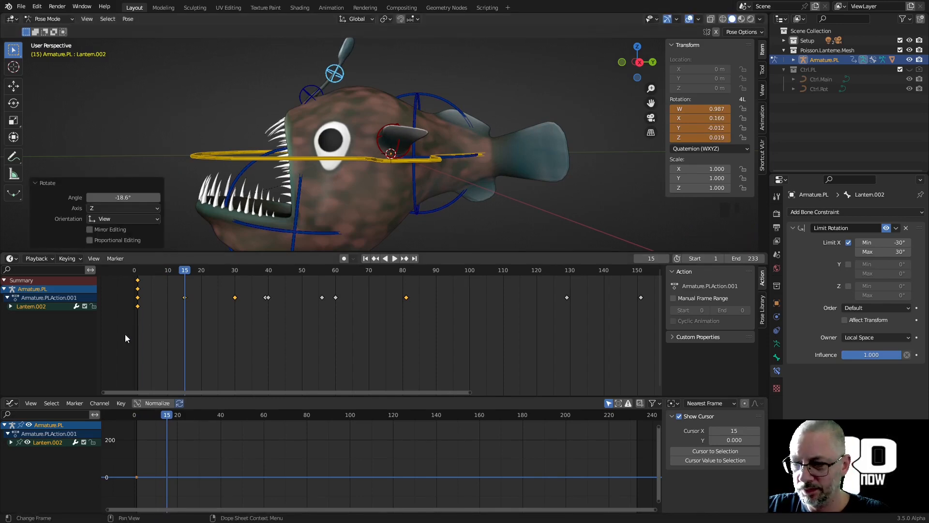
pyautogui.press('i')
pyautogui.click(325, 143)
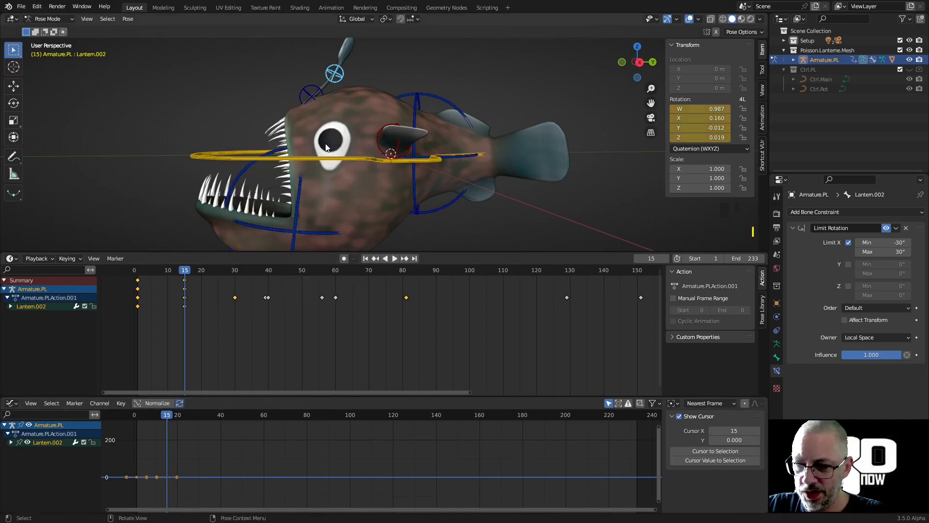
# Expand the Lantern.002 keyframe channels and switch the bone's rotation mode to XYZ Euler
pyautogui.click(10, 307)
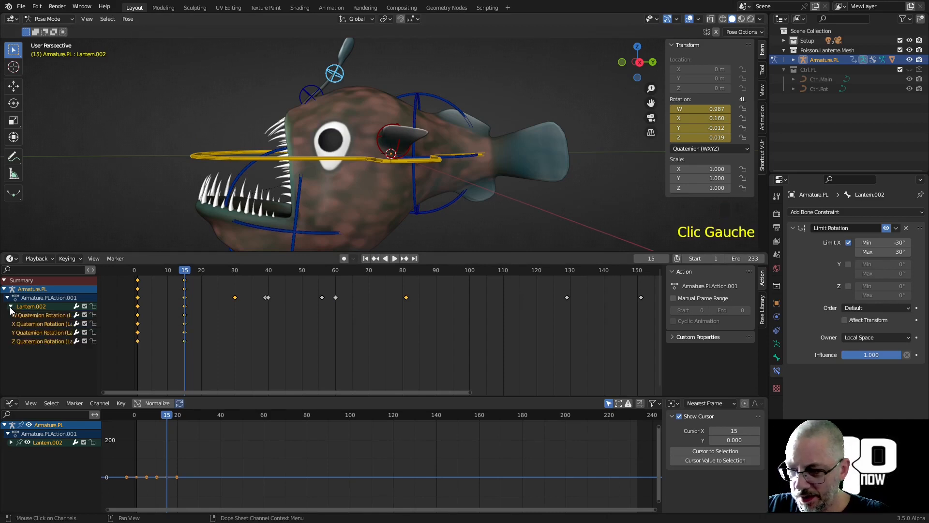
pyautogui.click(697, 148)
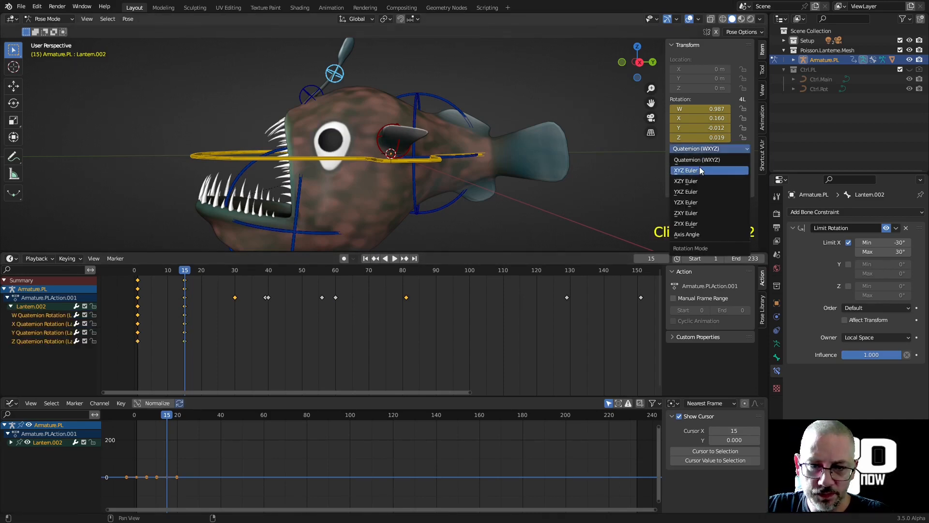
pyautogui.click(699, 169)
# Clear the rotation of Lantern.002 at frame 1 and key its rotation there
pyautogui.moveTo(144, 270); pyautogui.dragTo(184, 304)
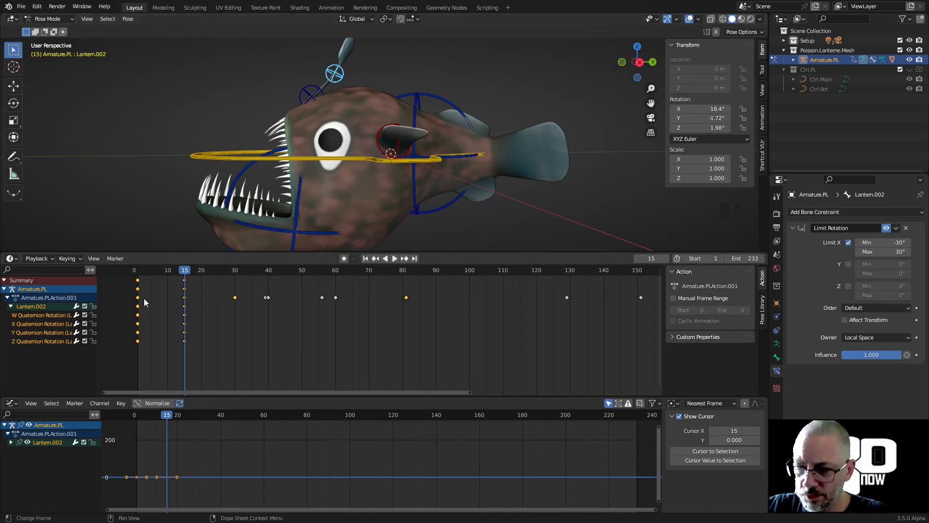
pyautogui.click(137, 270)
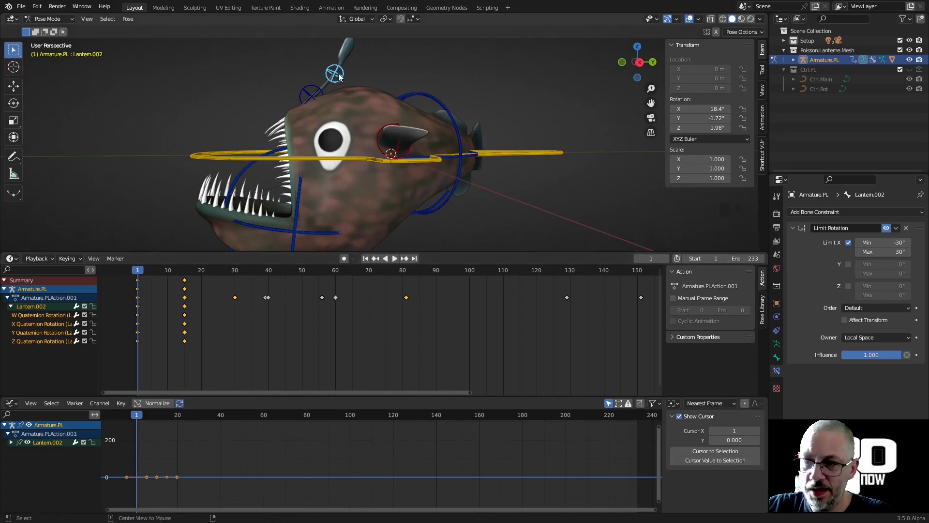
pyautogui.hotkey('alt', 'r')
pyautogui.press('i')
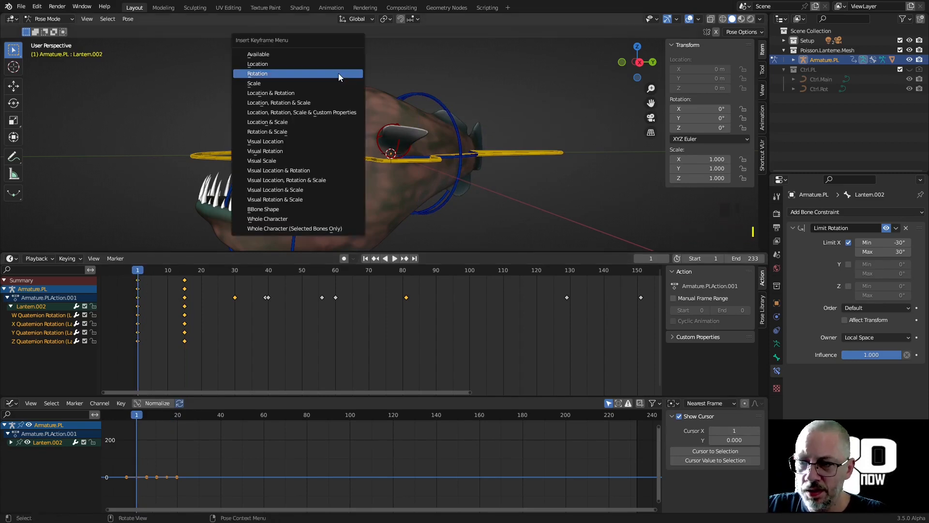
pyautogui.click(338, 74)
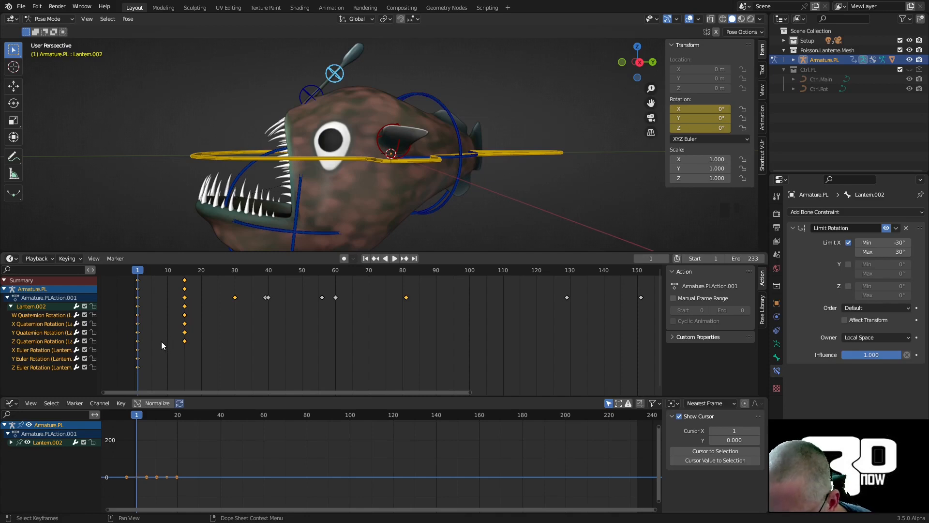
# Delete all keyframes of the Lantern.002 bone
pyautogui.click(60, 307)
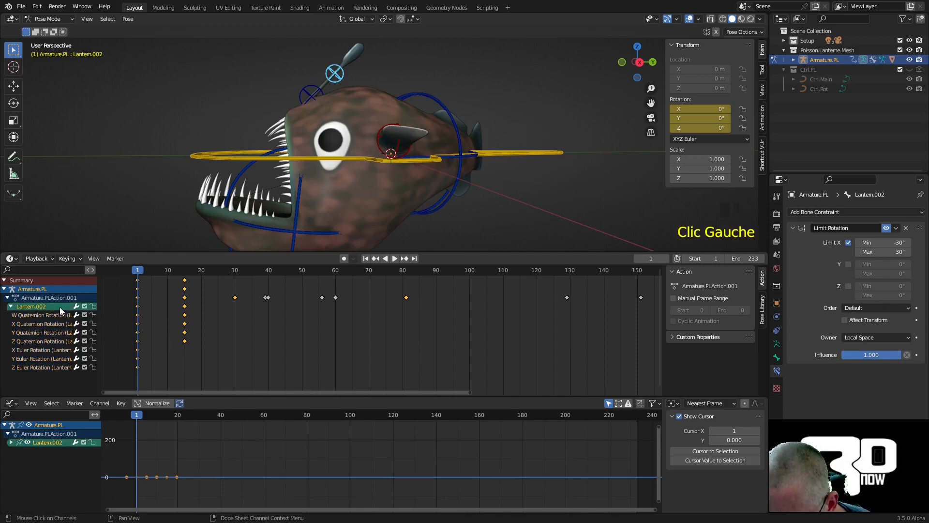
pyautogui.click(205, 454)
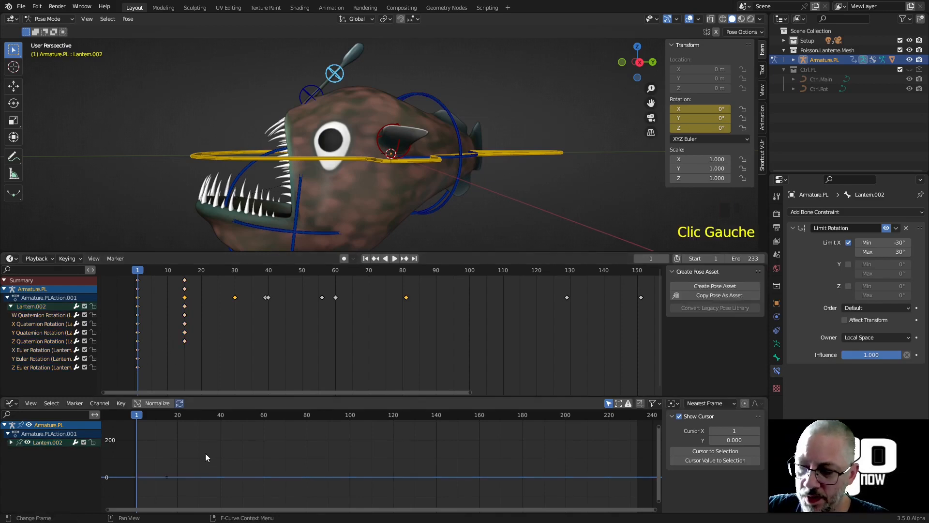
pyautogui.press('a')
pyautogui.press('x')
pyautogui.click(205, 452)
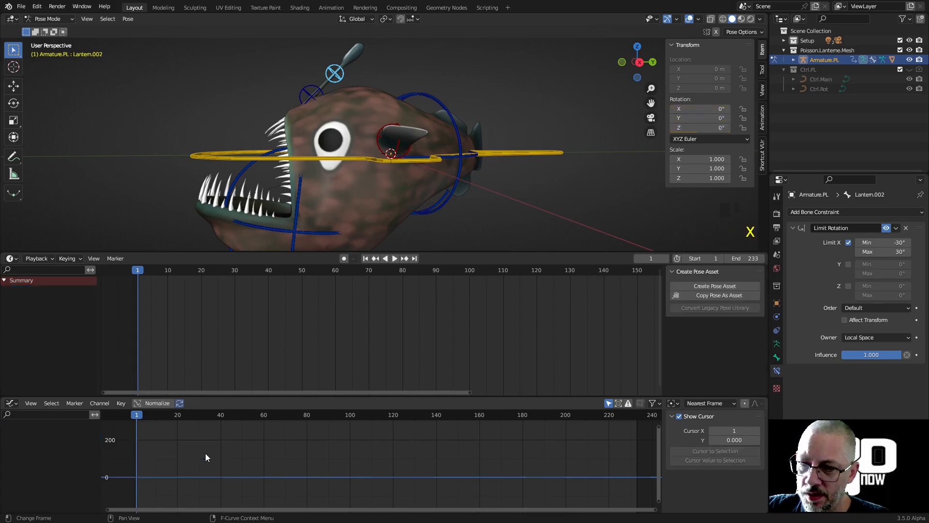
# Compare with Lantern.001's Limit Rotation constraint, then set the constraint's Euler order on Lantern.002 to XYZ Euler
pyautogui.click(310, 92)
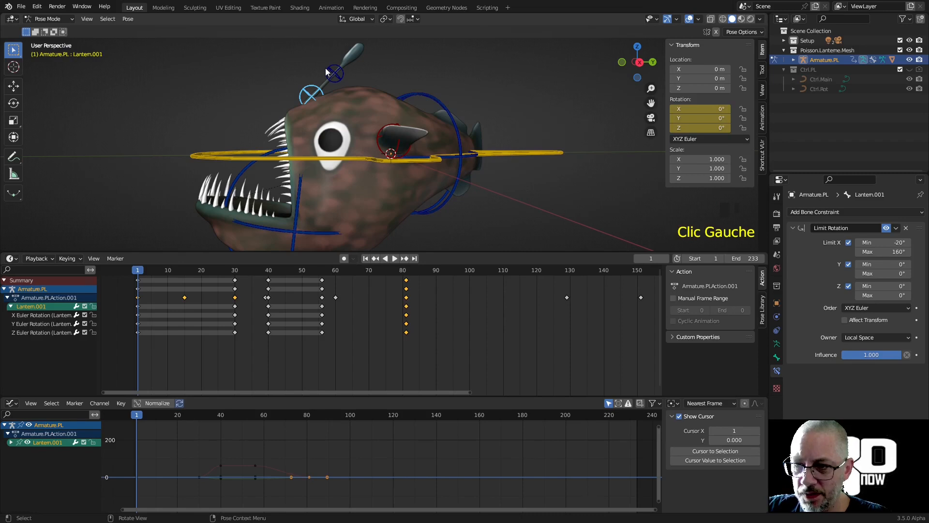
pyautogui.click(326, 72)
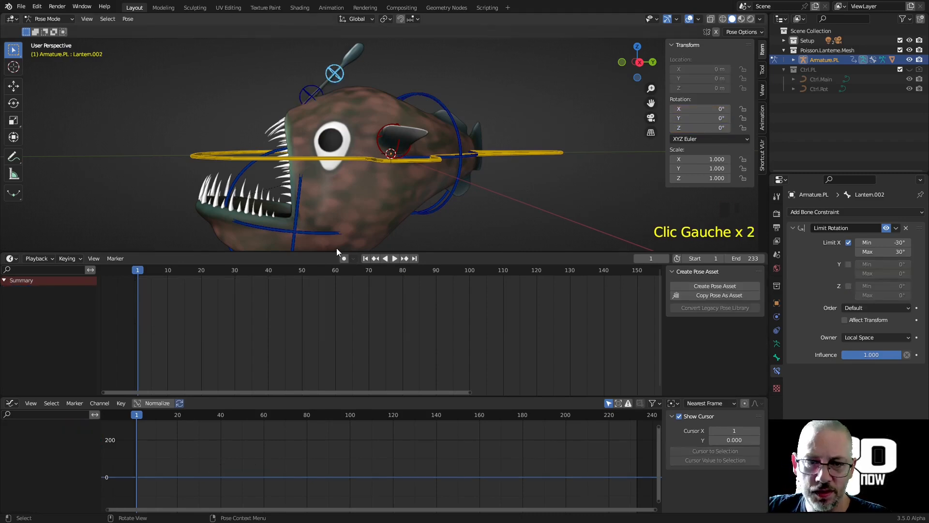
pyautogui.scroll(1, 354, 271)
pyautogui.click(871, 308)
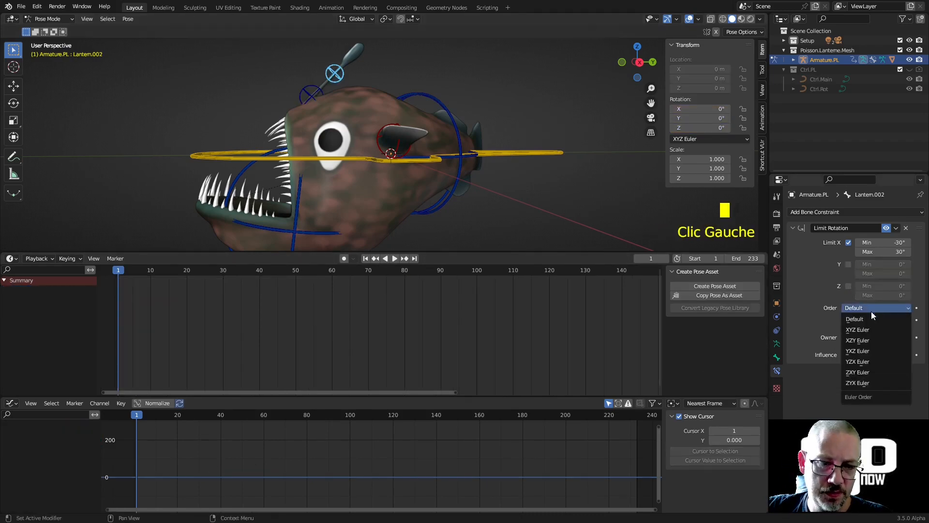
pyautogui.click(871, 326)
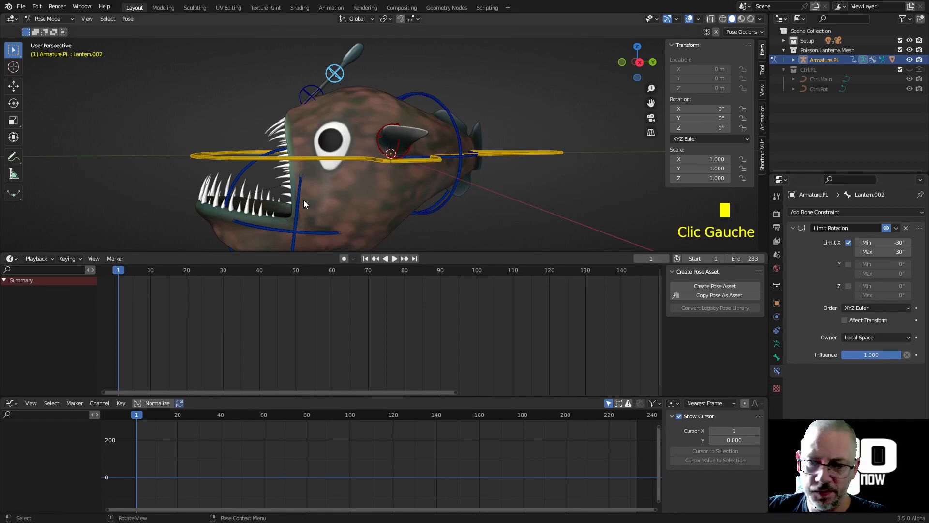
# Key the rotation of Lantern.002 at frame 1 and expand its Euler rotation channels
pyautogui.press('i')
pyautogui.click(327, 152)
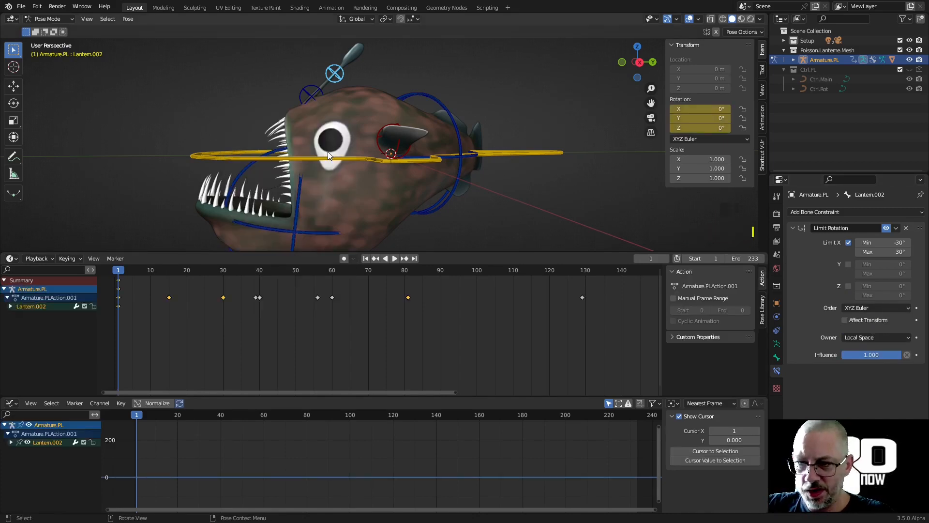
pyautogui.click(10, 307)
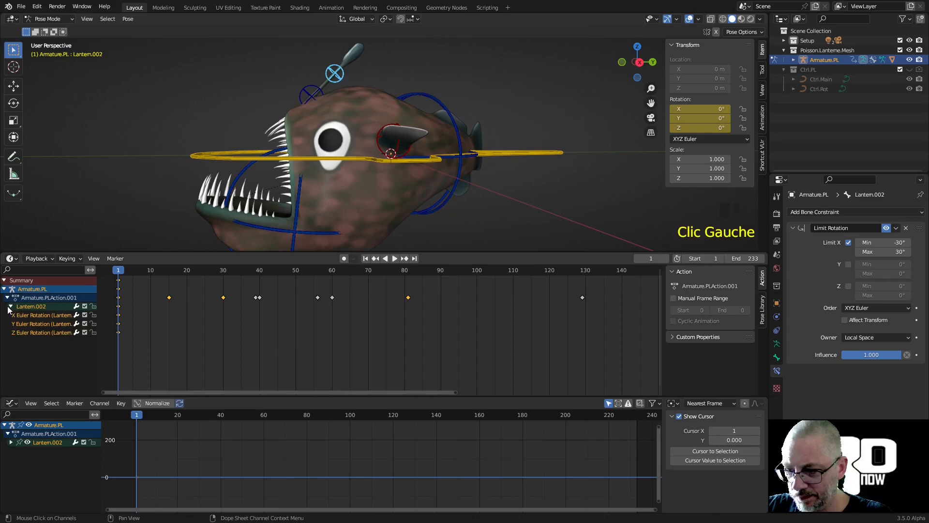
# At frame 30, rotate the Lantern.002 bone about -15.1° in the view and key its rotation
pyautogui.moveTo(120, 270); pyautogui.dragTo(224, 295)
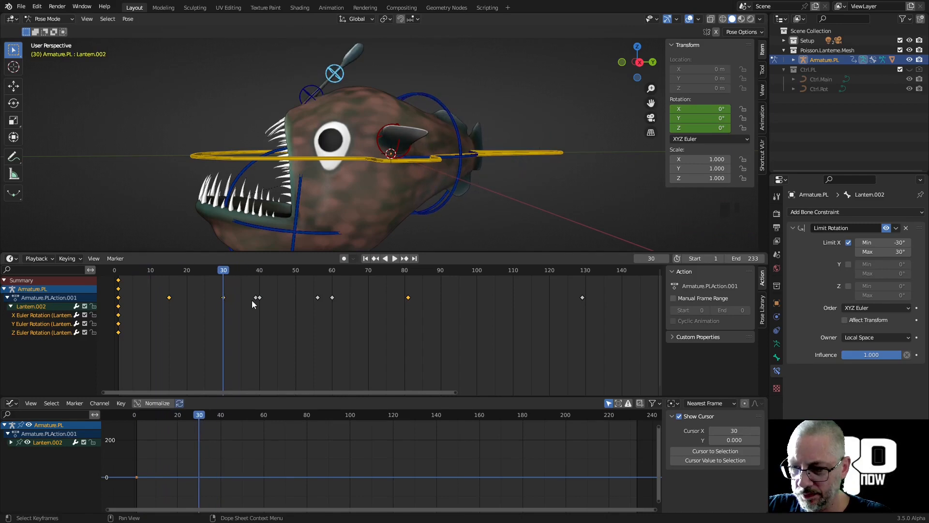
pyautogui.click(256, 297)
pyautogui.click(255, 297)
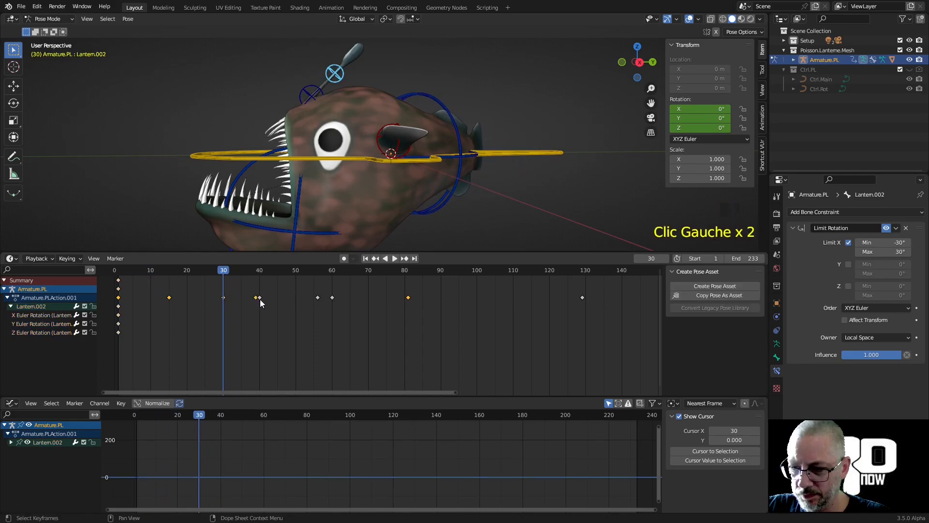
pyautogui.click(260, 298)
pyautogui.click(256, 299)
pyautogui.click(249, 323)
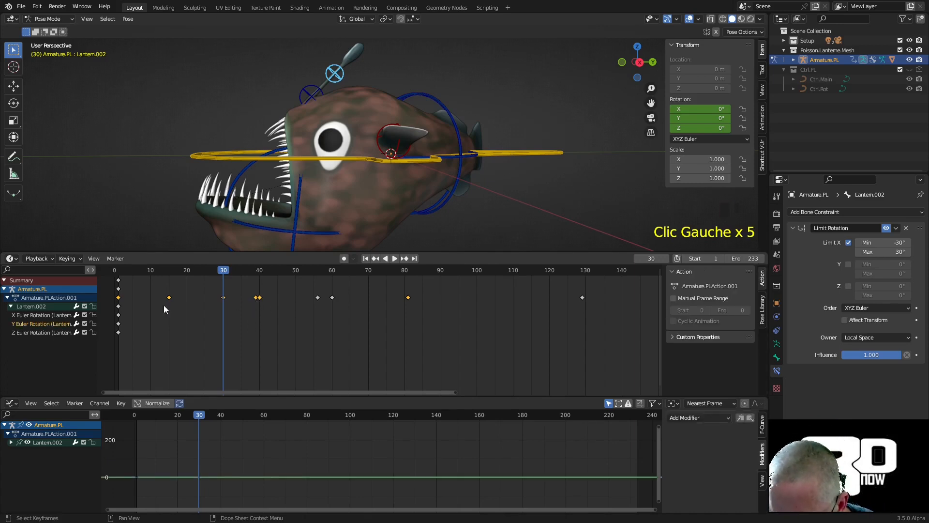
pyautogui.click(65, 315)
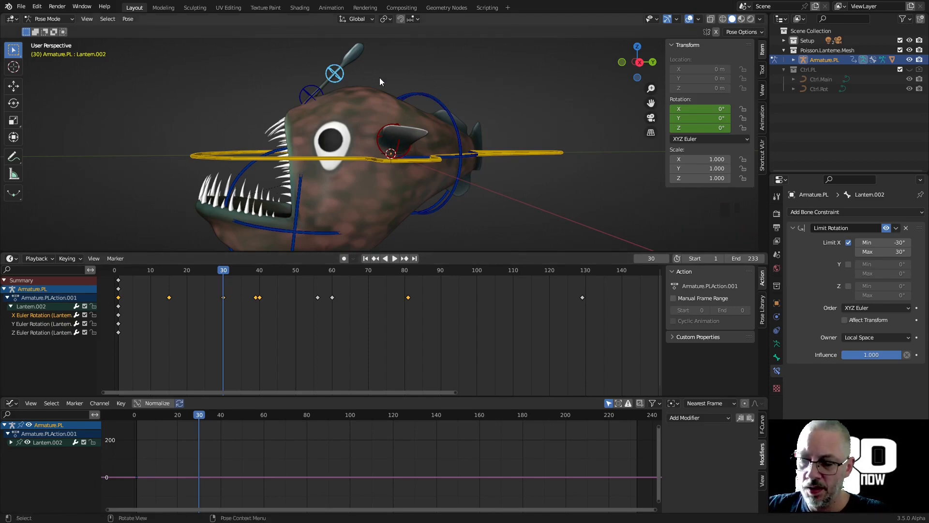
pyautogui.press('r')
pyautogui.click(380, 64)
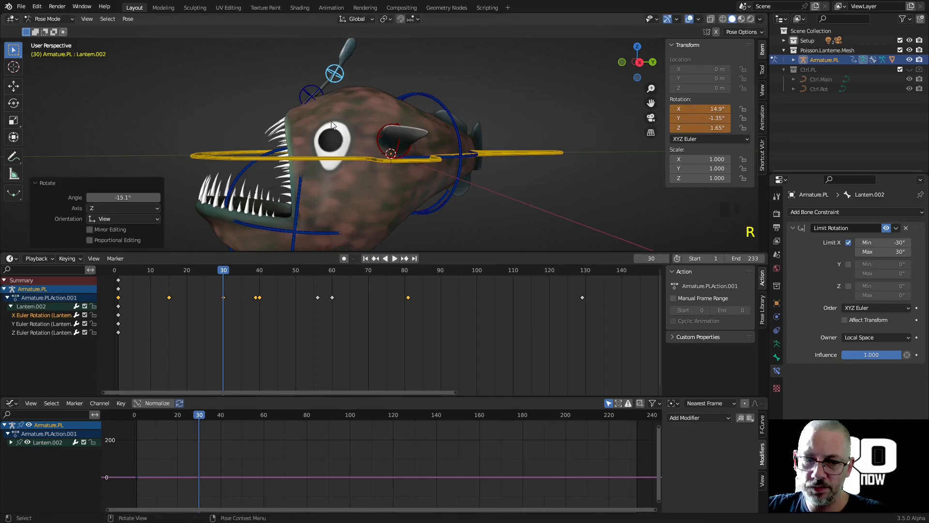
pyautogui.press('i')
pyautogui.click(330, 124)
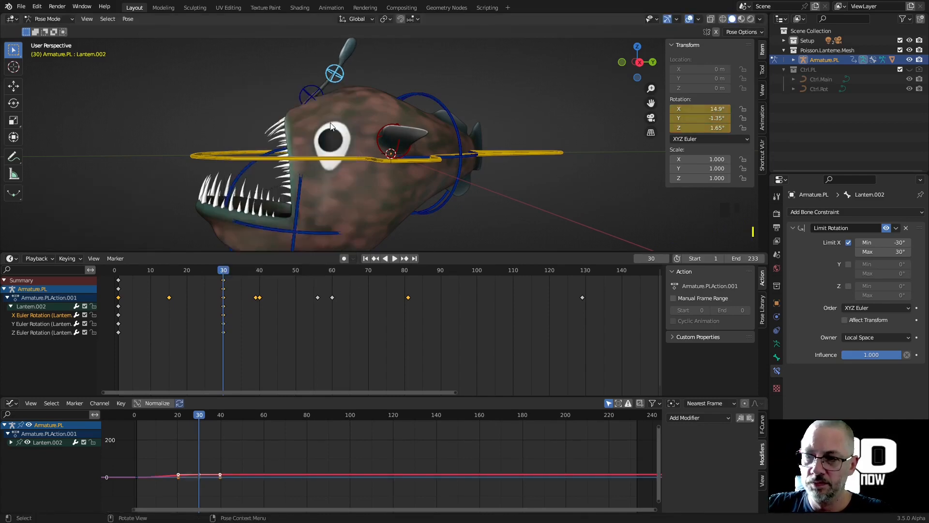
# Duplicate the frame 1 rotation keyframes of Lantern.002 to frame 60
pyautogui.click(224, 280)
pyautogui.press('space')
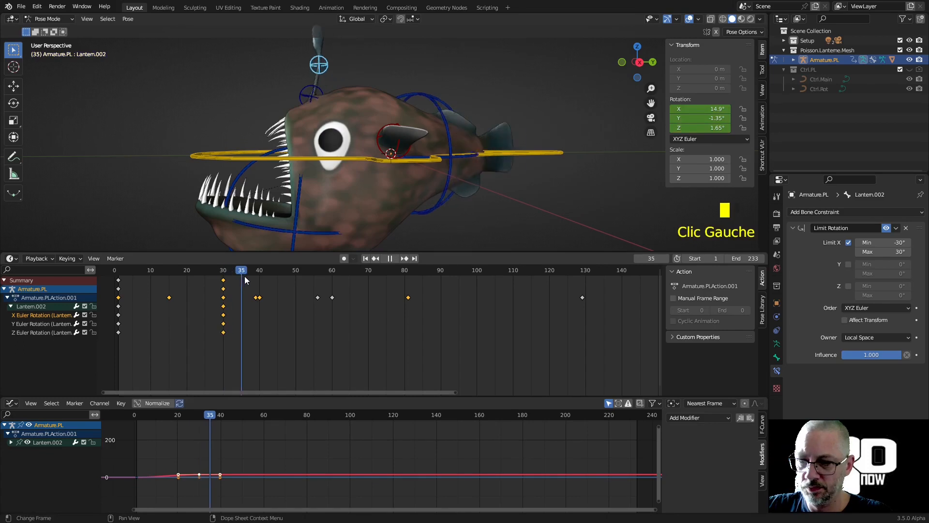
pyautogui.moveTo(325, 275); pyautogui.dragTo(332, 276)
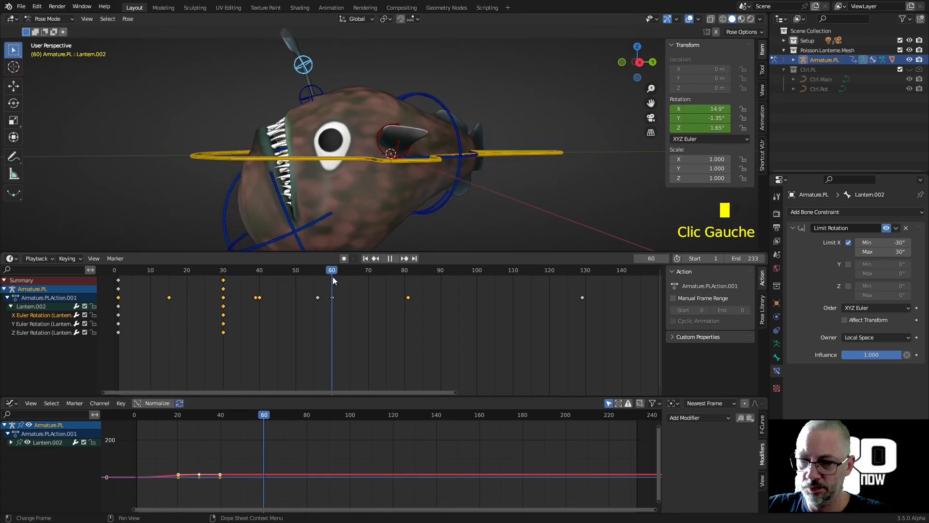
pyautogui.click(118, 306)
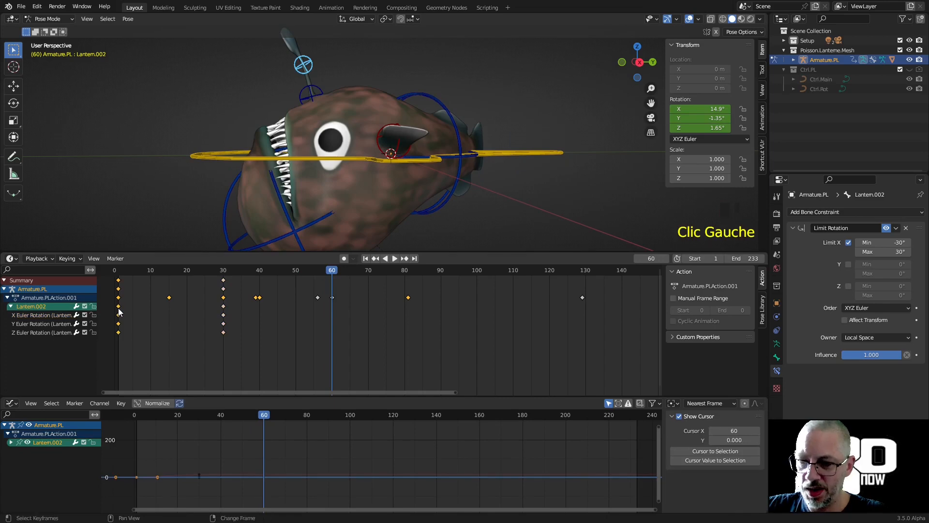
pyautogui.hotkey('shift', 'd')
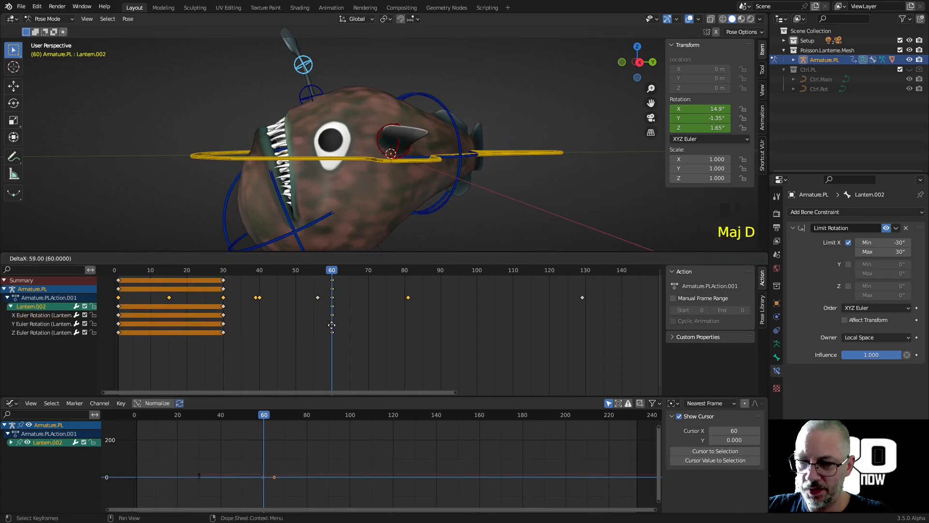
pyautogui.click(332, 325)
# Play the animation from the beginning to check the lantern's movement
pyautogui.moveTo(151, 272); pyautogui.dragTo(115, 278)
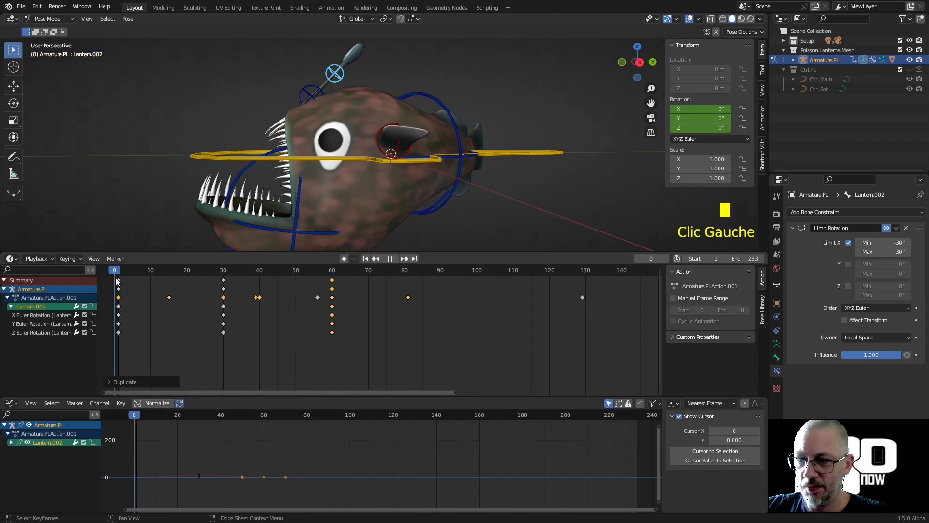
pyautogui.press('space')
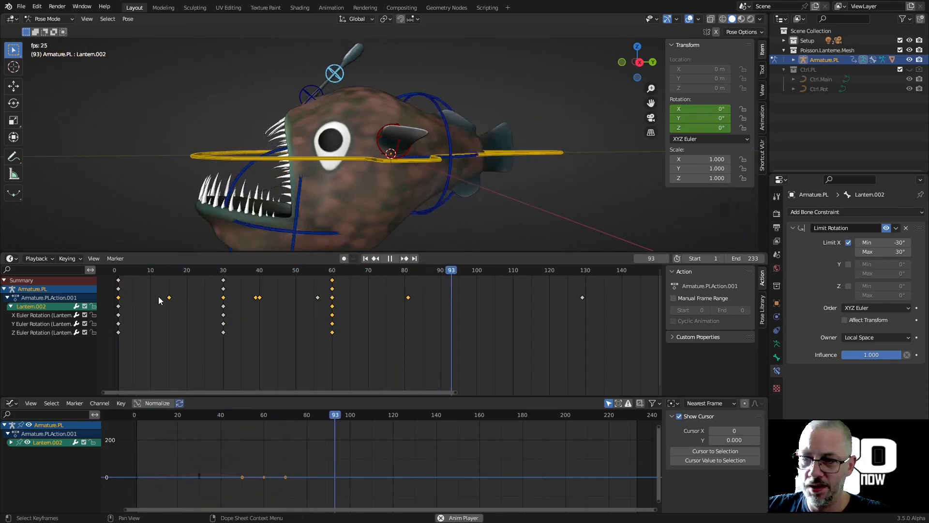
pyautogui.press('space')
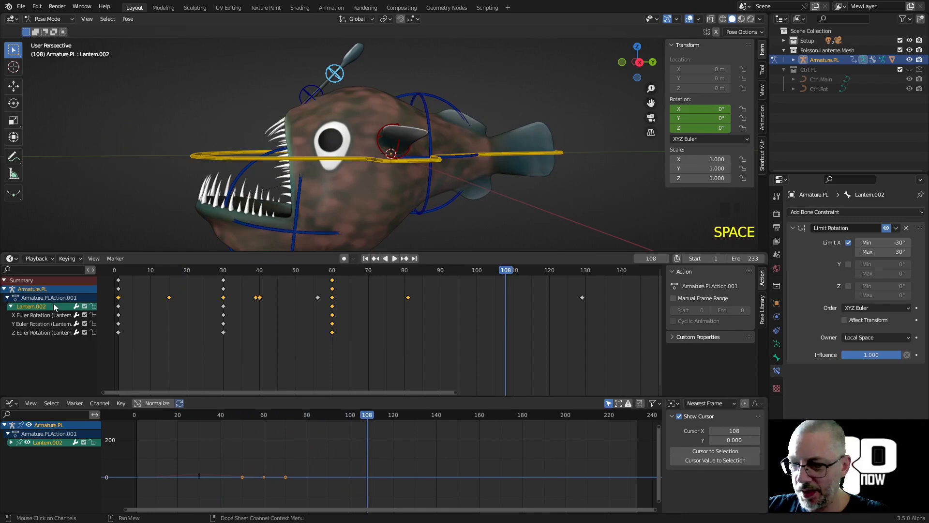
# Select all Lantern.002 rotation keyframes and enable Normalize for their curves in the Graph Editor
pyautogui.press('a')
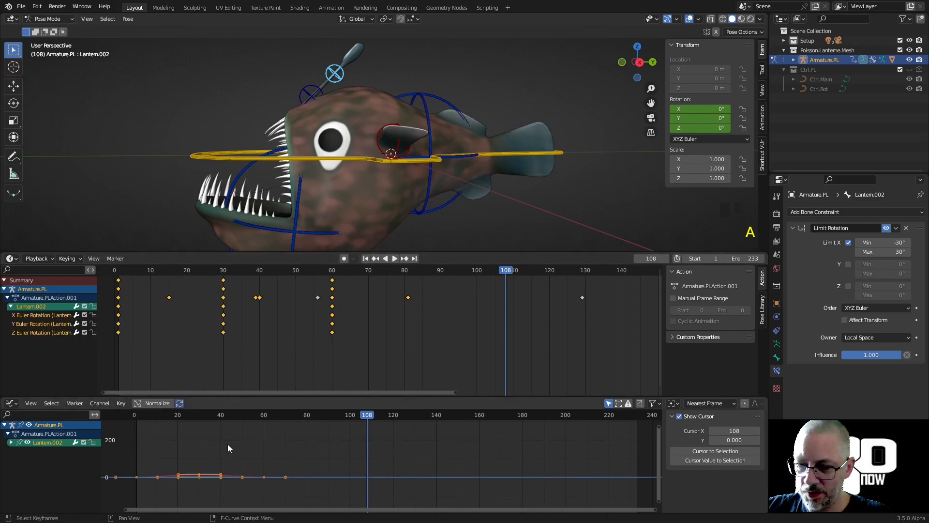
pyautogui.moveTo(211, 450); pyautogui.dragTo(223, 423, button='middle')
pyautogui.click(159, 403)
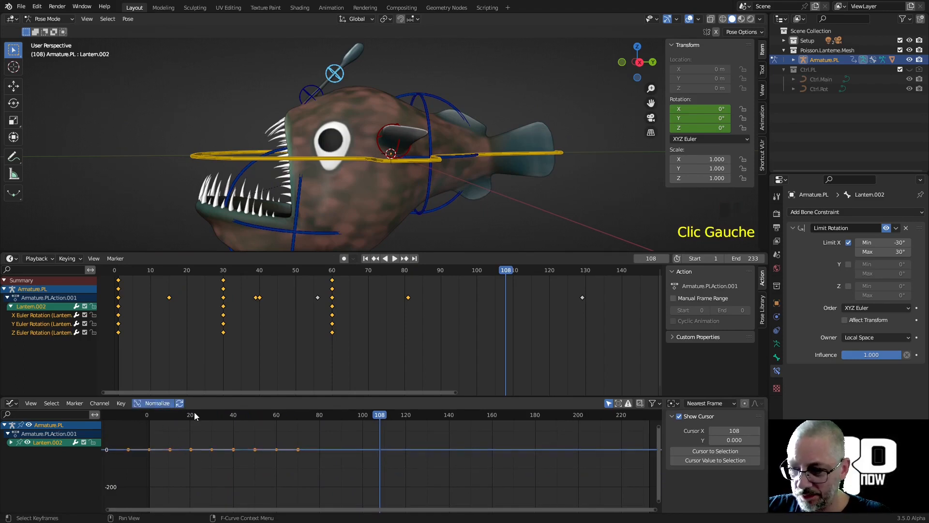
pyautogui.keyDown('ctrl'); pyautogui.moveTo(206, 460); pyautogui.dragTo(318, 498, button='middle'); pyautogui.keyUp('ctrl')
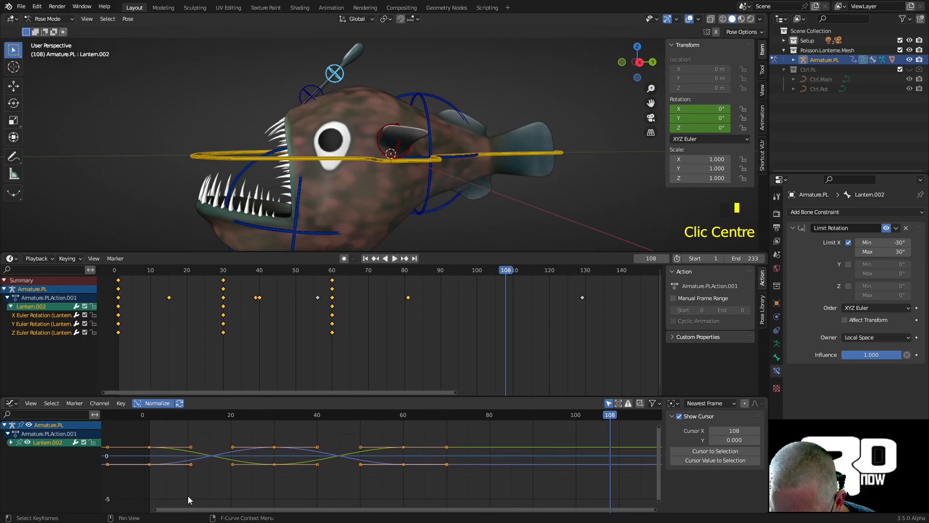
# Expand the Lantern.002 channels in the Graph Editor and examine the X, Y and Z Euler Rotation curves one by one
pyautogui.click(194, 450)
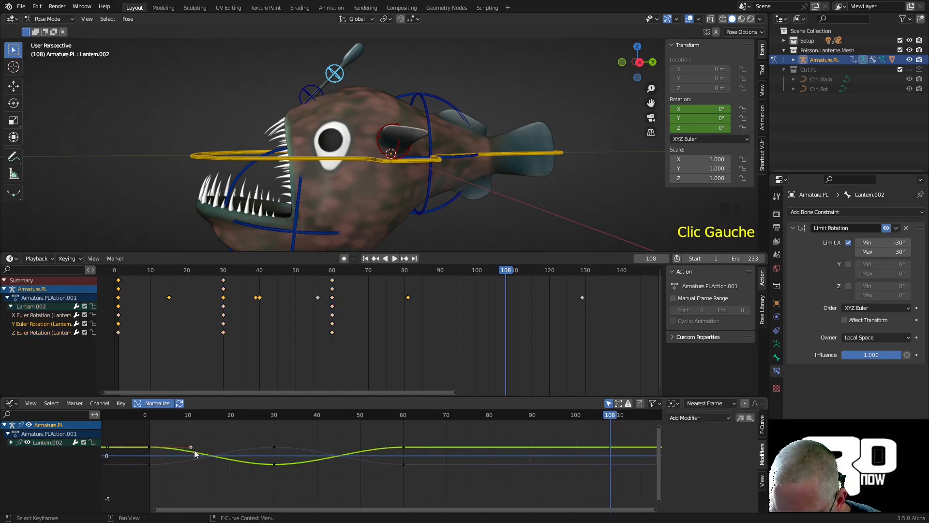
pyautogui.click(191, 460)
pyautogui.click(187, 460)
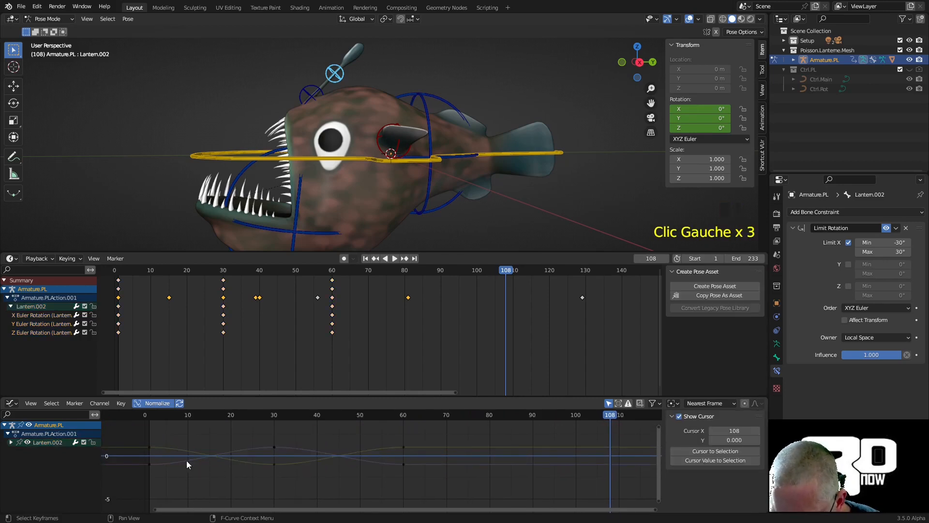
pyautogui.click(10, 442)
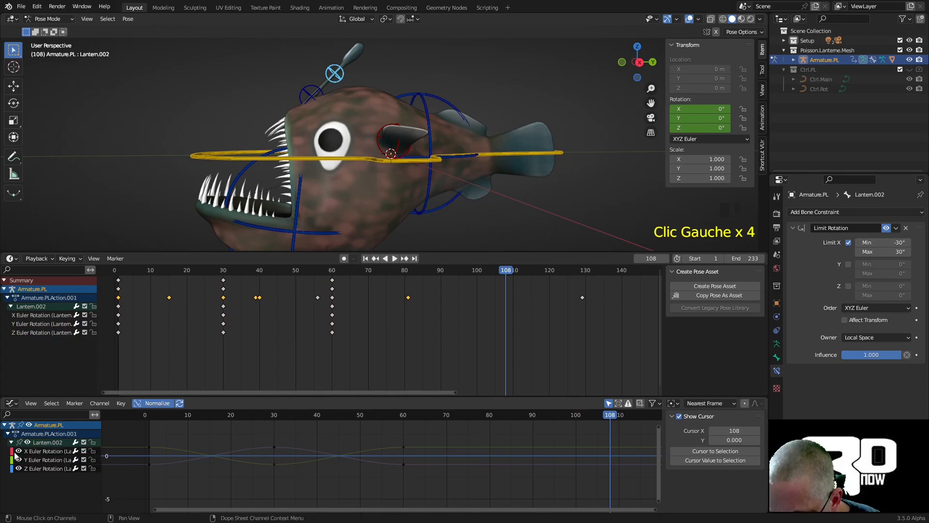
pyautogui.click(54, 451)
pyautogui.click(55, 460)
pyautogui.click(50, 469)
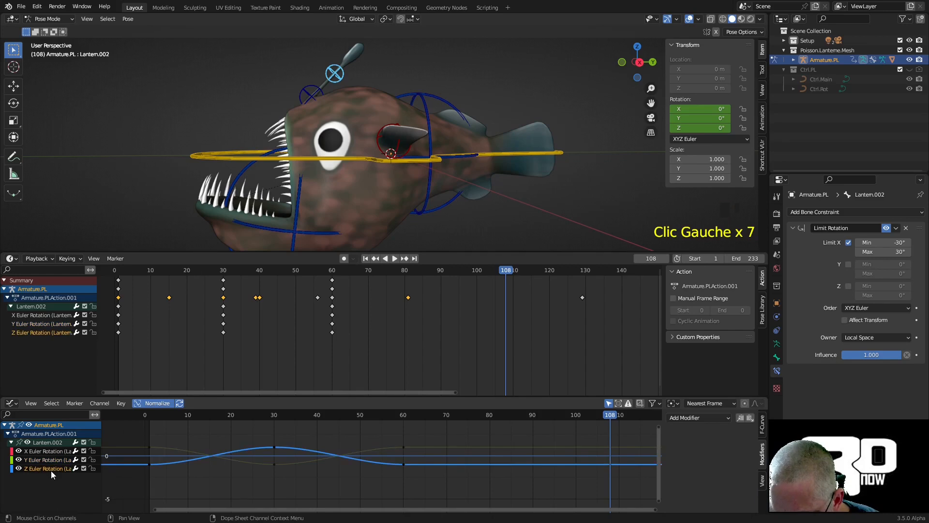
pyautogui.click(51, 460)
pyautogui.click(55, 452)
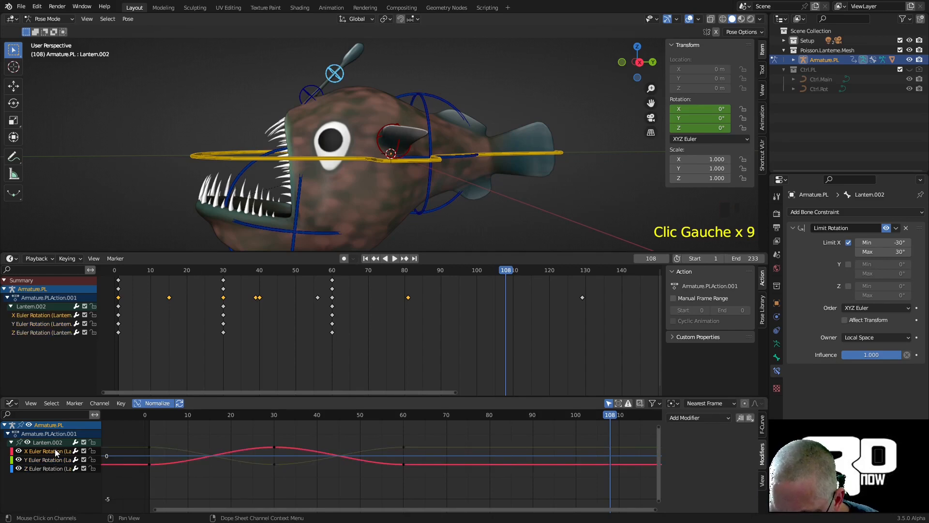
pyautogui.click(51, 460)
pyautogui.click(51, 469)
# Add a Cycles modifier to the X Euler Rotation curve of Lantern.002
pyautogui.click(54, 451)
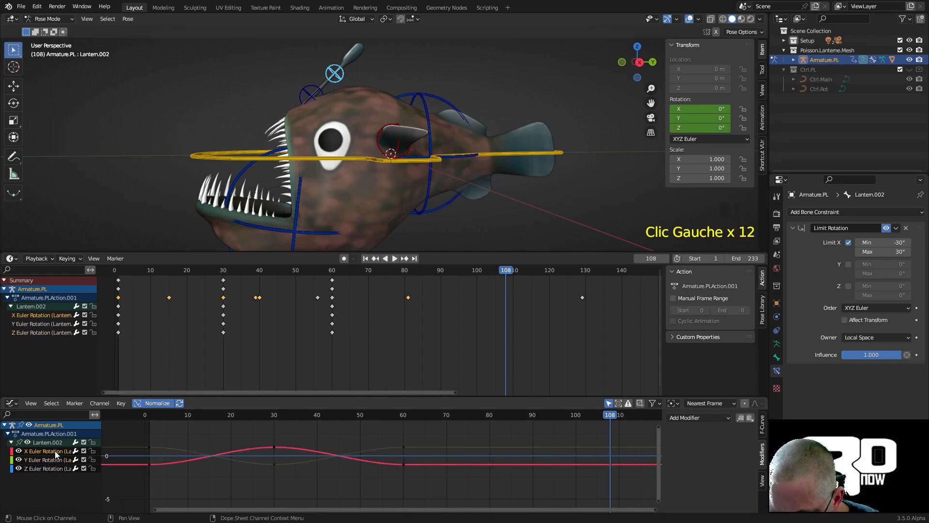
pyautogui.click(761, 446)
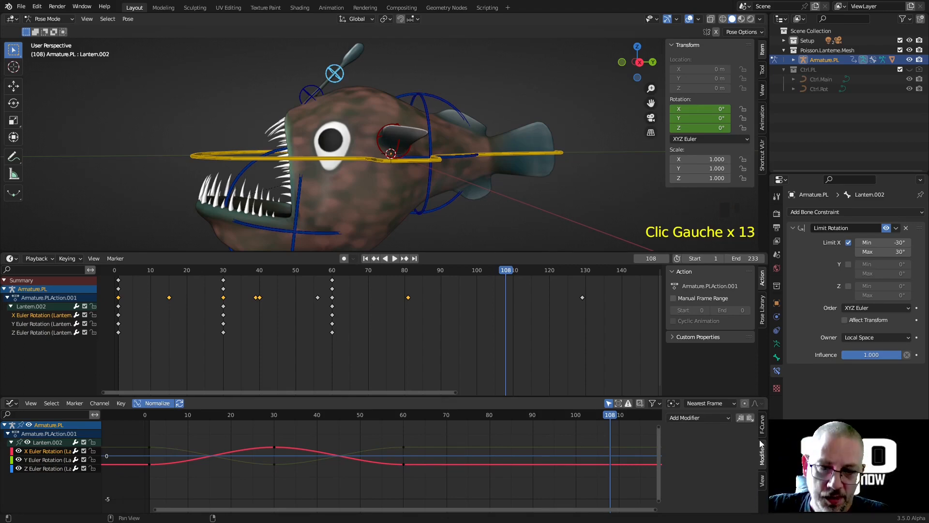
pyautogui.moveTo(708, 417); pyautogui.dragTo(706, 458)
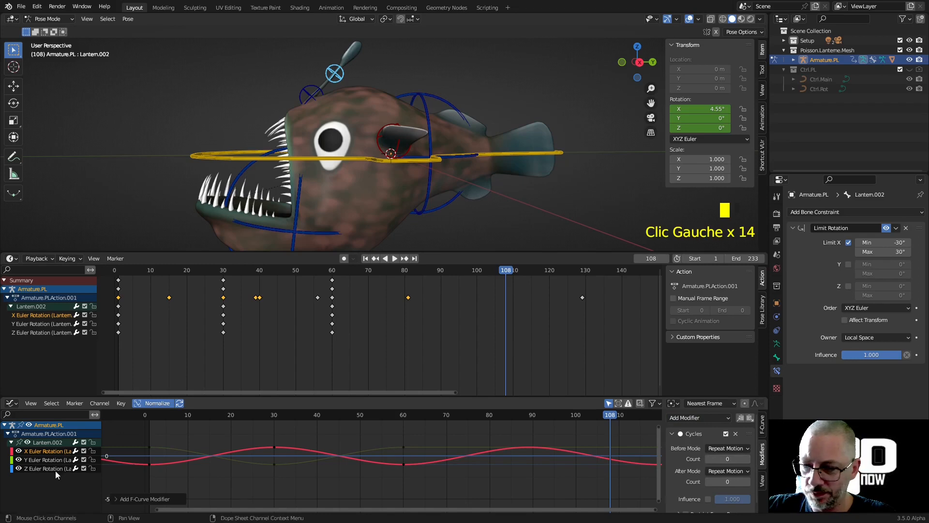
# Add a Cycles modifier to the Y Euler Rotation curve and another to the Z Euler Rotation curve
pyautogui.click(337, 452)
pyautogui.click(710, 416)
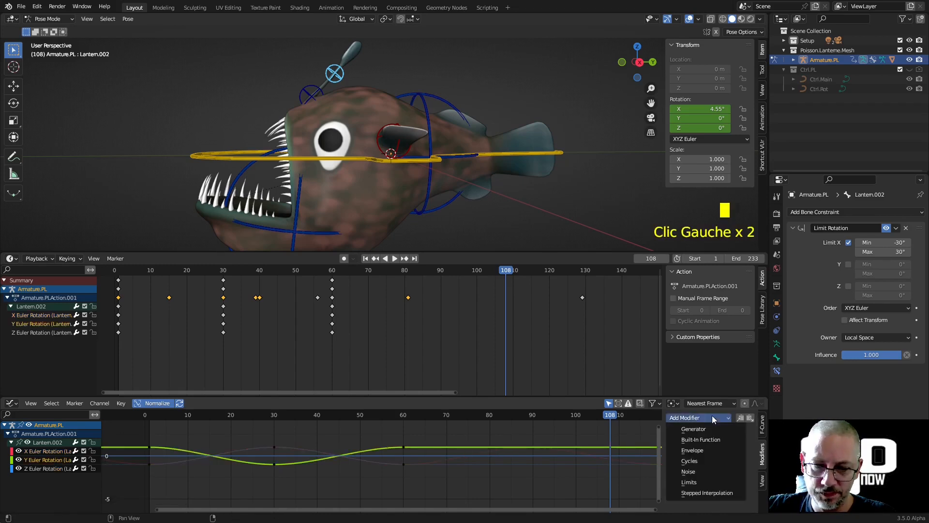
pyautogui.click(710, 461)
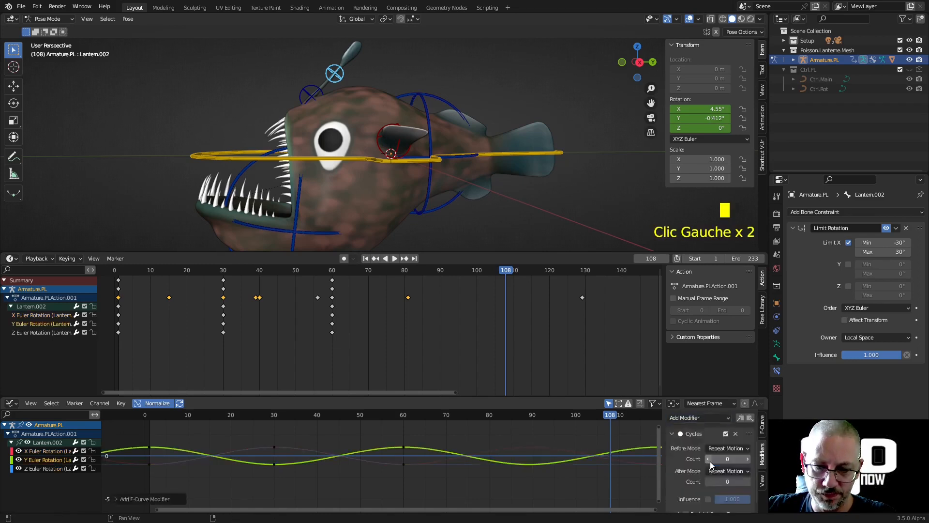
pyautogui.click(45, 469)
pyautogui.click(707, 417)
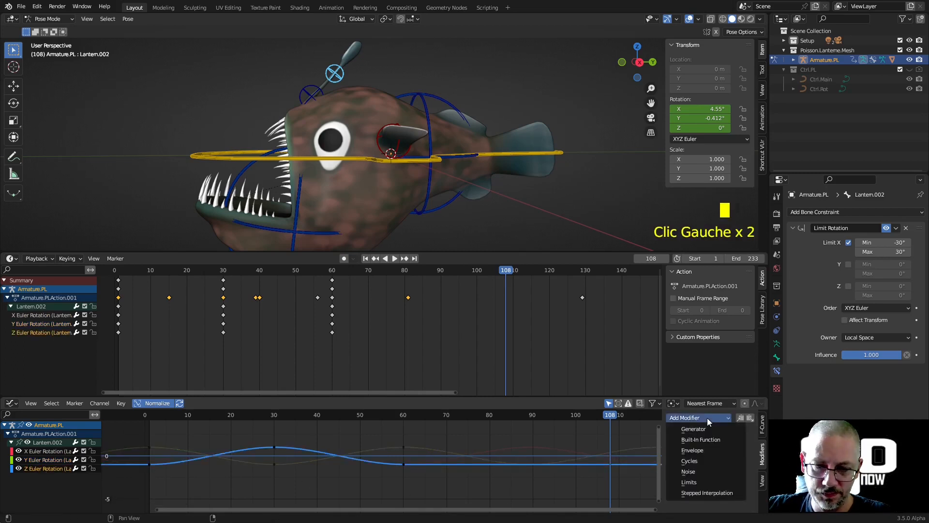
pyautogui.click(712, 460)
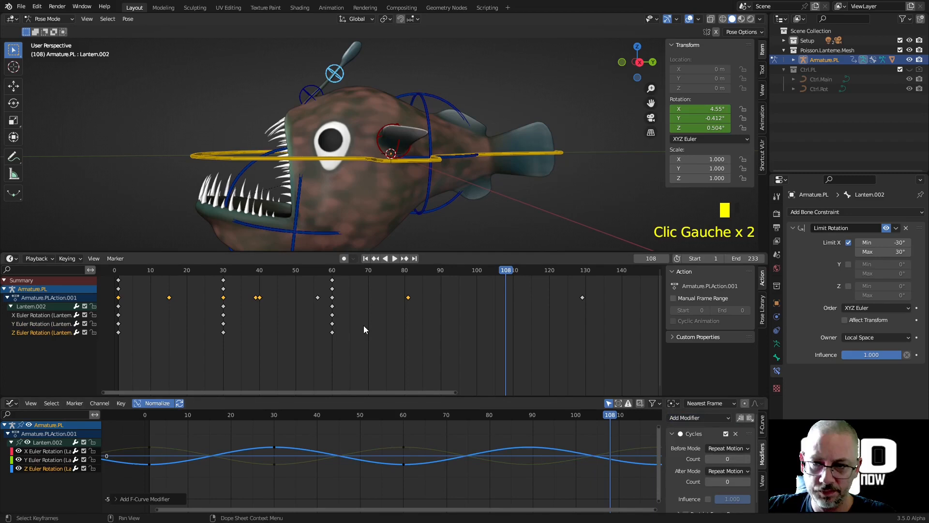
# Play the animation and check the lantern's looping movement from a front three-quarter view
pyautogui.press('space')
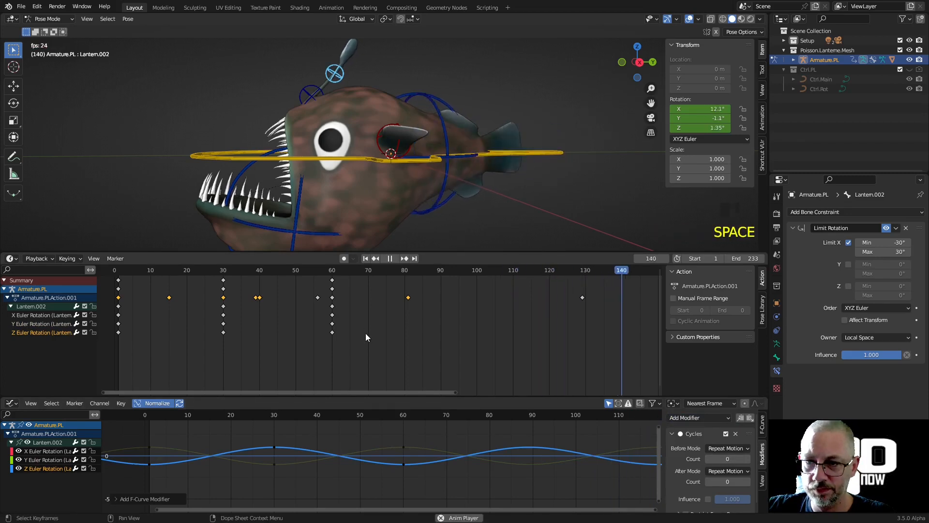
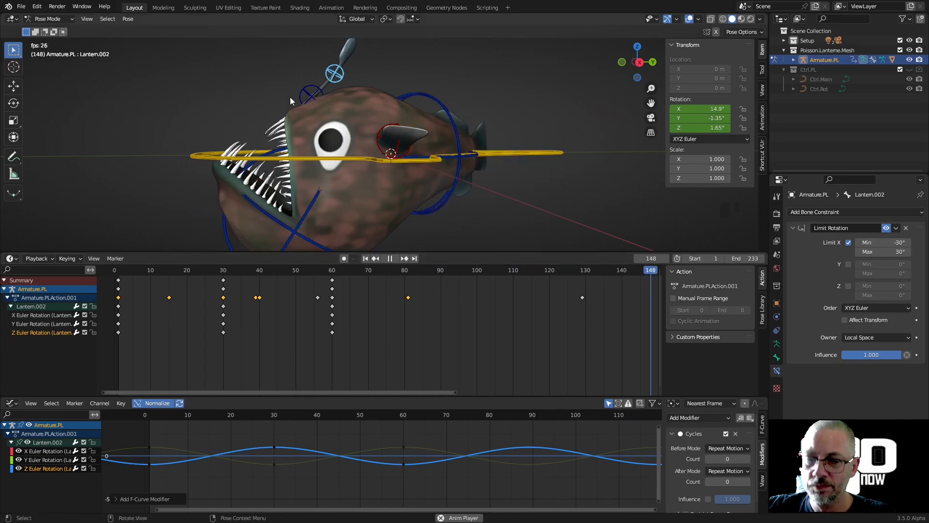
pyautogui.moveTo(289, 96); pyautogui.dragTo(406, 167, button='middle')
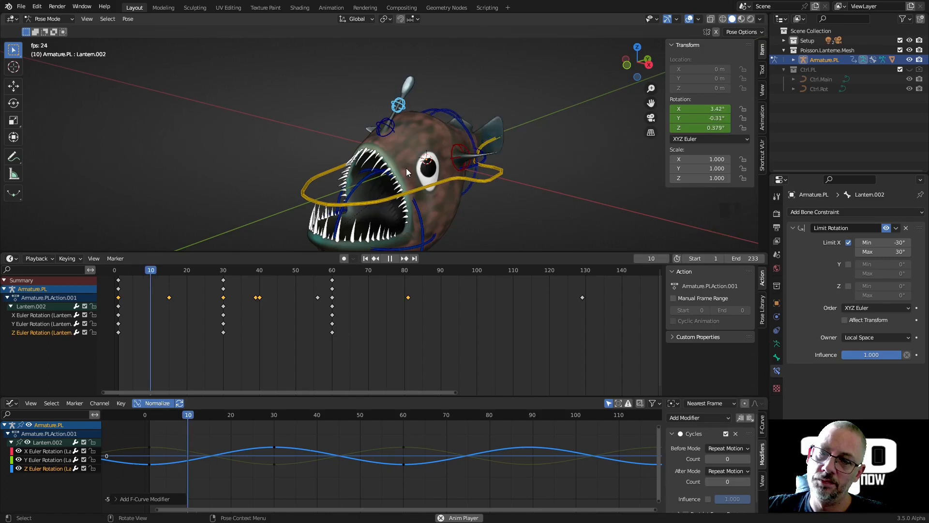
pyautogui.keyDown('shift'); pyautogui.moveTo(428, 187); pyautogui.dragTo(408, 160, button='middle'); pyautogui.keyUp('shift')
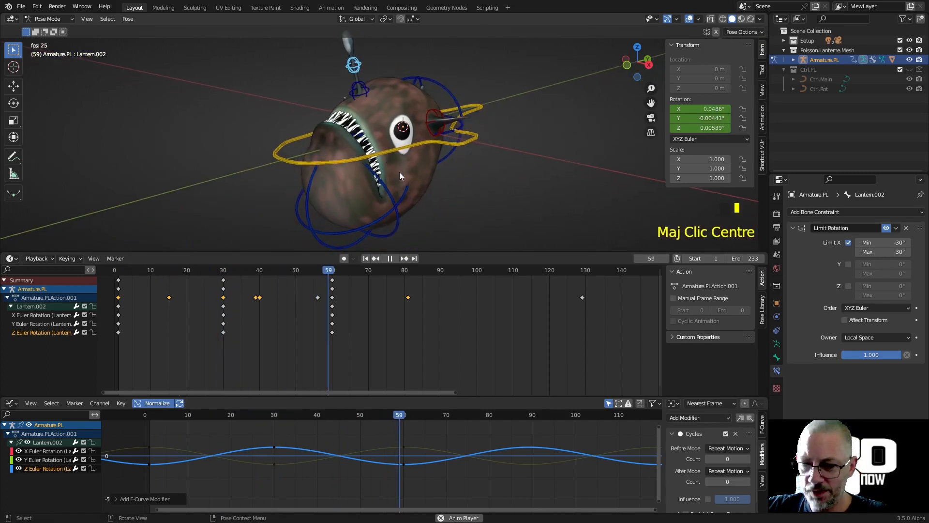
pyautogui.press('space')
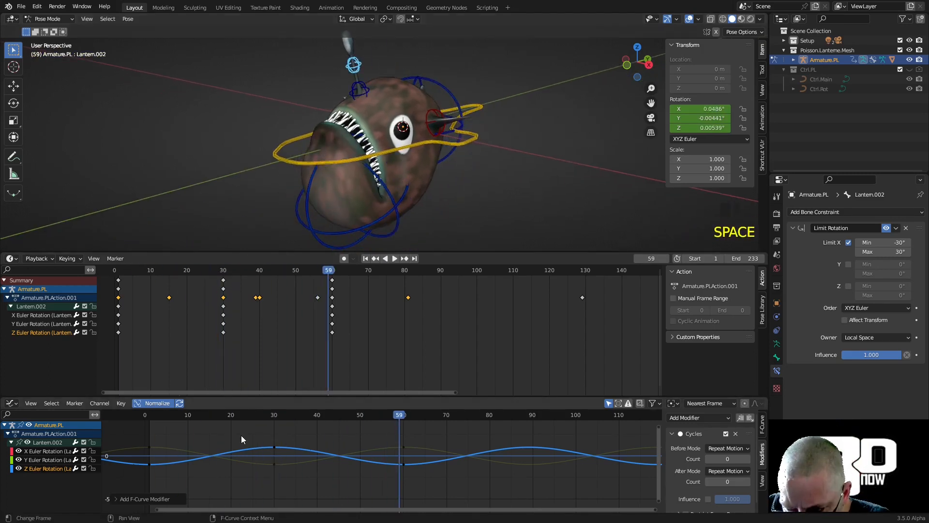
# Go to frame 60 and examine how the Lantern.002 rotation curves repeat beyond their keyframes
pyautogui.click(332, 272)
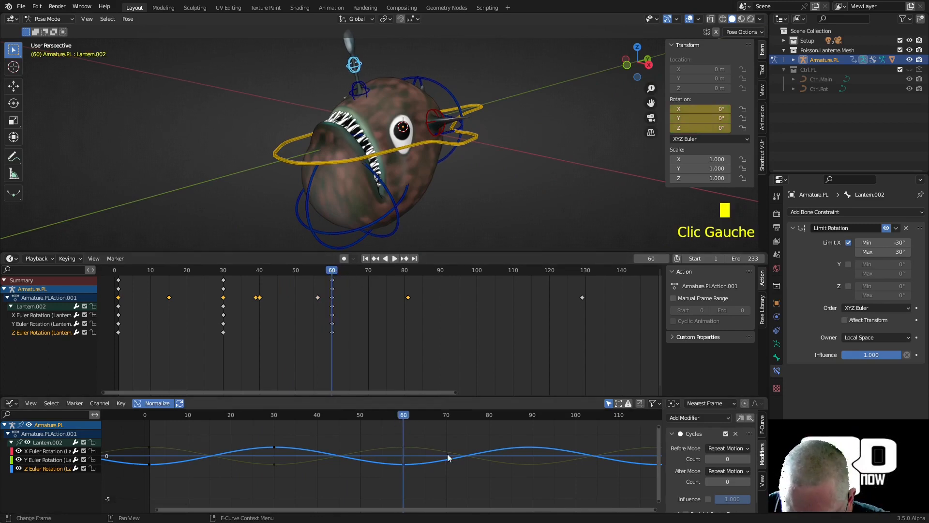
pyautogui.scroll(-13, 443, 452)
pyautogui.moveTo(443, 452); pyautogui.dragTo(413, 454, button='middle')
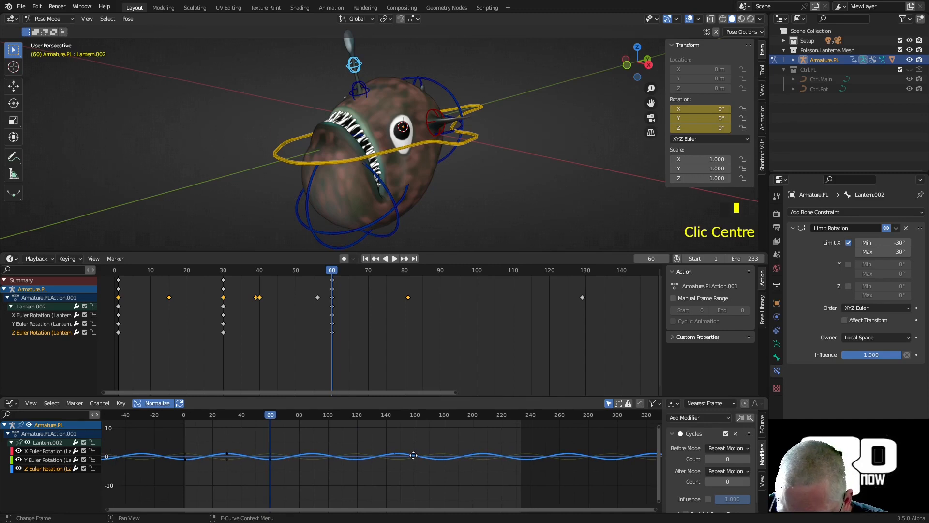
pyautogui.scroll(3, 531, 472)
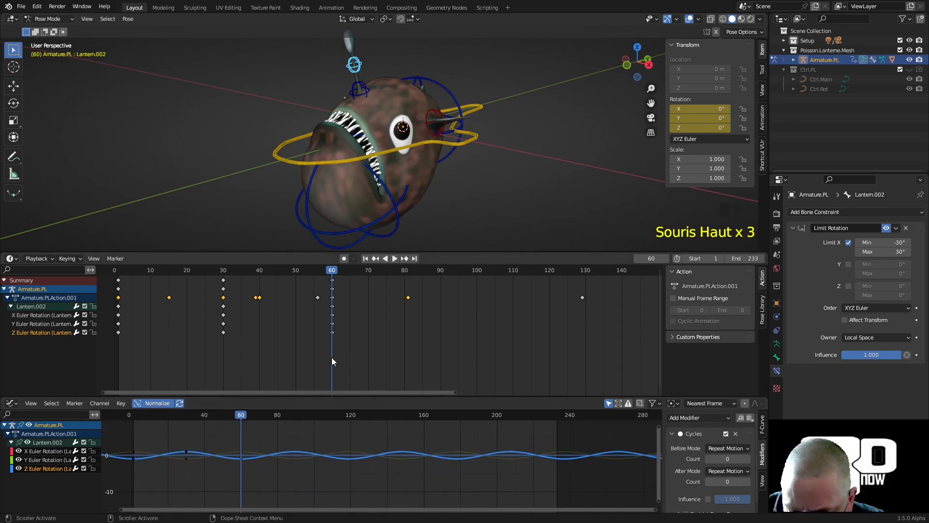
pyautogui.press('a')
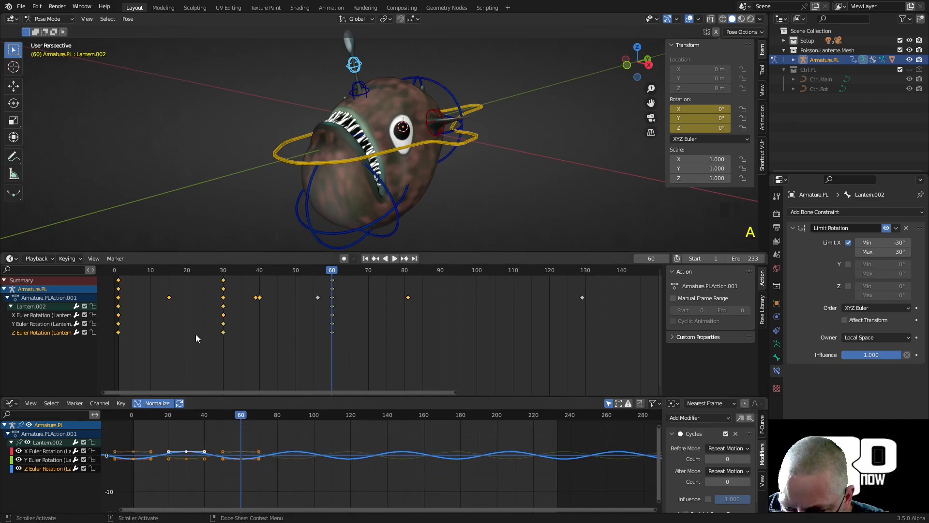
pyautogui.click(204, 341)
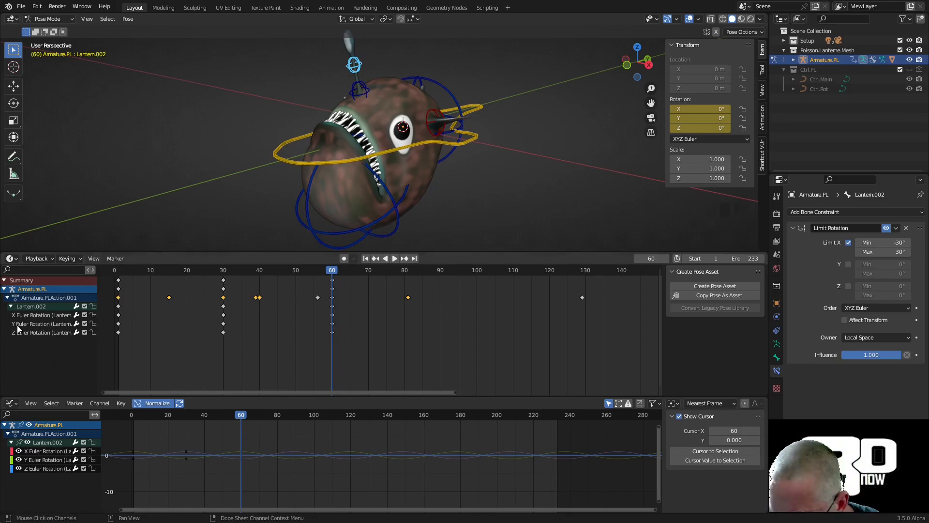
# Select the Lantern.002 channel group together with its X, Y and Z Euler Rotation channels in the Dope Sheet
pyautogui.click(52, 308)
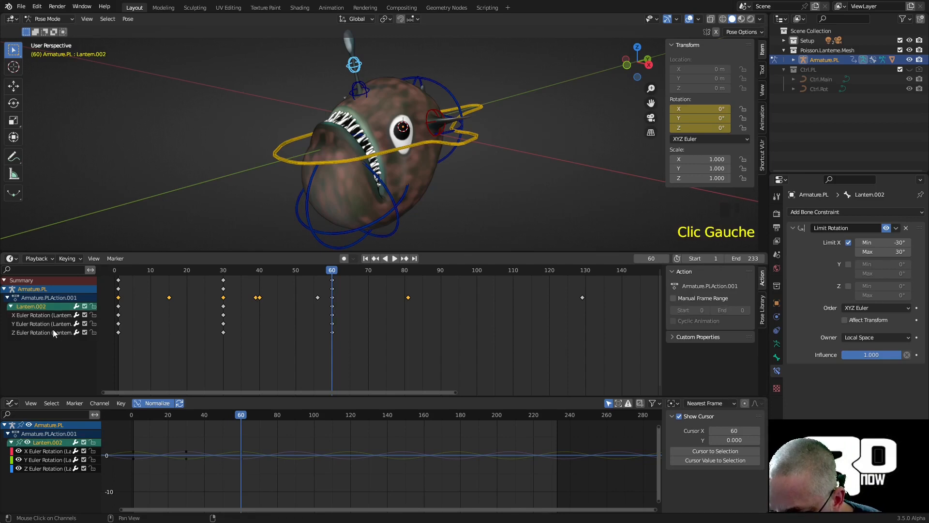
pyautogui.keyDown('shift'); pyautogui.click(52, 332); pyautogui.keyUp('shift')
pyautogui.keyDown('shift'); pyautogui.click(49, 324); pyautogui.keyUp('shift')
pyautogui.keyDown('shift'); pyautogui.click(48, 315); pyautogui.keyUp('shift')
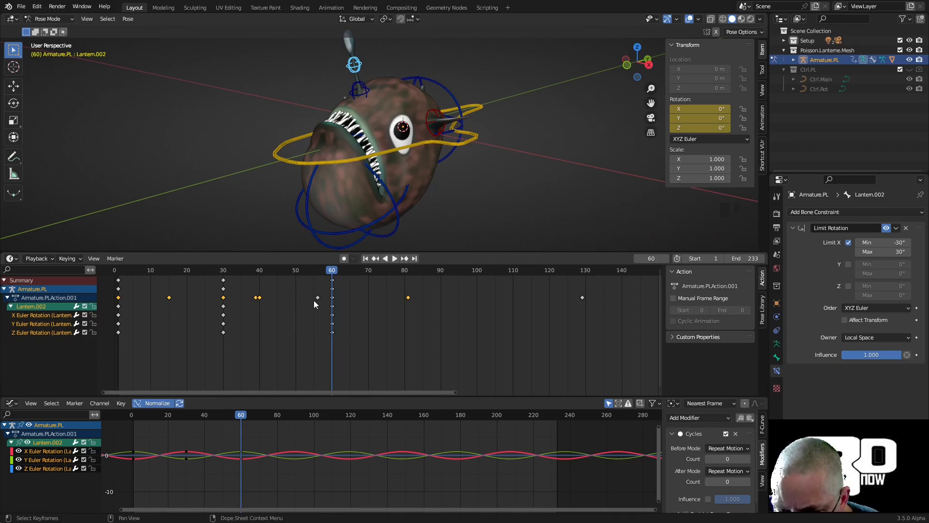
# Play the animation briefly, return the playhead to frame 1 and stop playback
pyautogui.click(395, 258)
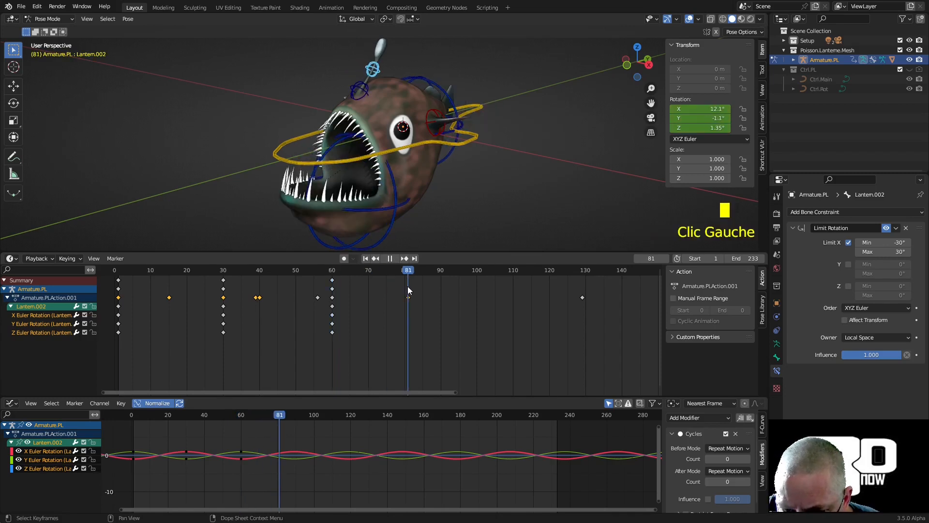
pyautogui.moveTo(408, 286); pyautogui.dragTo(117, 318)
pyautogui.press('space')
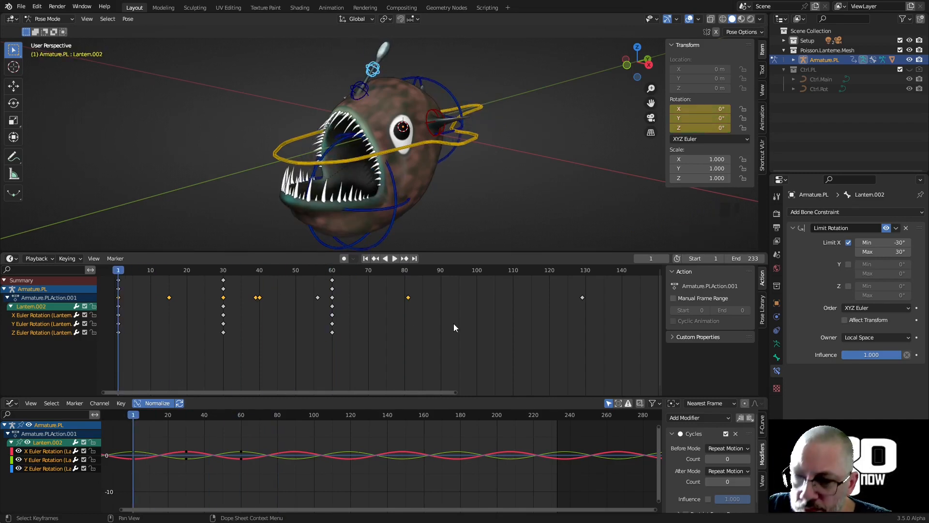
pyautogui.press('s')
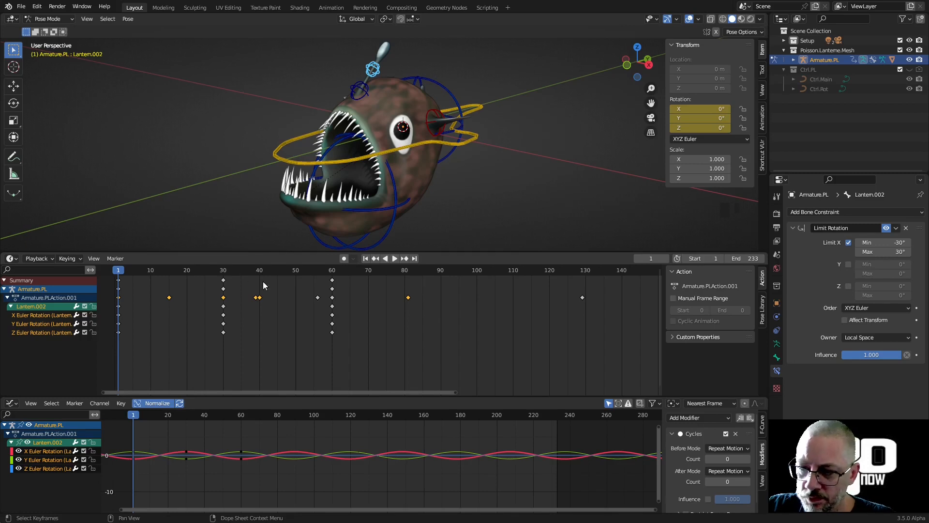
pyautogui.press('s')
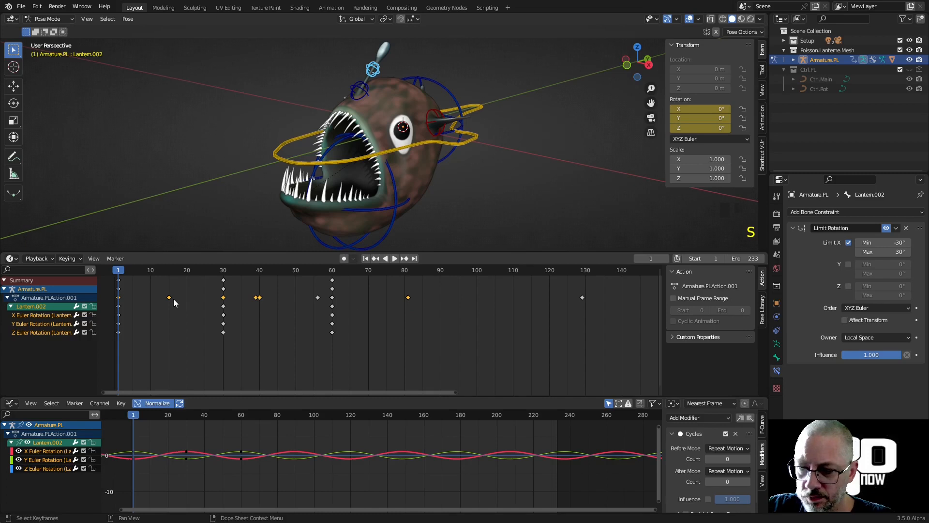
pyautogui.press('s')
pyautogui.press('s')
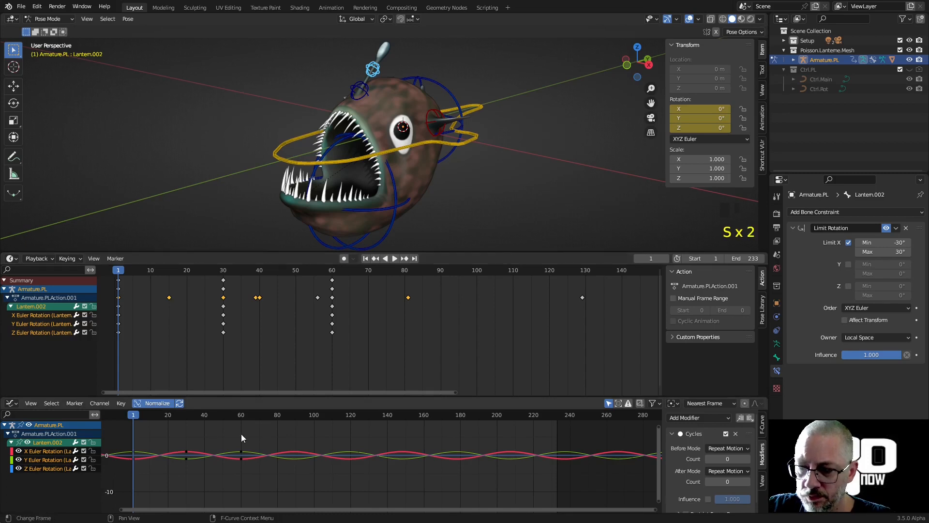
# Clear the channel selection and reselect Lantern.002's three Euler Rotation channels, along with the Lantern.002 bone in the viewport
pyautogui.click(158, 293)
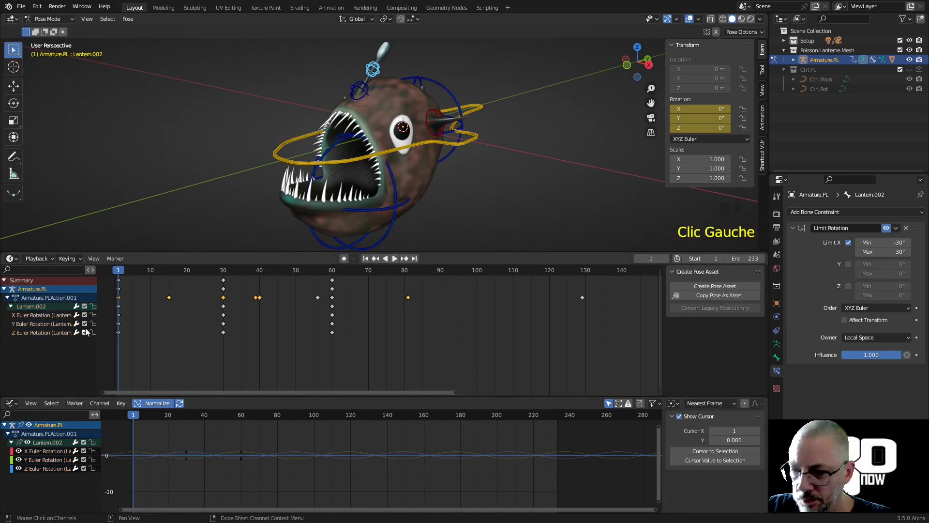
pyautogui.click(38, 307)
pyautogui.click(42, 317)
pyautogui.keyDown('shift'); pyautogui.click(47, 331); pyautogui.keyUp('shift')
pyautogui.keyDown('shift'); pyautogui.click(46, 331); pyautogui.keyUp('shift')
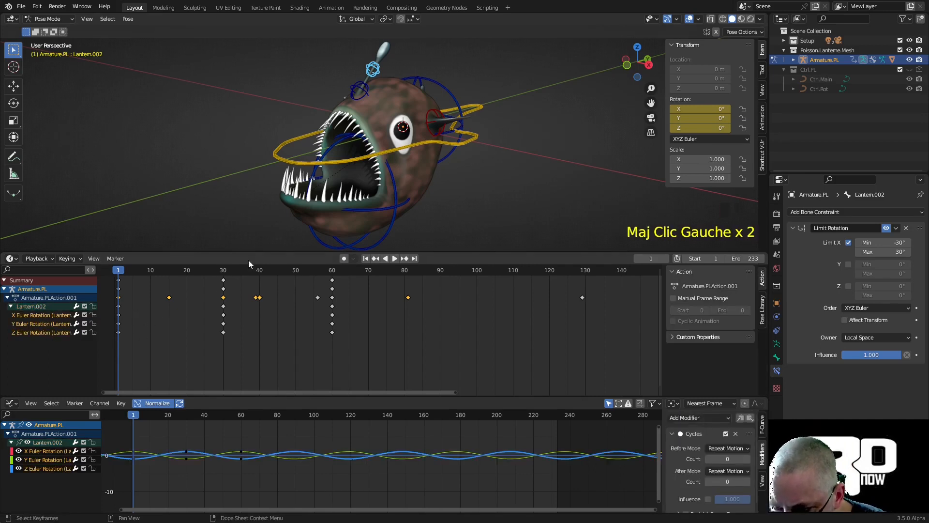
pyautogui.click(367, 70)
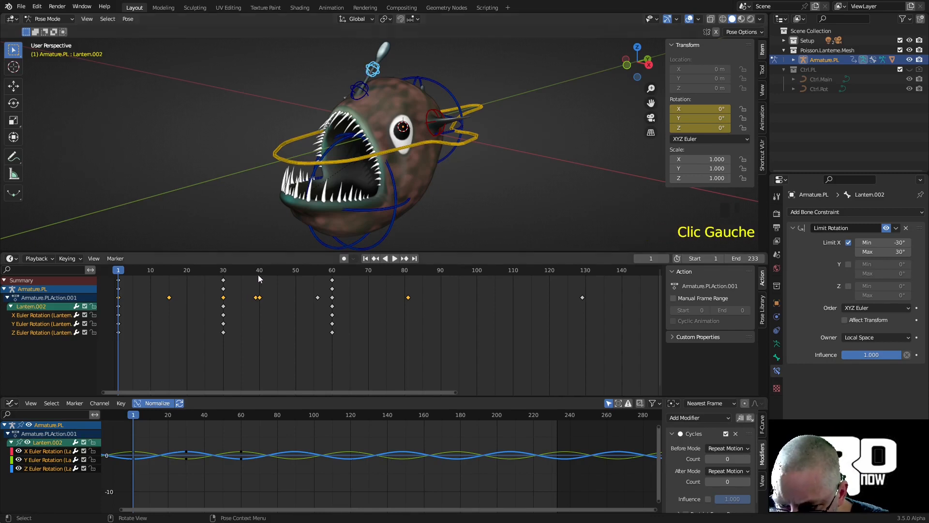
# Select all Lantern.002 keyframes and scale their timing down from frame 1 so the last one lands near frame 59
pyautogui.press('a')
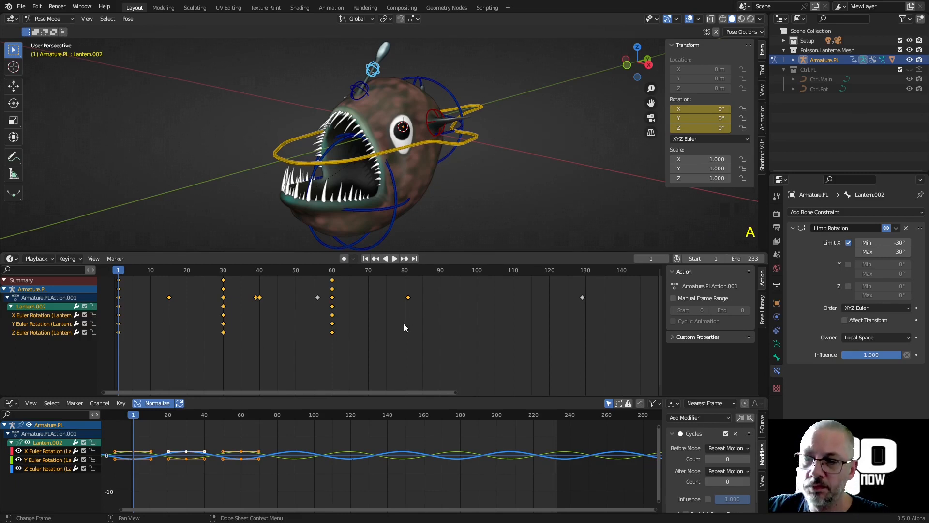
pyautogui.press('s')
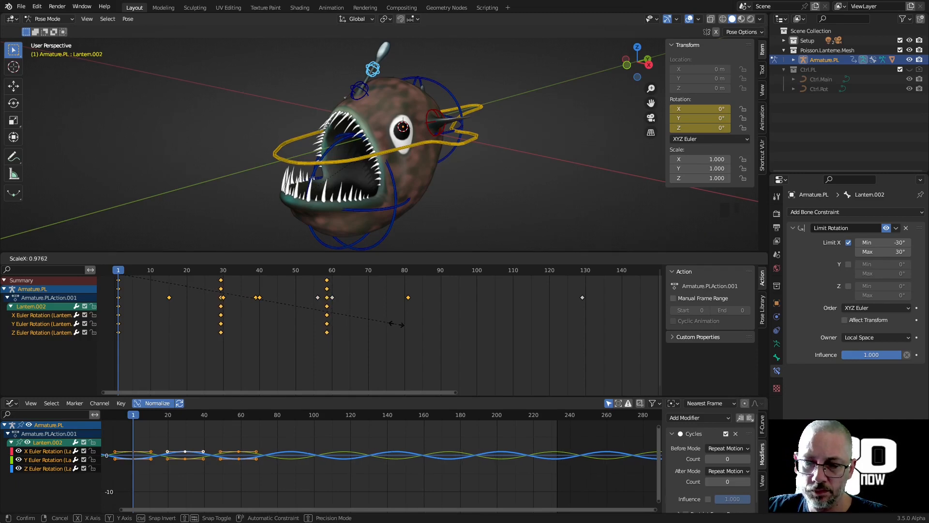
pyautogui.click(398, 325)
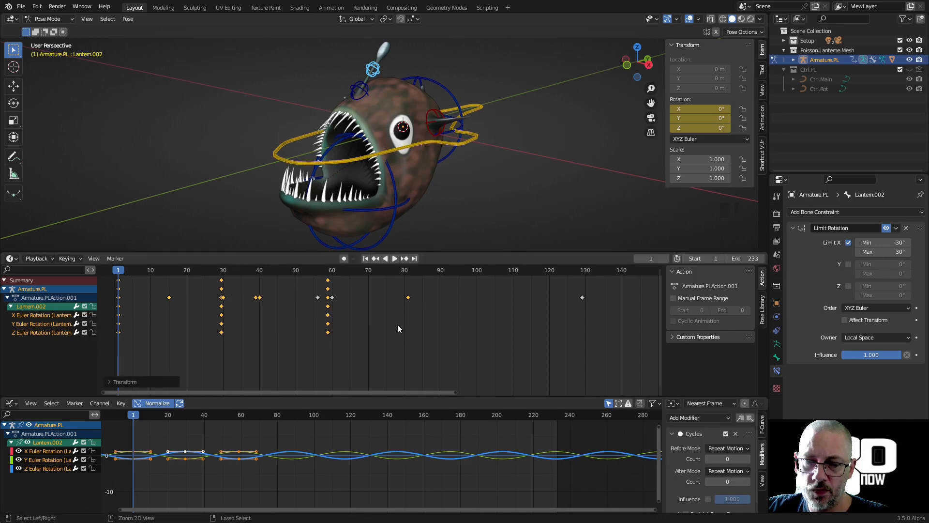
# Rotate the Fin.l bone upward by about -28.3° from the front view and insert a rotation keyframe at frame 1
pyautogui.click(542, 159)
pyautogui.click(432, 132)
pyautogui.moveTo(440, 139); pyautogui.dragTo(502, 138, button='middle')
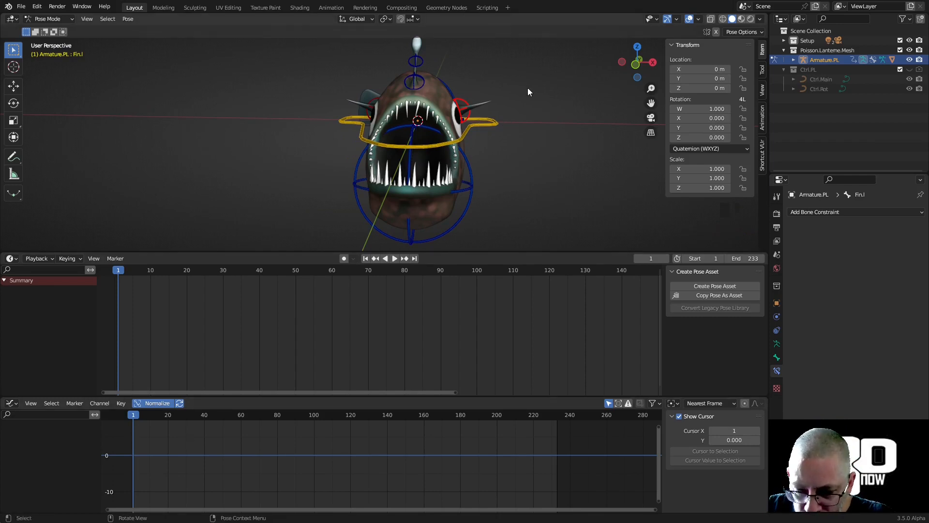
pyautogui.press('r')
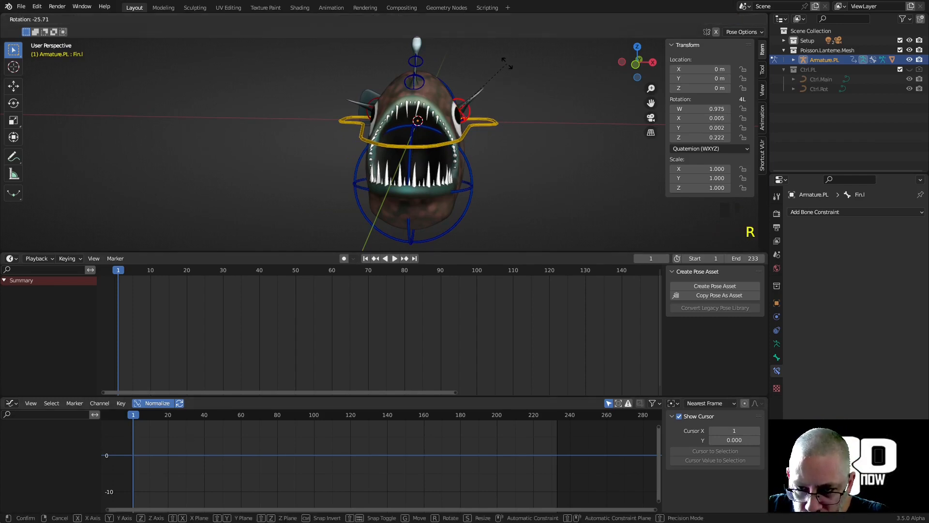
pyautogui.click(504, 61)
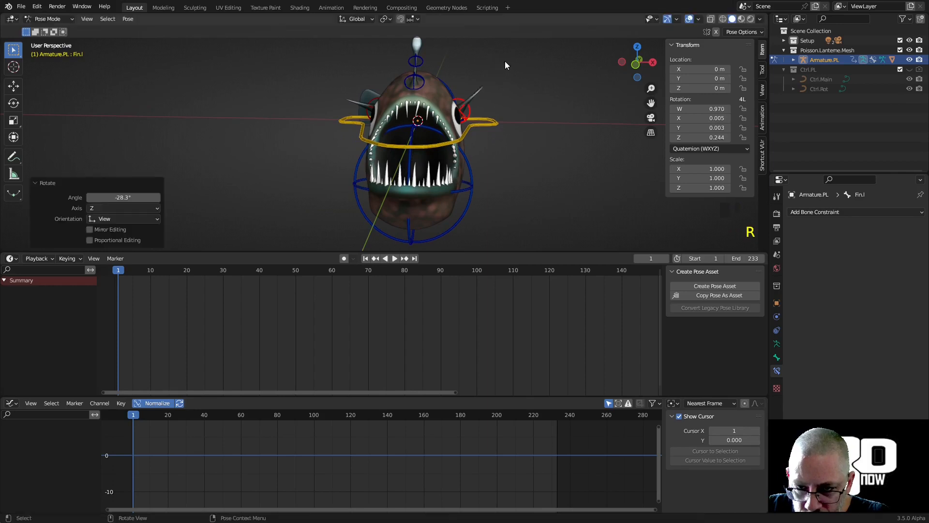
pyautogui.press('i')
pyautogui.click(486, 94)
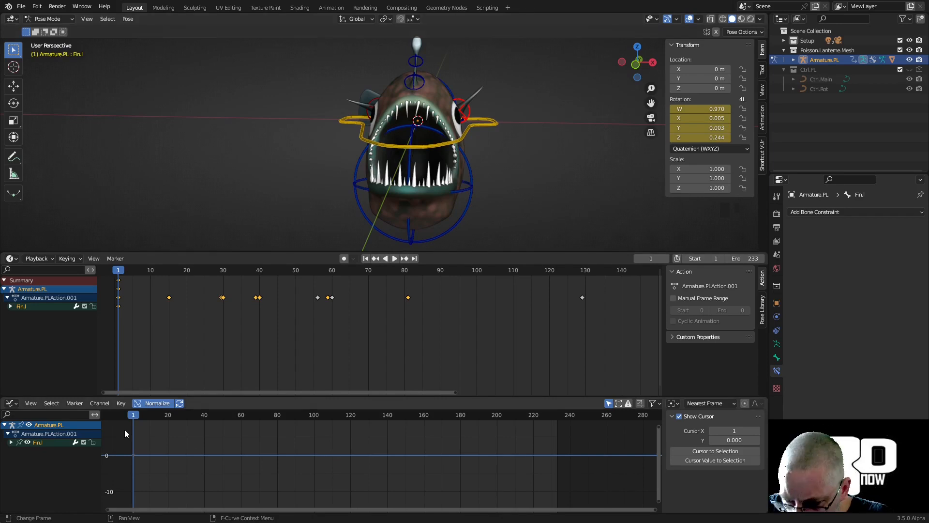
# At frame 20, try rotating Fin.l downward by about 57.8° from the front and tilting it by about -12.4° from the side
pyautogui.moveTo(129, 269); pyautogui.dragTo(188, 288)
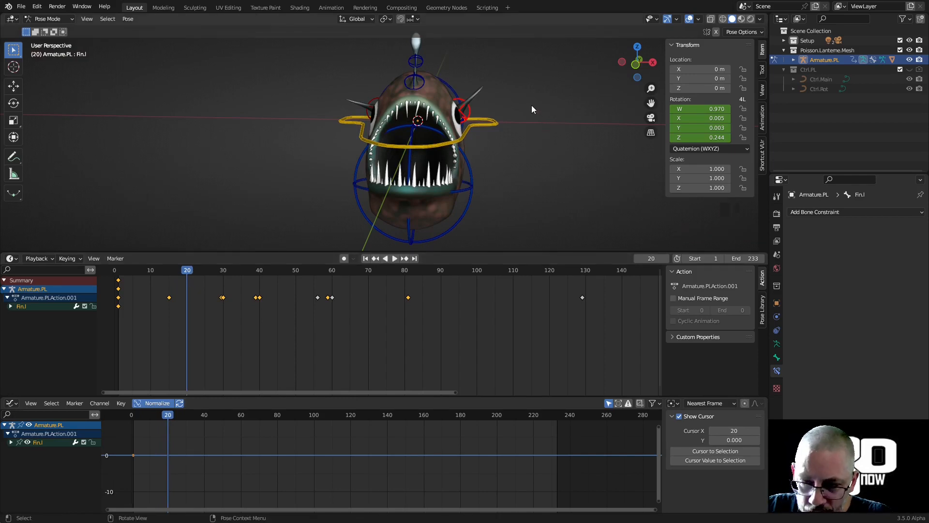
pyautogui.press('r')
pyautogui.click(529, 208)
pyautogui.moveTo(528, 205); pyautogui.dragTo(420, 213, button='middle')
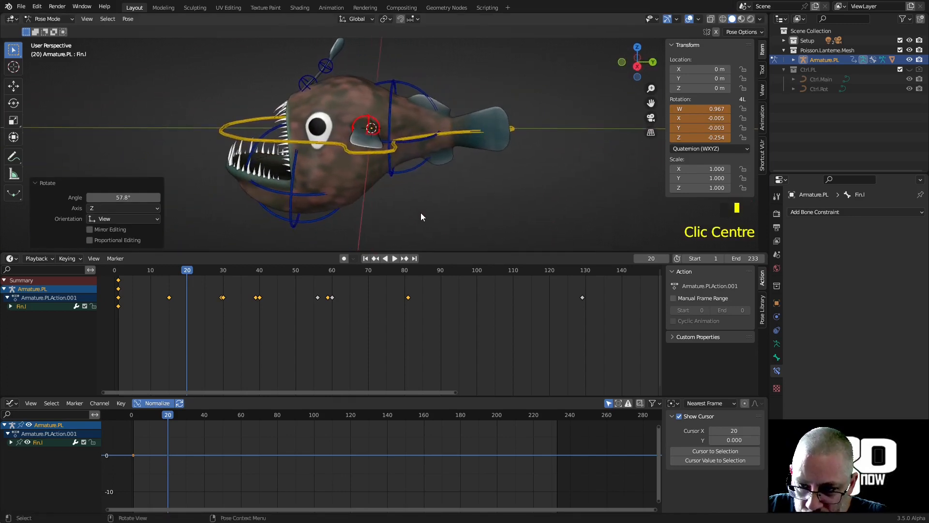
pyautogui.press('r')
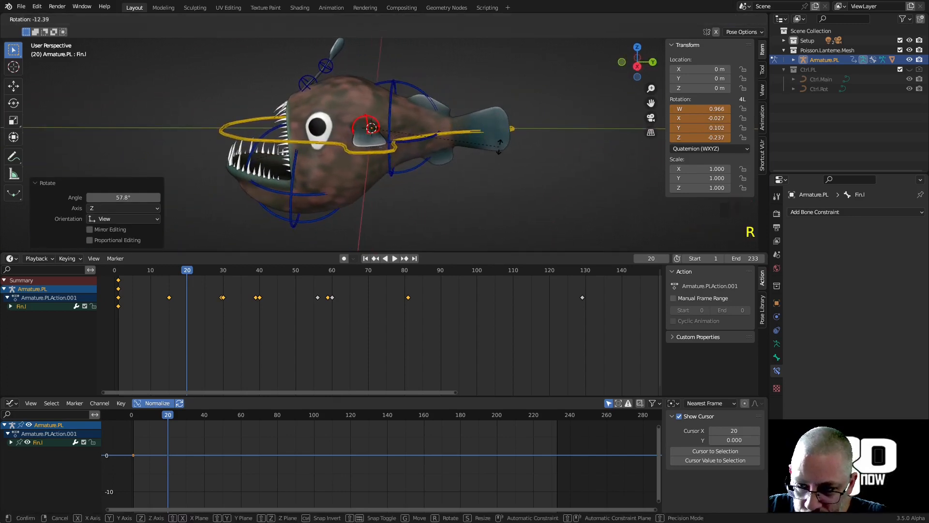
pyautogui.click(498, 146)
pyautogui.moveTo(483, 181); pyautogui.dragTo(484, 224, button='middle')
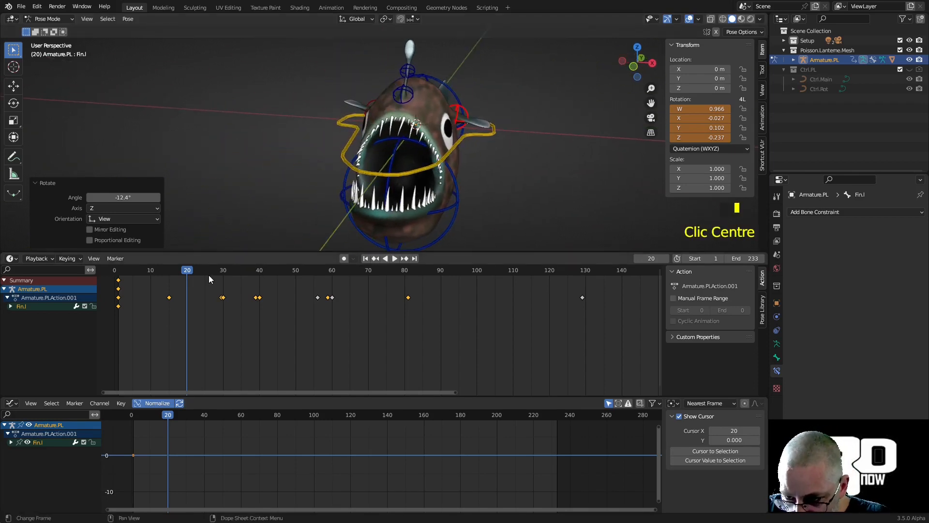
# Expand Fin.l's channels and, at frame 17, try rotating the fin about 68.7° downward and tilting it about -22.4° from the side
pyautogui.moveTo(189, 270); pyautogui.dragTo(184, 290)
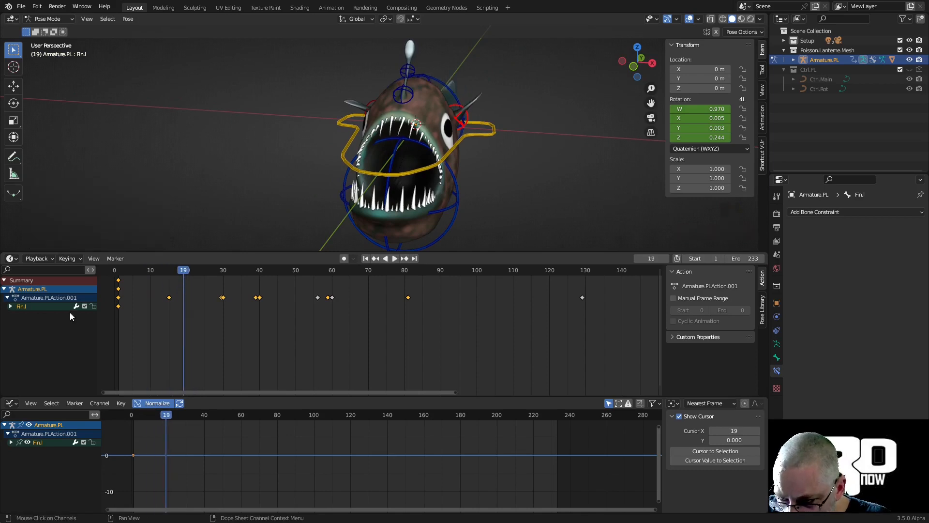
pyautogui.click(10, 307)
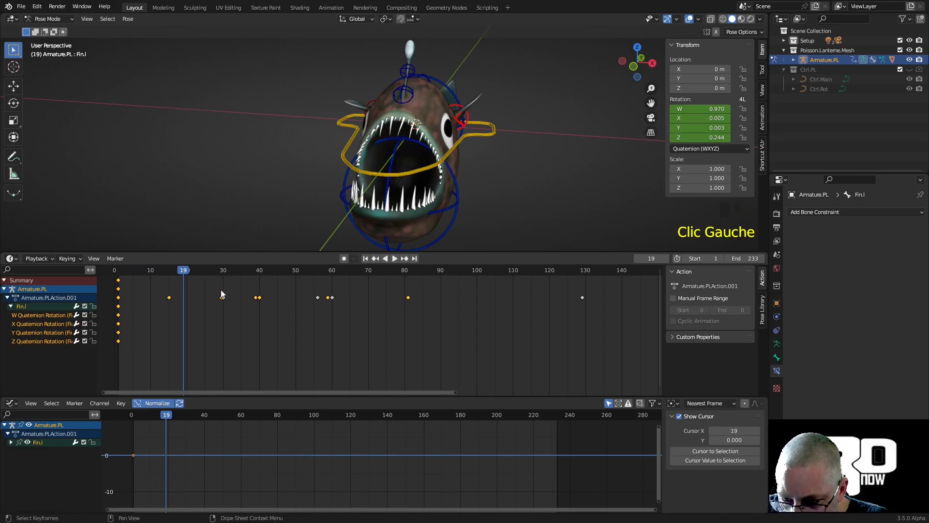
pyautogui.moveTo(185, 271); pyautogui.dragTo(176, 301)
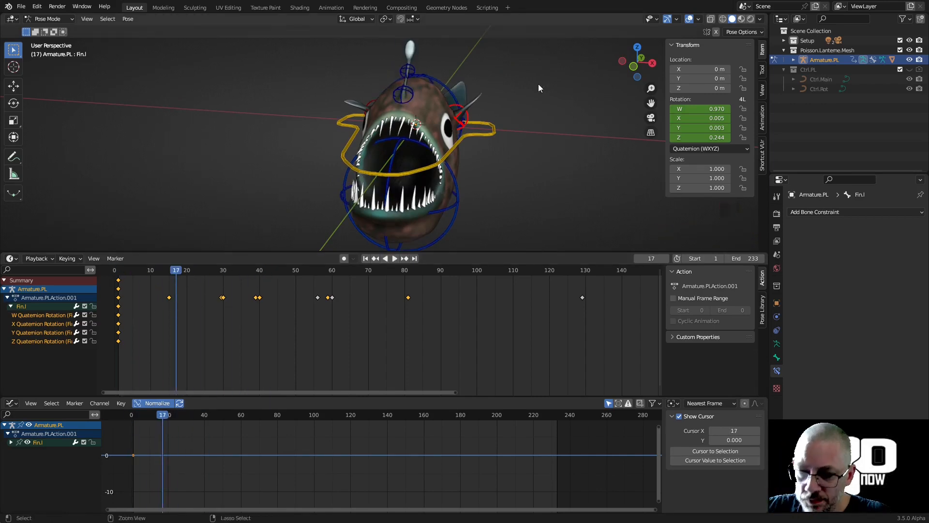
pyautogui.moveTo(493, 109)
pyautogui.mouseDown(button='middle')
pyautogui.moveTo(505, 98)
pyautogui.moveTo(494, 98)
pyautogui.mouseUp(button='middle')
pyautogui.press('r')
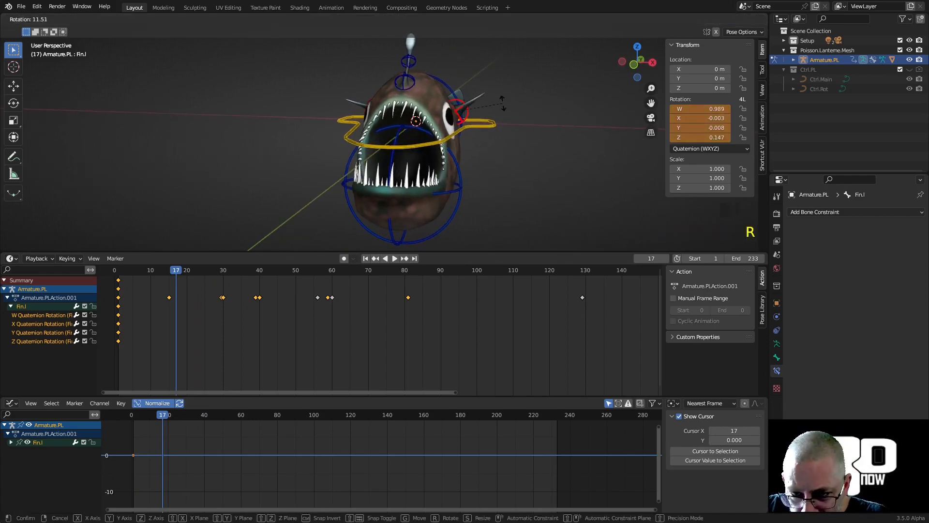
pyautogui.click(493, 151)
pyautogui.moveTo(494, 151); pyautogui.dragTo(408, 147, button='middle')
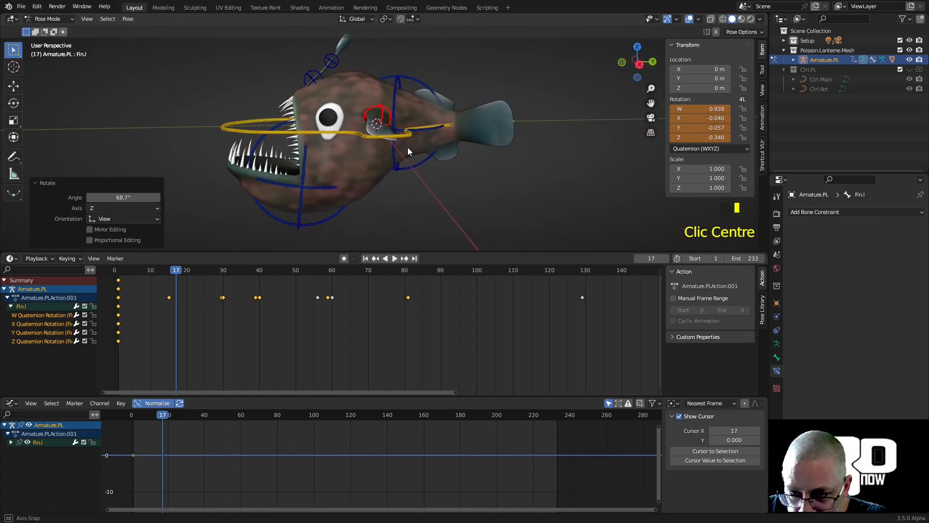
pyautogui.press('r')
pyautogui.click(486, 85)
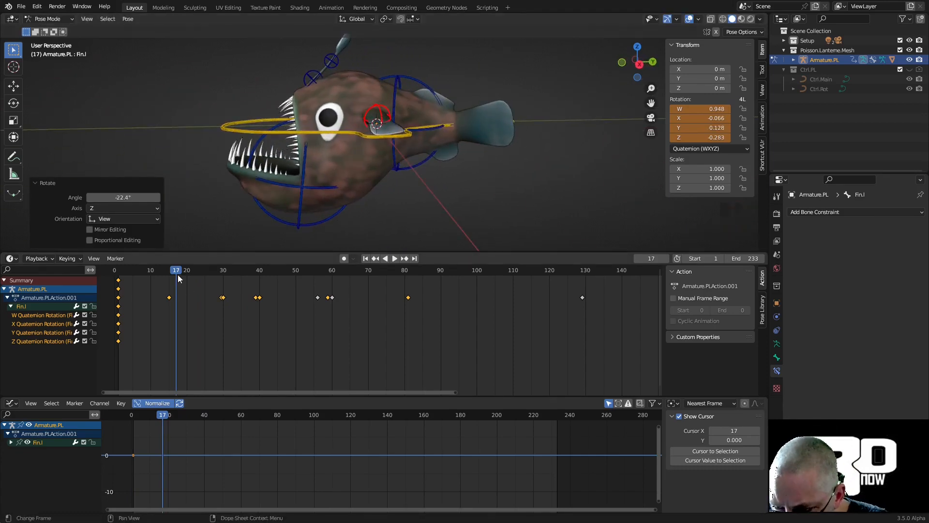
# At frame 20, rotate Fin.l downward, tilt it about -27° from the side and insert a rotation keyframe
pyautogui.moveTo(176, 269)
pyautogui.mouseDown()
pyautogui.moveTo(216, 280)
pyautogui.moveTo(187, 276)
pyautogui.mouseUp()
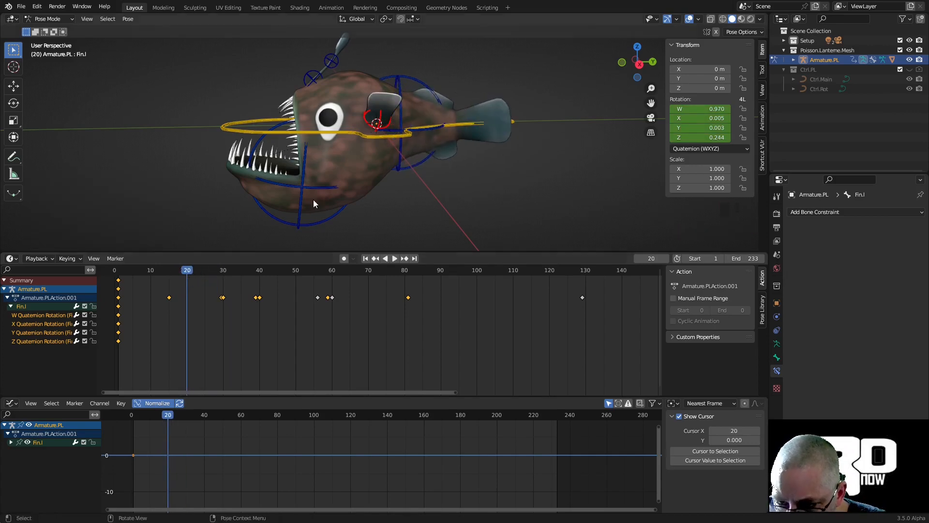
pyautogui.moveTo(468, 137); pyautogui.dragTo(559, 123, button='middle')
pyautogui.press('r')
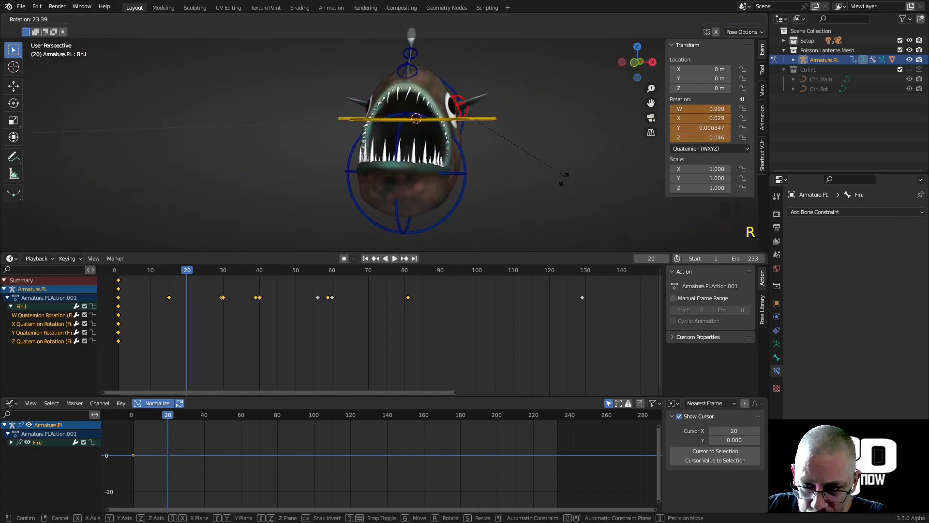
pyautogui.click(539, 76)
pyautogui.moveTo(541, 78); pyautogui.dragTo(503, 72, button='middle')
pyautogui.press('r')
pyautogui.click(504, 69)
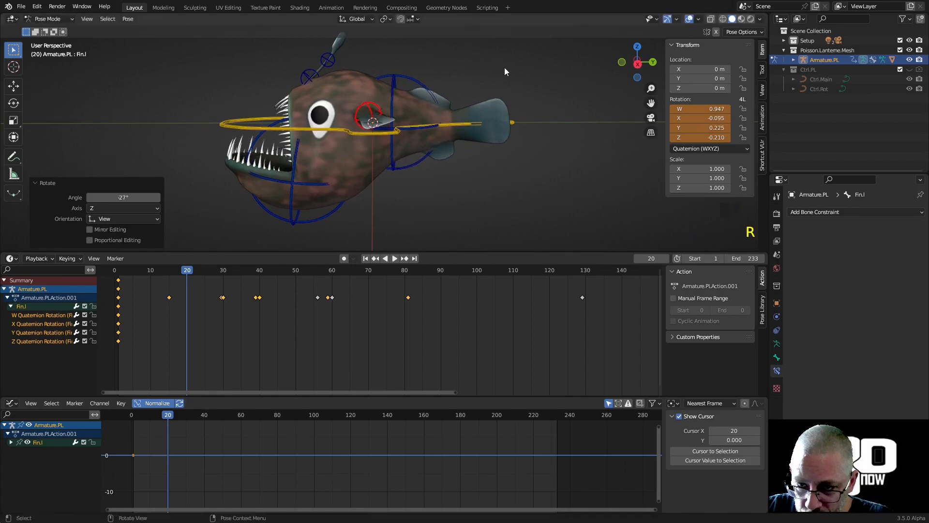
pyautogui.press('i')
pyautogui.click(431, 106)
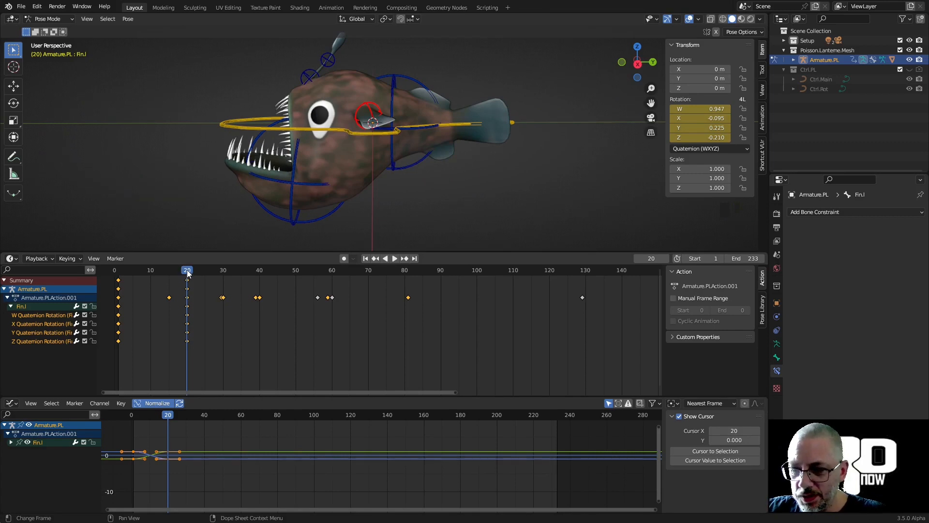
# Duplicate Fin.l's frame 1 keyframes to frame 40
pyautogui.click(118, 312)
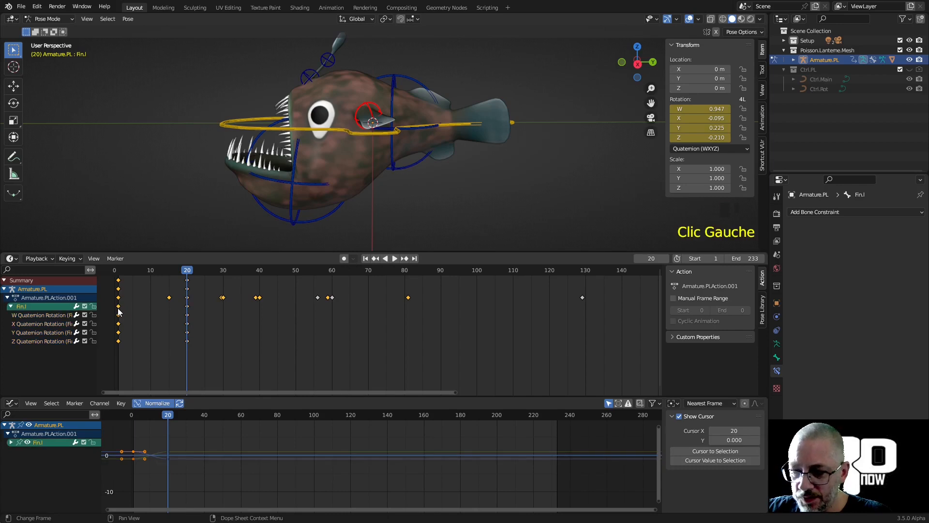
pyautogui.hotkey('shift', 'd')
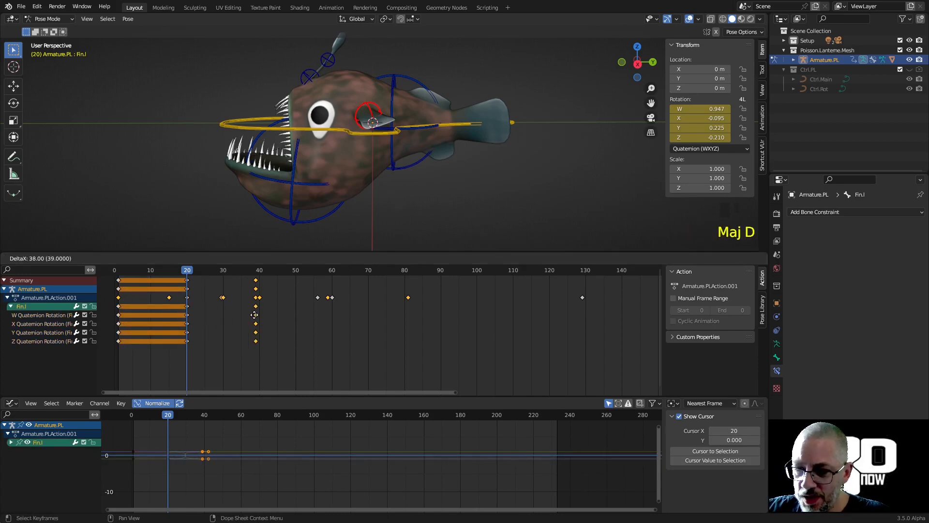
pyautogui.click(261, 315)
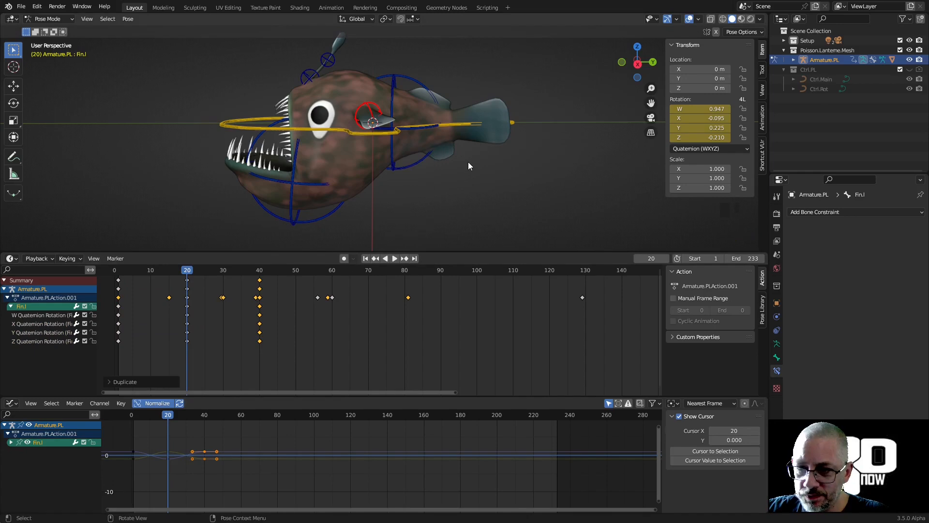
# Preview the fin motion by playing the animation briefly and scrubbing from the start to frame 40
pyautogui.press('space')
pyautogui.press('space')
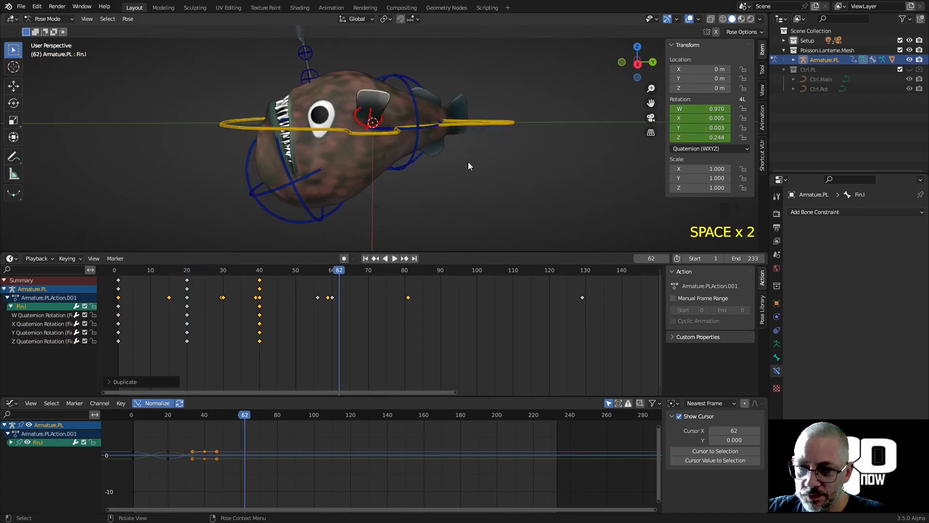
pyautogui.moveTo(118, 270); pyautogui.dragTo(260, 283)
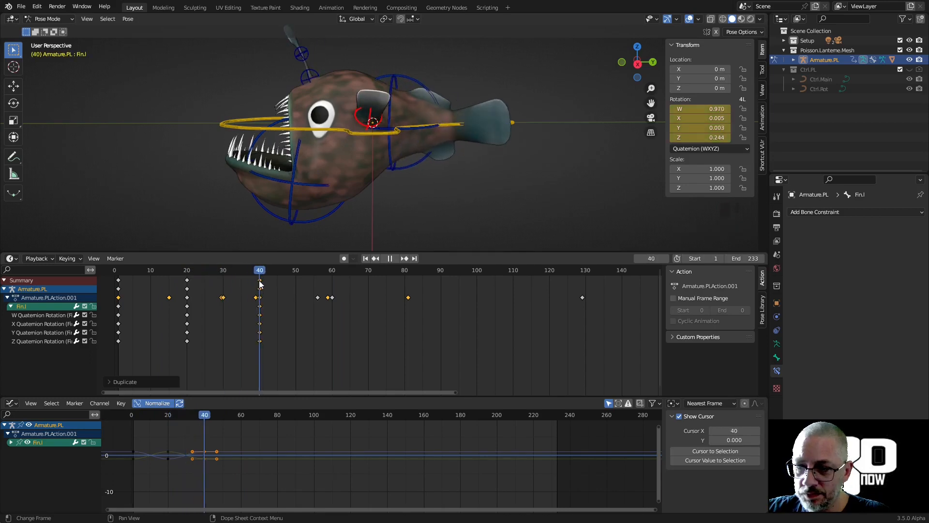
# Select Fin.l's keyframes at frames 1, 20 and 40 and examine the expanded quaternion rotation curves in the Graph Editor
pyautogui.keyDown('shift'); pyautogui.click(187, 306); pyautogui.keyUp('shift')
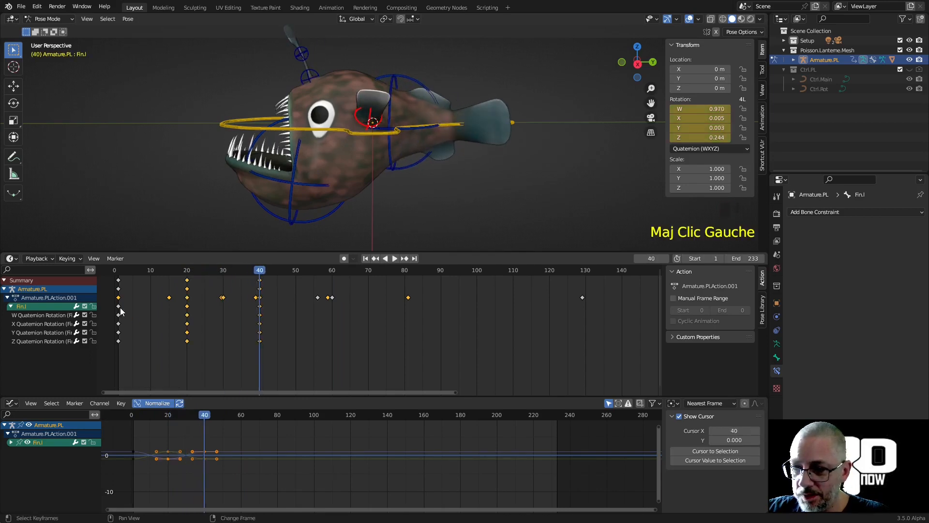
pyautogui.keyDown('shift'); pyautogui.click(120, 307); pyautogui.keyUp('shift')
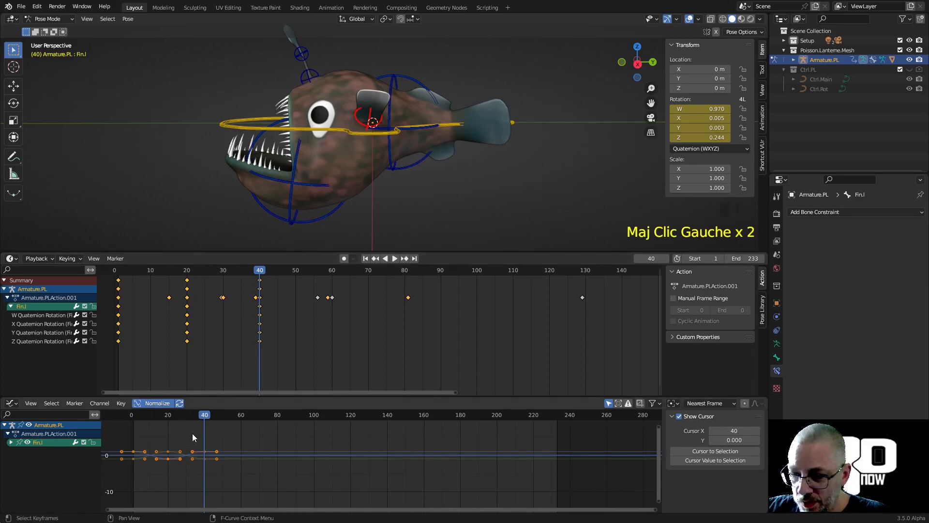
pyautogui.click(11, 443)
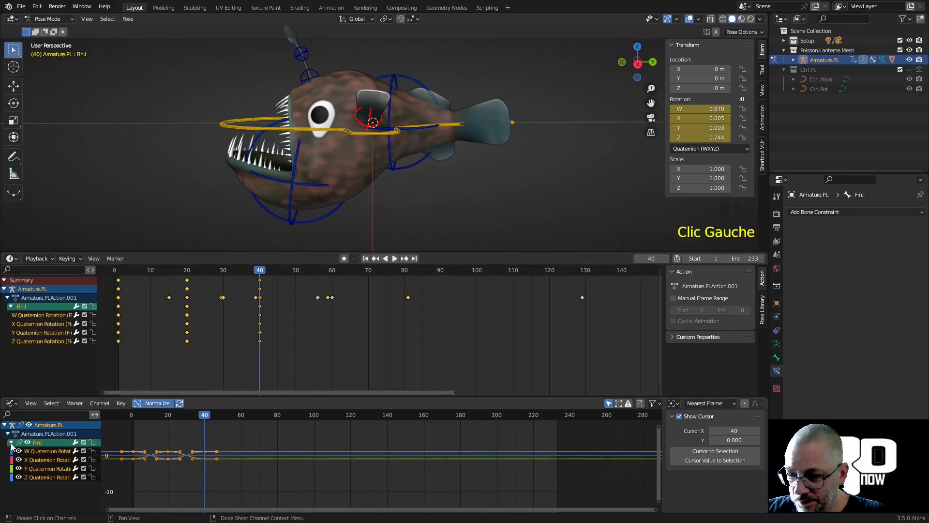
pyautogui.scroll(3, 211, 455)
pyautogui.moveTo(211, 455); pyautogui.dragTo(369, 443, button='middle')
pyautogui.scroll(5, 298, 461)
pyautogui.moveTo(298, 461); pyautogui.dragTo(283, 478, button='middle')
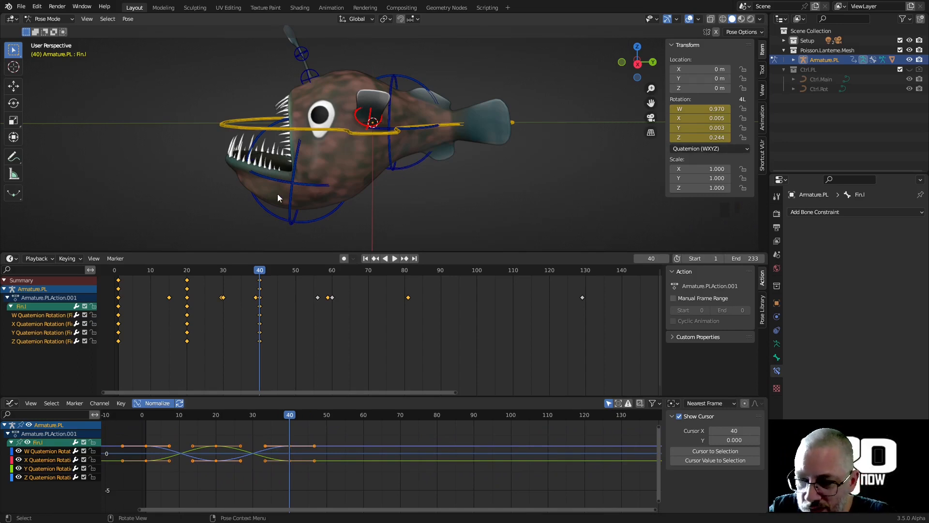
# Reselect the Fin.l bone, delete all its rotation keyframes and start playing the animation
pyautogui.click(362, 124)
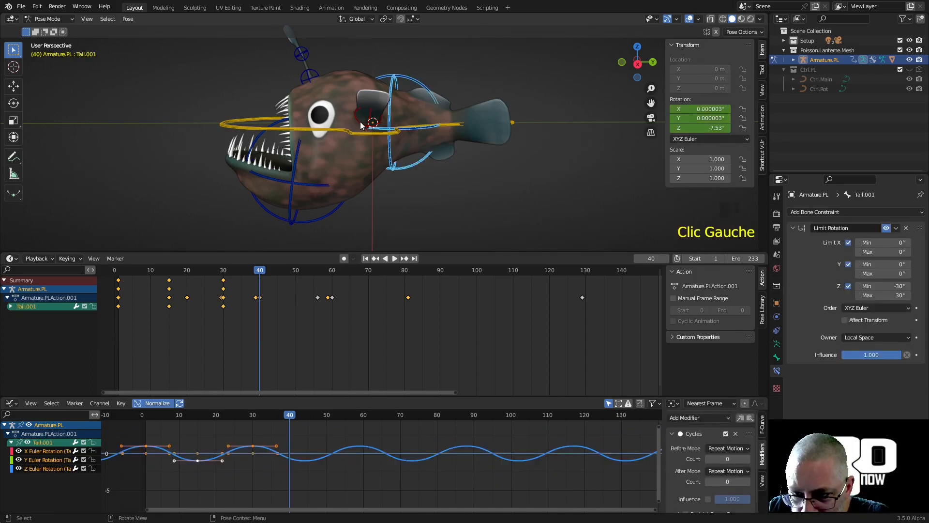
pyautogui.click(360, 125)
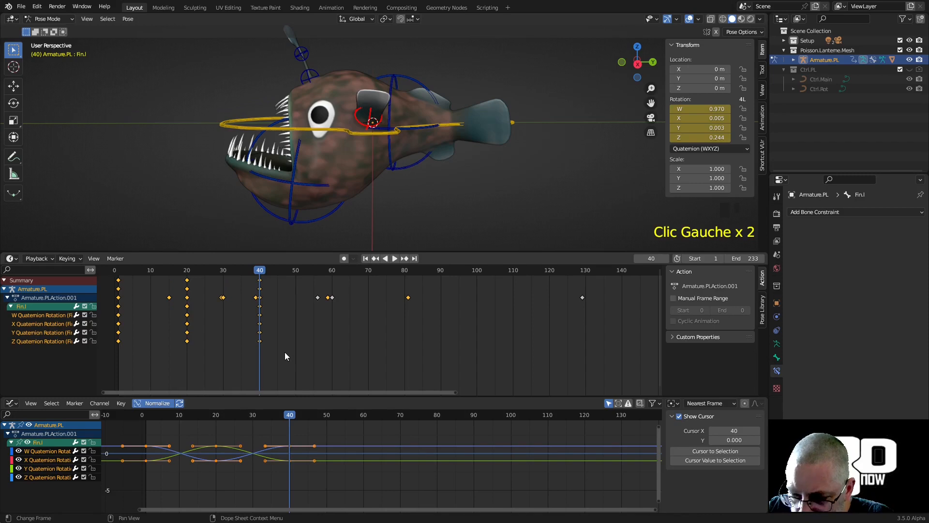
pyautogui.press('x')
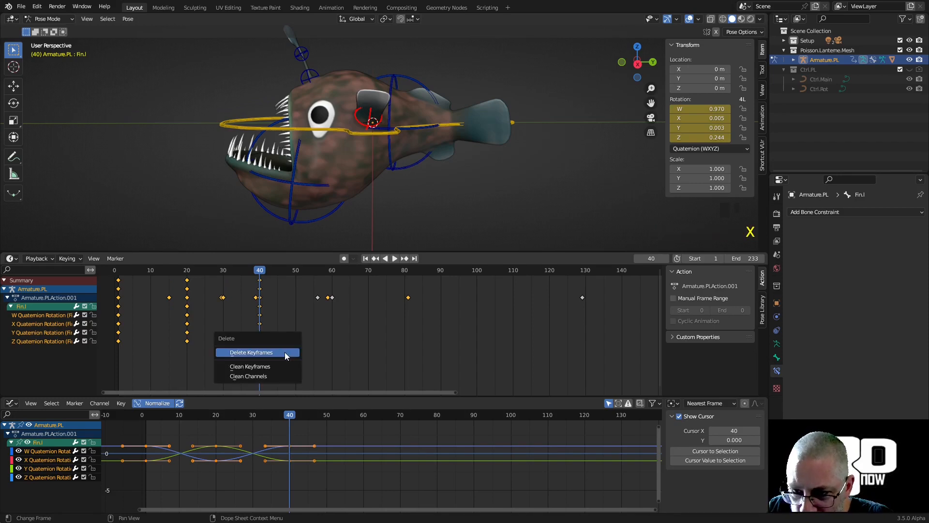
pyautogui.click(285, 352)
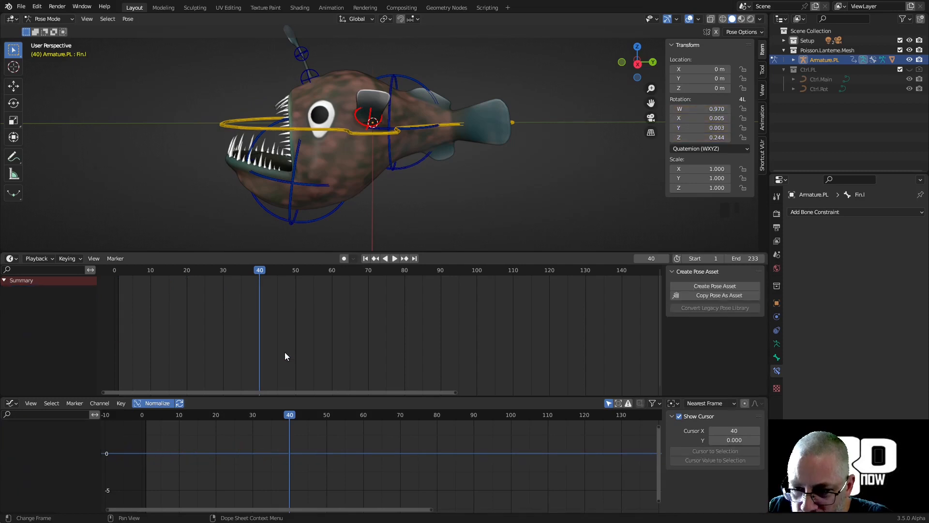
pyautogui.press('space')
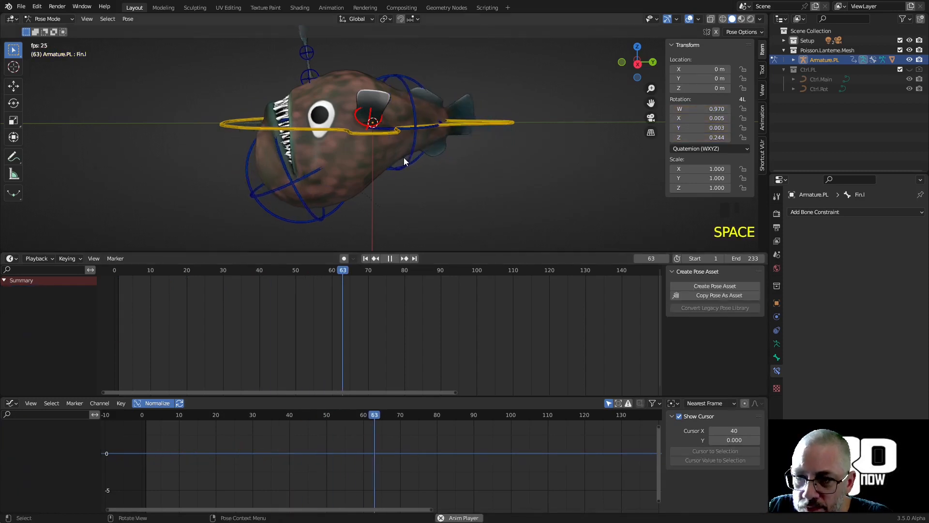
# Stop the animation playback and reselect the Fin.l bone
pyautogui.press('space')
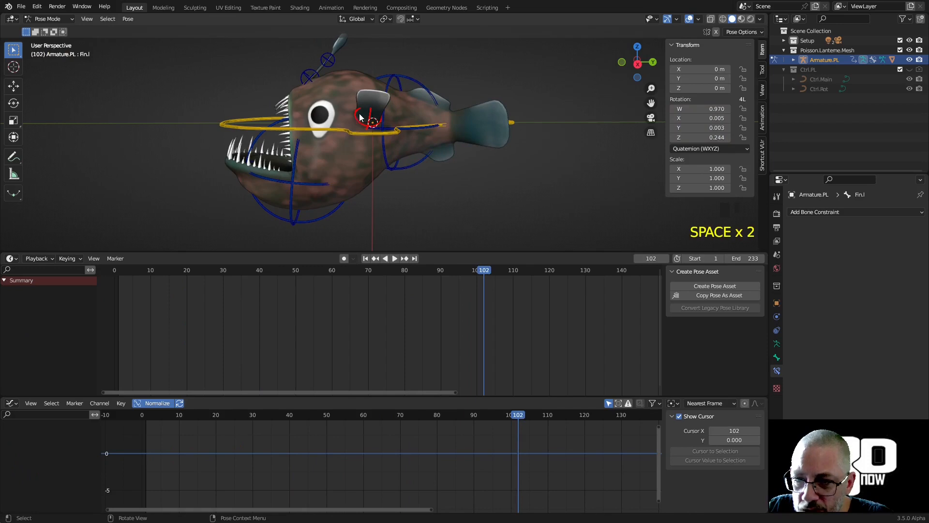
pyautogui.click(355, 113)
pyautogui.click(353, 118)
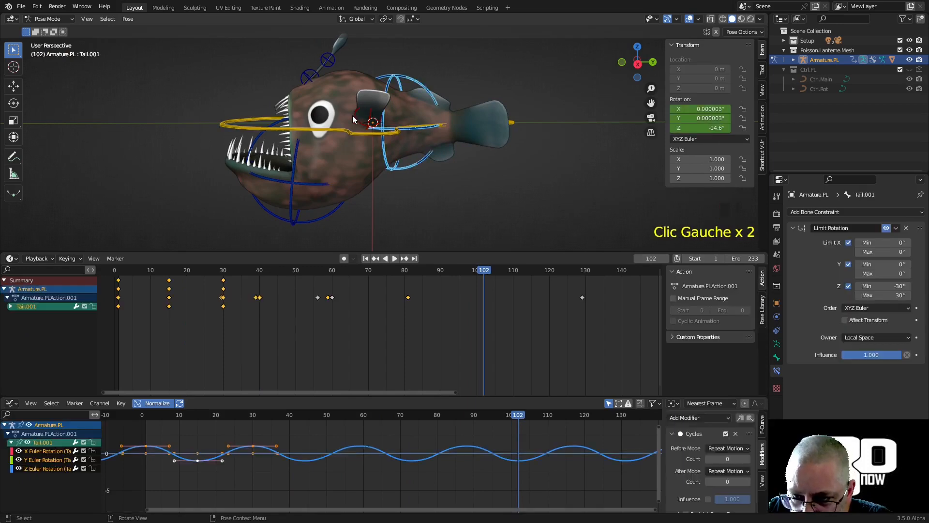
pyautogui.click(355, 117)
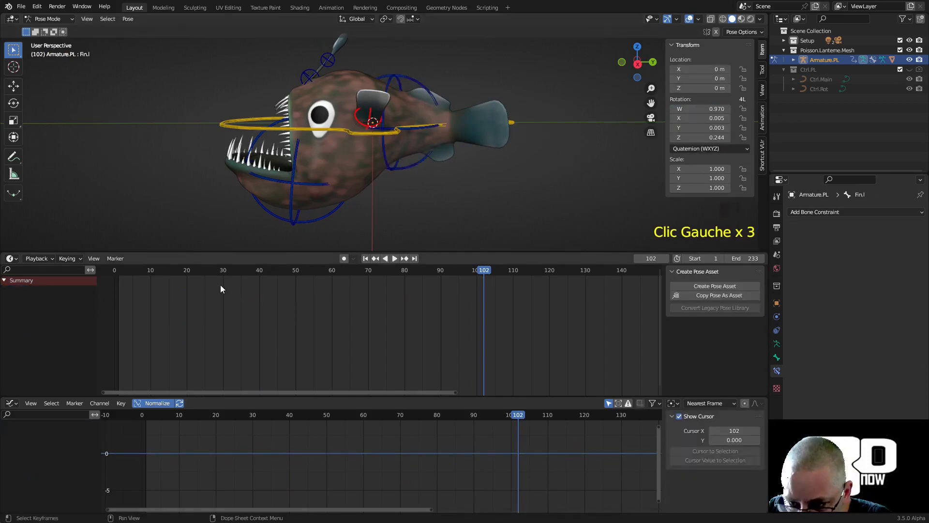
# At frame 1, switch Fin.l's rotation mode to XYZ Euler and insert a rotation keyframe
pyautogui.click(365, 258)
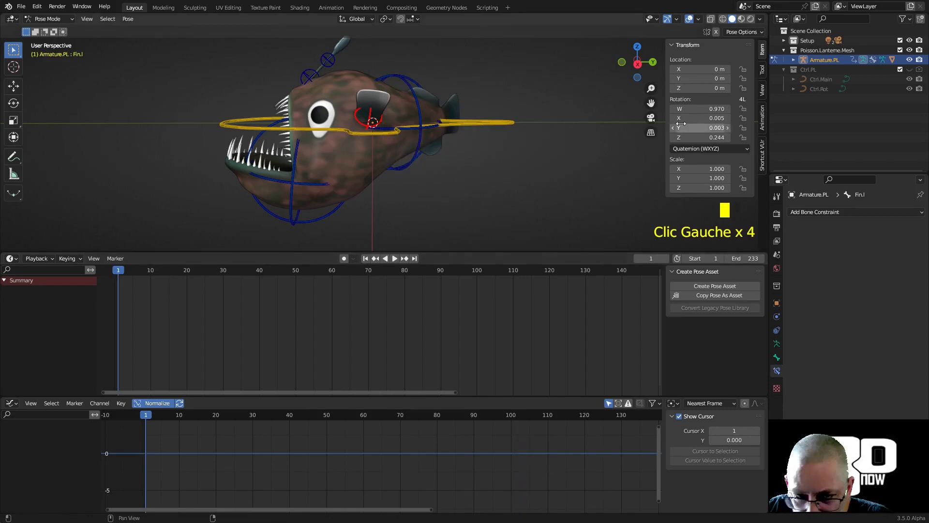
pyautogui.click(709, 148)
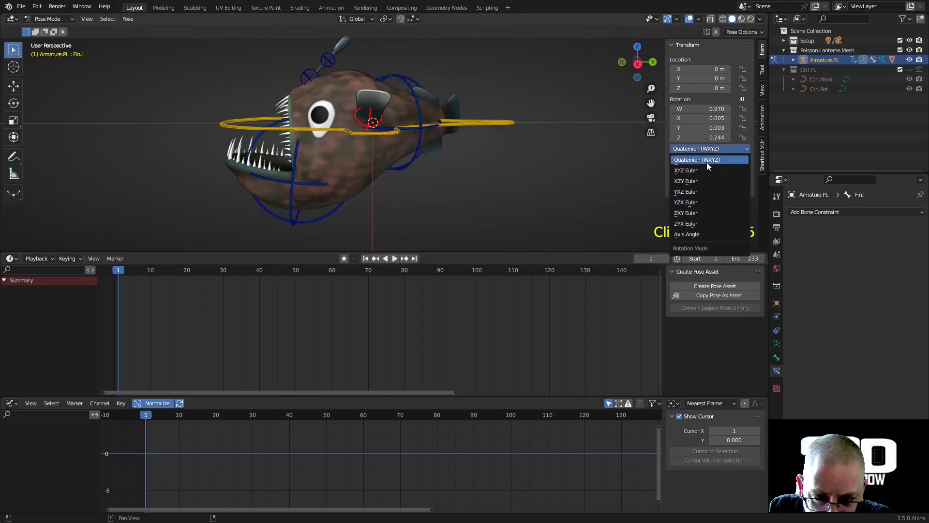
pyautogui.click(706, 160)
pyautogui.click(706, 148)
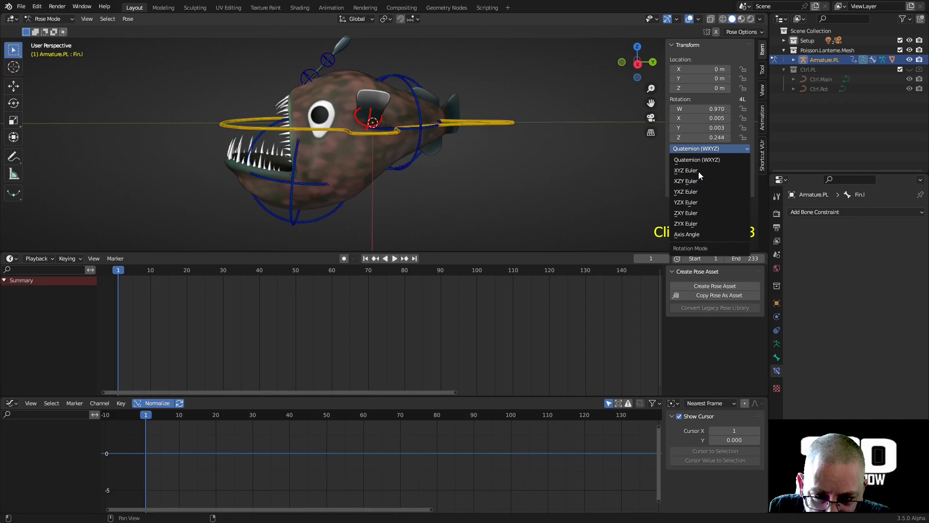
pyautogui.click(698, 172)
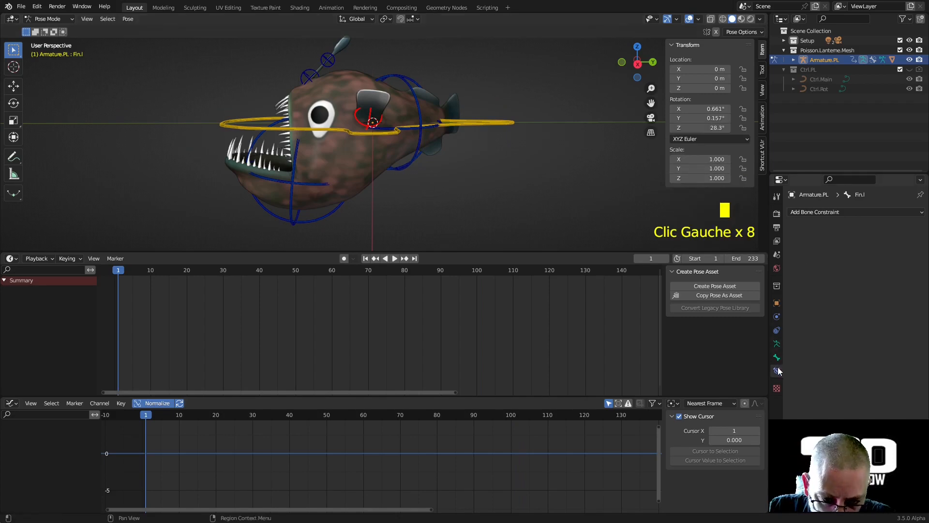
pyautogui.press('i')
pyautogui.click(385, 147)
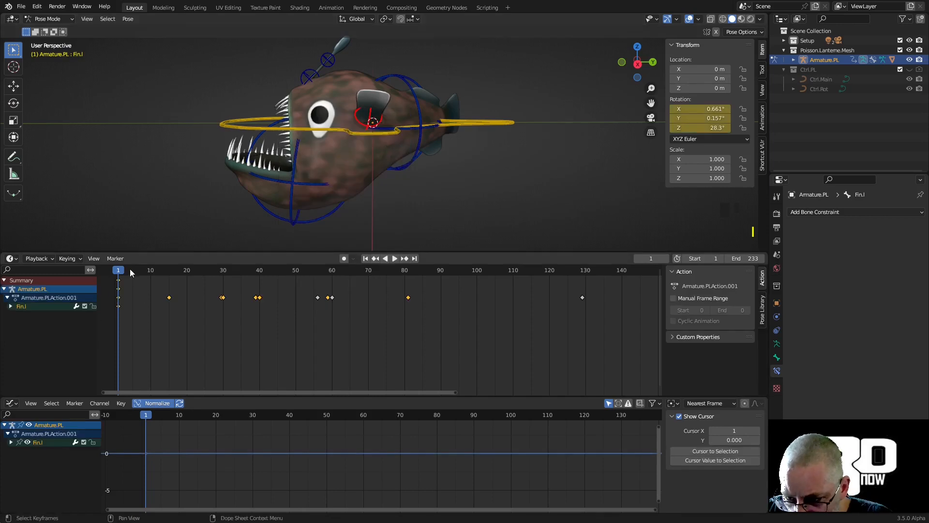
# At frame 40, rotate Fin.l downward by about 68.8° from the front, and about -17.8° from the side
pyautogui.moveTo(123, 273); pyautogui.dragTo(259, 277)
pyautogui.moveTo(402, 152); pyautogui.dragTo(498, 152, button='middle')
pyautogui.press('r')
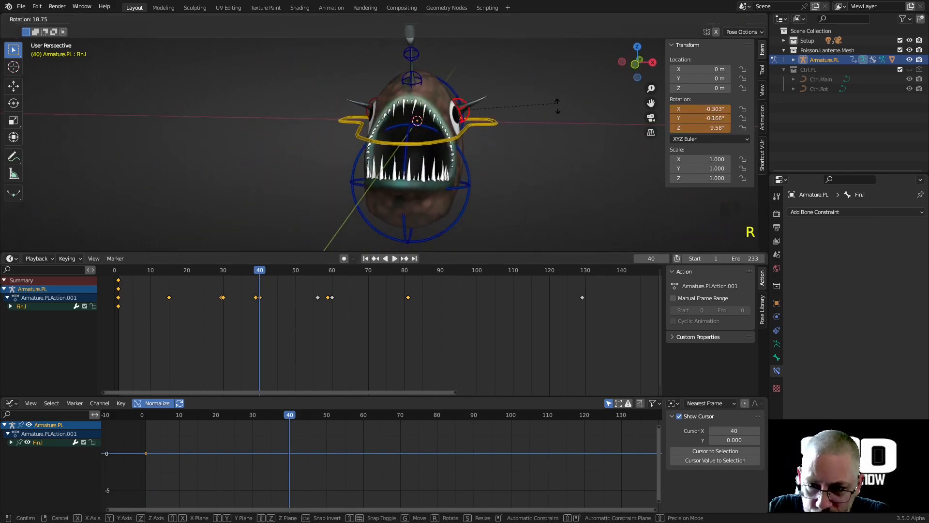
pyautogui.click(541, 196)
pyautogui.moveTo(541, 196); pyautogui.dragTo(434, 182, button='middle')
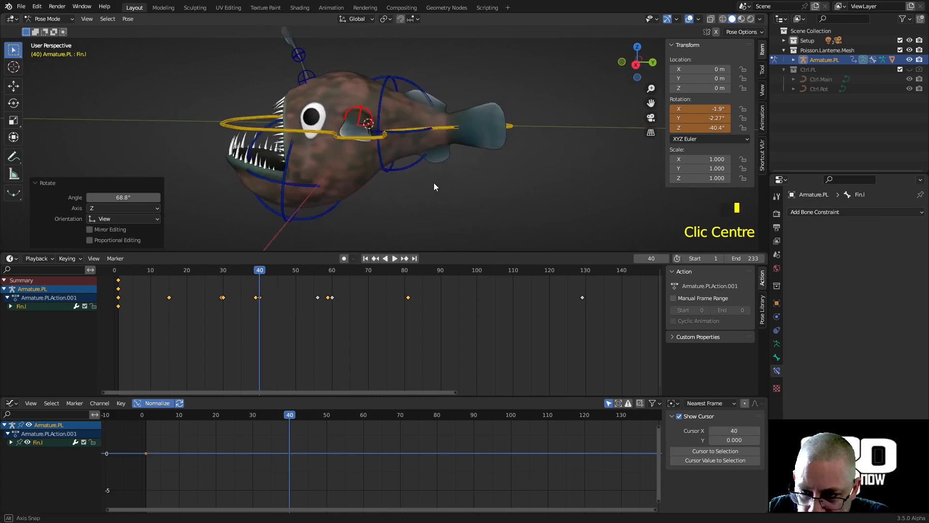
pyautogui.press('r')
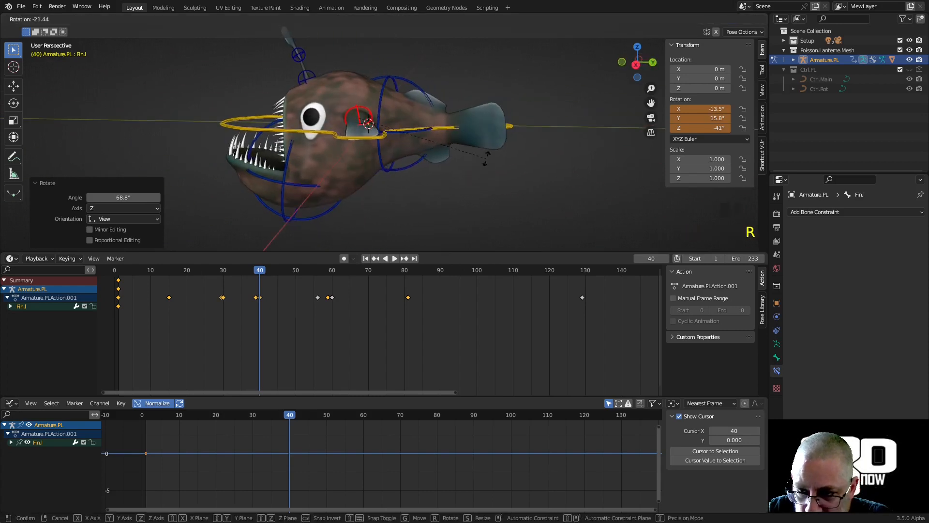
pyautogui.click(487, 159)
# Rotate Fin.l by about another 24.9° from the front and insert a rotation keyframe at frame 40
pyautogui.moveTo(487, 159); pyautogui.dragTo(585, 149, button='middle')
pyautogui.press('r')
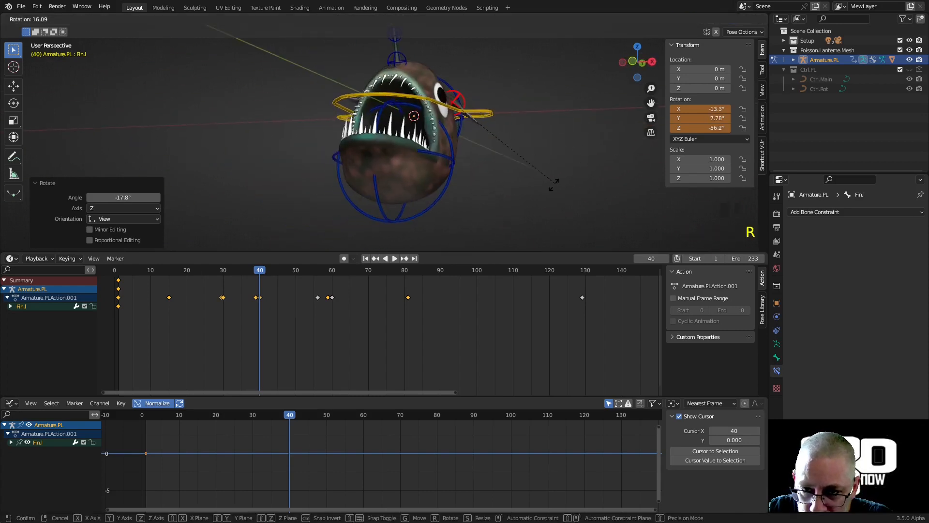
pyautogui.click(535, 169)
pyautogui.moveTo(536, 169); pyautogui.dragTo(469, 200, button='middle')
pyautogui.press('i')
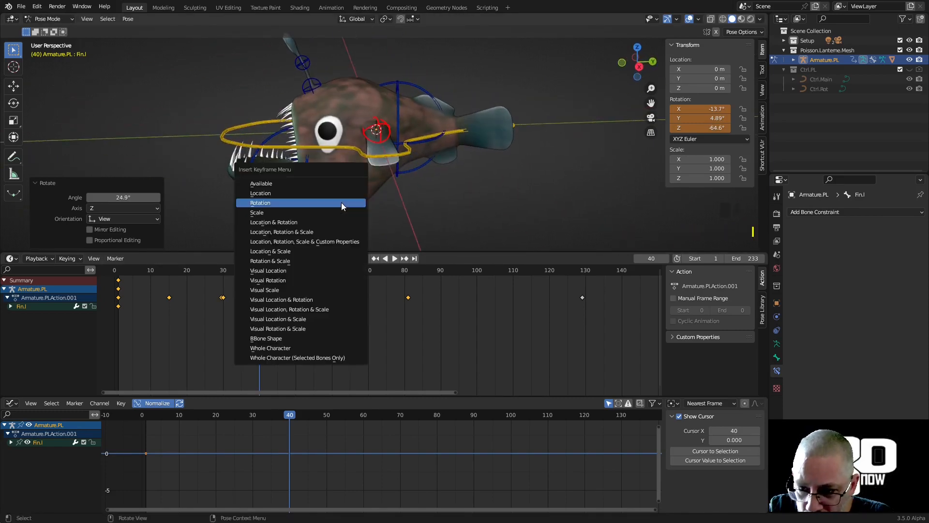
pyautogui.click(341, 202)
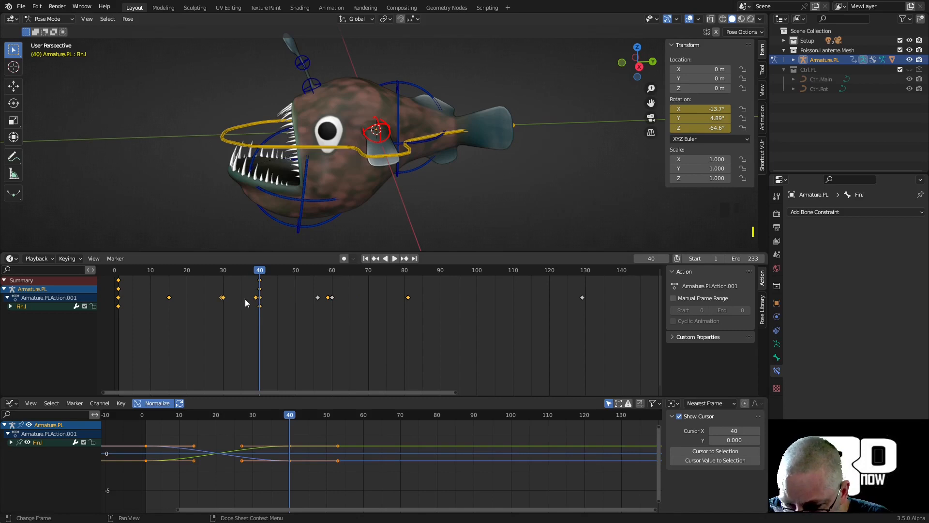
# Move Fin.l's lowered-fin keyframe from frame 40 to frame 20
pyautogui.moveTo(263, 270); pyautogui.dragTo(216, 280)
pyautogui.moveTo(191, 286); pyautogui.dragTo(190, 334)
pyautogui.moveTo(260, 306); pyautogui.dragTo(185, 325)
pyautogui.rightClick(238, 314)
pyautogui.doubleClick(260, 306)
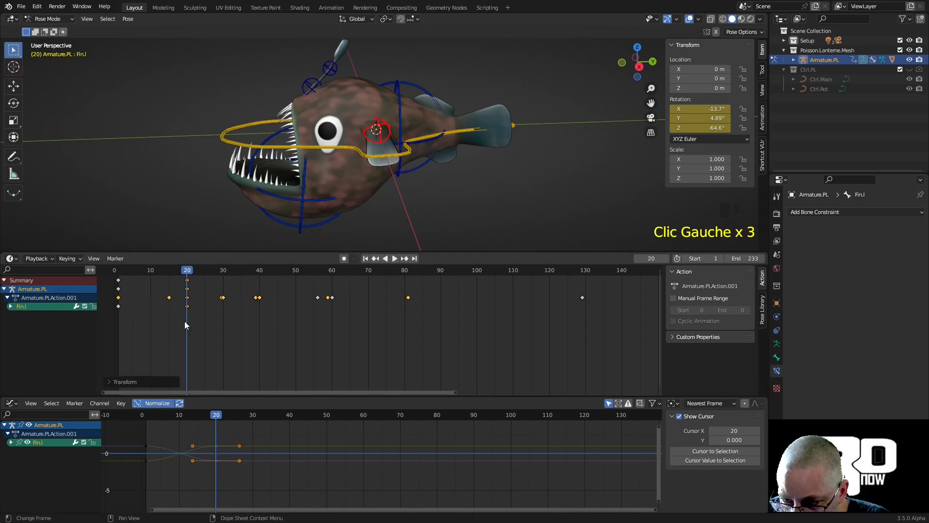
# Duplicate Fin.l's frame 1 Euler rotation keyframe to frame 40 to close the flap cycle
pyautogui.click(119, 306)
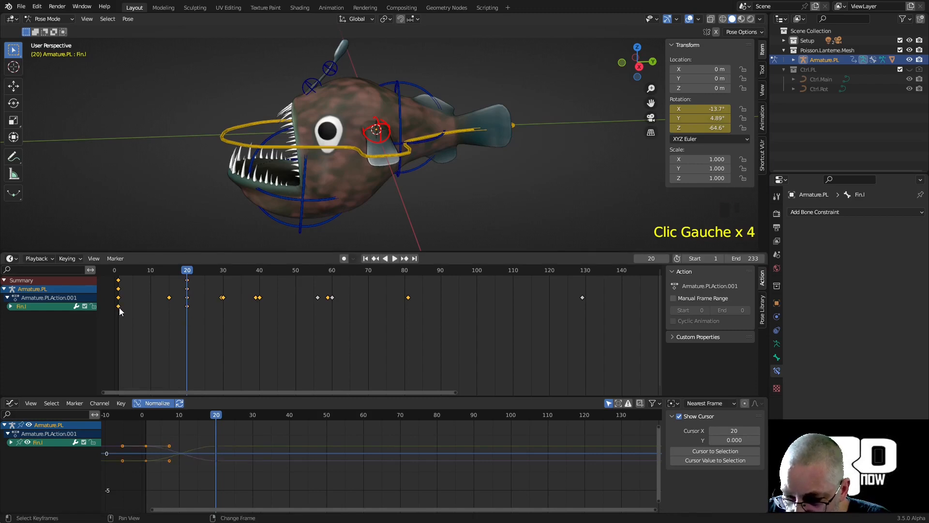
pyautogui.hotkey('shift', 'd')
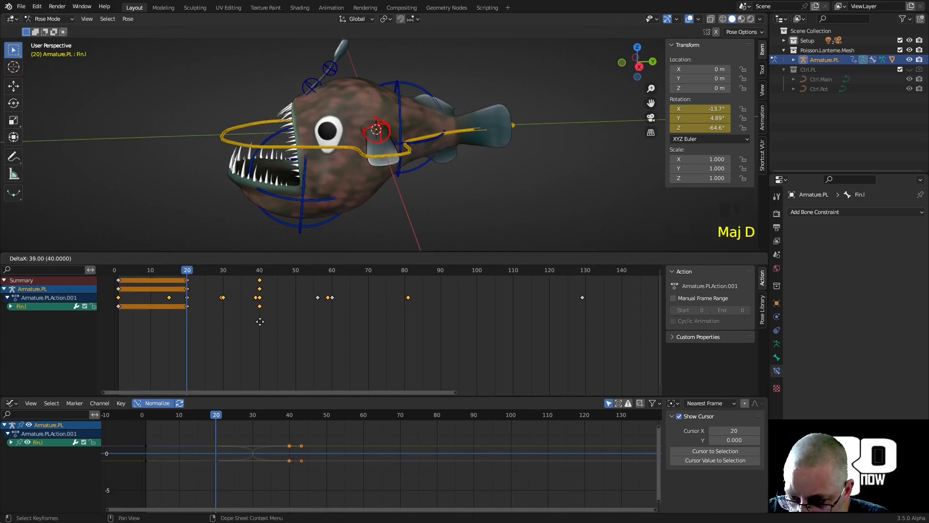
pyautogui.click(260, 322)
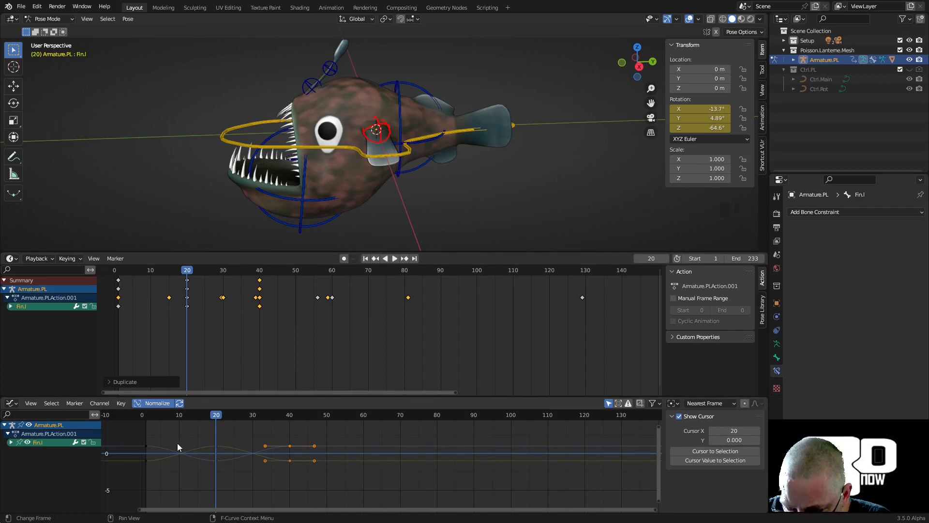
# Scrub through the fin motion, add a Cycles modifier to Fin.l's X Euler Rotation curve and copy that modifier
pyautogui.moveTo(177, 415); pyautogui.dragTo(260, 472)
pyautogui.click(10, 443)
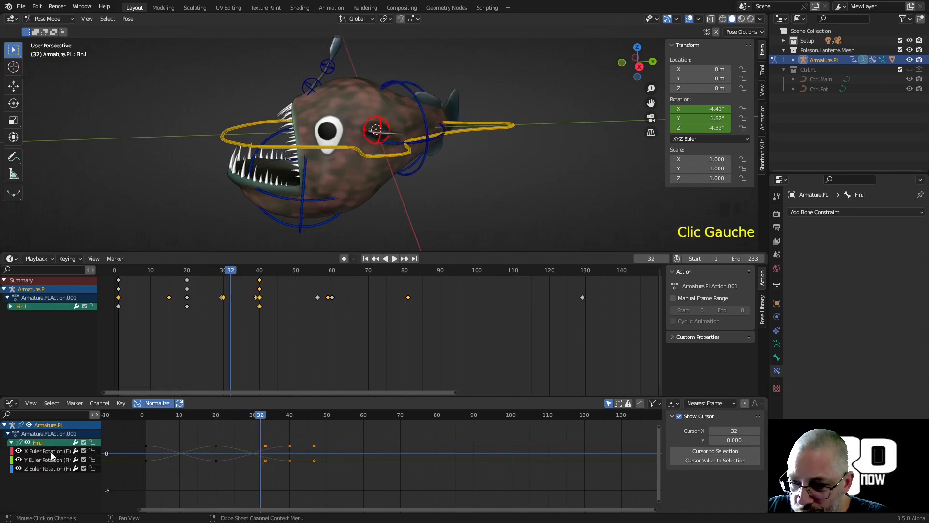
pyautogui.doubleClick(48, 451)
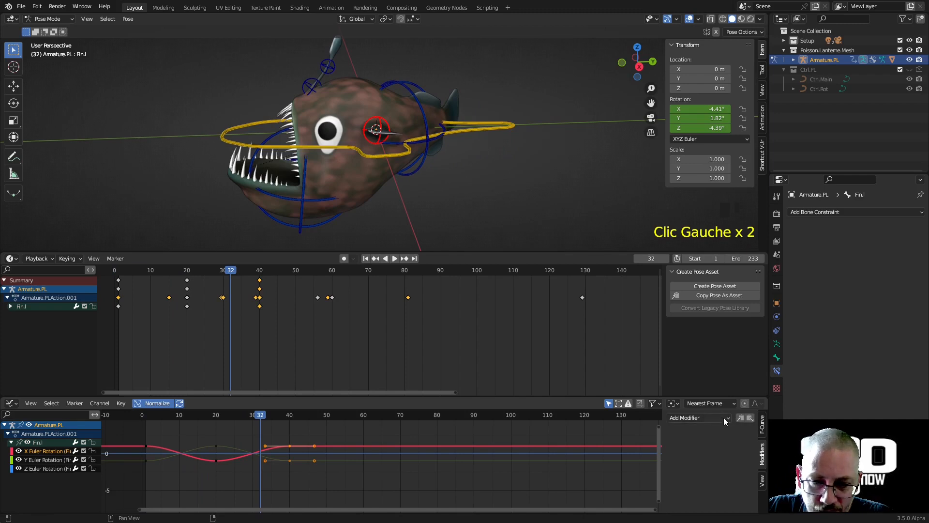
pyautogui.click(722, 417)
pyautogui.click(705, 461)
pyautogui.click(741, 418)
# Paste the copied Cycles modifier onto Fin.l's Y and Z Euler Rotation curves
pyautogui.click(47, 460)
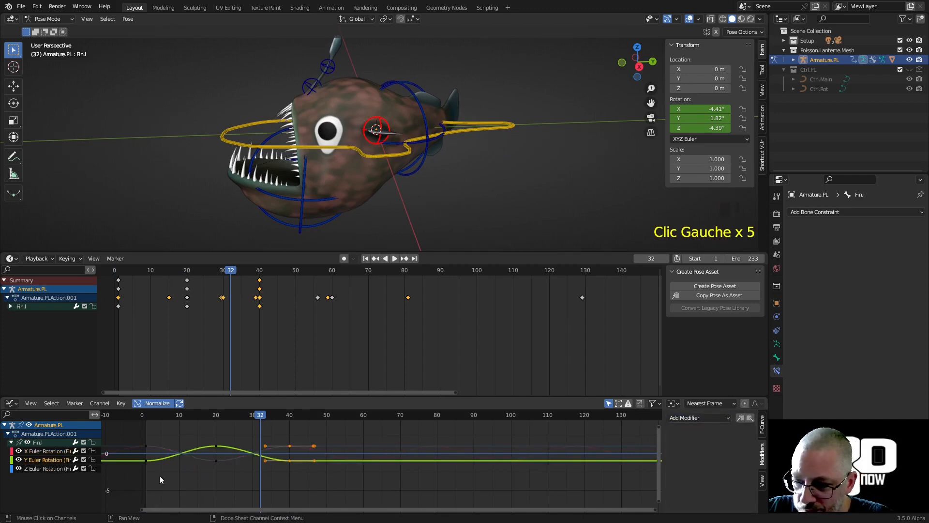
pyautogui.click(751, 418)
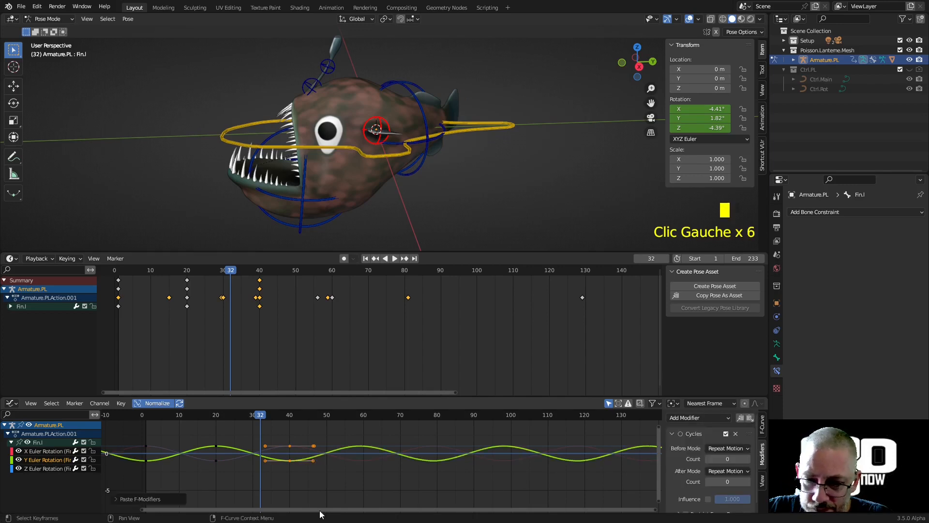
pyautogui.click(47, 470)
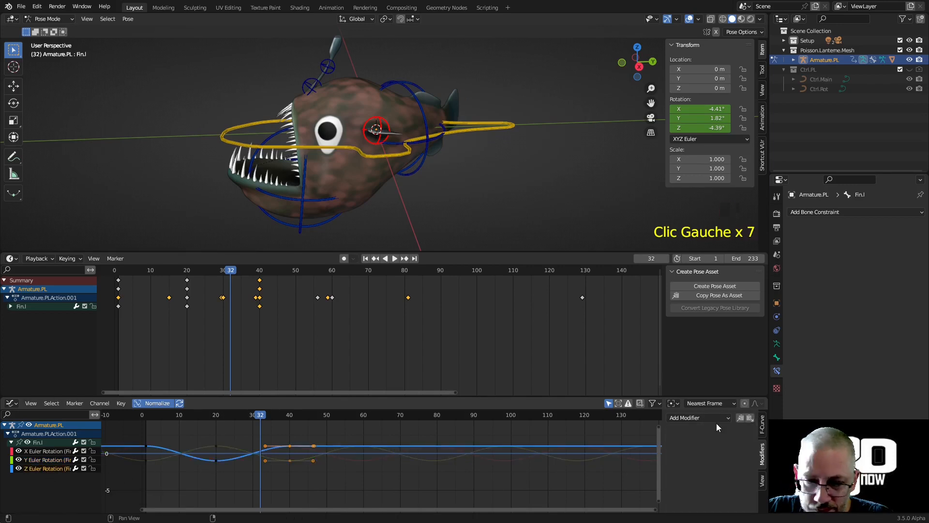
pyautogui.click(751, 418)
# Select the opposite side fin bone, Fin.r, and go to frame 1
pyautogui.moveTo(430, 186); pyautogui.dragTo(464, 175, button='middle')
pyautogui.scroll(3, 384, 120)
pyautogui.click(381, 94)
pyautogui.moveTo(364, 137); pyautogui.dragTo(355, 117, button='middle')
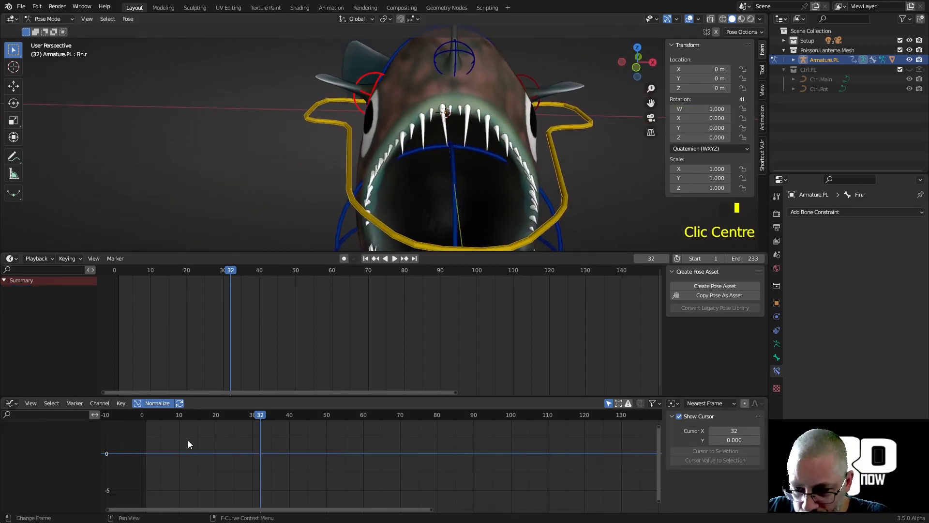
pyautogui.click(366, 258)
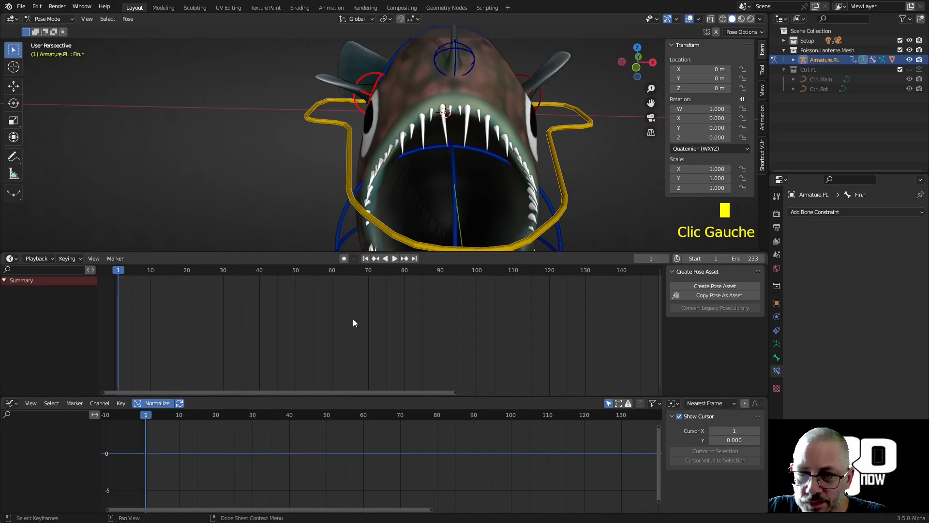
# Rotate Fin.r upward by about 42.8° from the front and insert a rotation keyframe at frame 1
pyautogui.press('r')
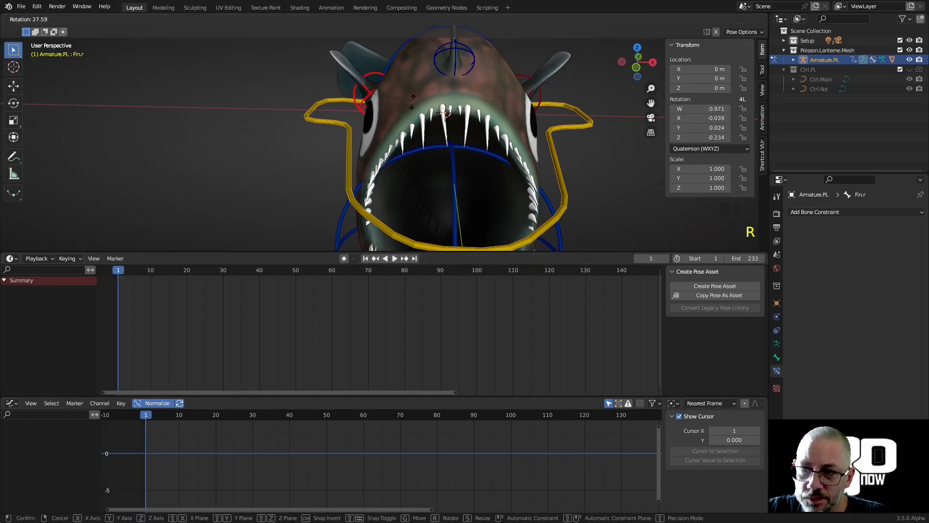
pyautogui.click(418, 114)
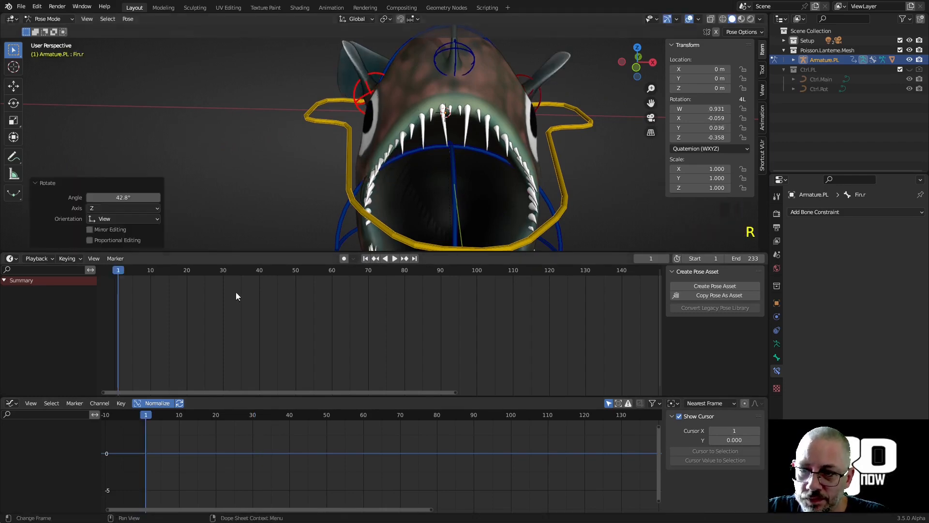
pyautogui.press('i')
pyautogui.click(306, 164)
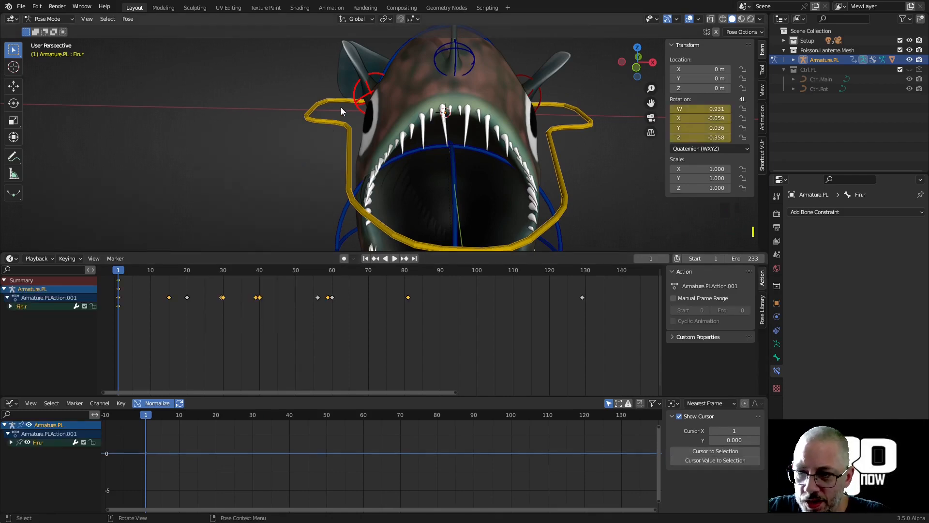
pyautogui.press('r')
pyautogui.rightClick(311, 155)
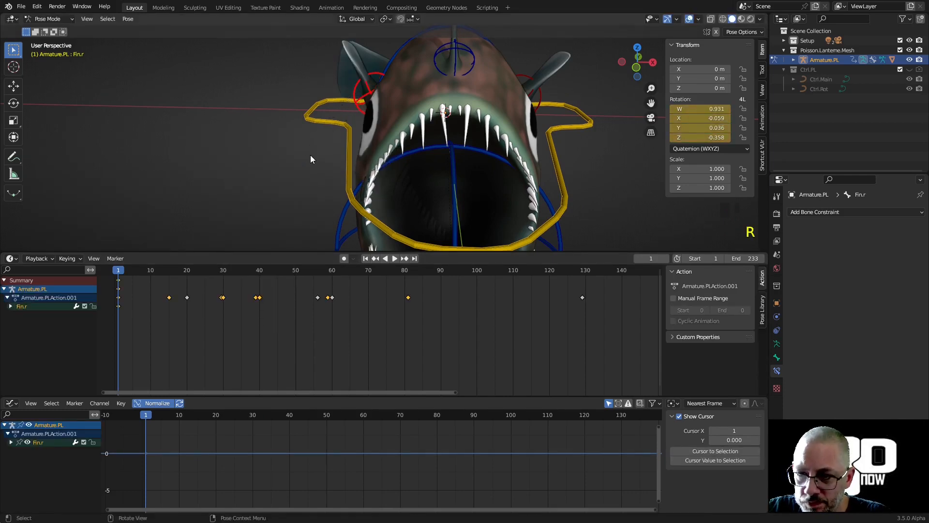
# At frame 20, rotate Fin.r downward to about W 0.900, X 0.048, Y -0.122, Z 0.416 and insert a rotation keyframe
pyautogui.click(152, 408)
pyautogui.moveTo(151, 415); pyautogui.dragTo(215, 440)
pyautogui.press('r')
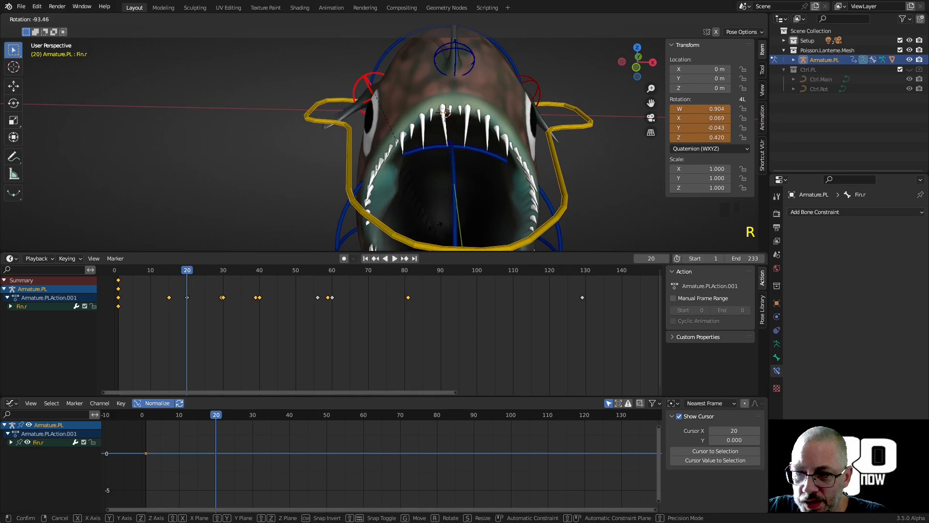
pyautogui.click(449, 186)
pyautogui.moveTo(449, 186); pyautogui.dragTo(551, 177, button='middle')
pyautogui.press('r')
pyautogui.click(442, 202)
pyautogui.press('i')
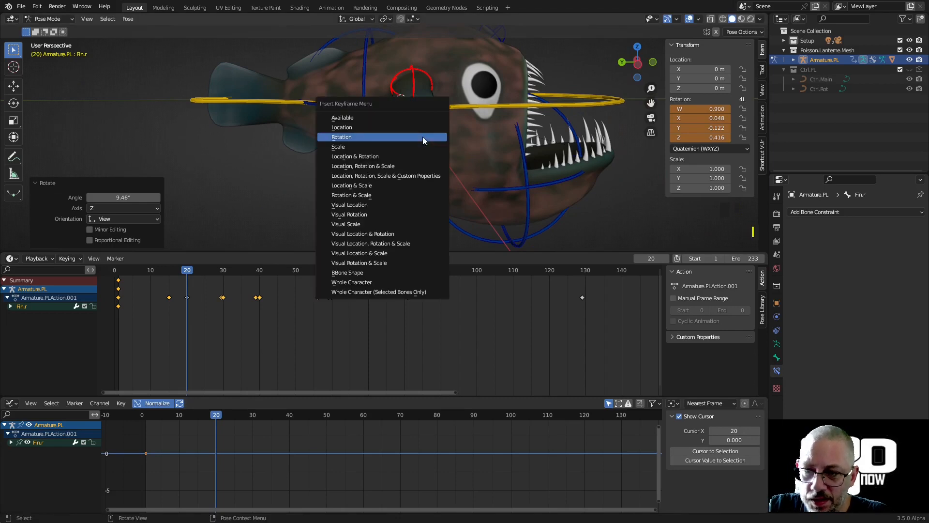
pyautogui.click(423, 136)
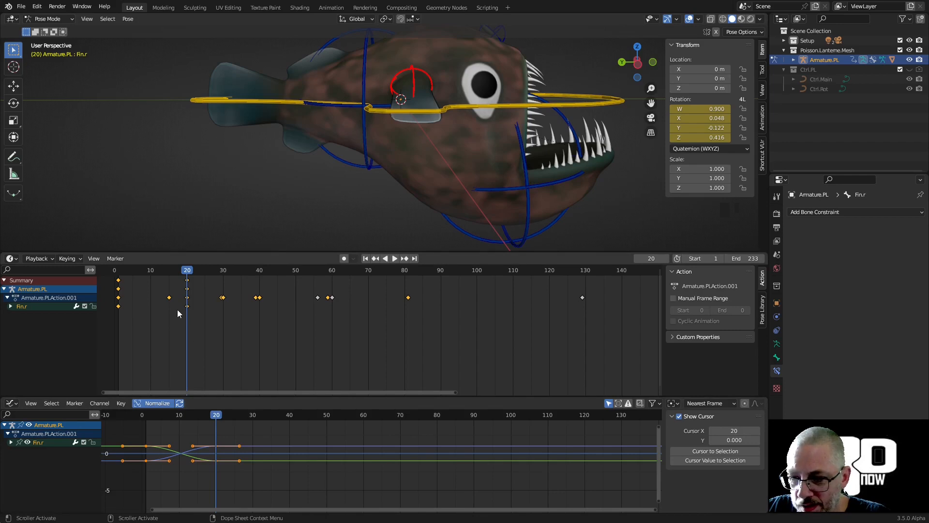
# Duplicate Fin.r's frame 1 rotation keyframe to frame 40
pyautogui.click(119, 306)
pyautogui.hotkey('shift', 'd')
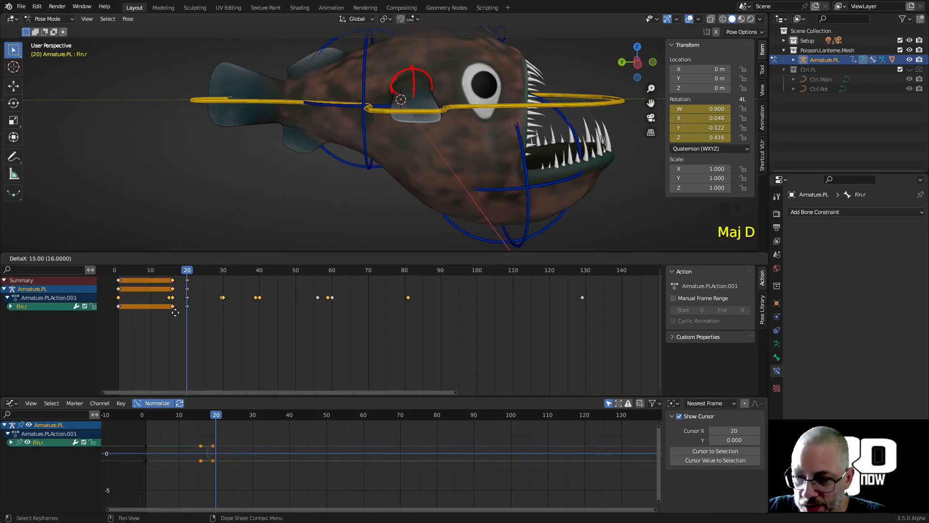
pyautogui.click(259, 323)
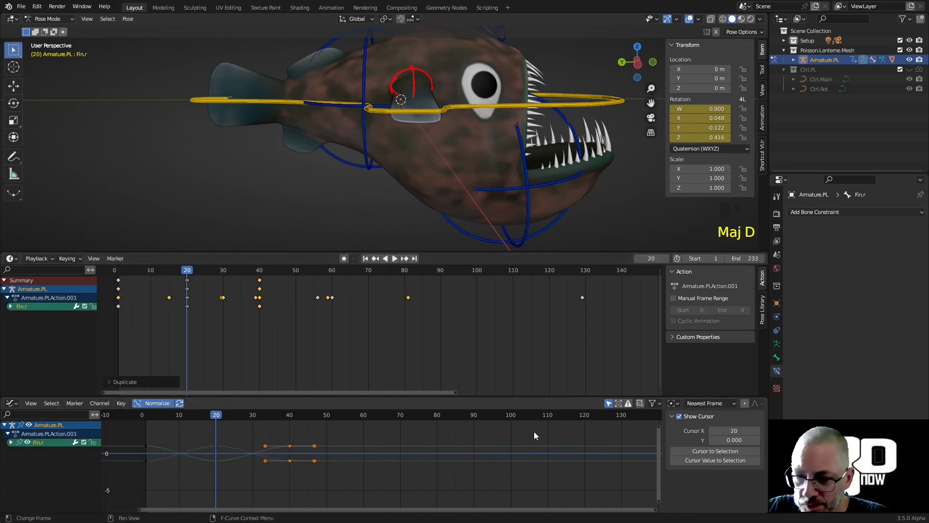
# Add a Cycles modifier to Fin.r's W Quaternion Rotation curve
pyautogui.click(24, 451)
pyautogui.click(10, 443)
pyautogui.click(44, 450)
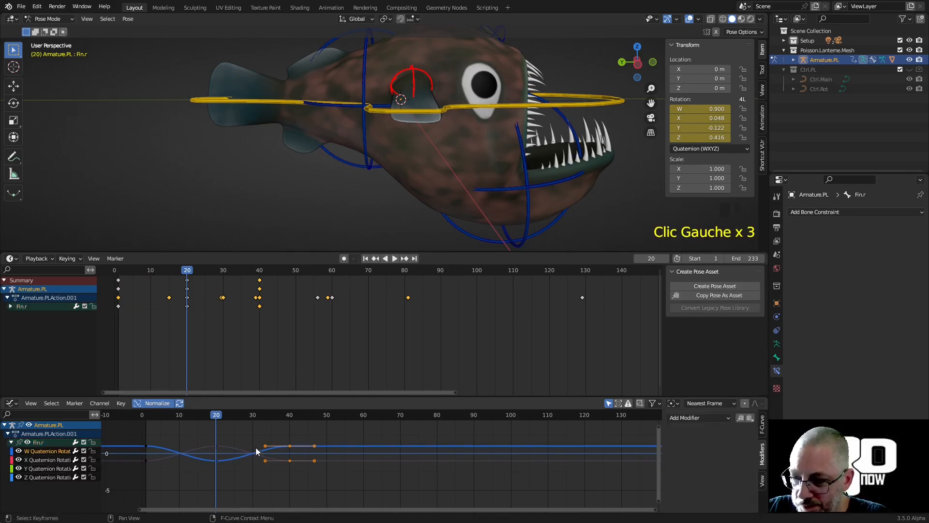
pyautogui.click(741, 417)
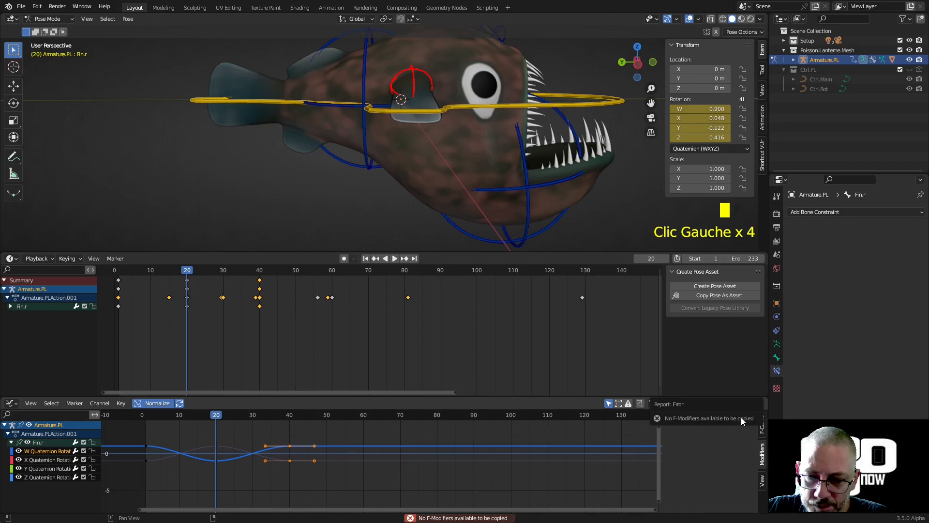
pyautogui.click(706, 435)
pyautogui.click(699, 419)
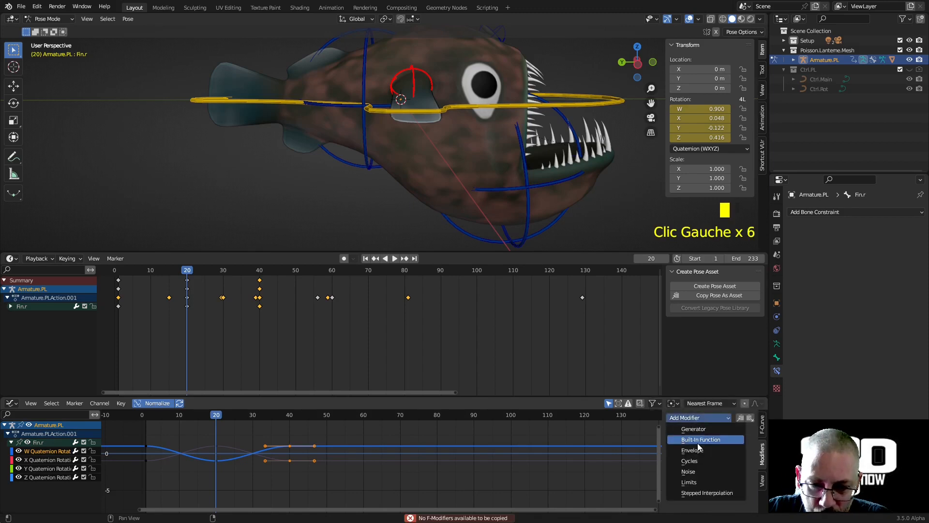
pyautogui.click(704, 460)
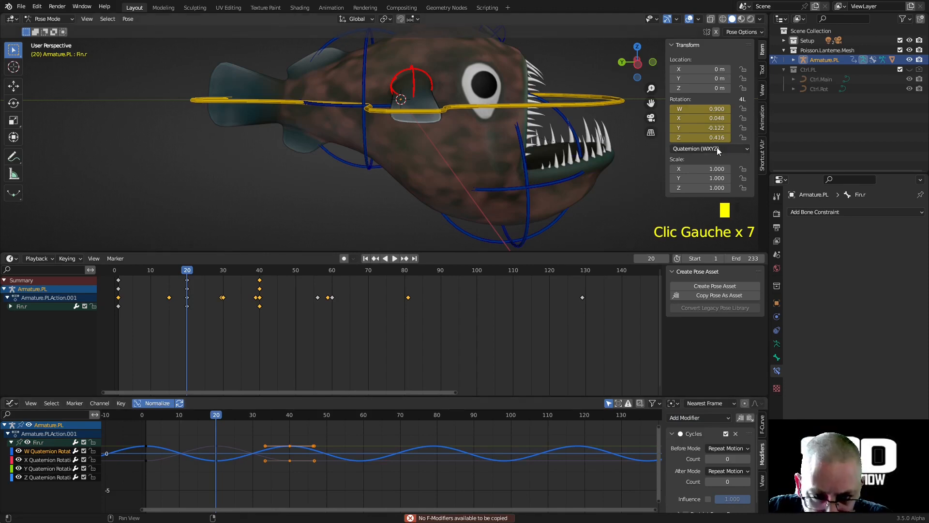
# Undo the Cycles modifier and the duplicated frame 40 keyframe on Fin.r
pyautogui.hotkey('ctrl', 'z')
pyautogui.hotkey('ctrl', 'z')
pyautogui.hotkey('ctrl', 'z')
pyautogui.hotkey('ctrl', 'z')
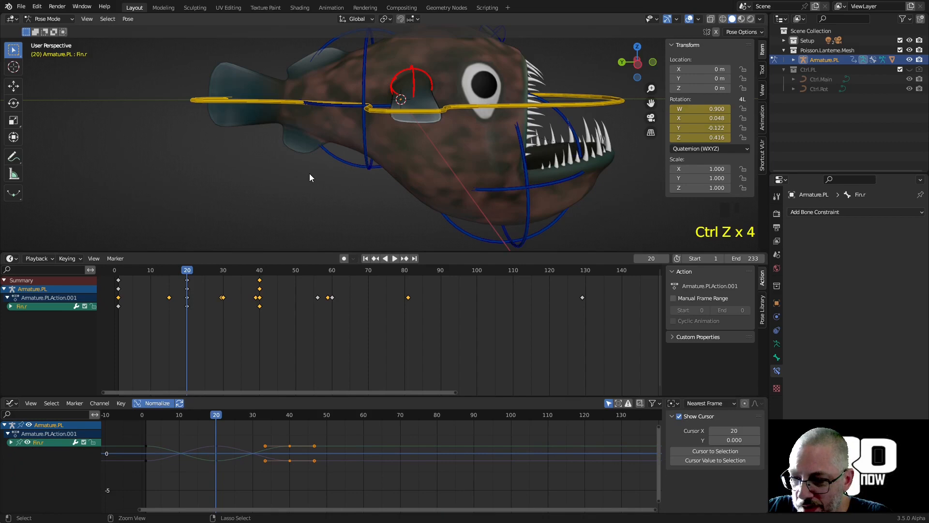
pyautogui.hotkey('ctrl', 'z')
pyautogui.hotkey('ctrl', 'z')
pyautogui.hotkey('ctrl', 'z')
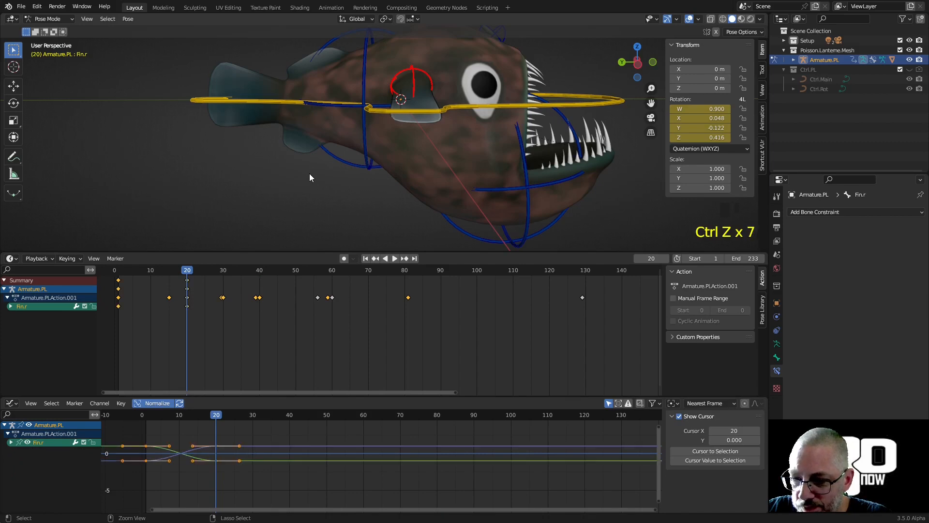
# Return to frame 1 and delete all of Fin.r's rotation keyframes
pyautogui.moveTo(422, 131); pyautogui.dragTo(382, 141, button='middle')
pyautogui.moveTo(211, 415); pyautogui.dragTo(161, 463)
pyautogui.click(147, 473)
pyautogui.press('x')
pyautogui.click(161, 463)
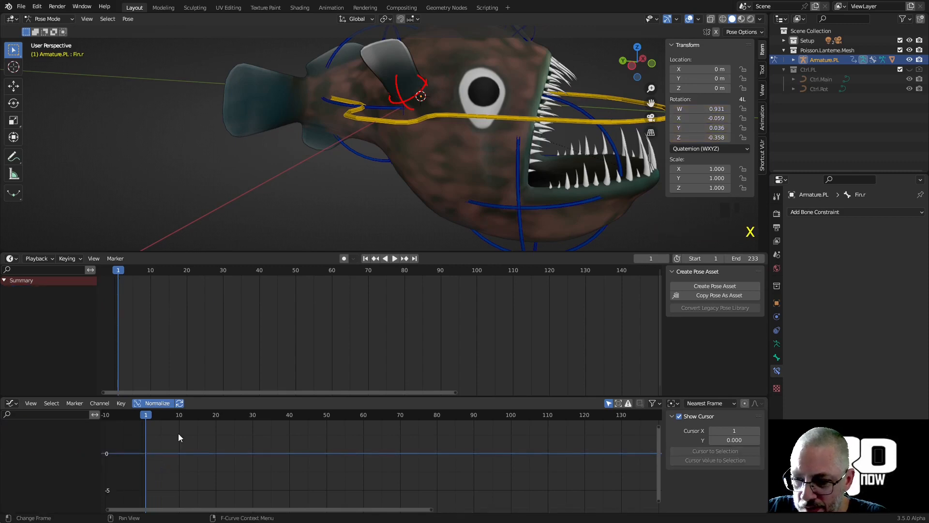
# Change Fin.r's rotation mode to XYZ Euler and insert a rotation keyframe at frame 1
pyautogui.moveTo(405, 161); pyautogui.dragTo(325, 166, button='middle')
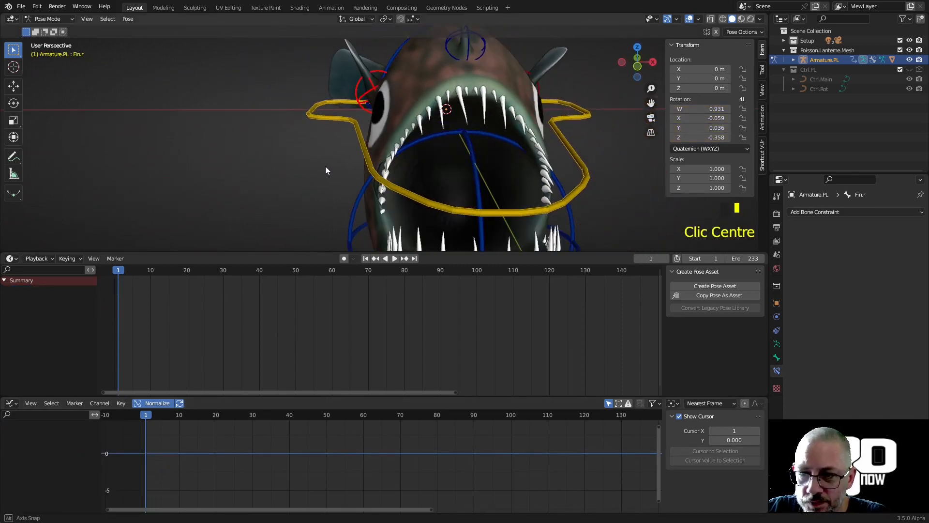
pyautogui.moveTo(120, 272); pyautogui.dragTo(117, 298)
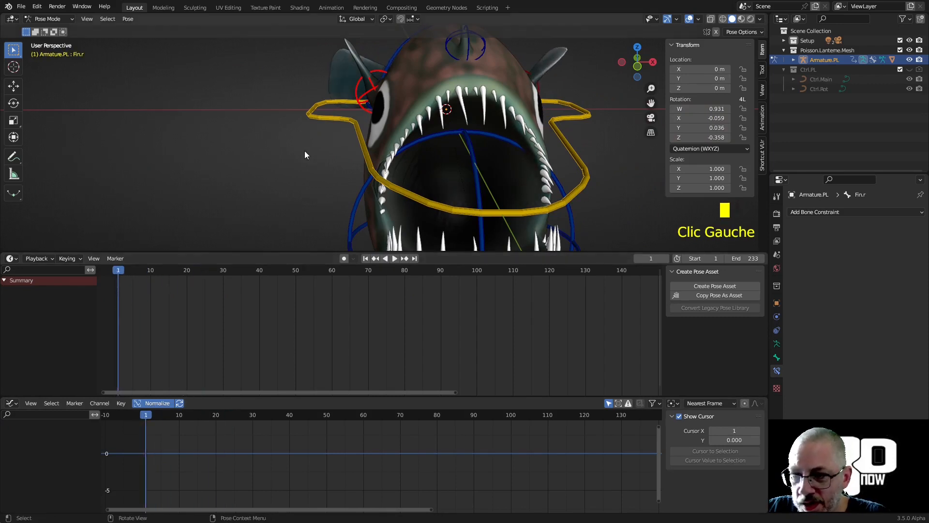
pyautogui.click(733, 147)
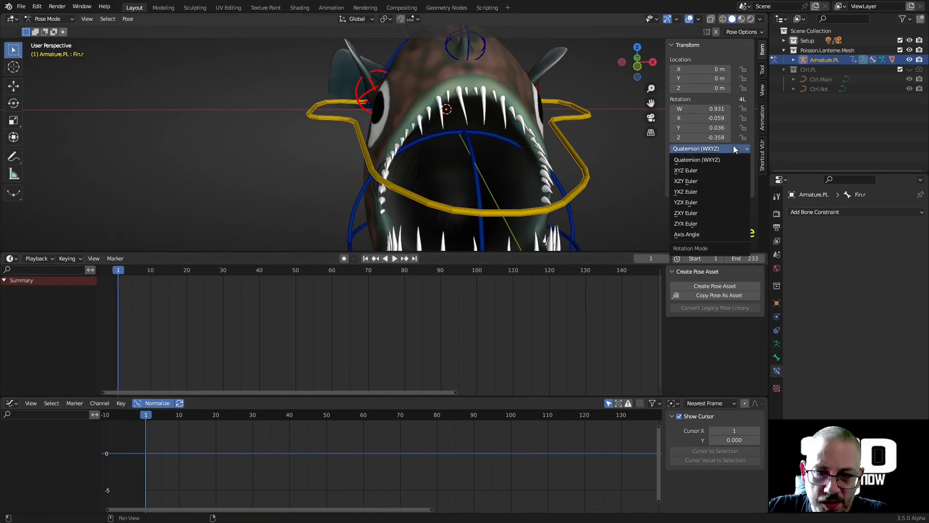
pyautogui.click(711, 173)
pyautogui.press('i')
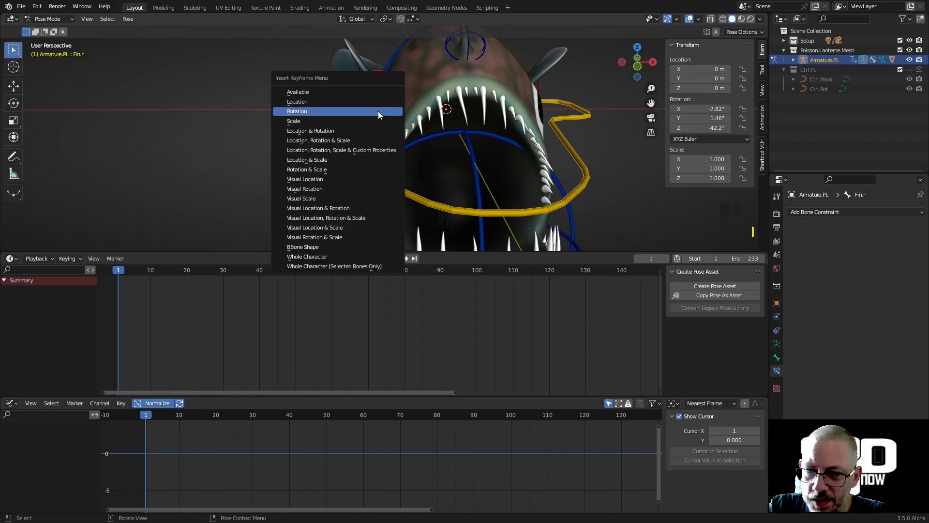
pyautogui.click(378, 111)
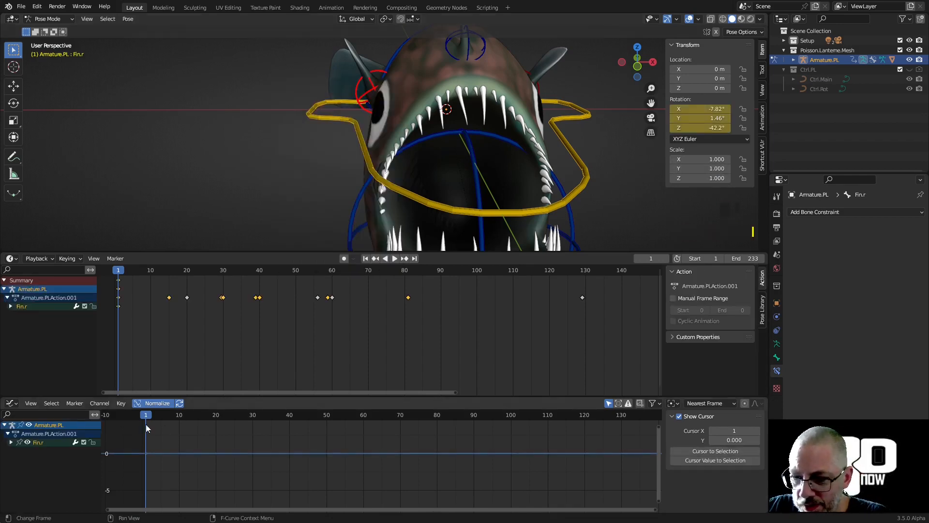
# At frame 40, rotate Fin.r downward to about X -8°, Y -9.6°, Z 50.7° and insert a rotation keyframe
pyautogui.moveTo(147, 414); pyautogui.dragTo(288, 425)
pyautogui.press('r')
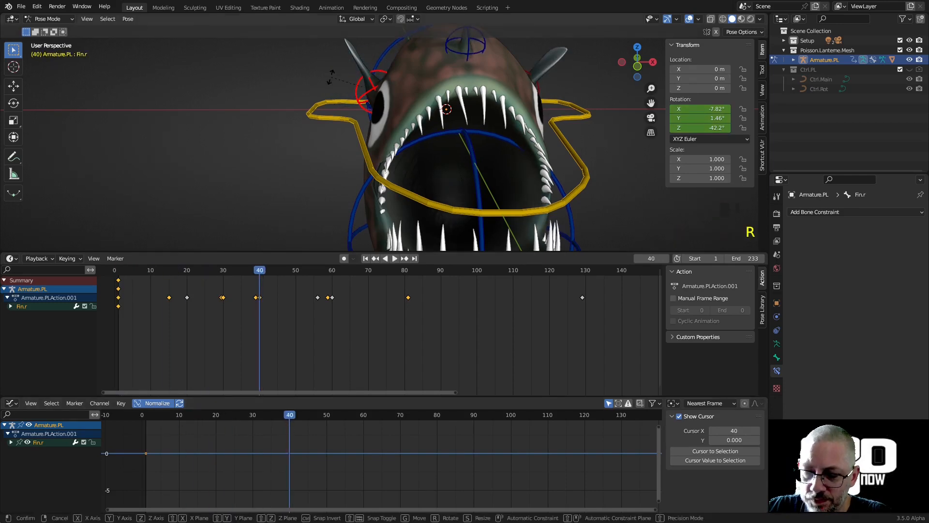
pyautogui.click(347, 201)
pyautogui.moveTo(350, 202); pyautogui.dragTo(473, 180, button='middle')
pyautogui.press('r')
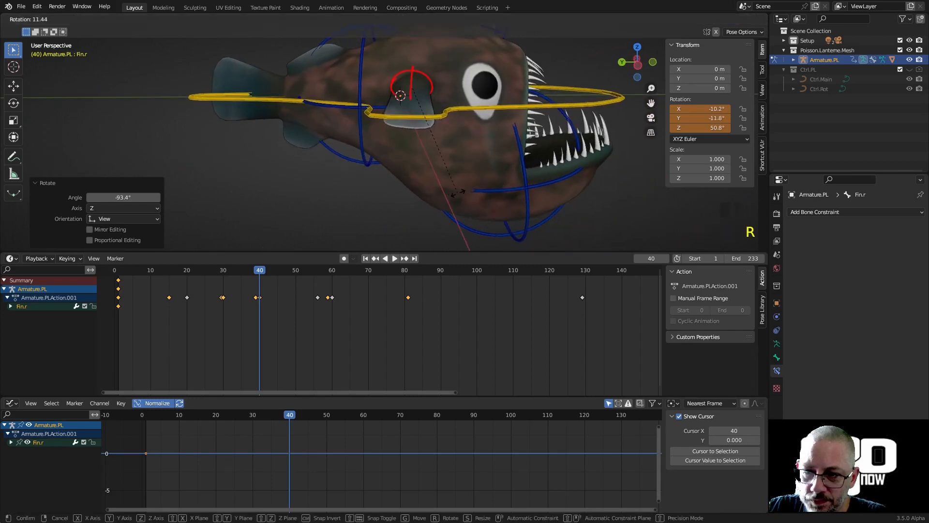
pyautogui.click(464, 193)
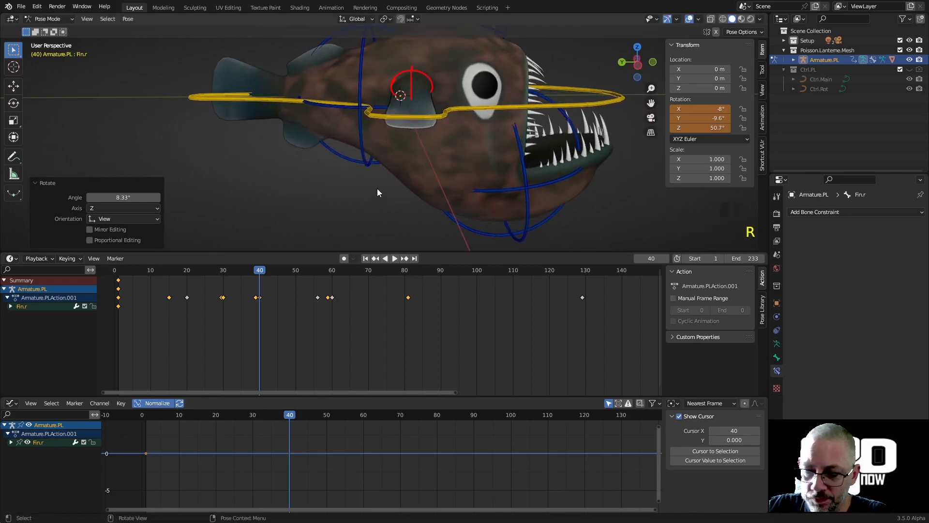
pyautogui.press('i')
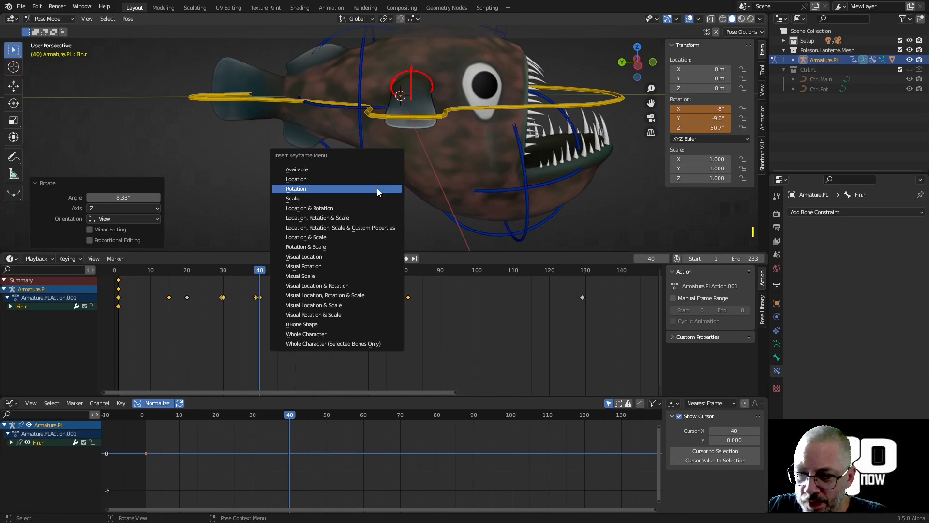
pyautogui.click(377, 188)
# Move Fin.r's frame 40 keyframe to frame 20 and duplicate its frame 1 keyframe to frame 40
pyautogui.moveTo(260, 308); pyautogui.dragTo(187, 322)
pyautogui.rightClick(211, 321)
pyautogui.click(263, 310)
pyautogui.click(119, 308)
pyautogui.hotkey('shift', 'd')
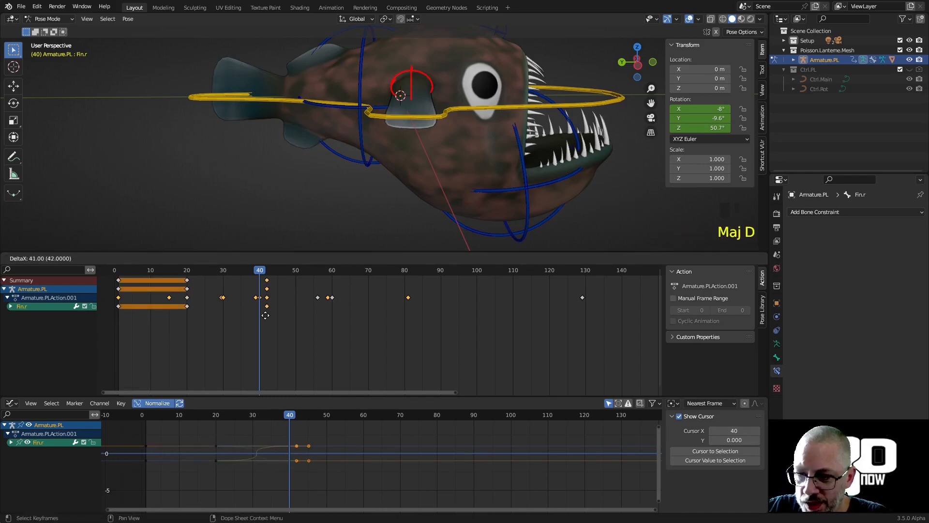
pyautogui.click(260, 316)
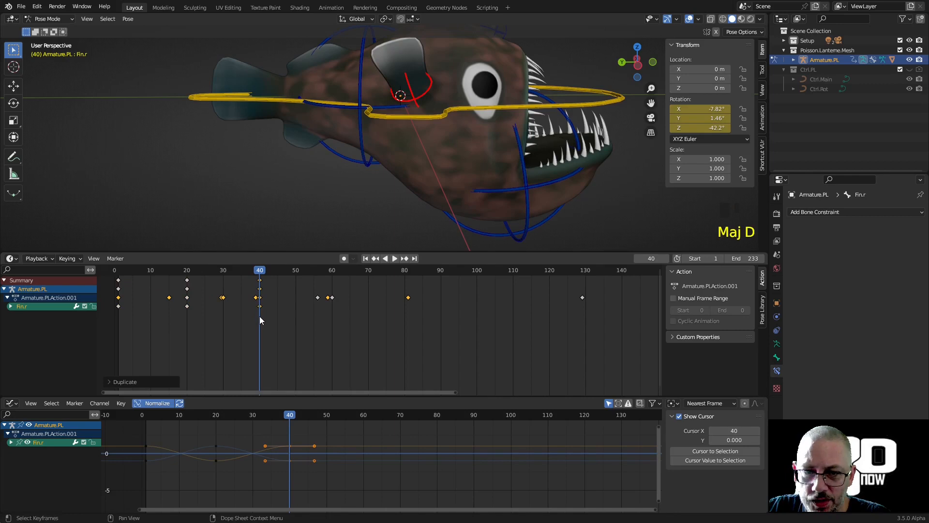
# Paste the copied Cycles modifier onto Fin.r's X, Y and Z Euler Rotation curves
pyautogui.moveTo(318, 206); pyautogui.dragTo(266, 150, button='middle')
pyautogui.scroll(-2, 274, 171)
pyautogui.scroll(-1, 293, 161)
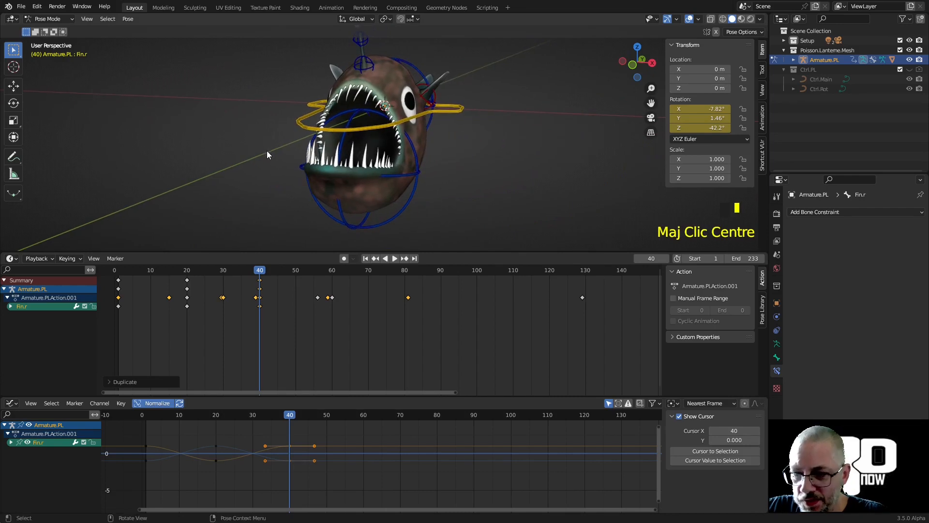
pyautogui.click(10, 443)
pyautogui.click(30, 451)
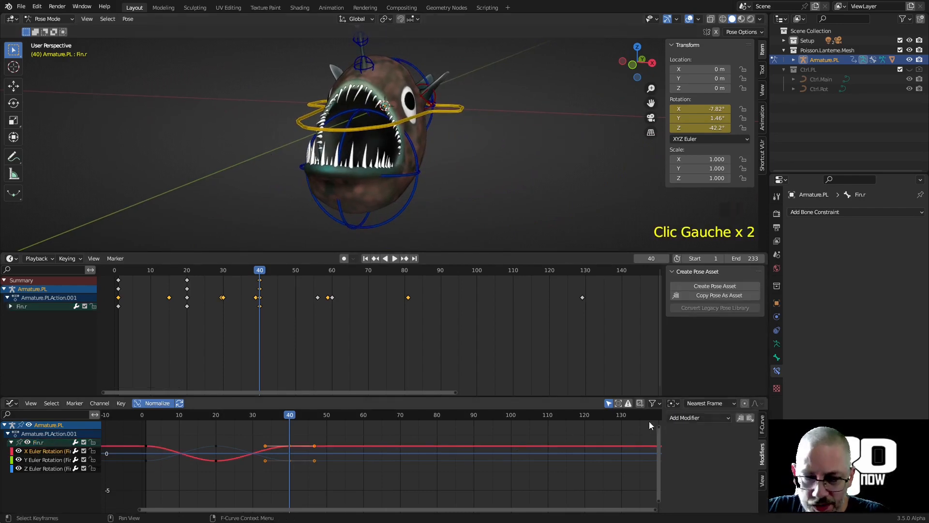
pyautogui.click(752, 417)
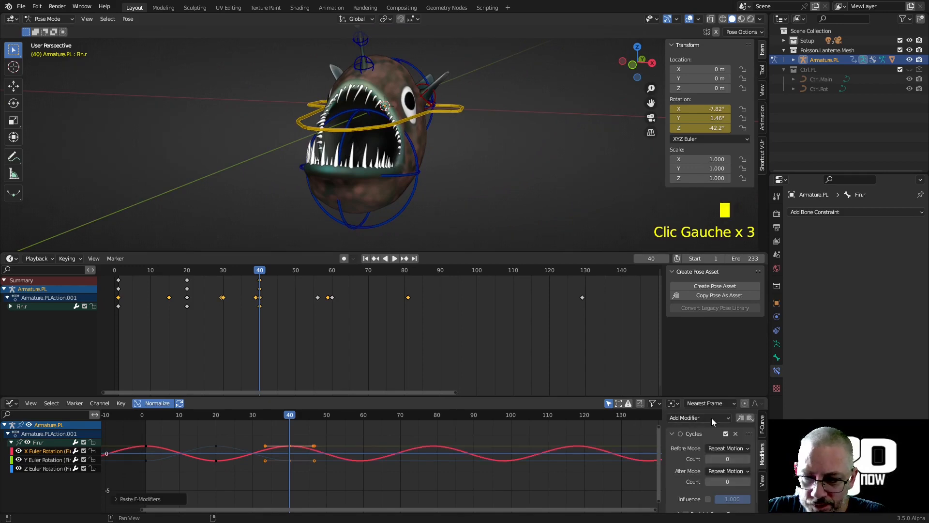
pyautogui.click(48, 460)
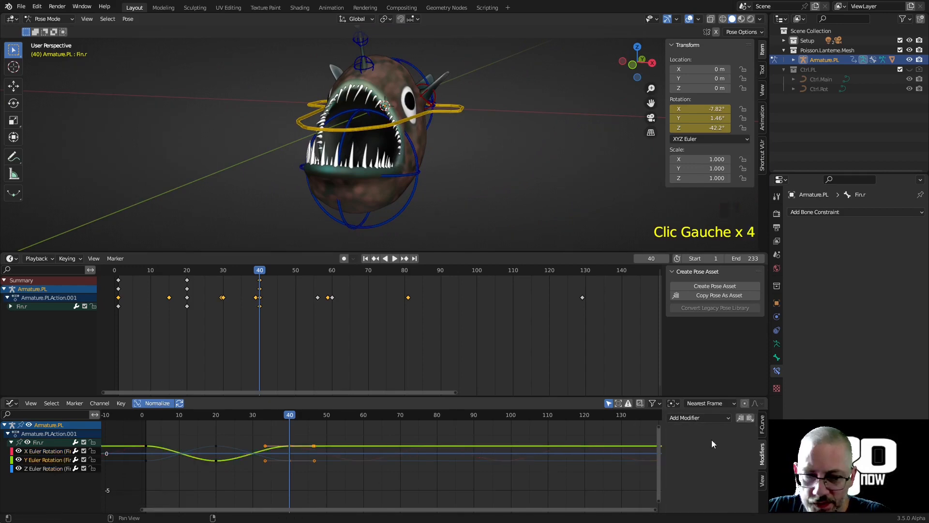
pyautogui.click(751, 418)
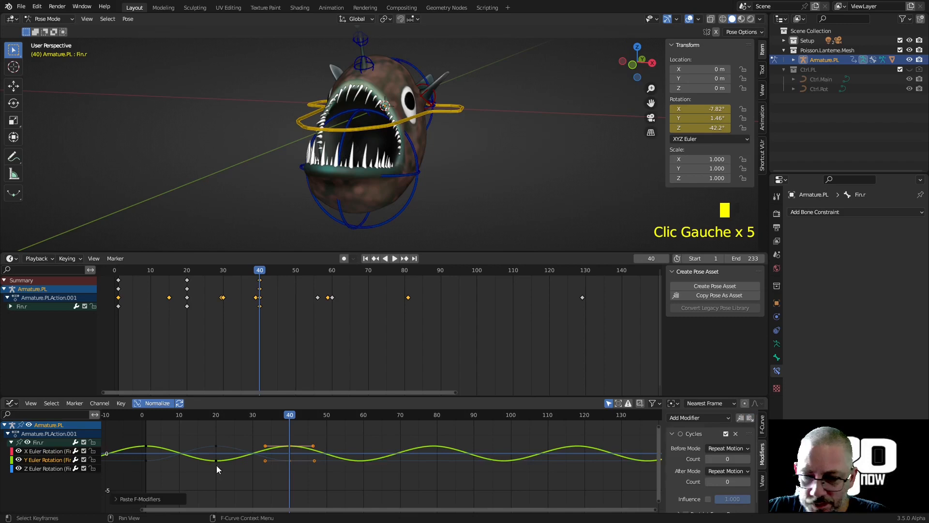
pyautogui.click(57, 469)
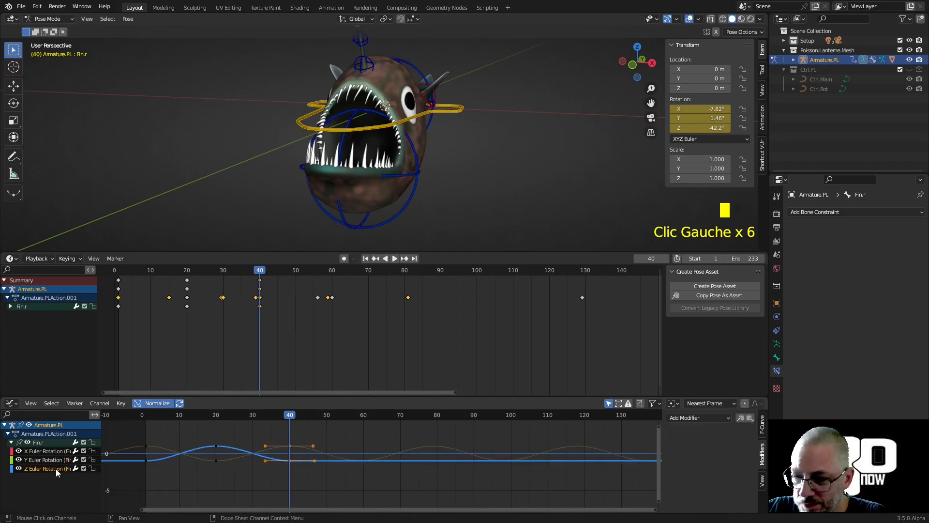
pyautogui.click(751, 417)
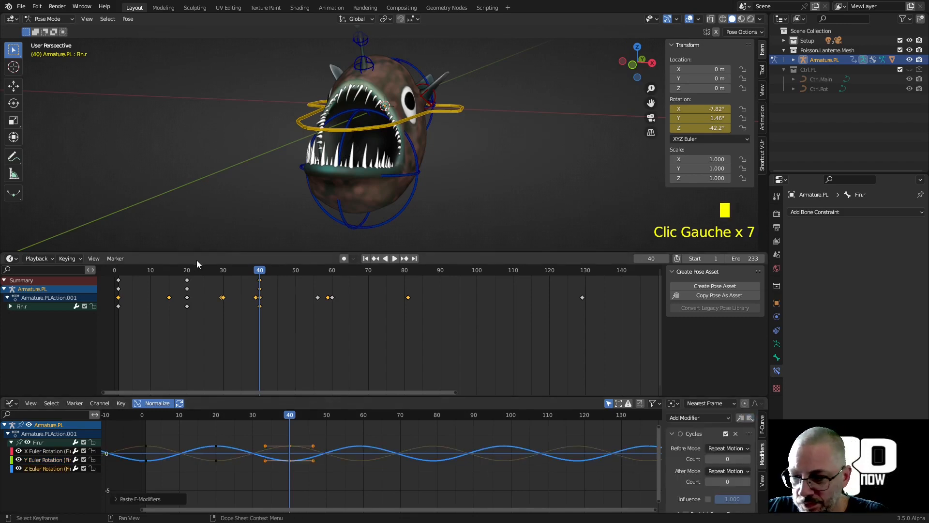
# Enlarge the 3D viewport by shrinking the dope sheet area beneath it
pyautogui.moveTo(202, 253); pyautogui.dragTo(251, 387)
pyautogui.moveTo(444, 304); pyautogui.dragTo(443, 253, button='middle')
pyautogui.click(443, 253)
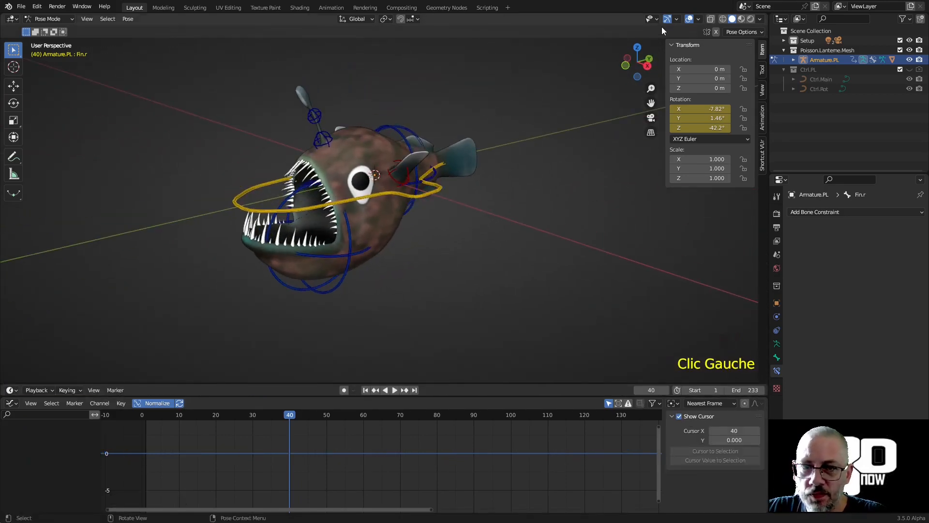
# Temporarily hide the viewport overlays to examine the fish mesh up close, and show them again
pyautogui.click(689, 19)
pyautogui.click(698, 19)
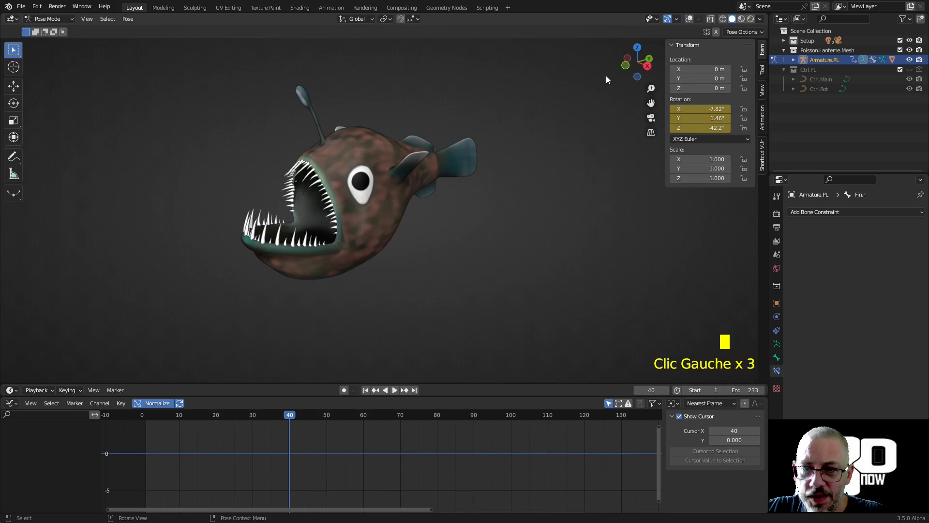
pyautogui.scroll(3, 382, 203)
pyautogui.click(321, 216)
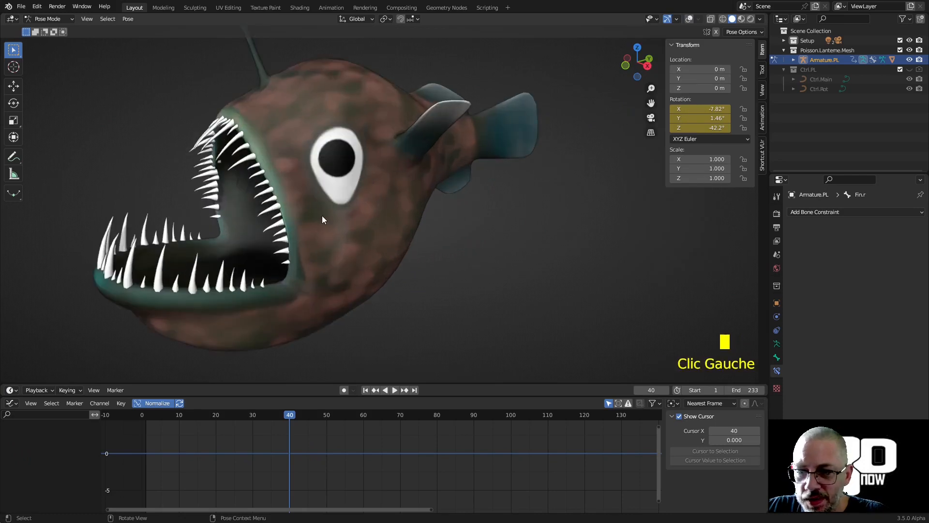
pyautogui.click(690, 19)
# Leave Pose Mode, select the Poisson.Lanterne mesh and enter Weight Paint mode
pyautogui.click(345, 245)
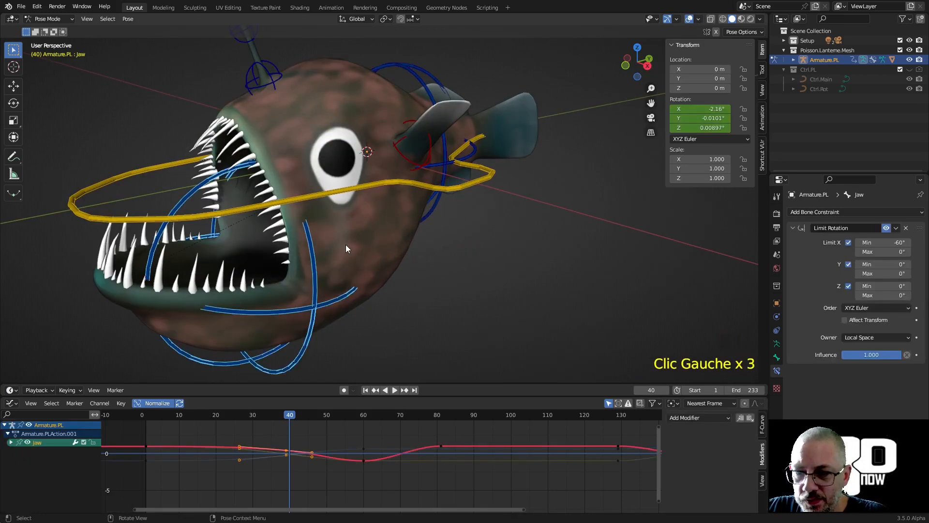
pyautogui.hotkey('ctrl', 'Tab')
pyautogui.click(346, 245)
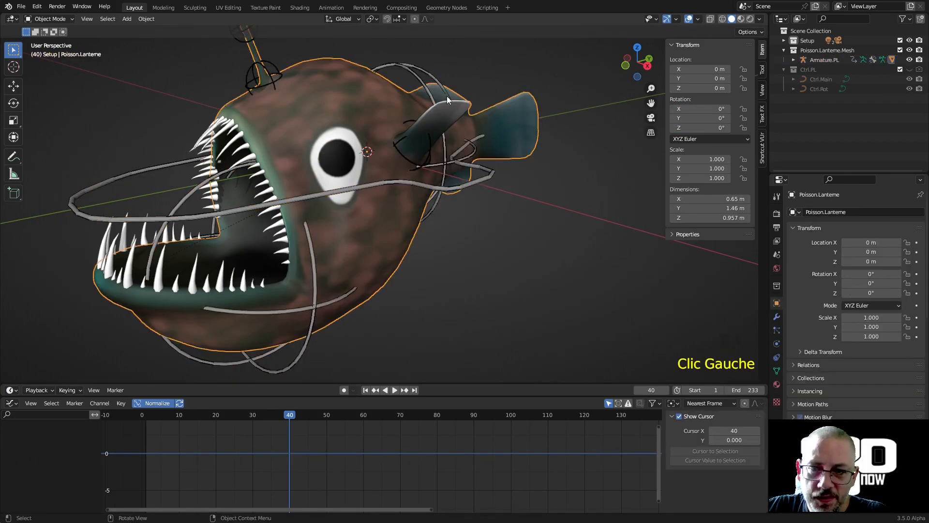
pyautogui.hotkey('ctrl', 'Tab')
pyautogui.click(105, 129)
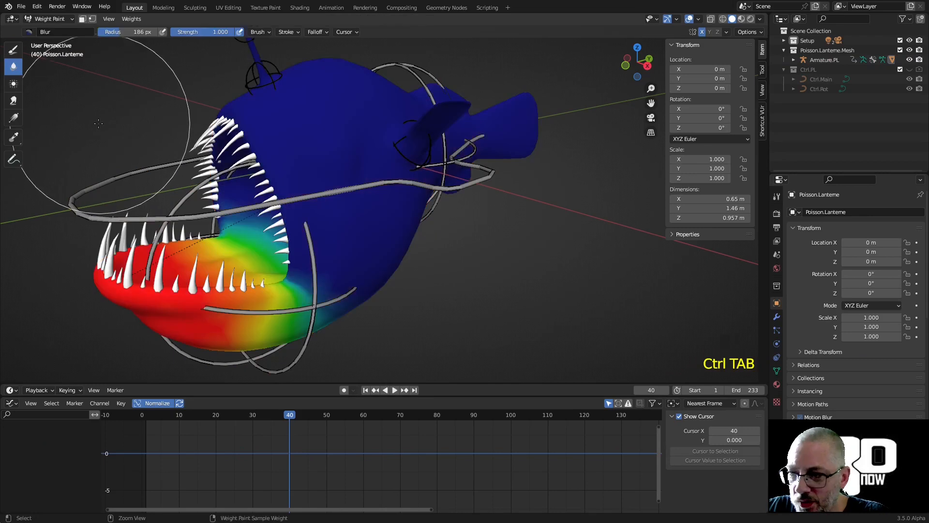
# Sample the vertex groups at the side fin and make Fin.r the active weight group
pyautogui.moveTo(245, 167)
pyautogui.mouseDown(button='middle')
pyautogui.moveTo(334, 164)
pyautogui.moveTo(290, 159)
pyautogui.moveTo(277, 128)
pyautogui.mouseUp(button='middle')
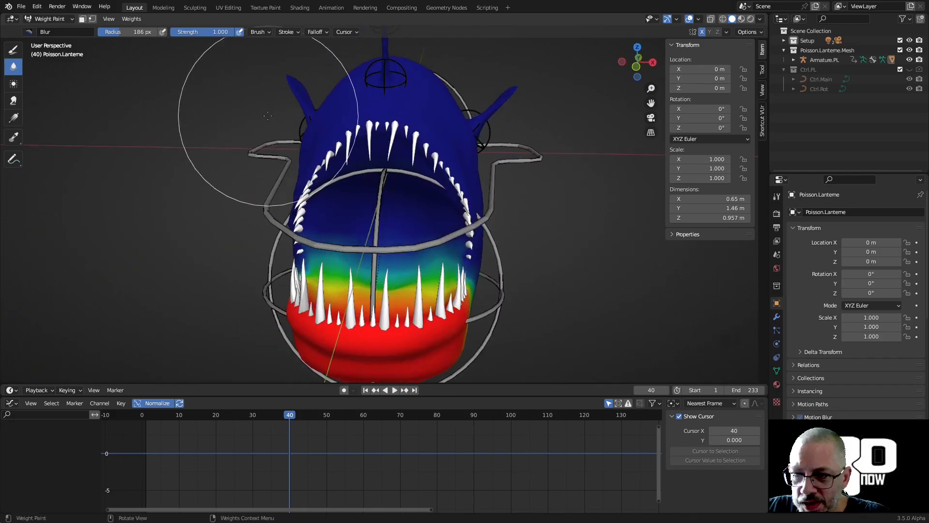
pyautogui.keyDown('shift'); pyautogui.click(309, 116); pyautogui.keyUp('shift')
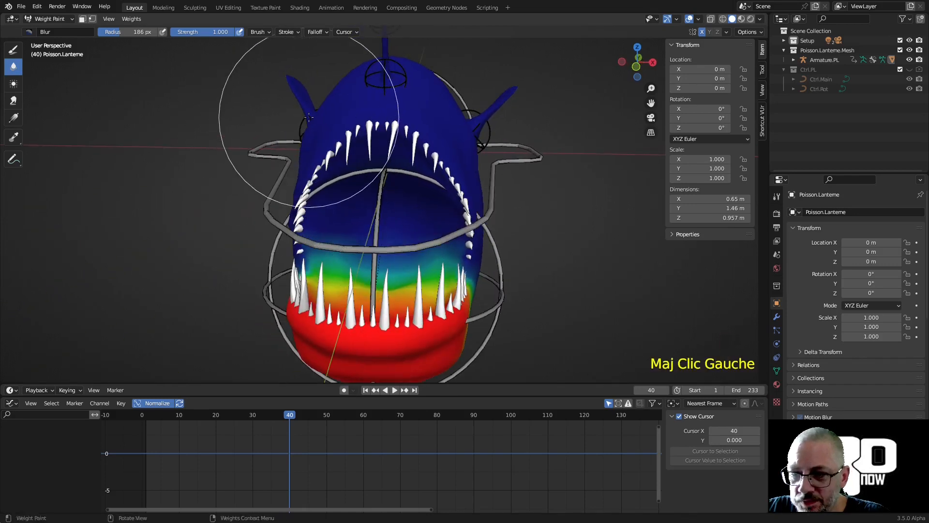
pyautogui.keyDown('shift'); pyautogui.rightClick(308, 116); pyautogui.keyUp('shift')
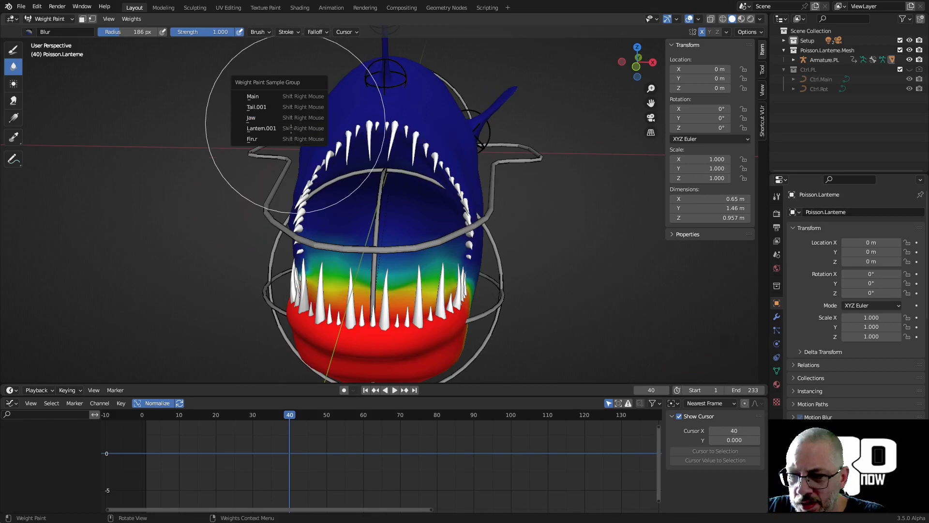
pyautogui.click(251, 139)
pyautogui.moveTo(252, 139)
pyautogui.mouseDown(button='middle')
pyautogui.moveTo(281, 140)
pyautogui.moveTo(316, 186)
pyautogui.moveTo(254, 187)
pyautogui.mouseUp(button='middle')
pyautogui.scroll(3, 282, 143)
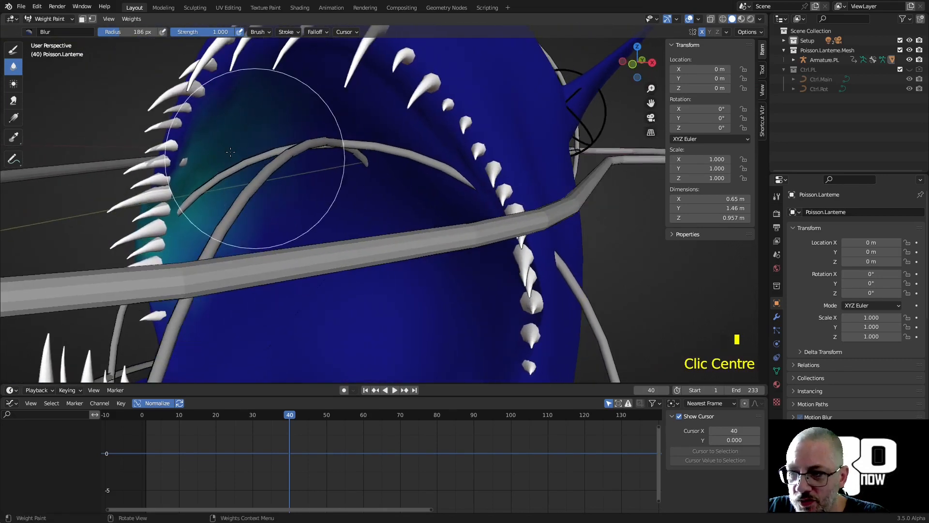
# Switch to the Draw brush at weight 0 and paint out the stray Fin.r weight inside the mouth
pyautogui.click(13, 48)
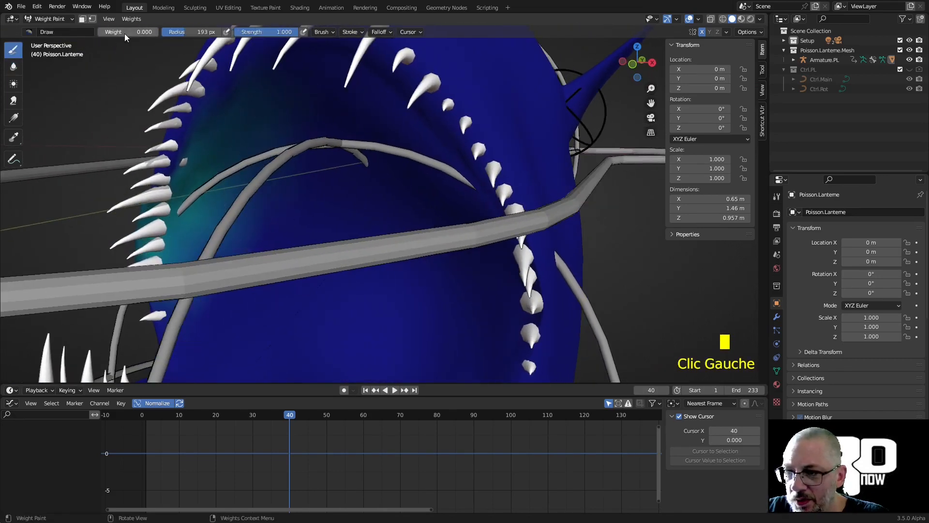
pyautogui.click(213, 265)
pyautogui.click(213, 265)
pyautogui.click(214, 267)
pyautogui.click(215, 269)
pyautogui.moveTo(215, 269)
pyautogui.mouseDown(button='middle')
pyautogui.moveTo(256, 271)
pyautogui.moveTo(476, 175)
pyautogui.mouseUp(button='middle')
pyautogui.click(479, 214)
pyautogui.click(496, 135)
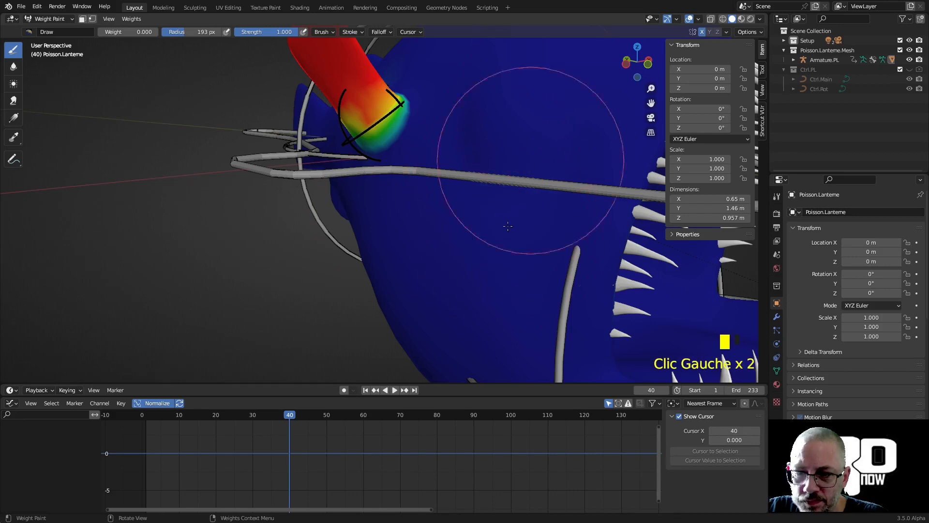
# Make Fin.l the active weight group and paint out its stray weight on the fish's body with weight 0
pyautogui.moveTo(478, 218); pyautogui.dragTo(458, 228, button='middle')
pyautogui.moveTo(381, 235); pyautogui.dragTo(416, 201, button='middle')
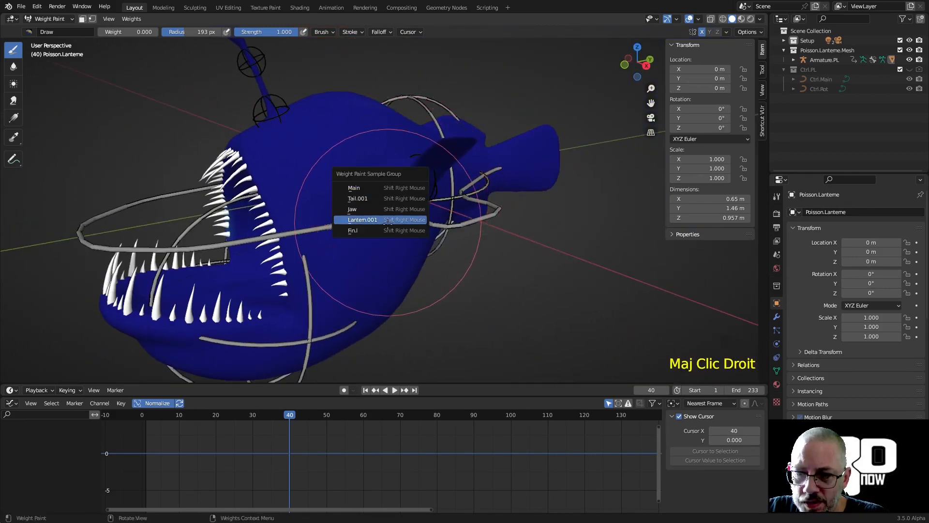
pyautogui.moveTo(421, 219)
pyautogui.mouseDown(button='middle')
pyautogui.moveTo(450, 208)
pyautogui.moveTo(418, 204)
pyautogui.moveTo(451, 221)
pyautogui.mouseUp(button='middle')
pyautogui.scroll(2, 450, 208)
pyautogui.moveTo(524, 246); pyautogui.dragTo(551, 252)
pyautogui.moveTo(551, 282)
pyautogui.mouseDown(button='middle')
pyautogui.moveTo(311, 294)
pyautogui.moveTo(330, 175)
pyautogui.mouseUp(button='middle')
pyautogui.moveTo(253, 150); pyautogui.dragTo(279, 303)
pyautogui.moveTo(334, 140)
pyautogui.mouseDown(button='middle')
pyautogui.moveTo(273, 148)
pyautogui.moveTo(266, 178)
pyautogui.moveTo(274, 191)
pyautogui.mouseUp(button='middle')
pyautogui.moveTo(528, 128); pyautogui.dragTo(536, 119)
pyautogui.moveTo(562, 111)
pyautogui.mouseDown(button='middle')
pyautogui.moveTo(450, 151)
pyautogui.moveTo(433, 179)
pyautogui.moveTo(489, 212)
pyautogui.moveTo(615, 238)
pyautogui.mouseUp(button='middle')
pyautogui.scroll(-2, 436, 201)
pyautogui.keyDown('shift'); pyautogui.moveTo(470, 245); pyautogui.dragTo(498, 232, button='middle'); pyautogui.keyUp('shift')
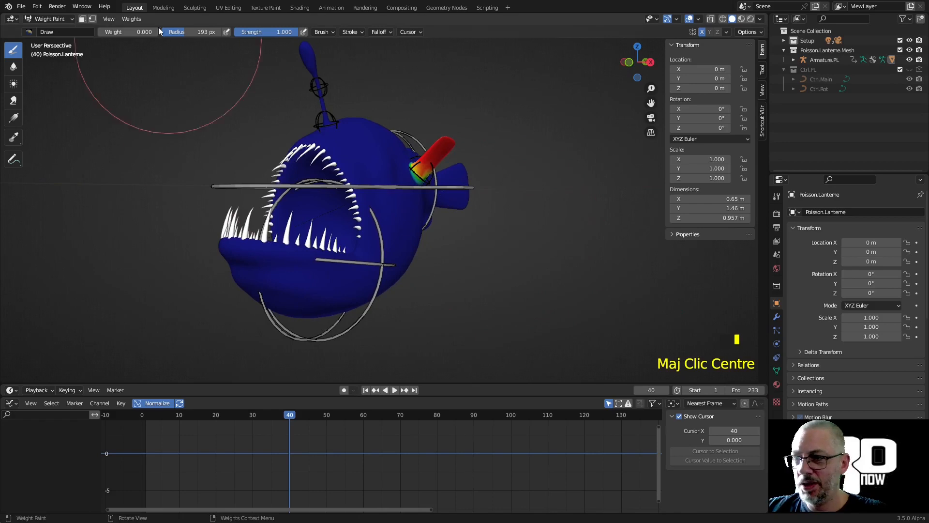
# Return to Object Mode, hide Armature.PL and play the animation to check the mesh deformation
pyautogui.click(44, 19)
pyautogui.click(48, 30)
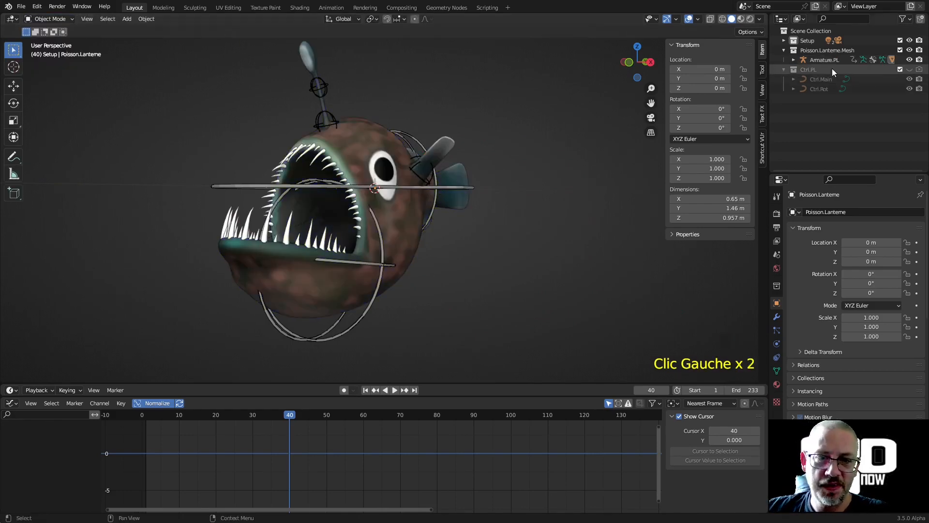
pyautogui.click(909, 60)
pyautogui.moveTo(520, 219); pyautogui.dragTo(508, 238, button='middle')
pyautogui.press('space')
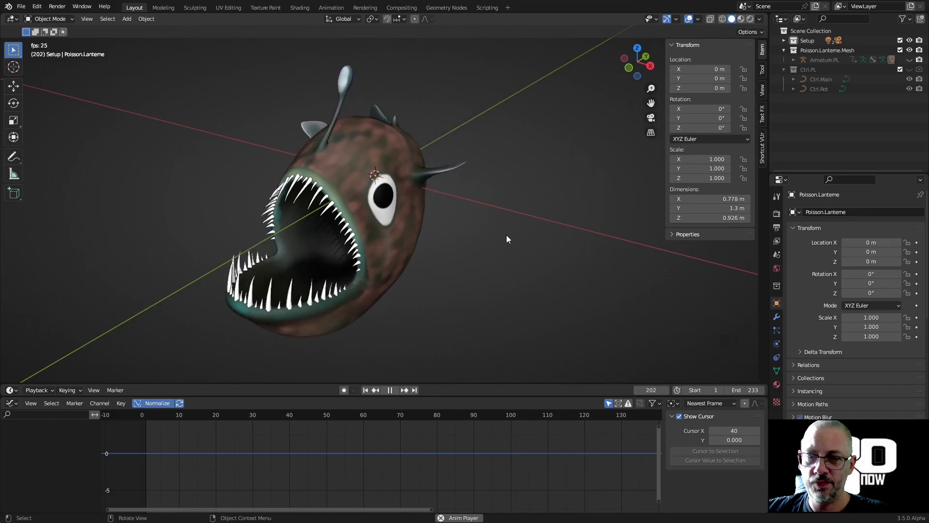
pyautogui.press('space')
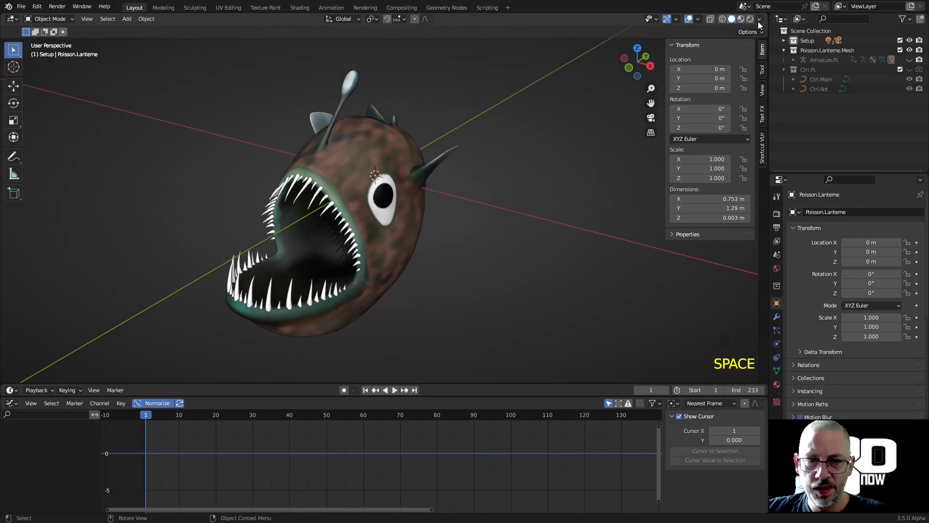
# Show Armature.PL again, put it in Pose Mode and select the Fin.l bone
pyautogui.click(909, 60)
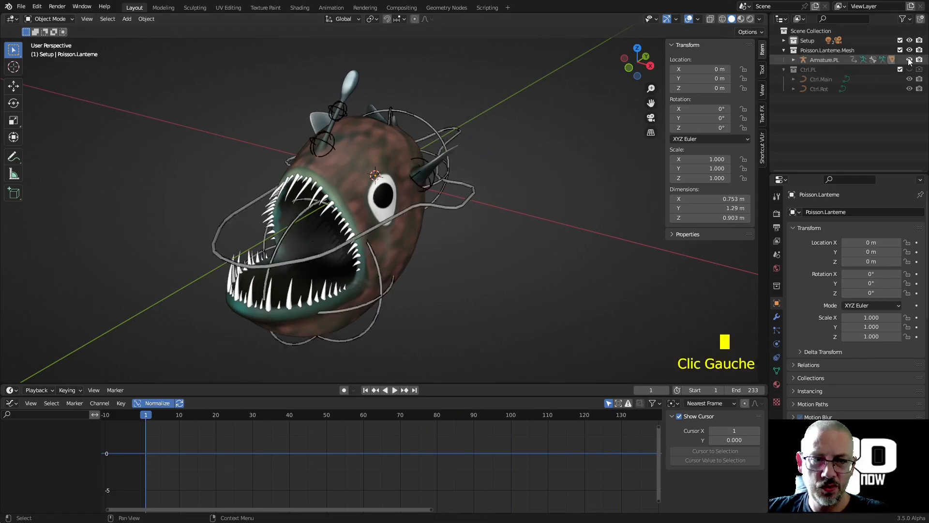
pyautogui.doubleClick(468, 200)
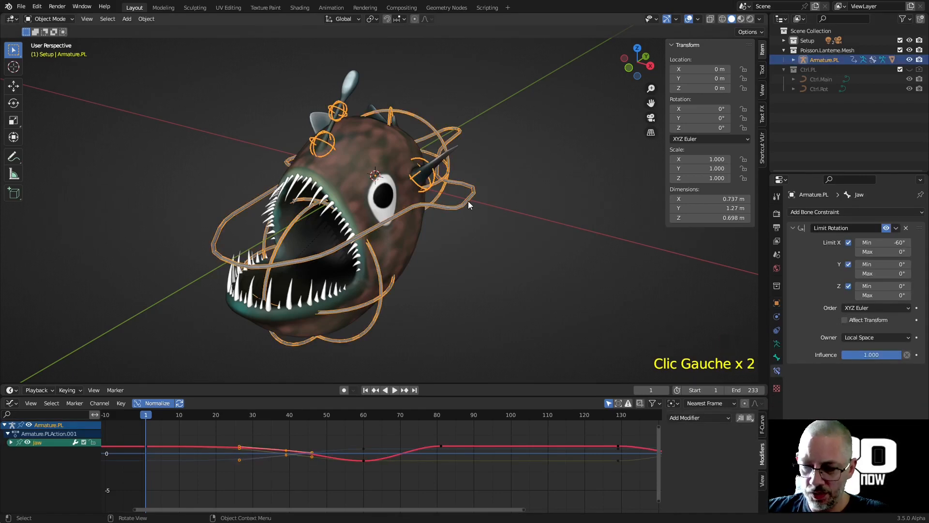
pyautogui.hotkey('ctrl', 'Tab')
pyautogui.click(468, 201)
pyautogui.click(420, 187)
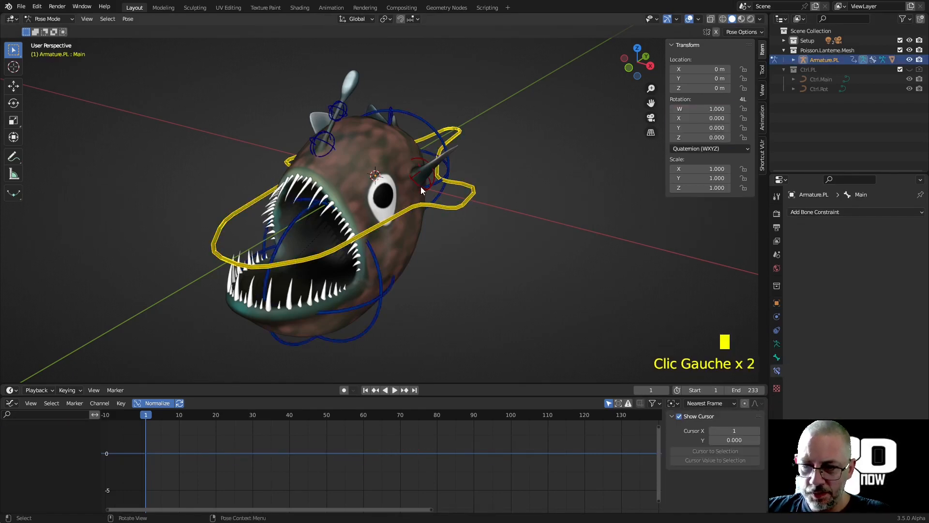
# Add the Fin.r bone to the selection and enlarge the dope sheet to expose both fins' keyframes
pyautogui.scroll(-1, 438, 339)
pyautogui.scroll(-4, 450, 433)
pyautogui.moveTo(476, 454); pyautogui.dragTo(252, 468, button='middle')
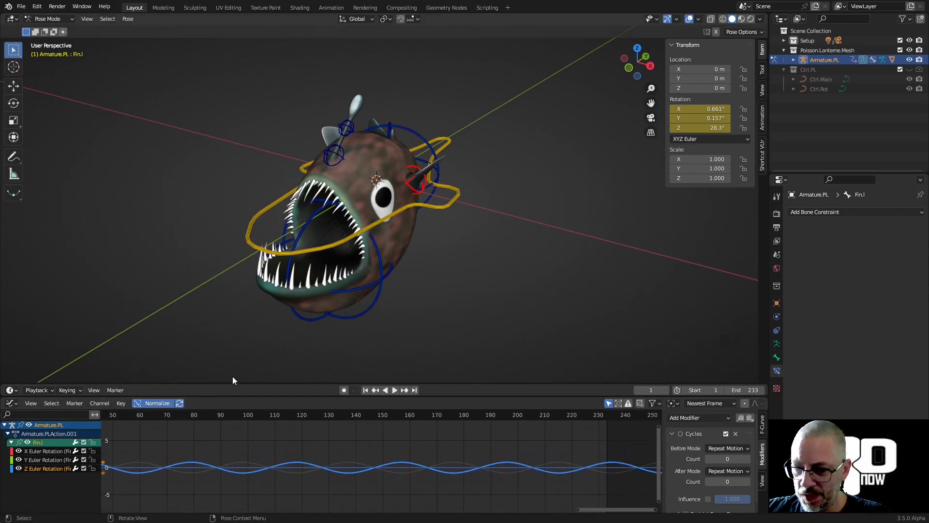
pyautogui.moveTo(233, 382); pyautogui.dragTo(239, 350)
pyautogui.moveTo(305, 242); pyautogui.dragTo(316, 197, button='middle')
pyautogui.keyDown('shift'); pyautogui.click(305, 156); pyautogui.keyUp('shift')
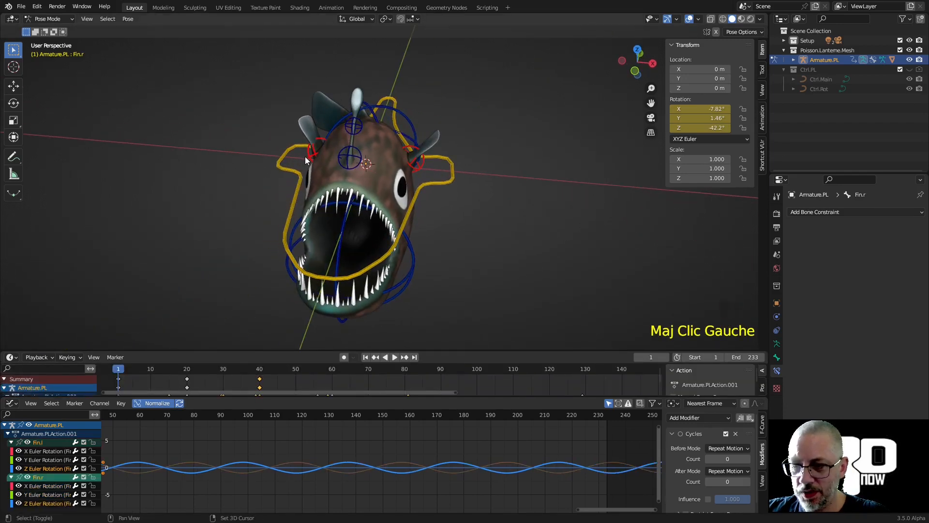
pyautogui.moveTo(269, 397); pyautogui.dragTo(257, 452)
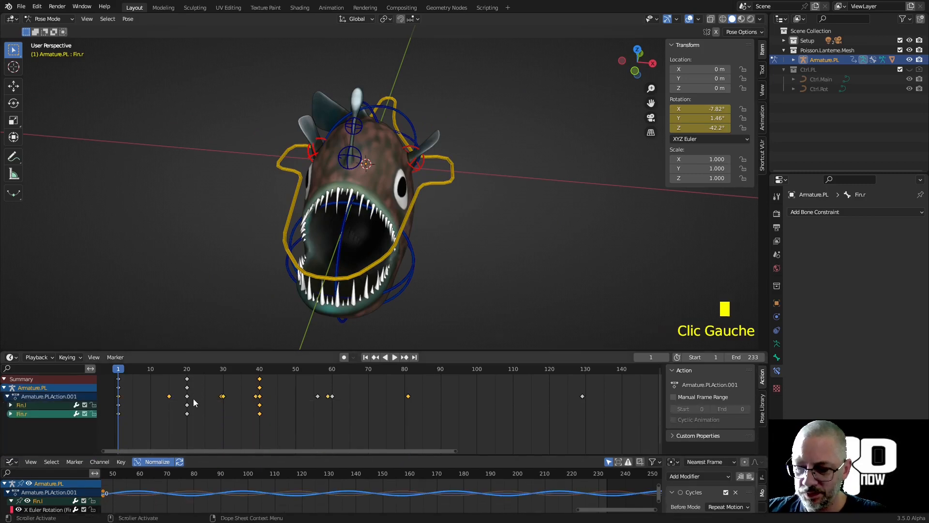
# Select all fin keyframes, scale them slightly in time toward frame 1, and deselect the bones
pyautogui.press('a')
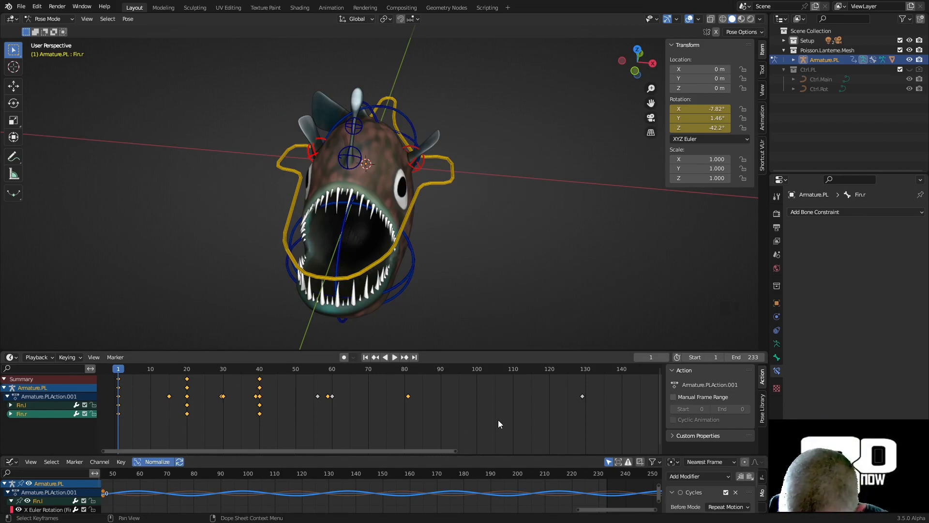
pyautogui.press('s')
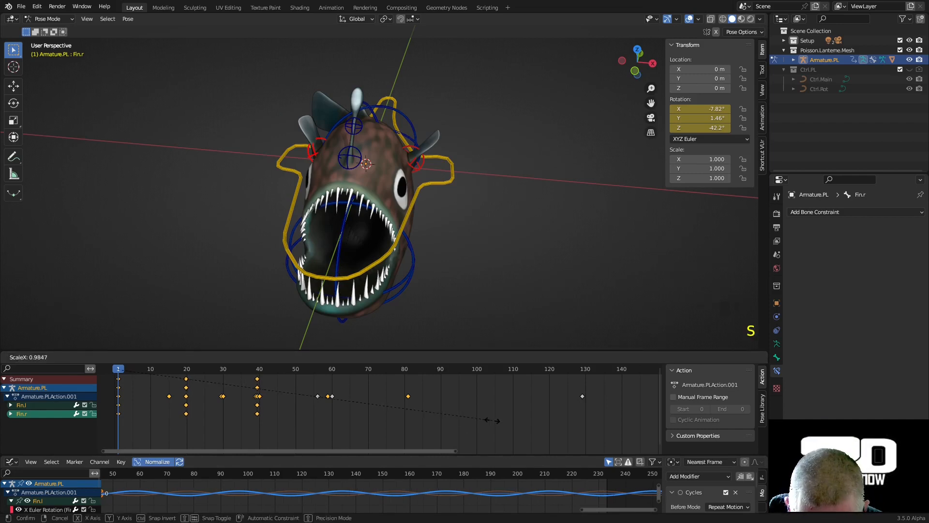
pyautogui.click(495, 420)
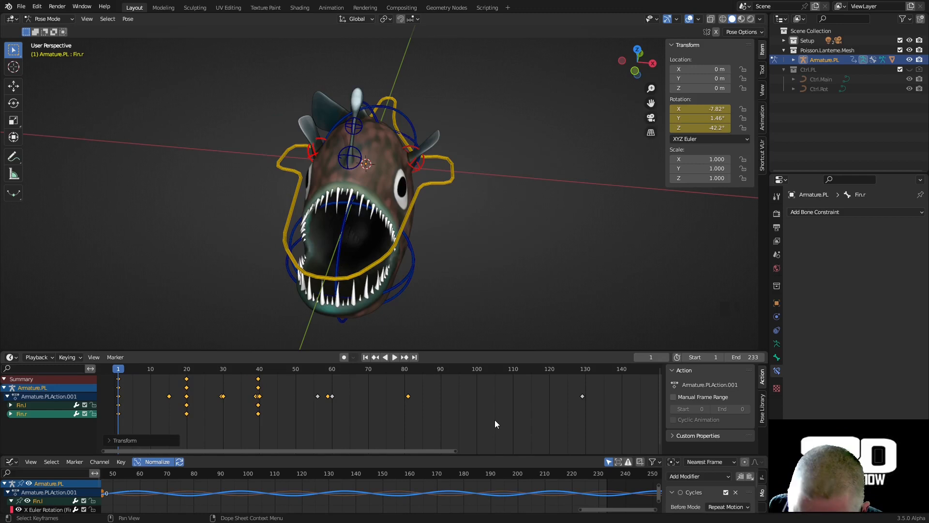
pyautogui.click(486, 241)
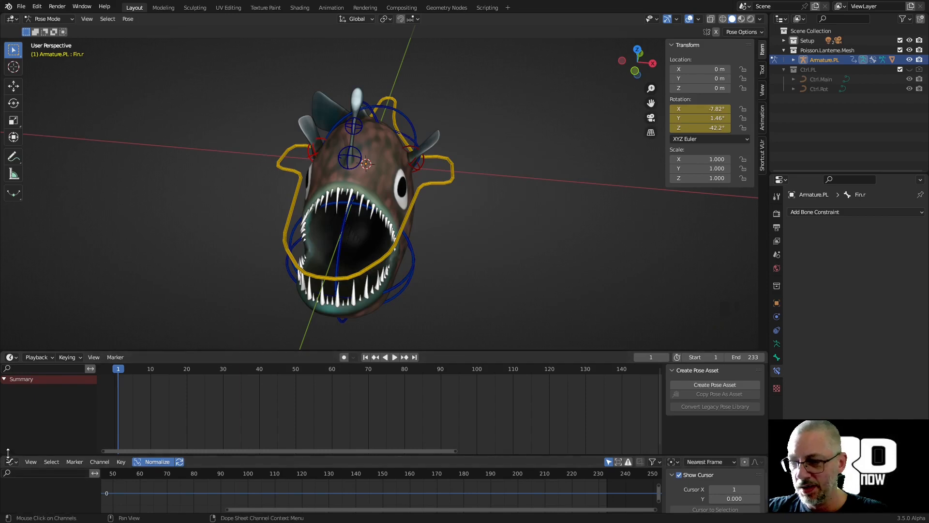
# Close the graph editor area and collapse the timeline to give the 3D viewport more room
pyautogui.moveTo(2, 452); pyautogui.dragTo(9, 469)
pyautogui.moveTo(190, 350); pyautogui.dragTo(190, 500)
pyautogui.moveTo(484, 319); pyautogui.dragTo(513, 321, button='middle')
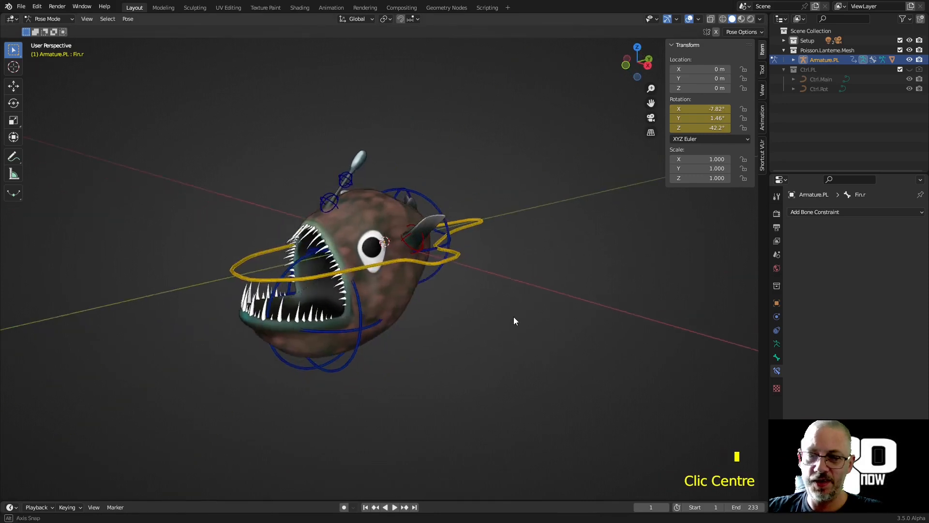
# Hide the viewport overlays and gizmos, play the fish animation from two angles, and show them again
pyautogui.click(689, 20)
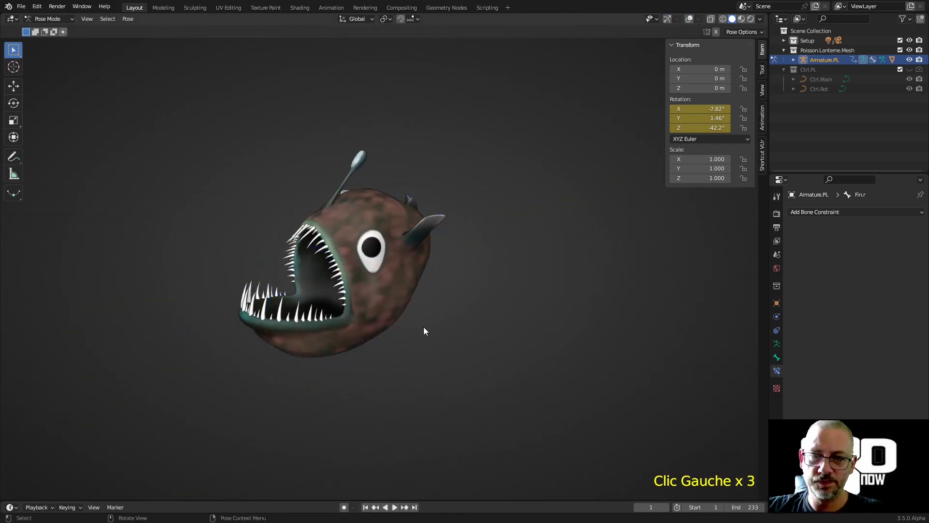
pyautogui.scroll(2, 424, 331)
pyautogui.keyDown('shift'); pyautogui.moveTo(440, 331); pyautogui.dragTo(471, 304, button='middle'); pyautogui.keyUp('shift')
pyautogui.press('space')
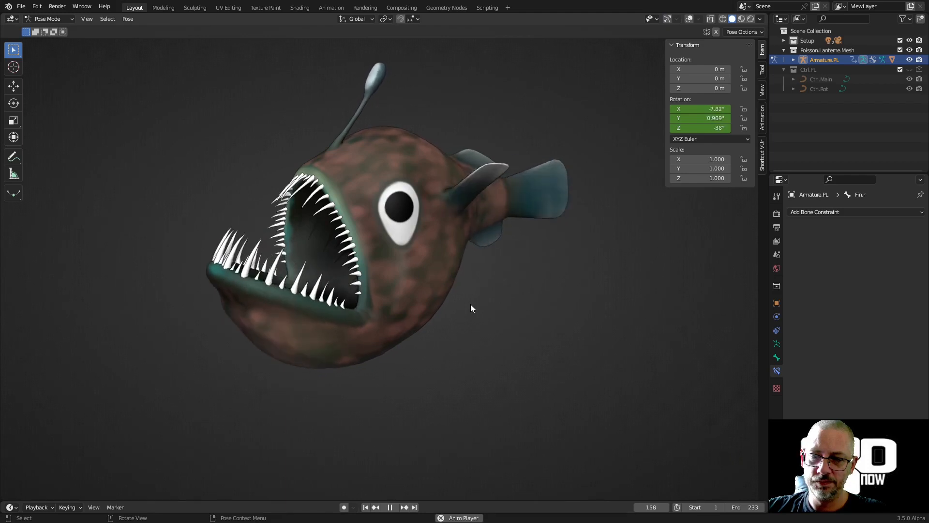
pyautogui.press('space')
pyautogui.moveTo(470, 305); pyautogui.dragTo(530, 338, button='middle')
pyautogui.press('space')
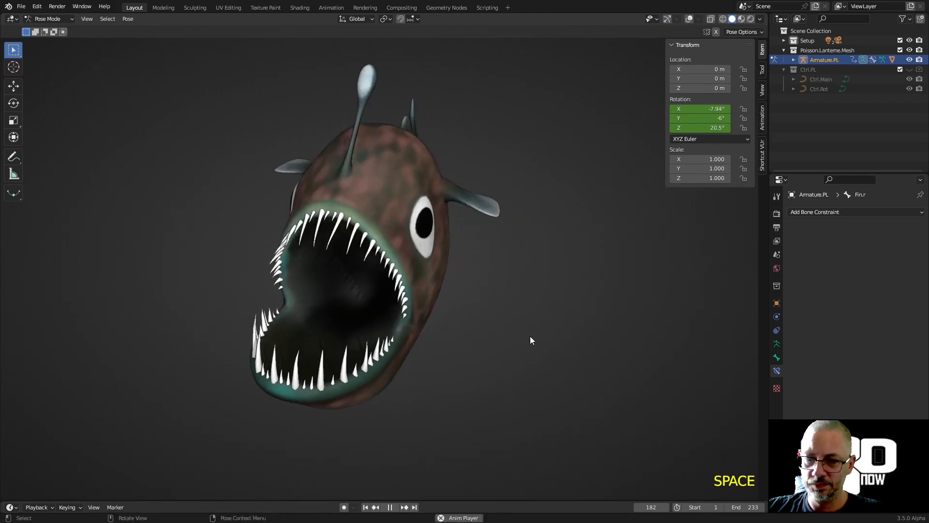
pyautogui.press('space')
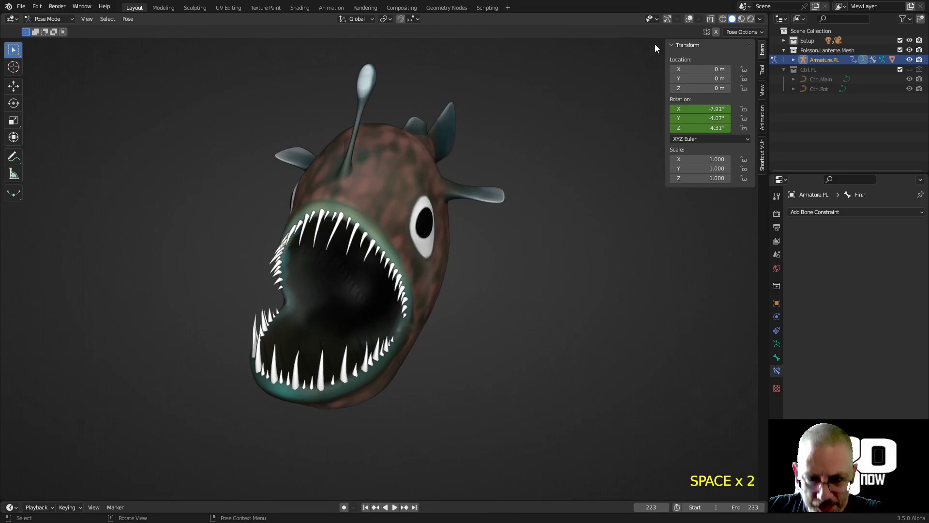
pyautogui.click(689, 19)
pyautogui.click(666, 19)
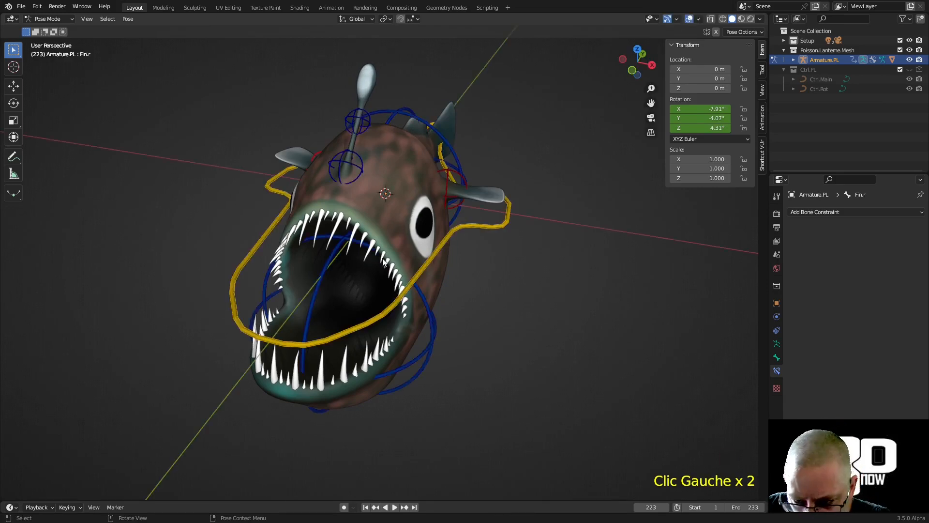
# Select the Main bone, leave Pose Mode, add Poisson.Lanterne to the armature selection and enter Weight Paint mode
pyautogui.click(489, 226)
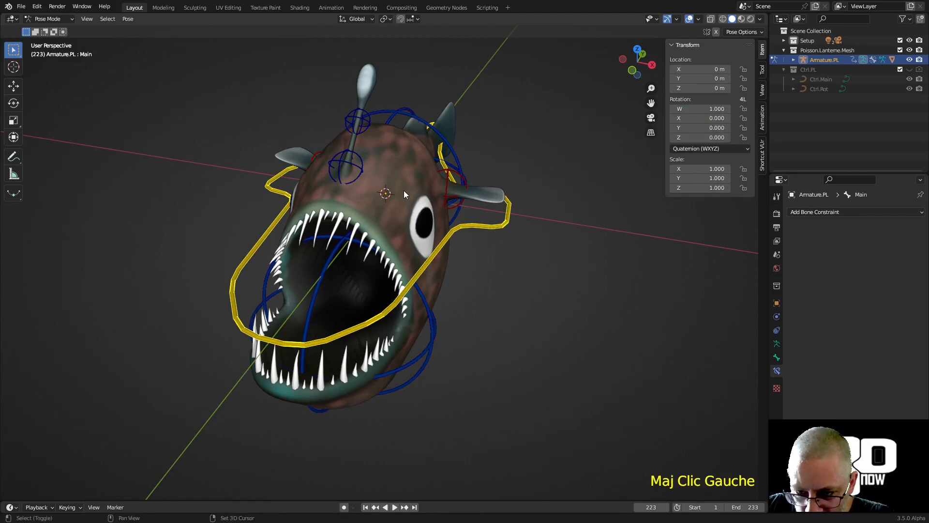
pyautogui.hotkey('ctrl', 'Tab')
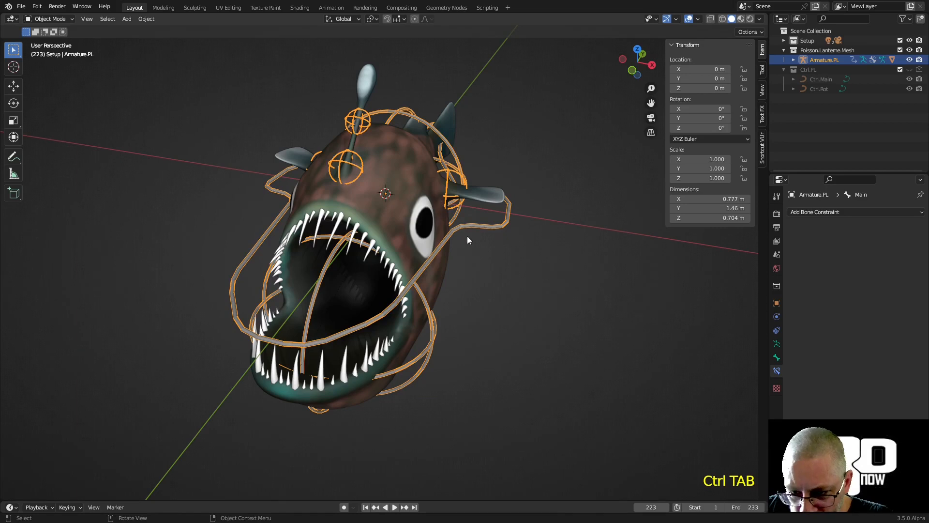
pyautogui.keyDown('shift'); pyautogui.click(402, 185); pyautogui.keyUp('shift')
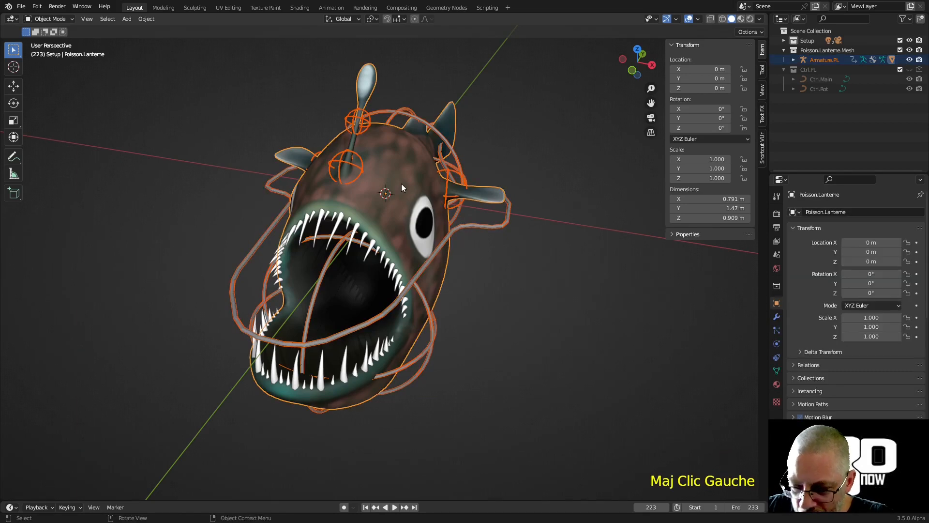
pyautogui.hotkey('ctrl', 'Tab')
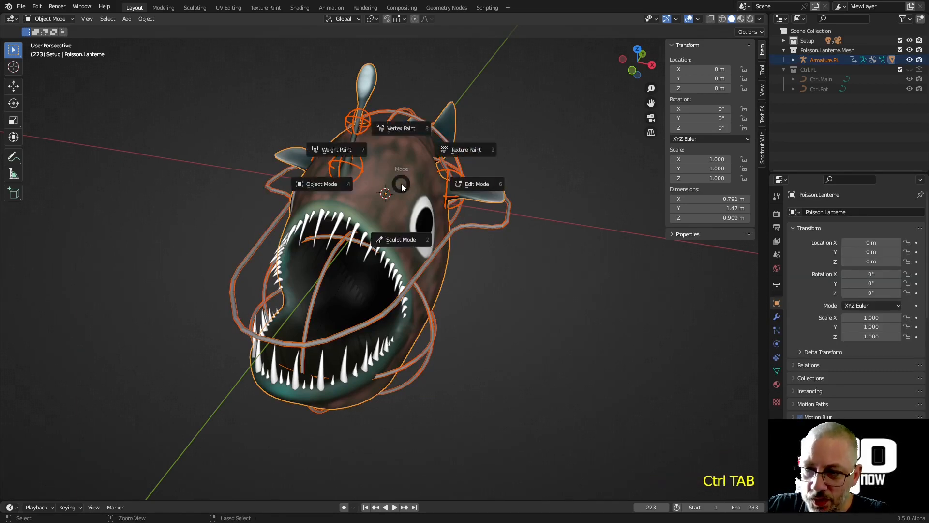
pyautogui.click(348, 150)
pyautogui.moveTo(349, 150); pyautogui.dragTo(424, 293, button='middle')
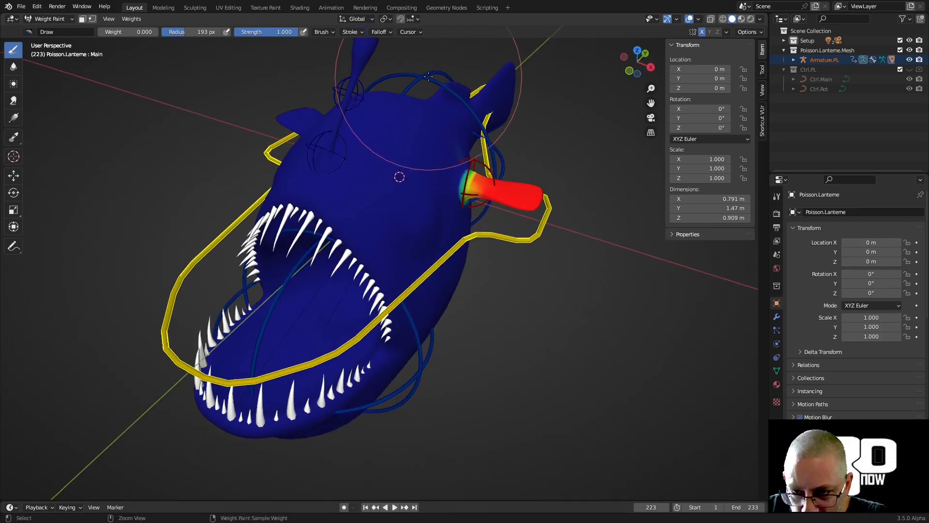
# Sample the vertex groups on the fish's back and make Tail.001 the active weight group
pyautogui.keyDown('shift'); pyautogui.click(446, 114); pyautogui.keyUp('shift')
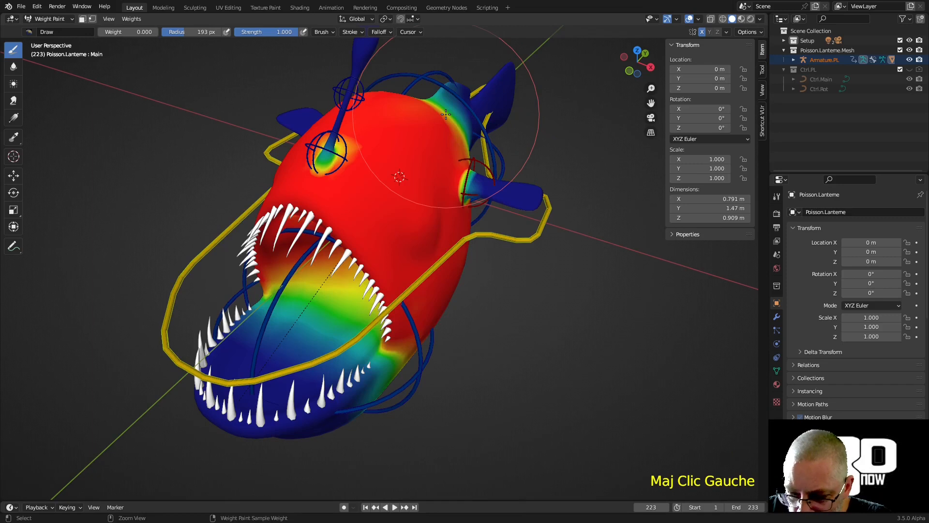
pyautogui.hotkey('ctrl', 'z')
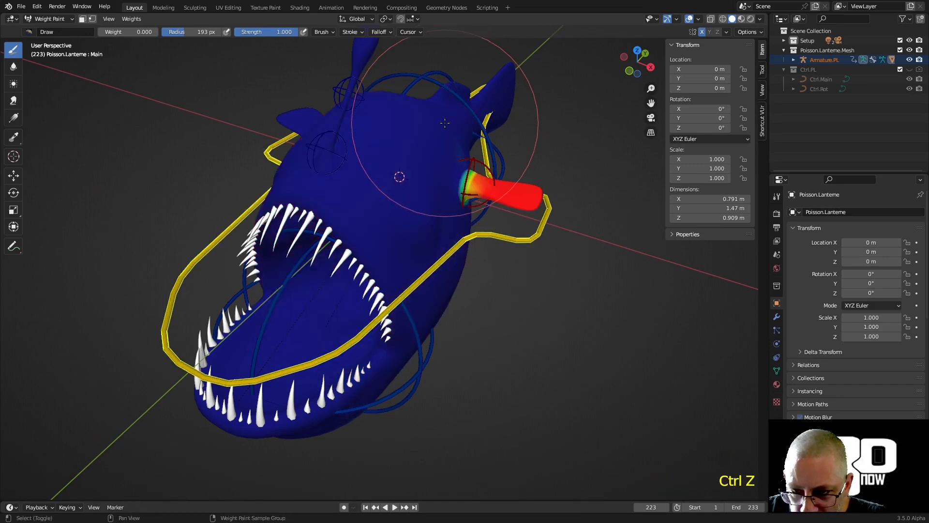
pyautogui.keyDown('shift'); pyautogui.rightClick(445, 123); pyautogui.keyUp('shift')
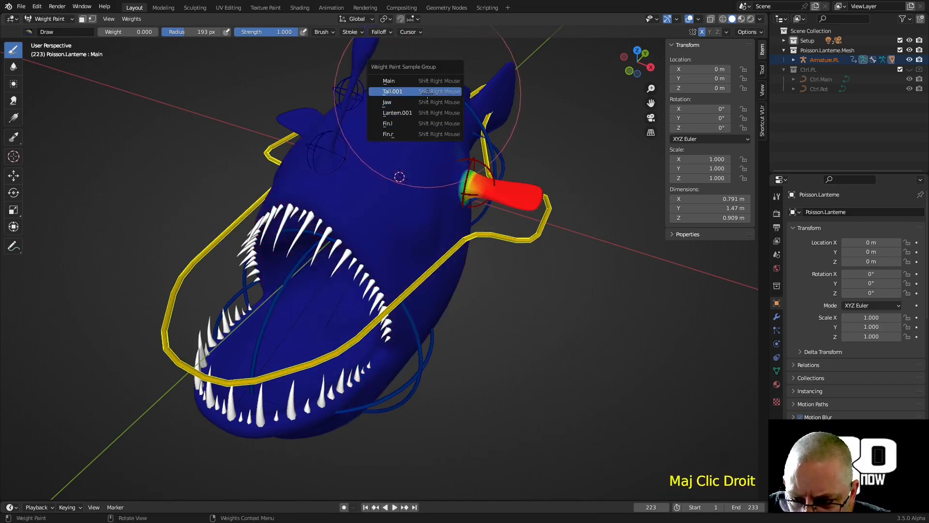
pyautogui.click(393, 91)
# Paint out the stray Tail.001 weight at the back of the mouth with weight 0
pyautogui.moveTo(394, 93); pyautogui.dragTo(465, 253, button='middle')
pyautogui.scroll(3, 342, 291)
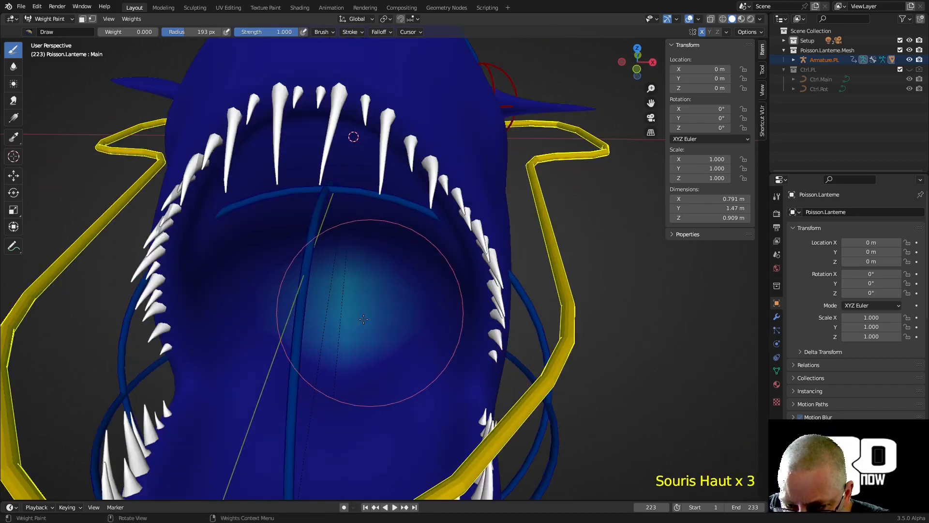
pyautogui.click(339, 329)
pyautogui.click(338, 310)
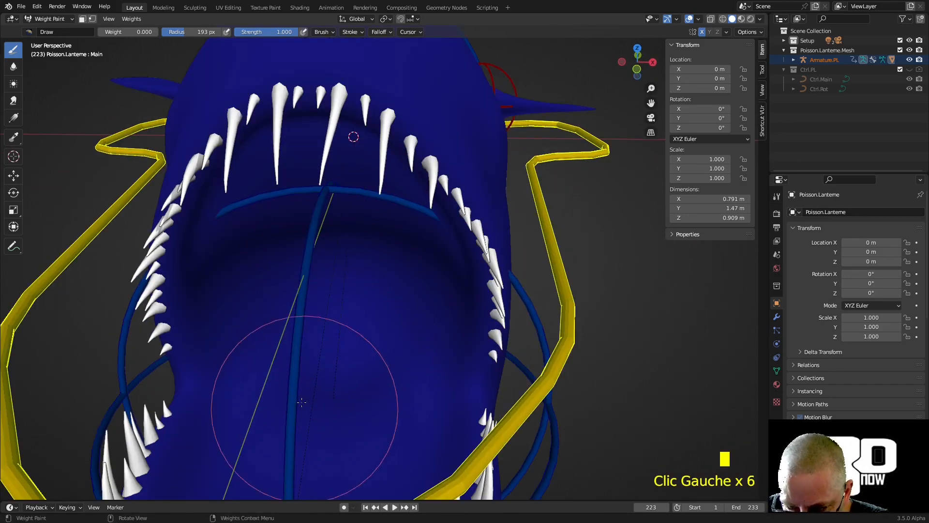
pyautogui.scroll(-2, 302, 402)
pyautogui.moveTo(302, 401); pyautogui.dragTo(329, 344, button='middle')
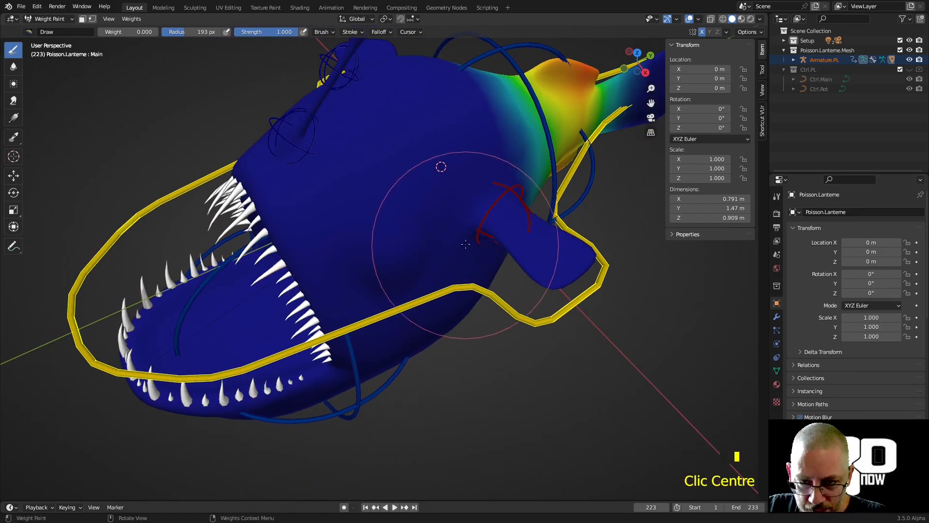
pyautogui.scroll(-1, 465, 244)
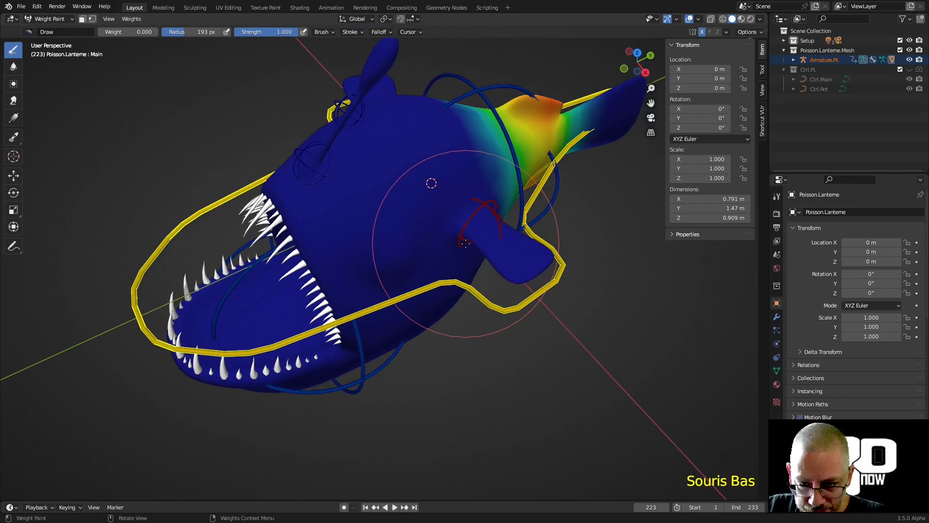
# Sample the vertex groups on the body beside the fin and make Fin.l the active weight group
pyautogui.keyDown('shift'); pyautogui.rightClick(472, 219); pyautogui.keyUp('shift')
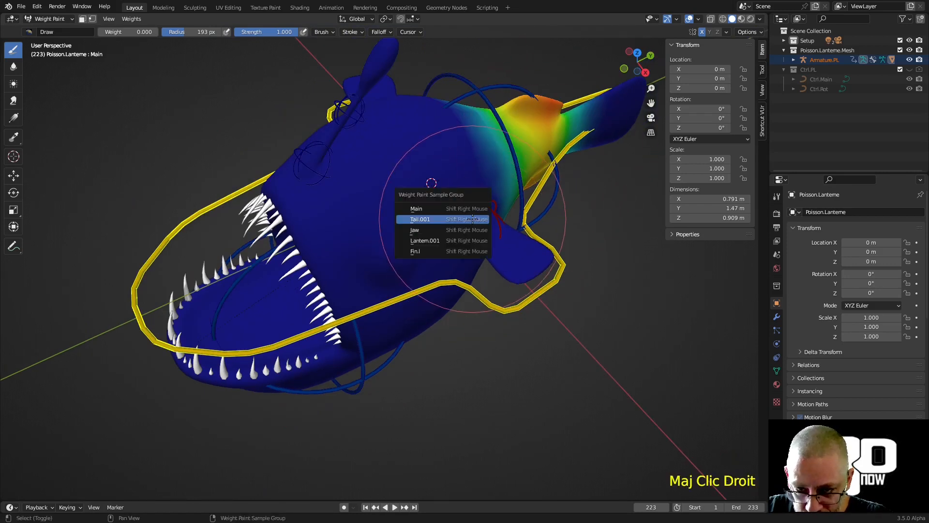
pyautogui.click(462, 250)
pyautogui.moveTo(463, 251)
pyautogui.mouseDown(button='middle')
pyautogui.moveTo(559, 248)
pyautogui.moveTo(374, 285)
pyautogui.moveTo(415, 207)
pyautogui.mouseUp(button='middle')
# Sample the vertex groups on the head, make Lantern.001 active and paint over the inside of the mouth with weight 0
pyautogui.keyDown('shift'); pyautogui.rightClick(448, 175); pyautogui.keyUp('shift')
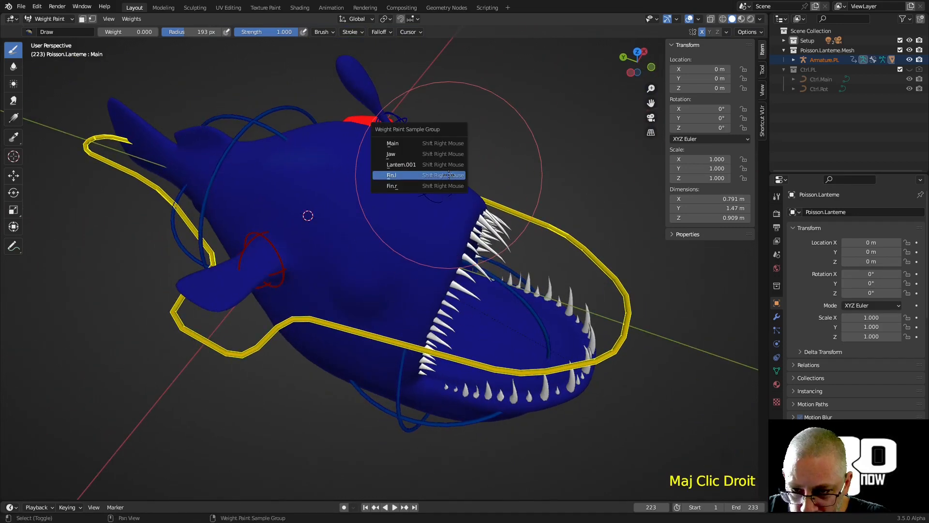
pyautogui.click(387, 164)
pyautogui.moveTo(489, 207); pyautogui.dragTo(435, 202, button='middle')
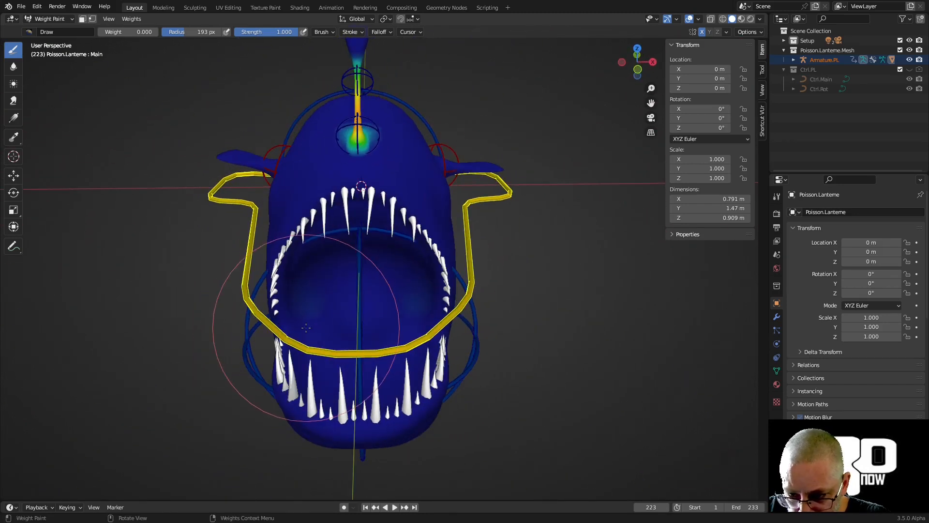
pyautogui.moveTo(306, 328); pyautogui.dragTo(397, 340)
pyautogui.moveTo(301, 338); pyautogui.dragTo(482, 332, button='middle')
# Leave Weight Paint for Object Mode and hide Armature.PL in the viewport
pyautogui.hotkey('ctrl', 'Tab')
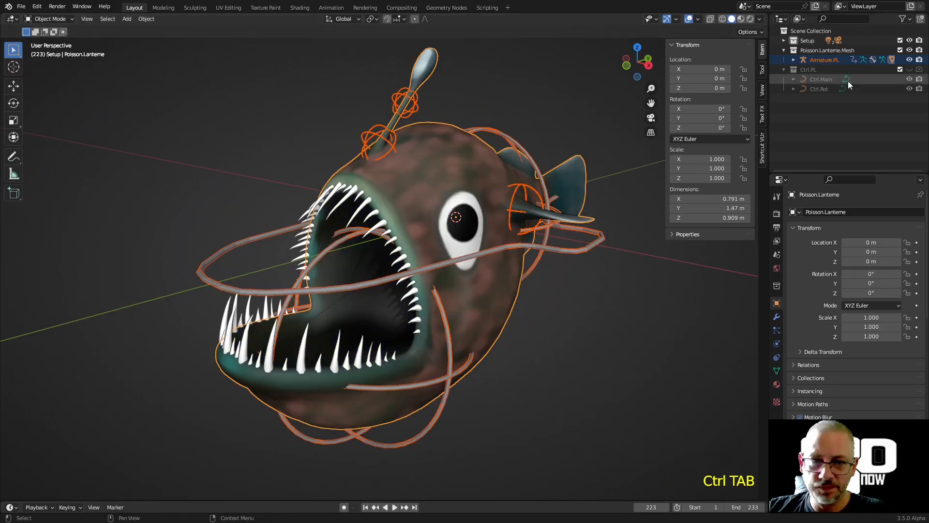
pyautogui.click(909, 59)
pyautogui.moveTo(576, 298); pyautogui.dragTo(594, 307, button='middle')
pyautogui.click(591, 306)
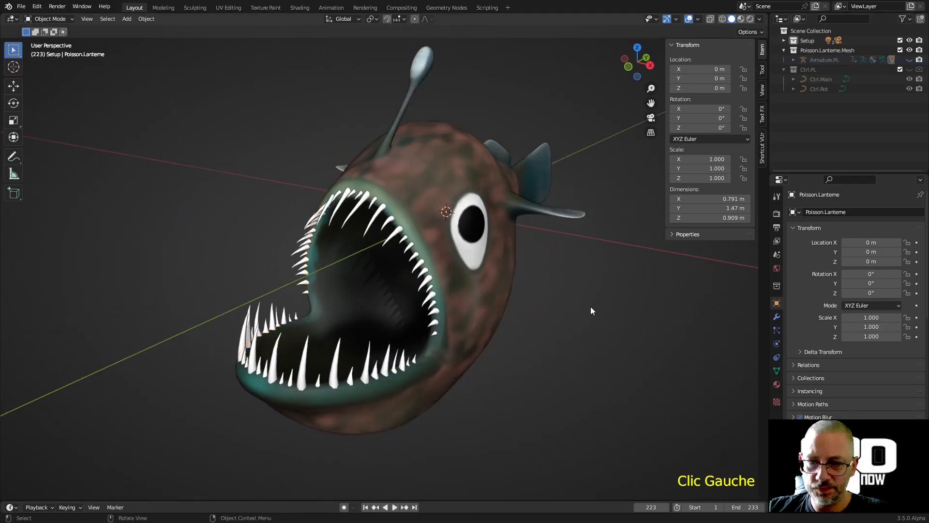
# Play the fish animation and examine the mouth, fin and tail deformation from the front, above and the side
pyautogui.press('space')
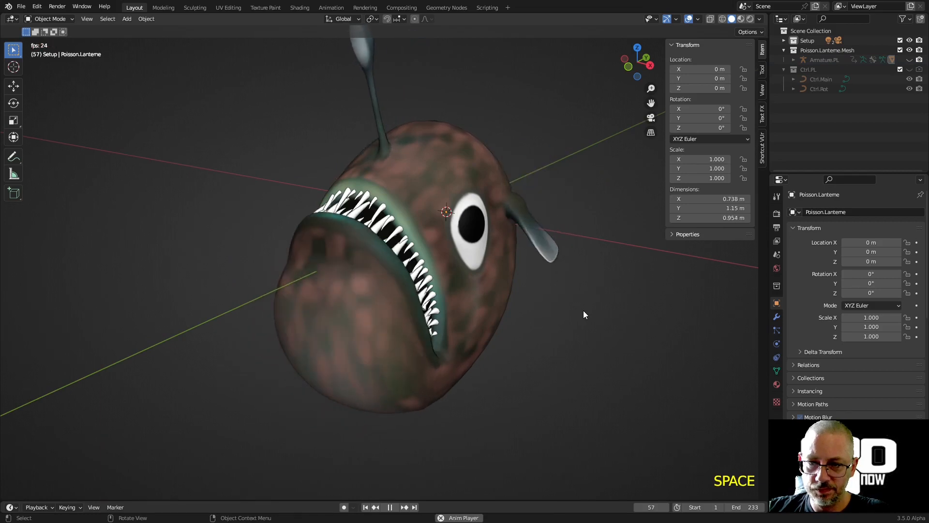
pyautogui.moveTo(605, 349); pyautogui.dragTo(576, 425, button='middle')
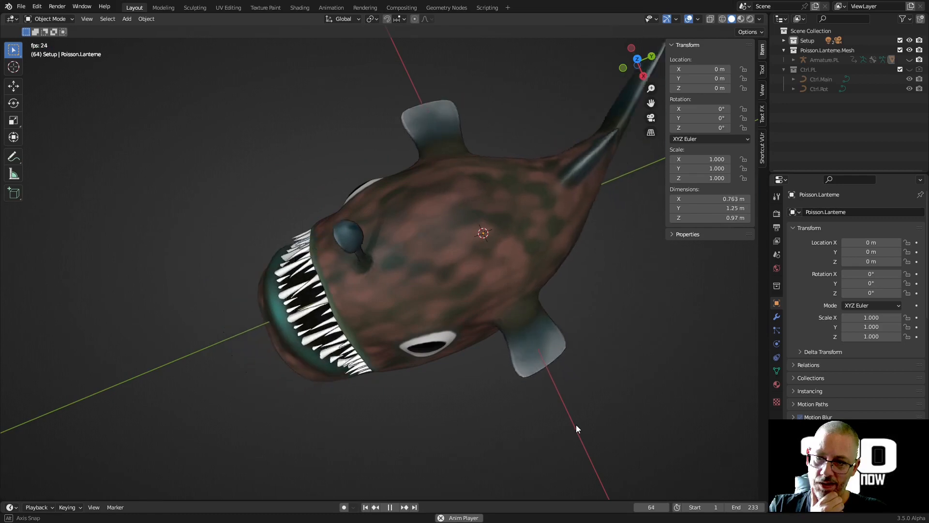
pyautogui.moveTo(576, 425); pyautogui.dragTo(577, 425, button='middle')
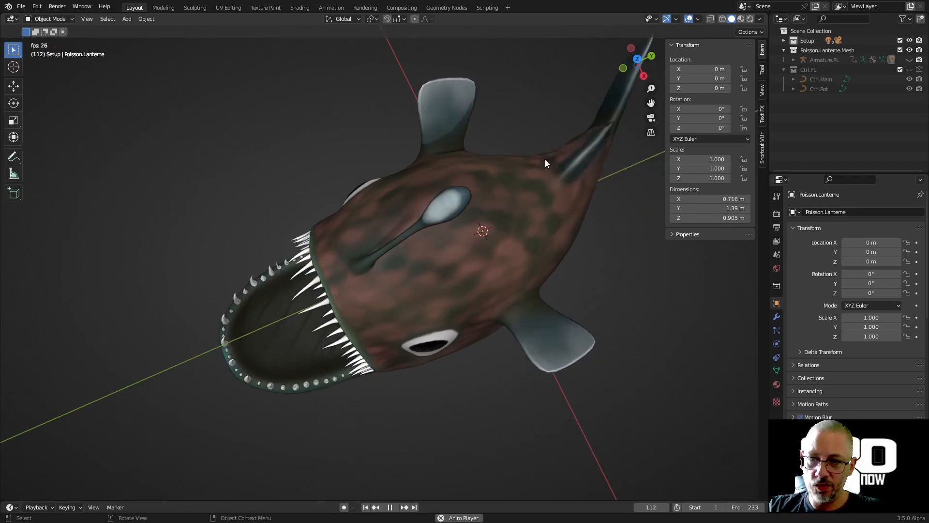
pyautogui.click(759, 19)
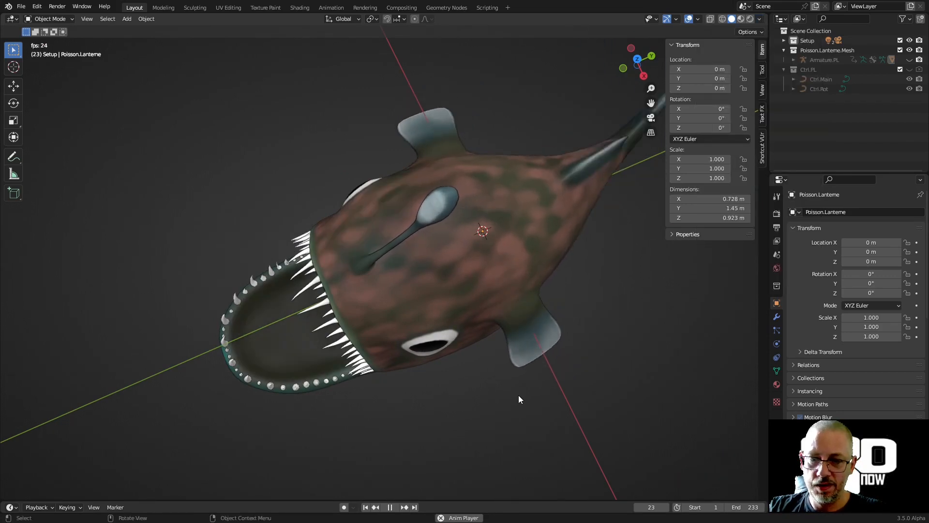
pyautogui.moveTo(518, 395); pyautogui.dragTo(539, 296, button='middle')
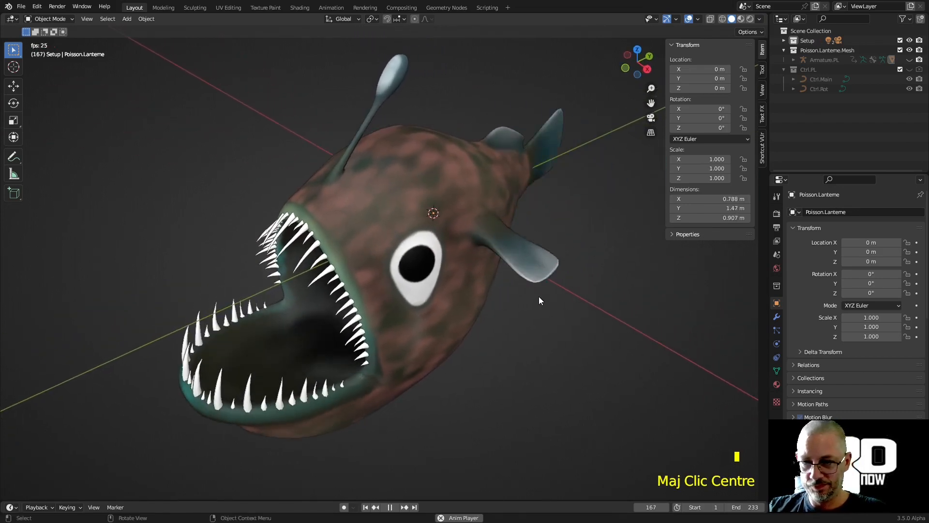